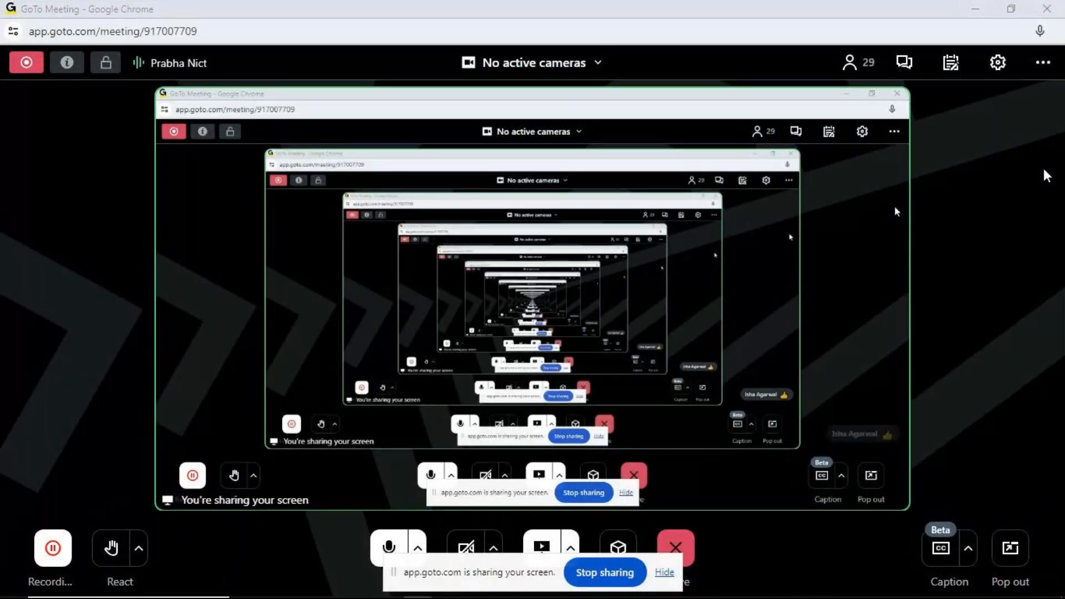
# Step: Hide the screen-sharing notice and minimize the meeting window
pyautogui.click(664, 573)
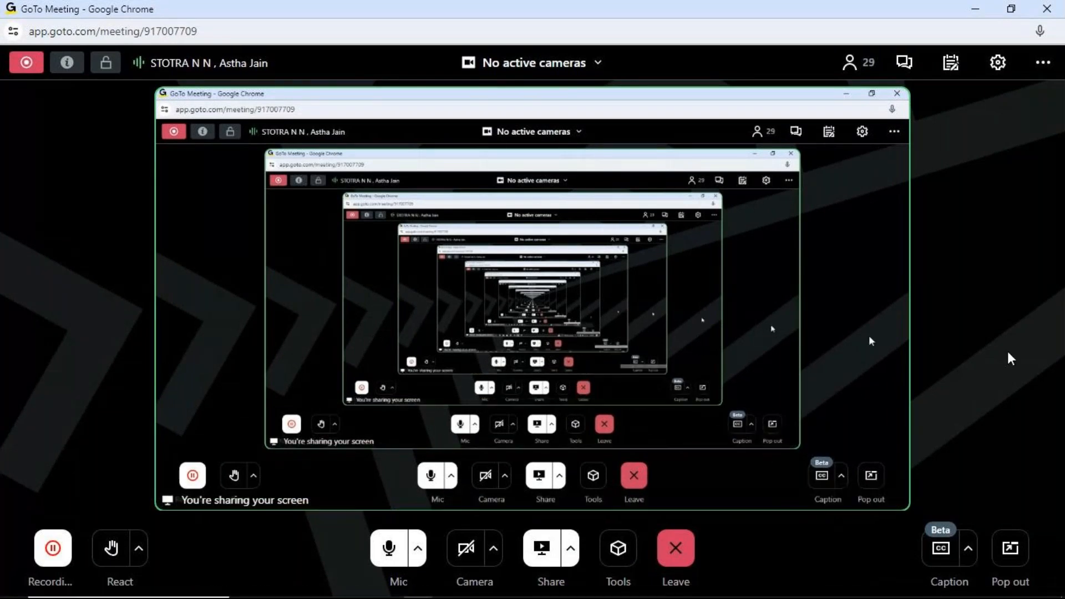
pyautogui.click(978, 5)
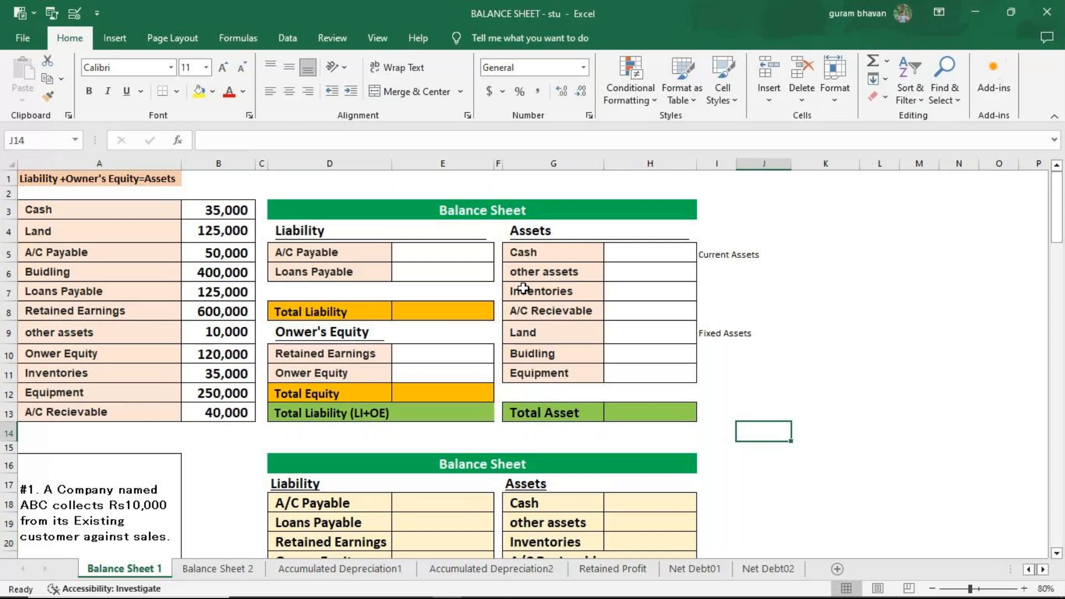
# Step: Link Cash in H5 to B3 and other assets in H6 to B9 in the first balance sheet
pyautogui.click(655, 260)
pyautogui.doubleClick(657, 259)
pyautogui.write('=')
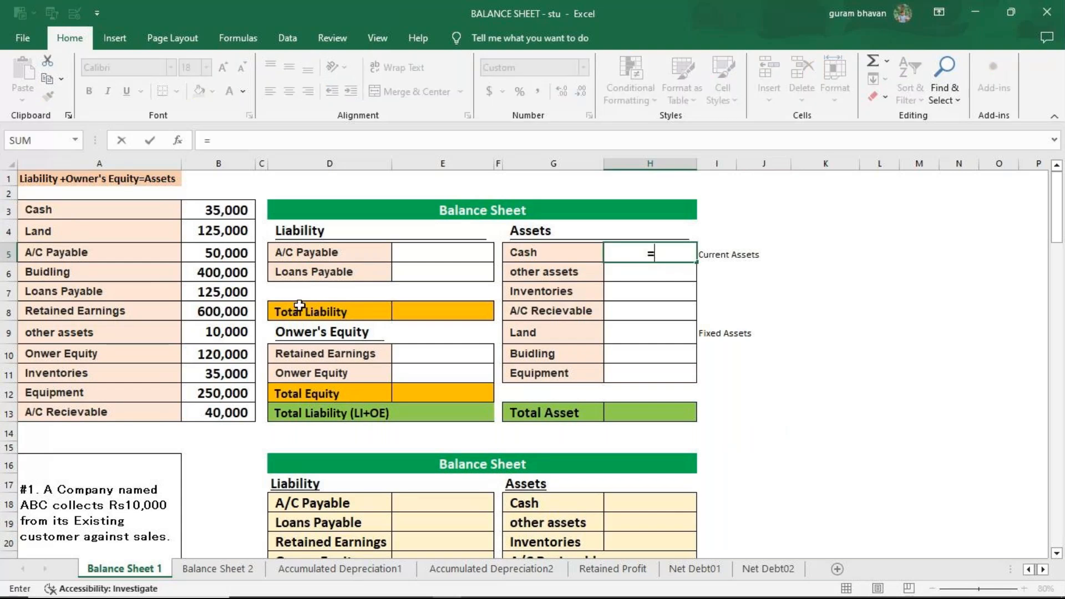
pyautogui.click(186, 215)
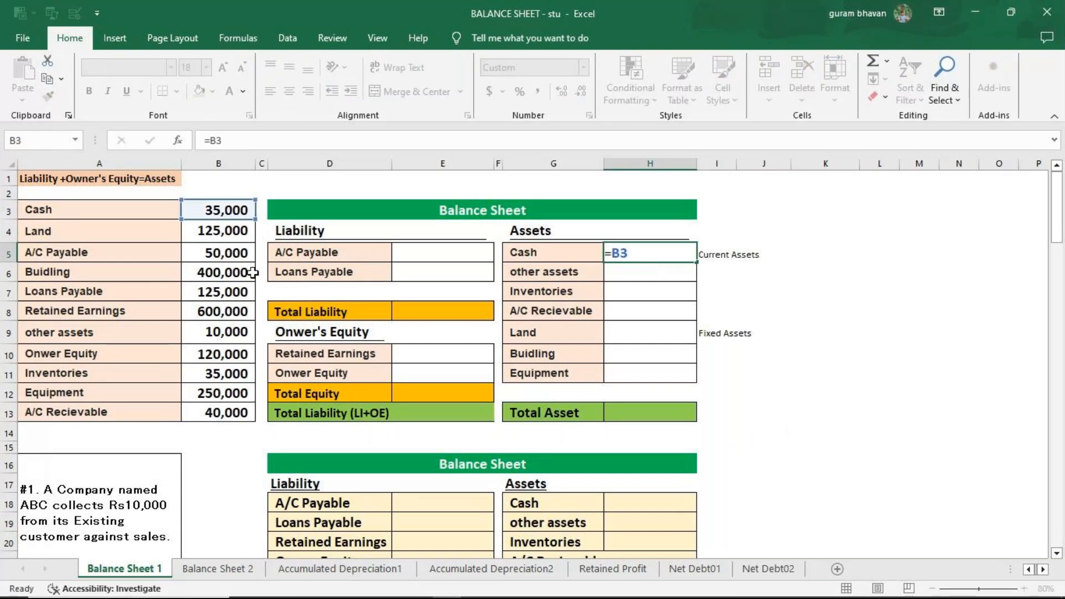
pyautogui.press('Return')
pyautogui.write('=')
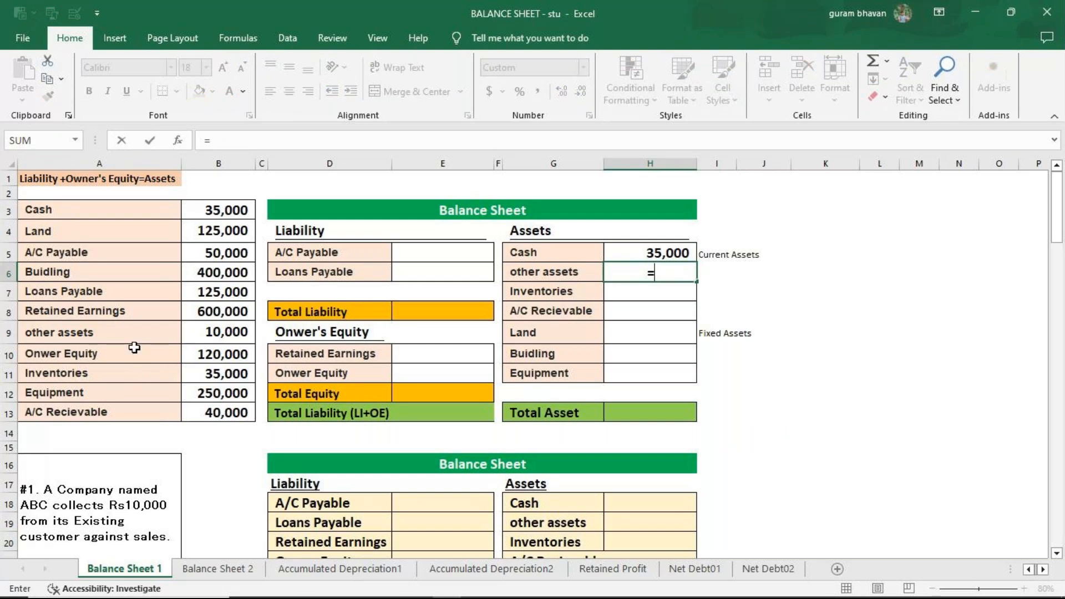
pyautogui.click(202, 331)
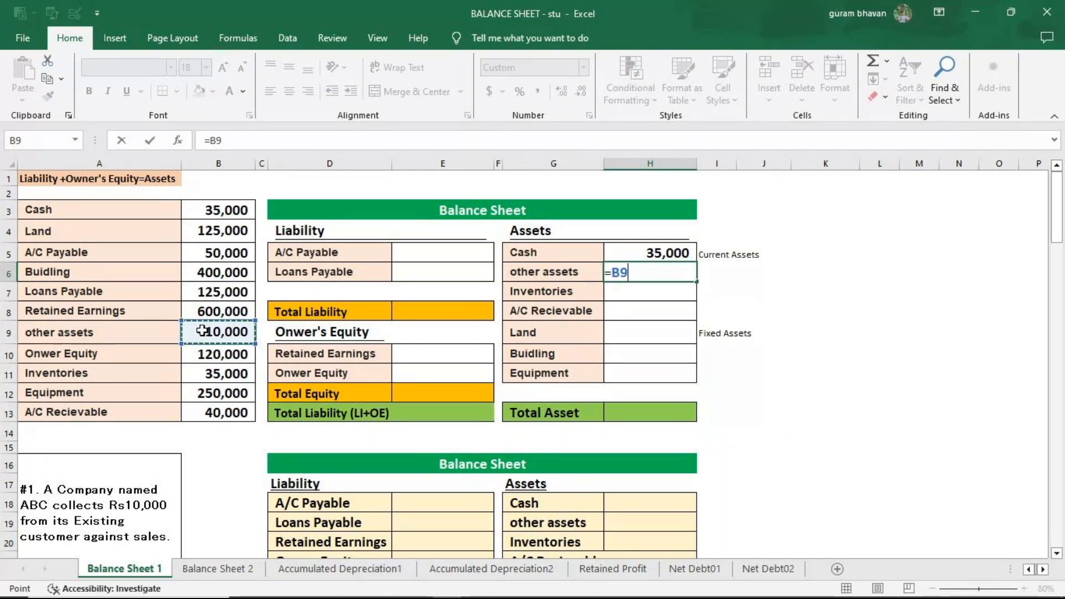
pyautogui.press('Return')
# Step: Link Inventories in H7 to B11 and A/C Recievable in H8 to B13
pyautogui.write('=')
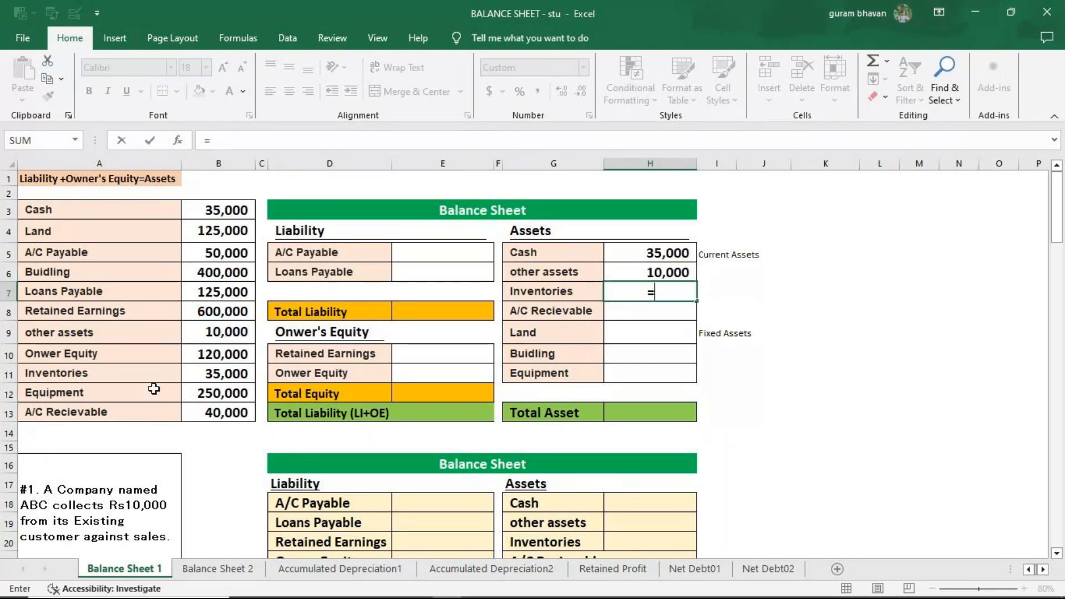
pyautogui.click(201, 372)
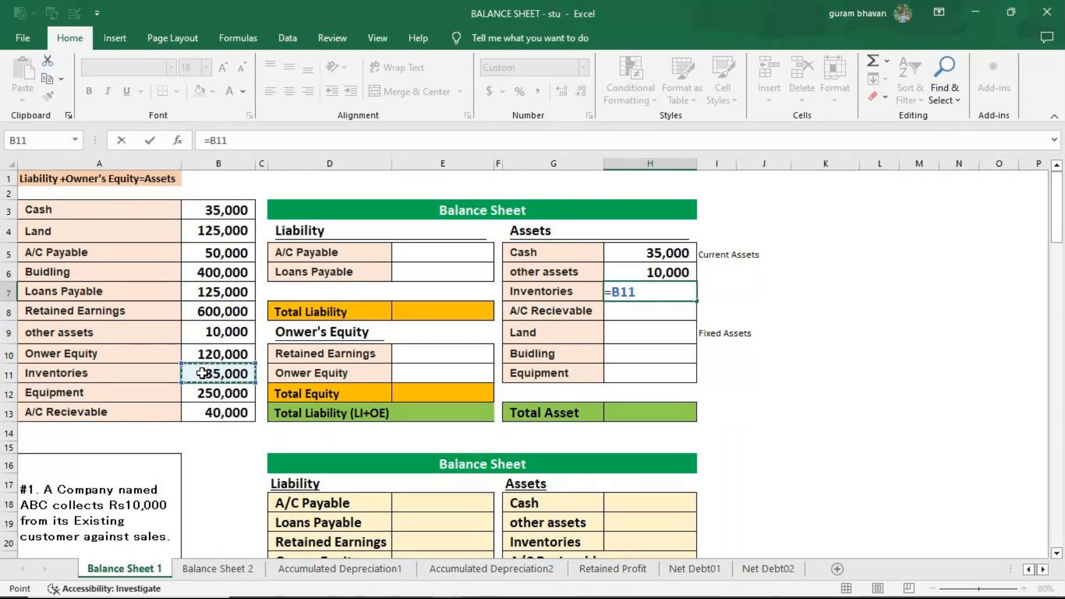
pyautogui.press('Return')
pyautogui.write('=')
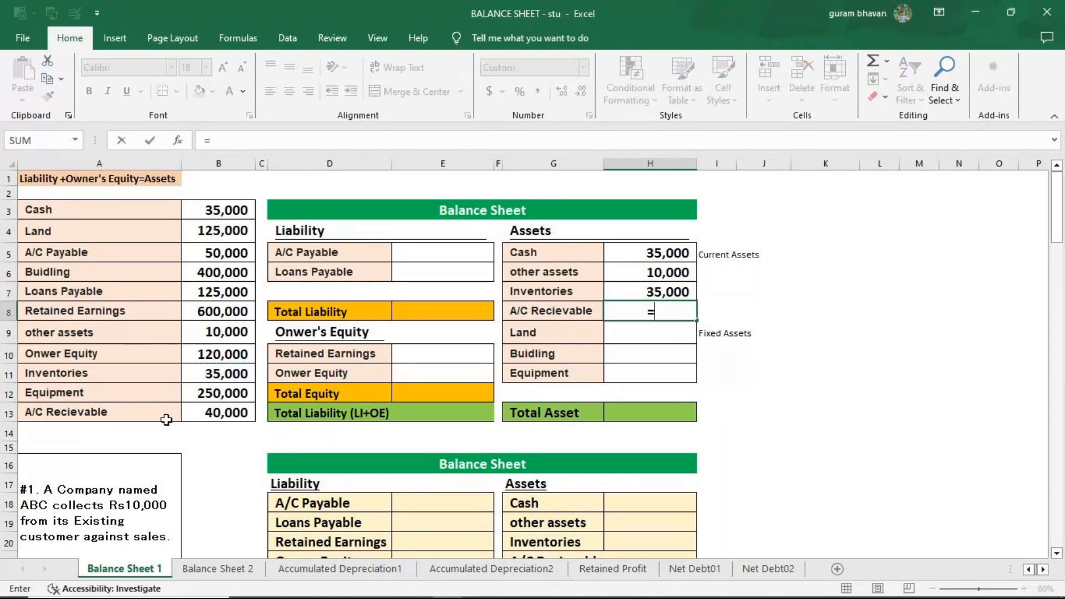
pyautogui.click(216, 412)
pyautogui.press('Return')
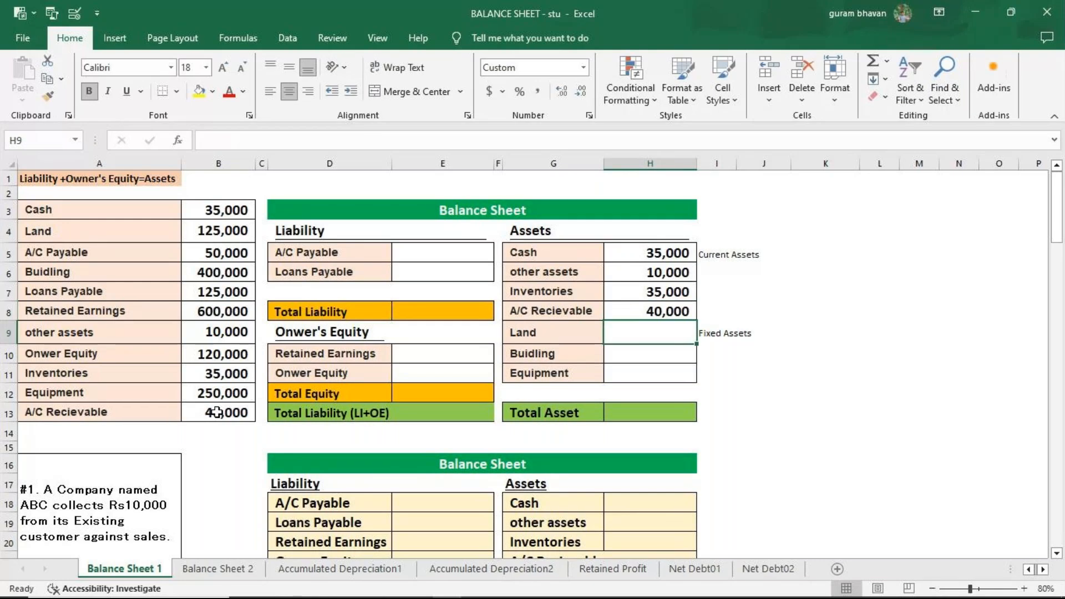
# Step: Fill the fixed asset amounts by reference: Land in H9 from B4, Buidling in H10 from B6, Equipment in H11 from B12
pyautogui.write('=')
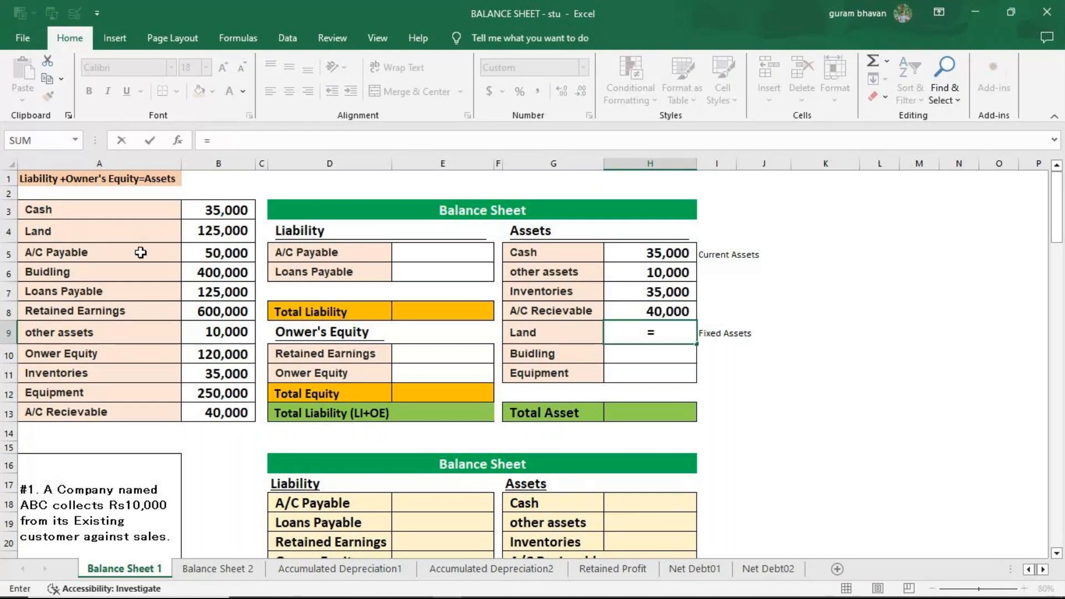
pyautogui.click(189, 241)
pyautogui.press('Return')
pyautogui.write('=')
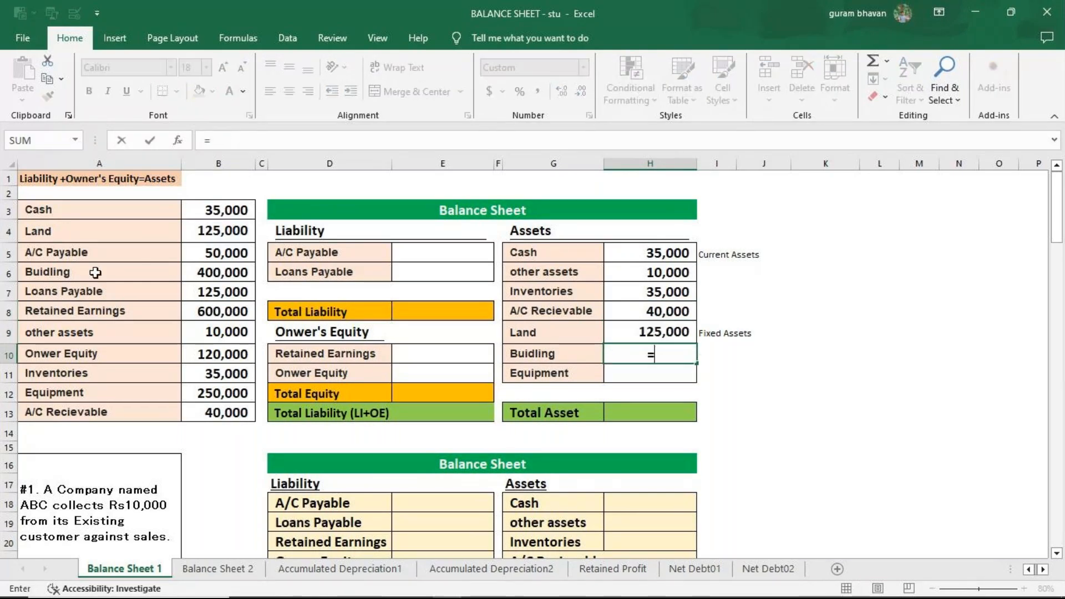
pyautogui.click(203, 278)
pyautogui.press('Return')
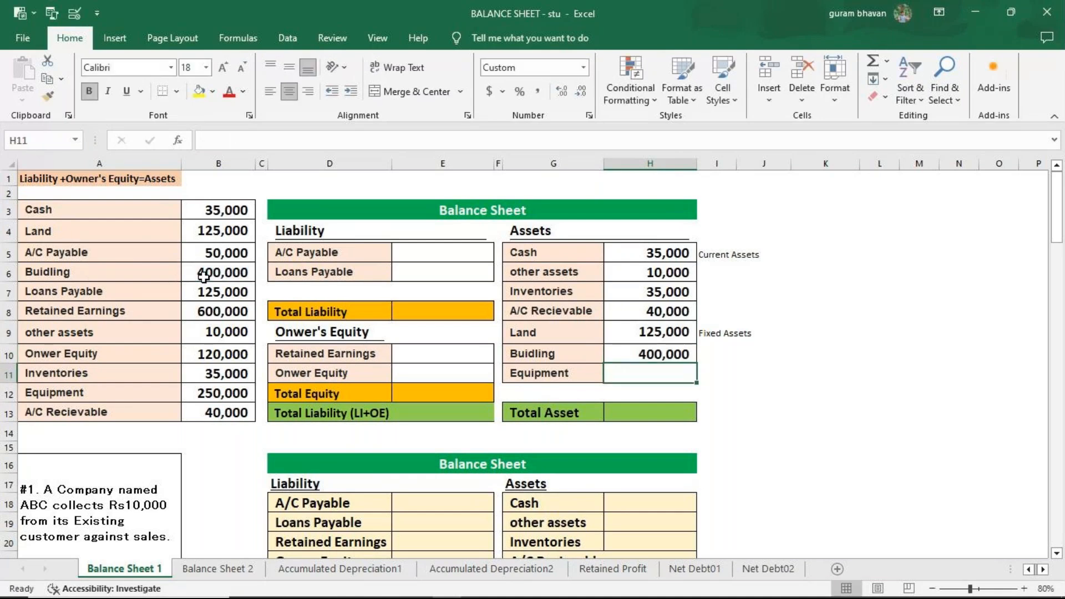
pyautogui.write('=')
pyautogui.click(216, 395)
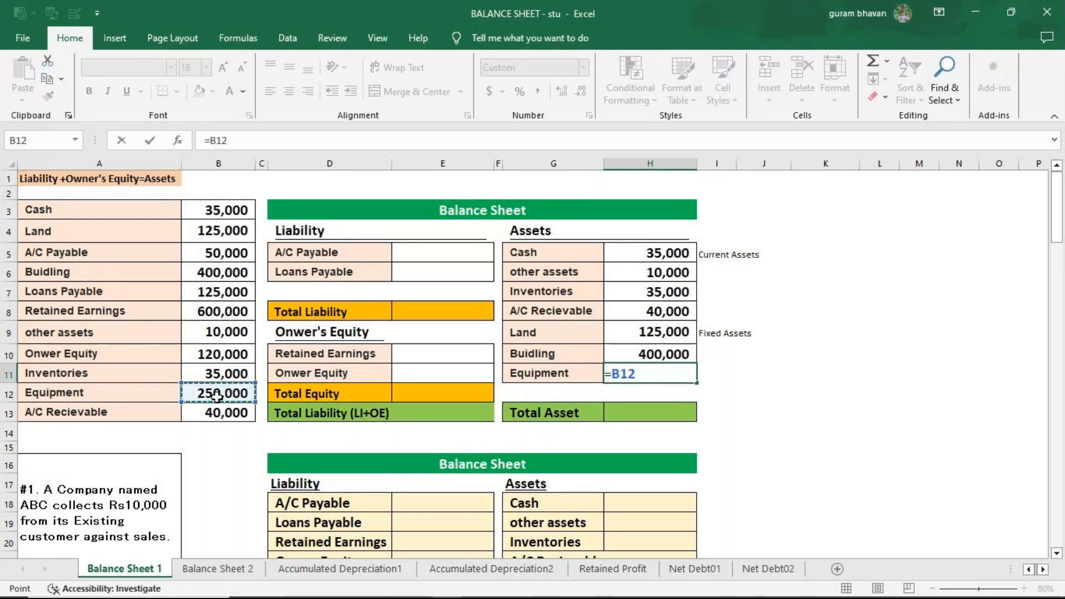
pyautogui.press('Return')
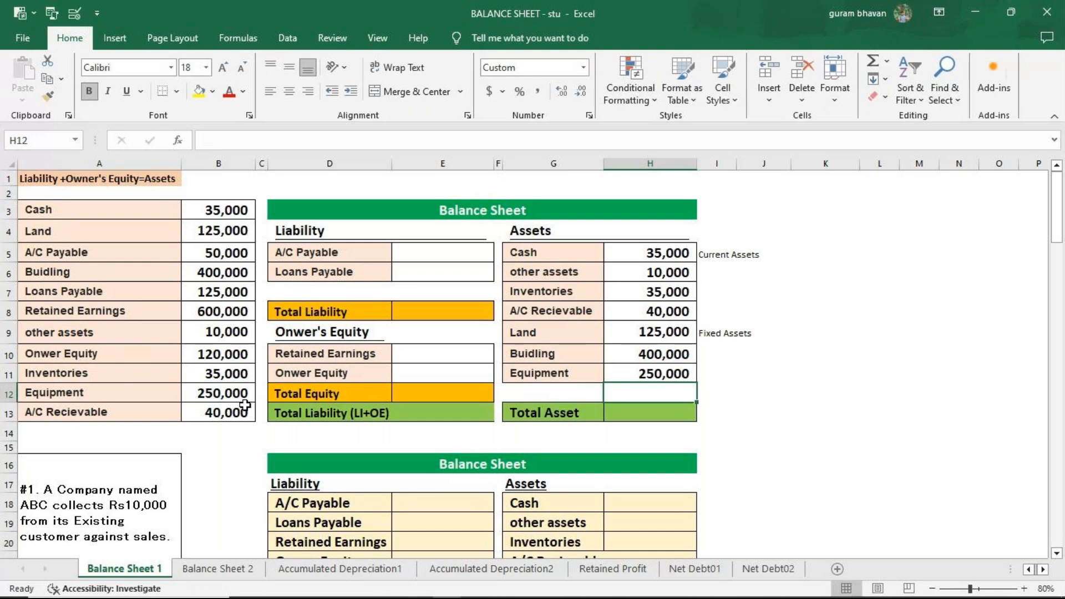
# Step: Link the liability amounts to the account list: A/C Payable in E5 to B5 and Loans Payable in E6 to B7
pyautogui.click(417, 257)
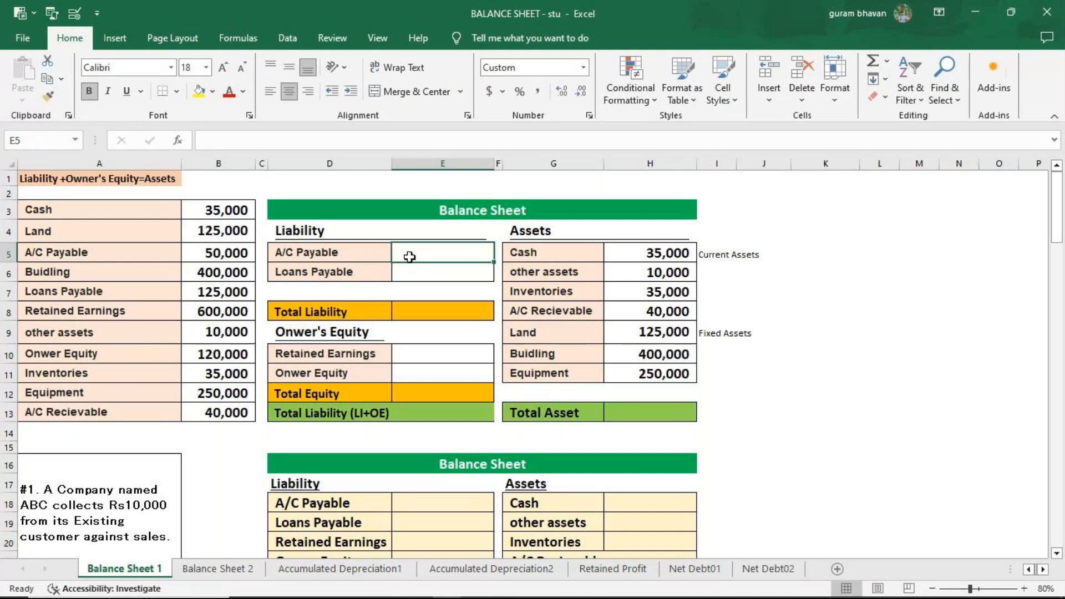
pyautogui.write('=')
pyautogui.click(211, 253)
pyautogui.press('Return')
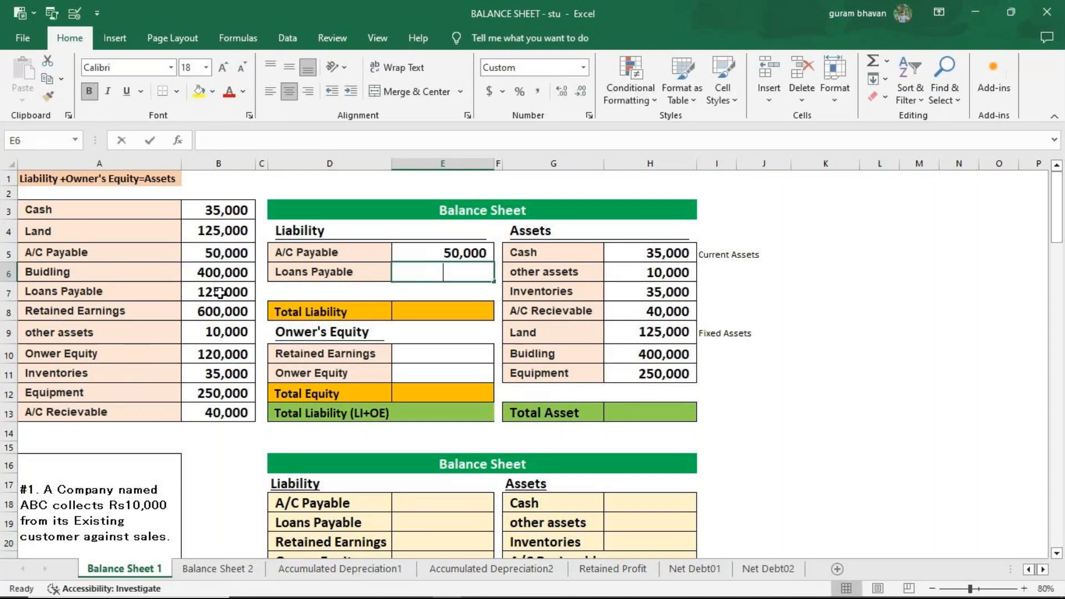
pyautogui.write('=')
pyautogui.click(227, 292)
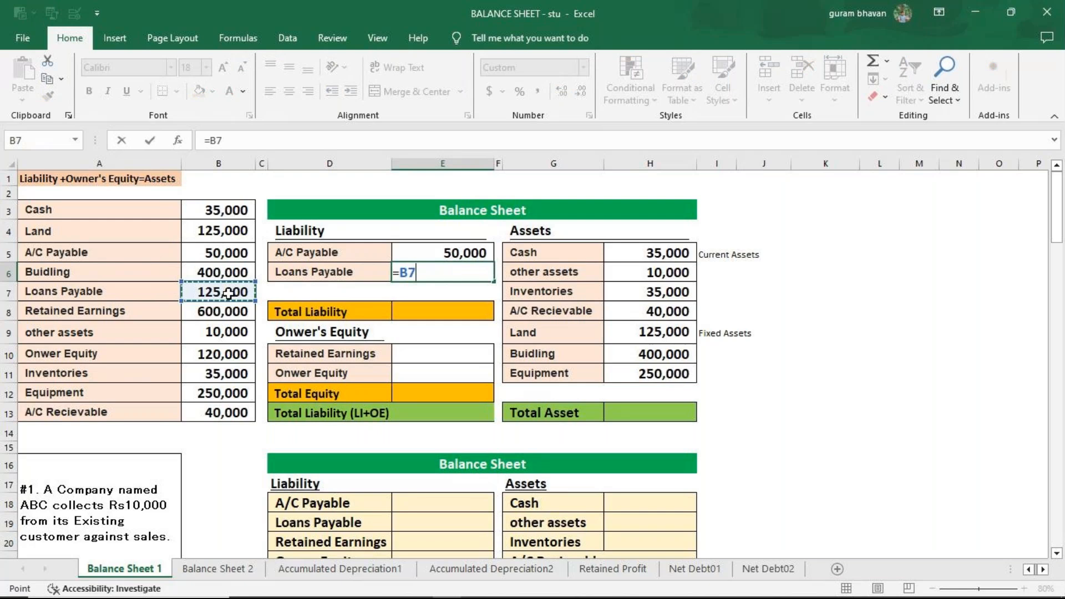
pyautogui.press('Return')
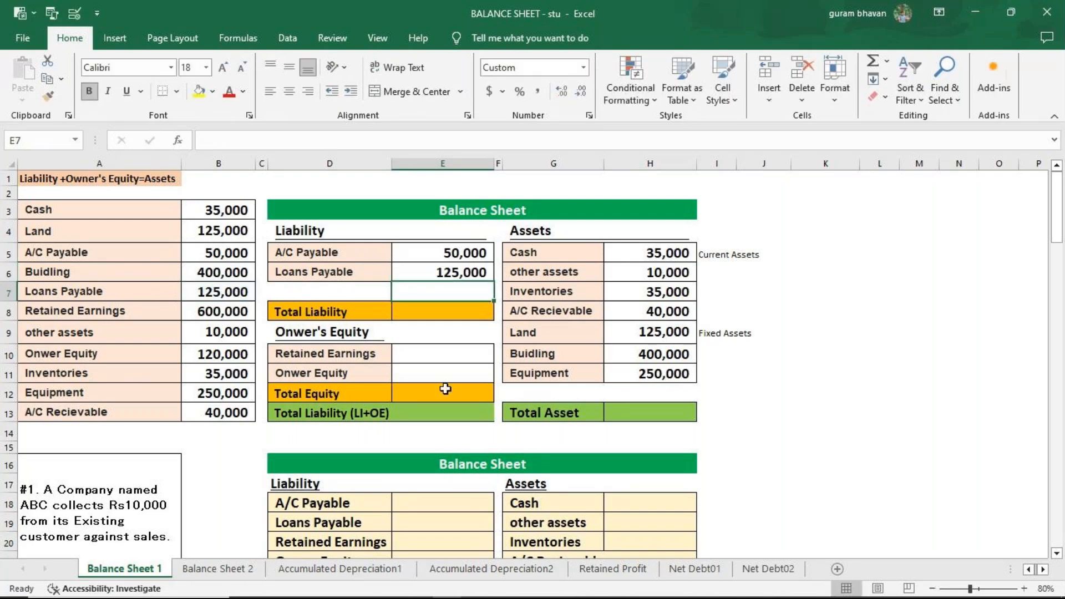
pyautogui.write('=')
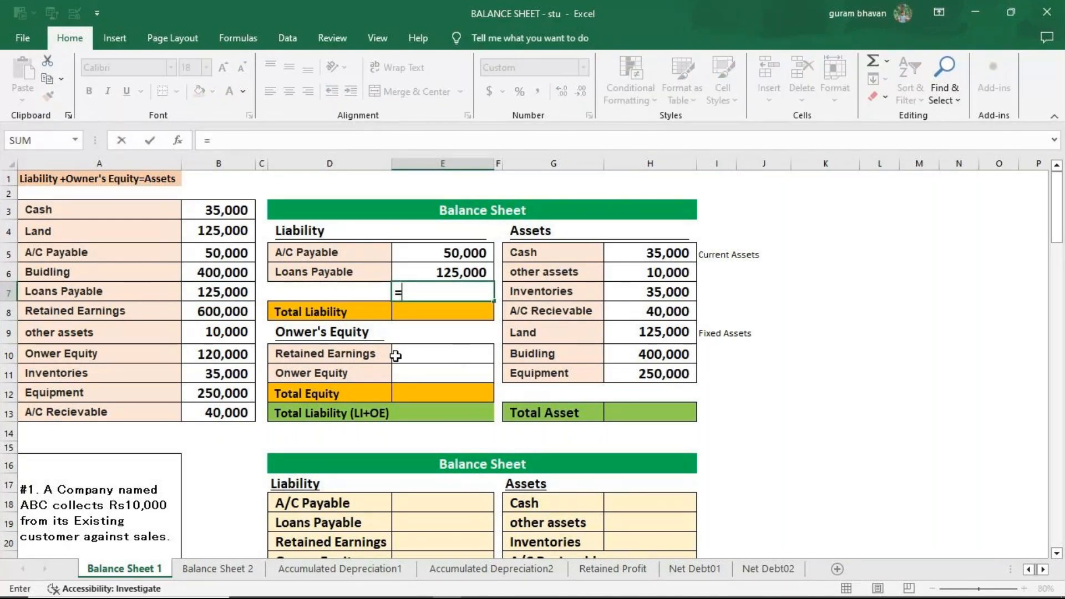
pyautogui.press('Escape')
# Step: Link the equity amounts to the account list: Retained Earnings in E10 to B8 and Onwer Equity in E11 to B10
pyautogui.click(427, 353)
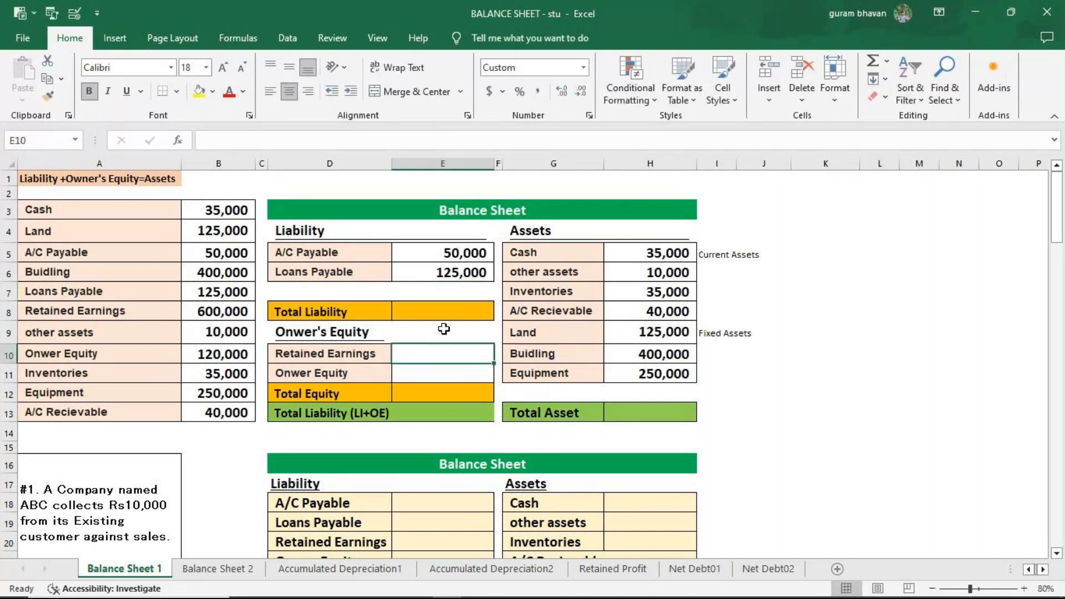
pyautogui.write('=')
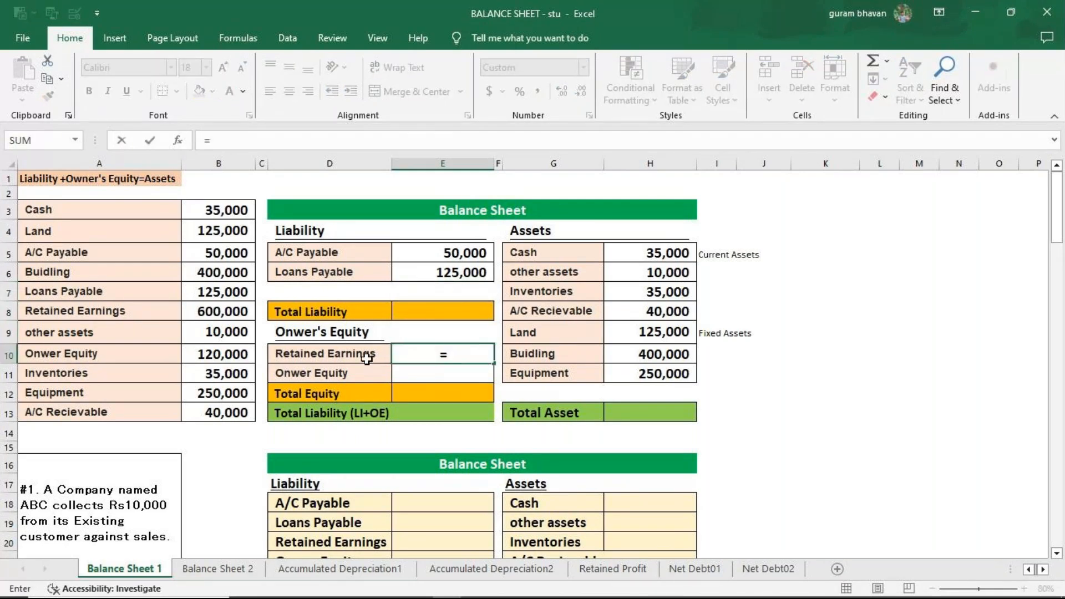
pyautogui.click(239, 312)
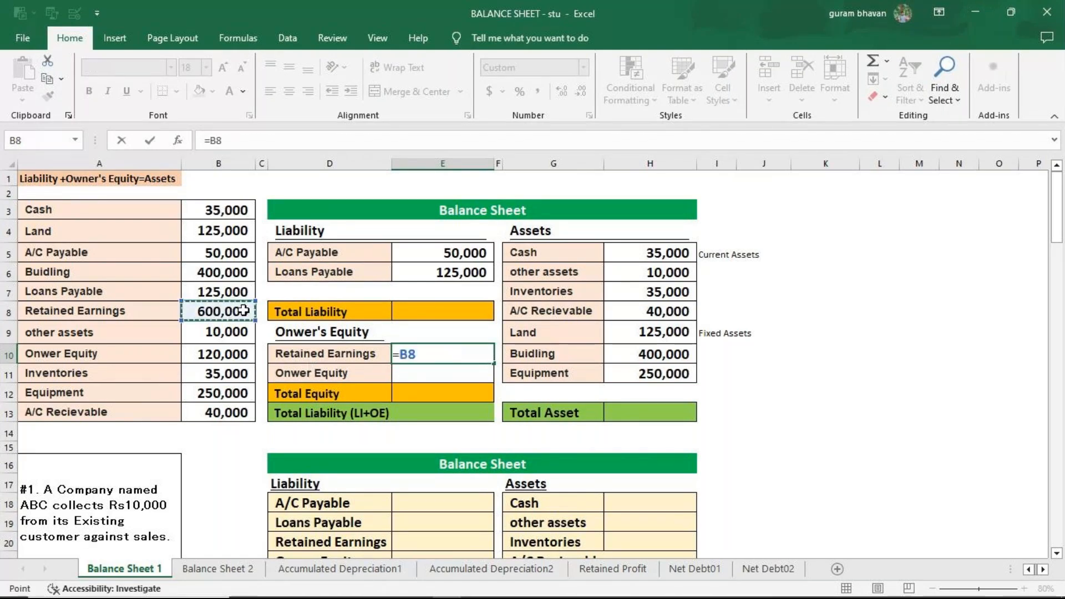
pyautogui.press('Return')
pyautogui.write('=')
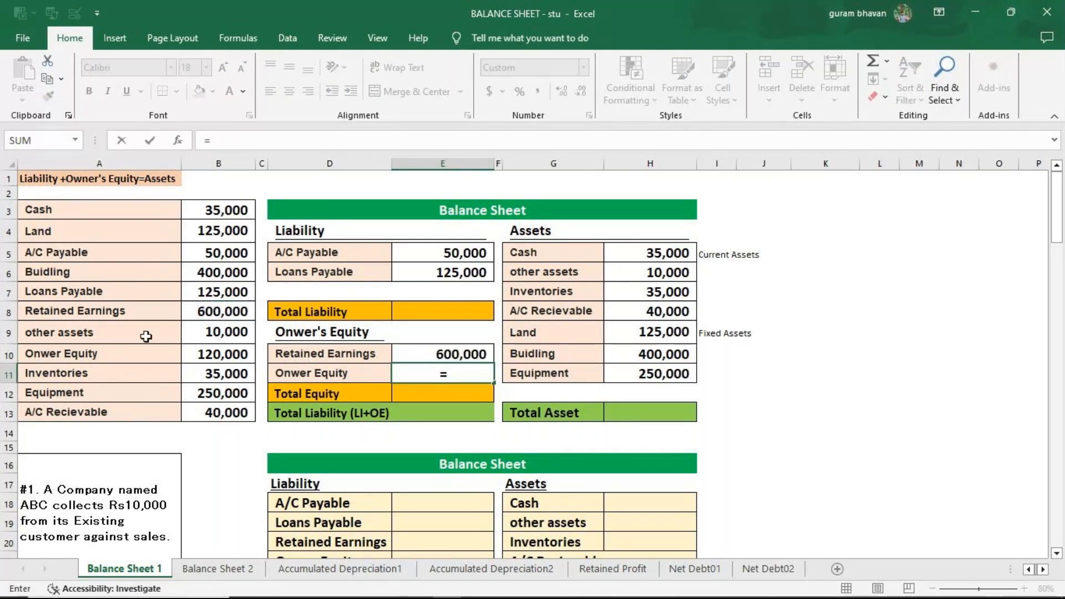
pyautogui.click(228, 360)
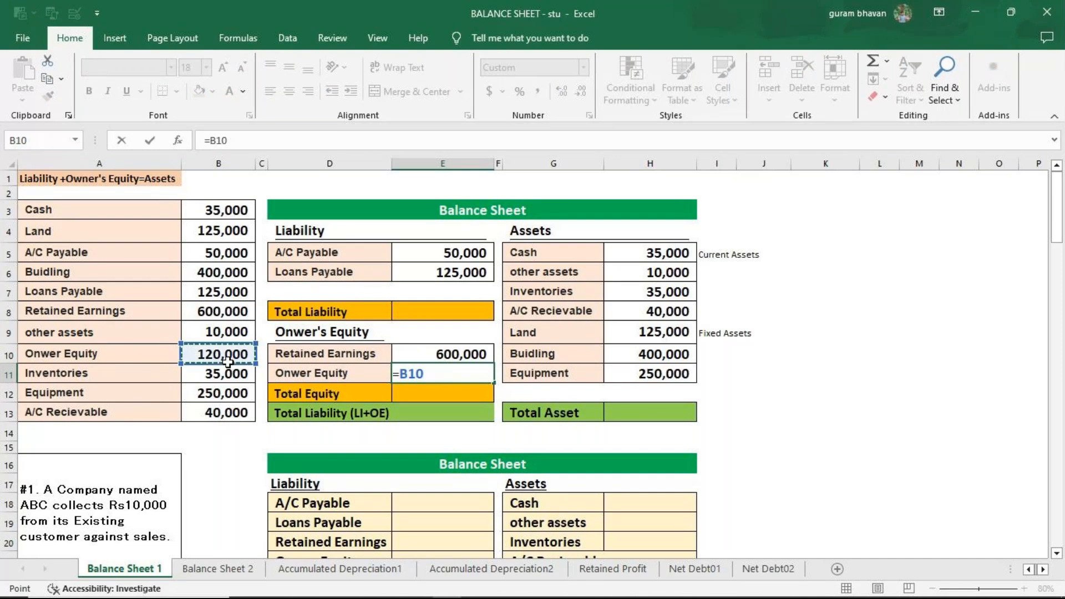
pyautogui.press('Return')
# Step: Calculate Total Asset in H13 with an automatic sum of the asset amounts above
pyautogui.click(642, 411)
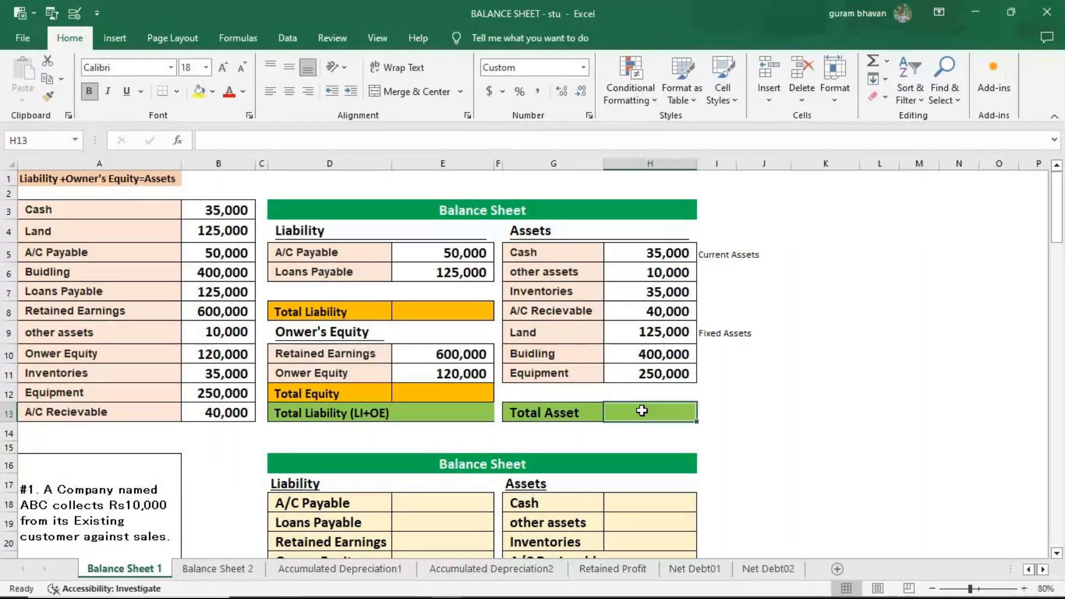
pyautogui.hotkey('alt', '=')
pyautogui.press('Return')
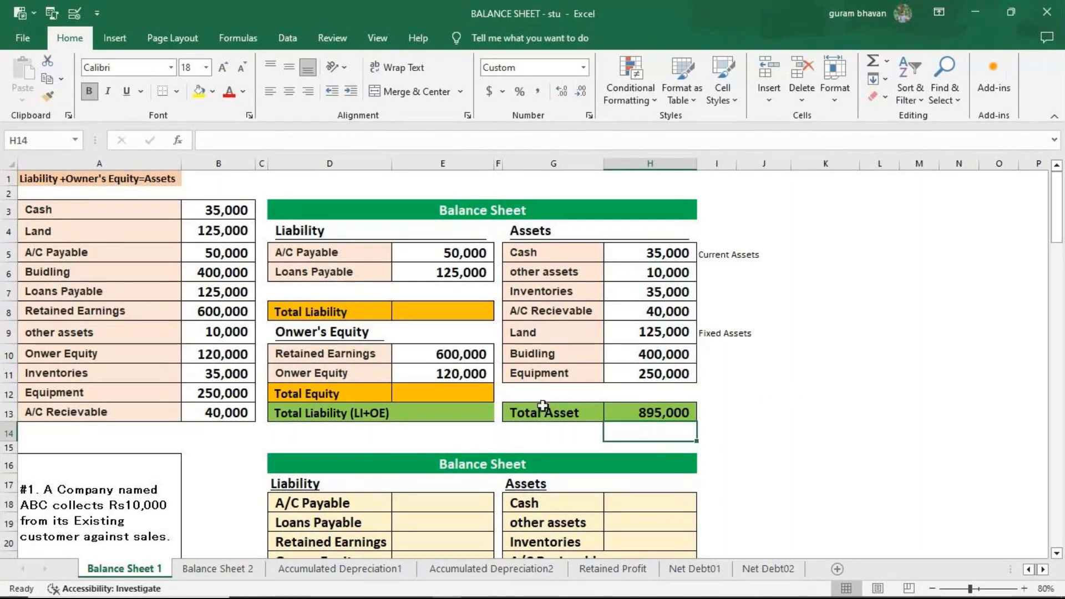
# Step: Calculate Total Liability in E8 and Total Equity in E12 with automatic sums of the amounts above each
pyautogui.click(468, 408)
pyautogui.click(460, 314)
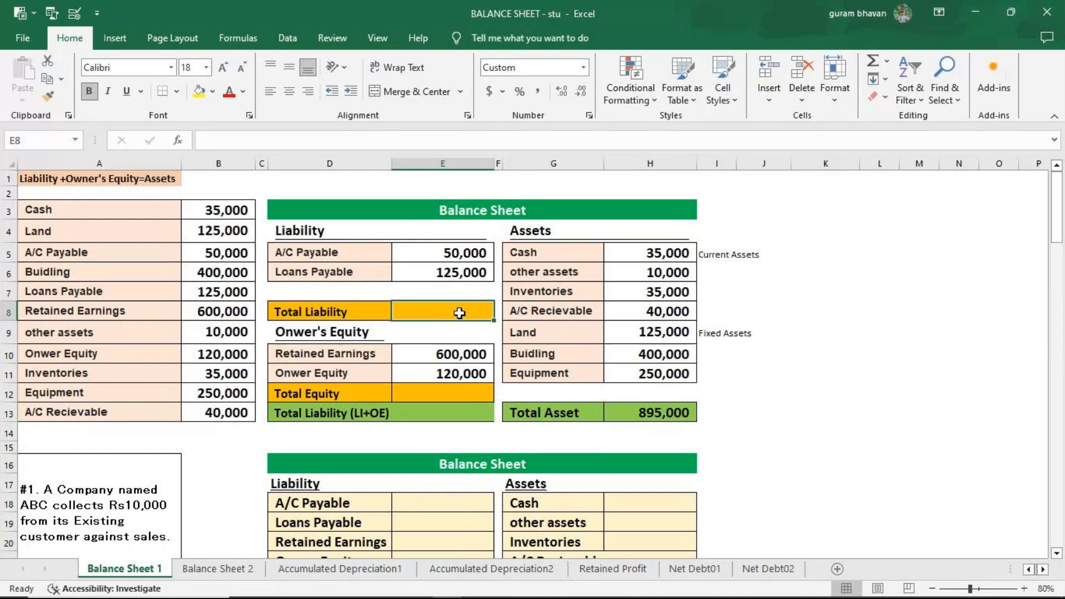
pyautogui.hotkey('alt', '=')
pyautogui.press('Return')
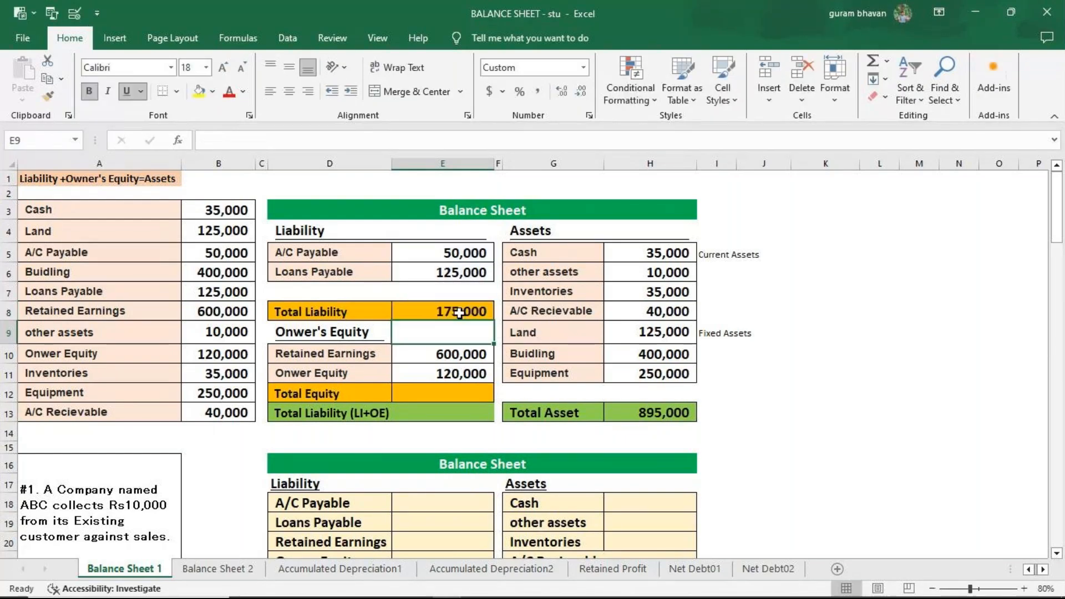
pyautogui.press('Down')
pyautogui.press('Down')
pyautogui.press('Down')
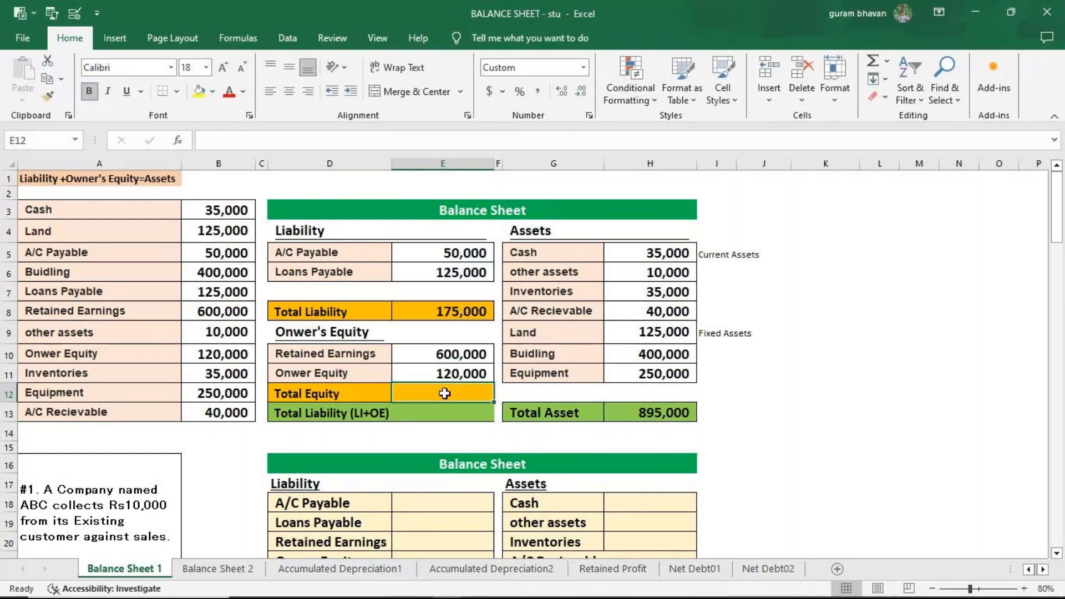
pyautogui.hotkey('alt', '=')
pyautogui.press('Return')
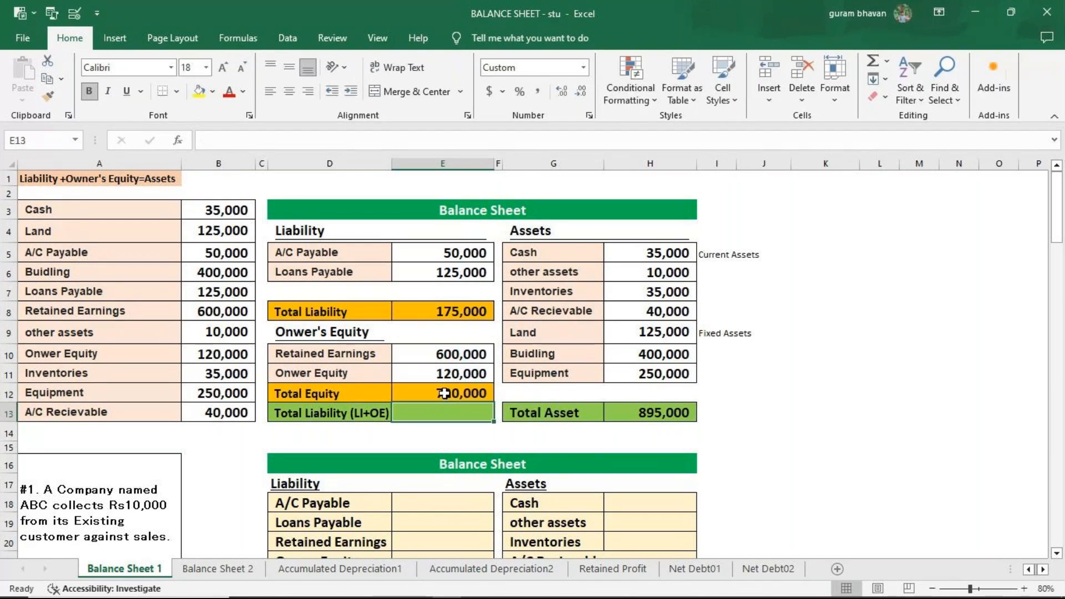
# Step: Calculate Total Liability (LI+OE) in E13 with the formula =E8+E12
pyautogui.write('=')
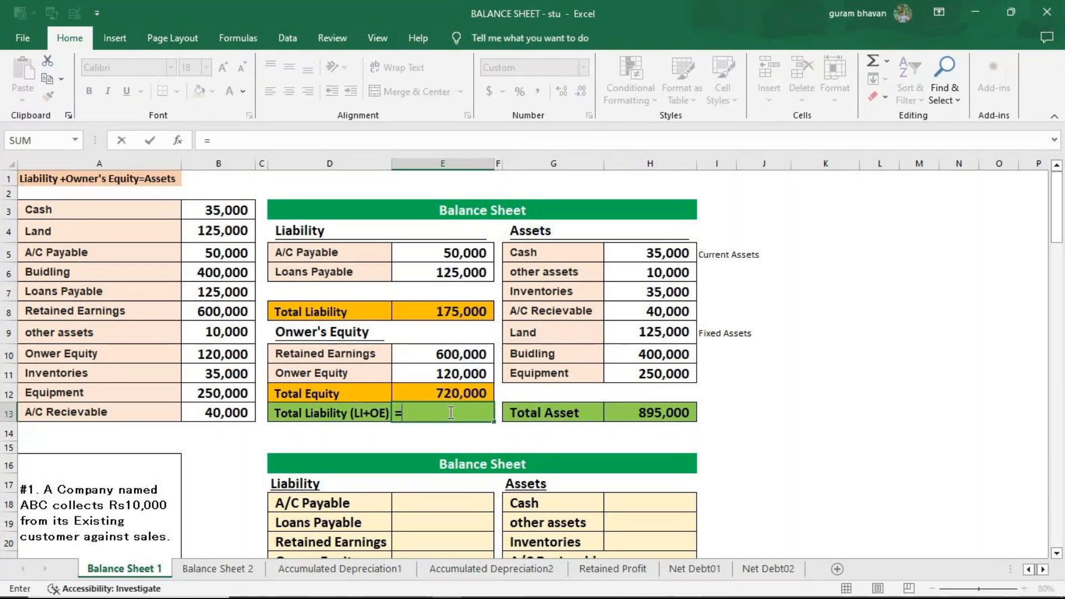
pyautogui.click(455, 312)
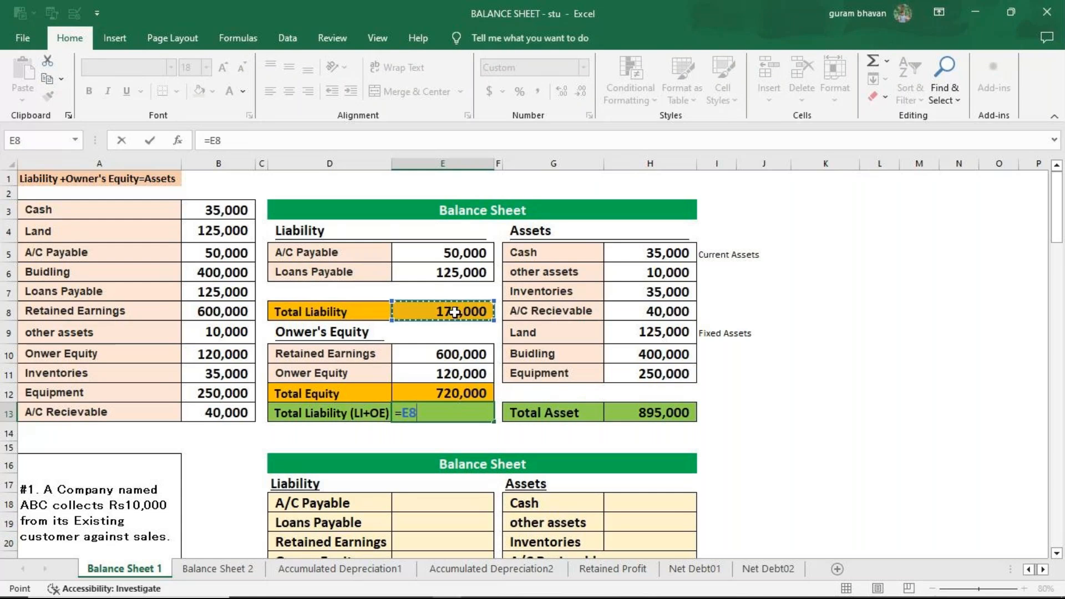
pyautogui.write('+')
pyautogui.click(441, 395)
pyautogui.press('Return')
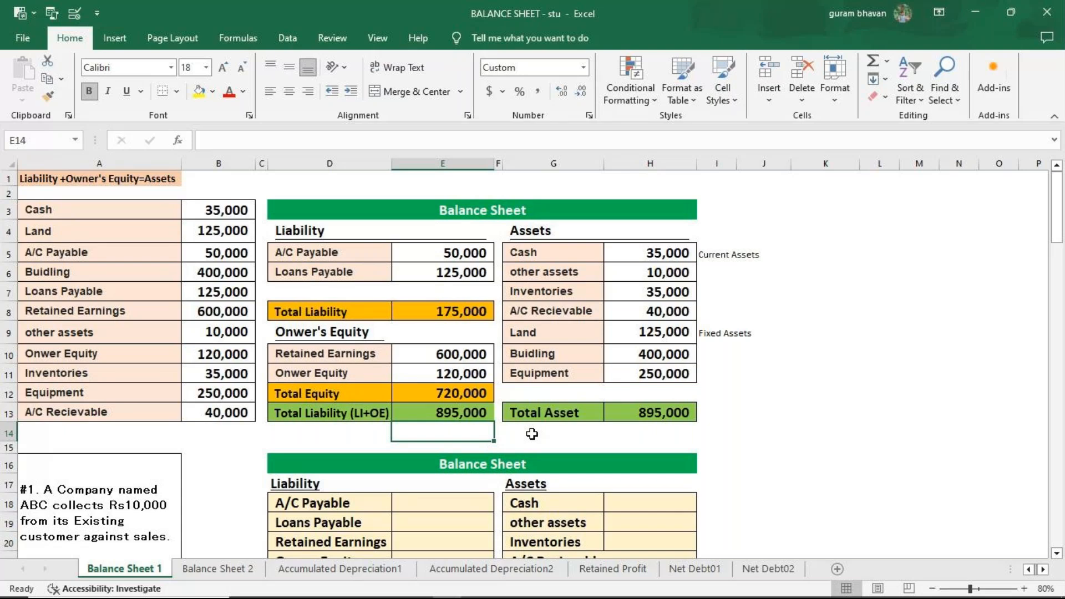
pyautogui.scroll(-2, 533, 434)
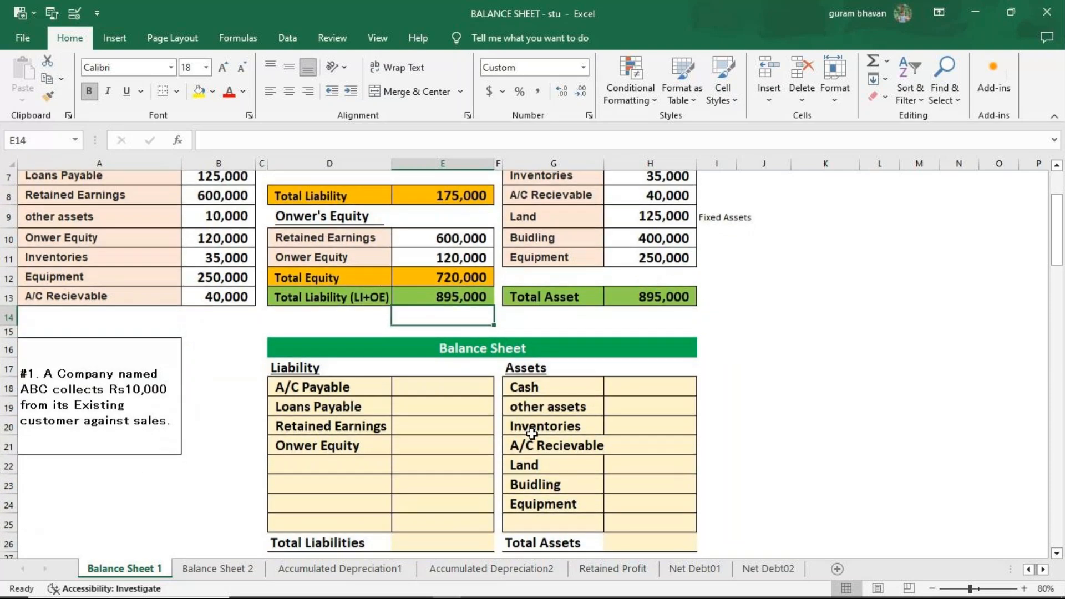
# Step: In the exercise #1 balance sheet, link Cash in H18 to H5 and other assets in H19 to H6
pyautogui.scroll(-1, 286, 462)
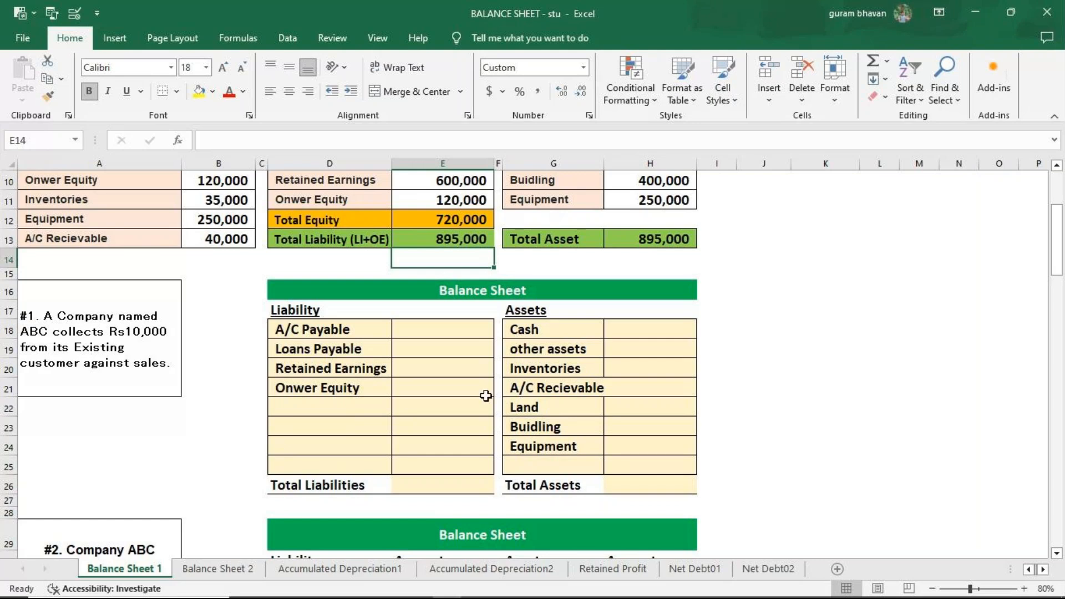
pyautogui.scroll(-1, 484, 397)
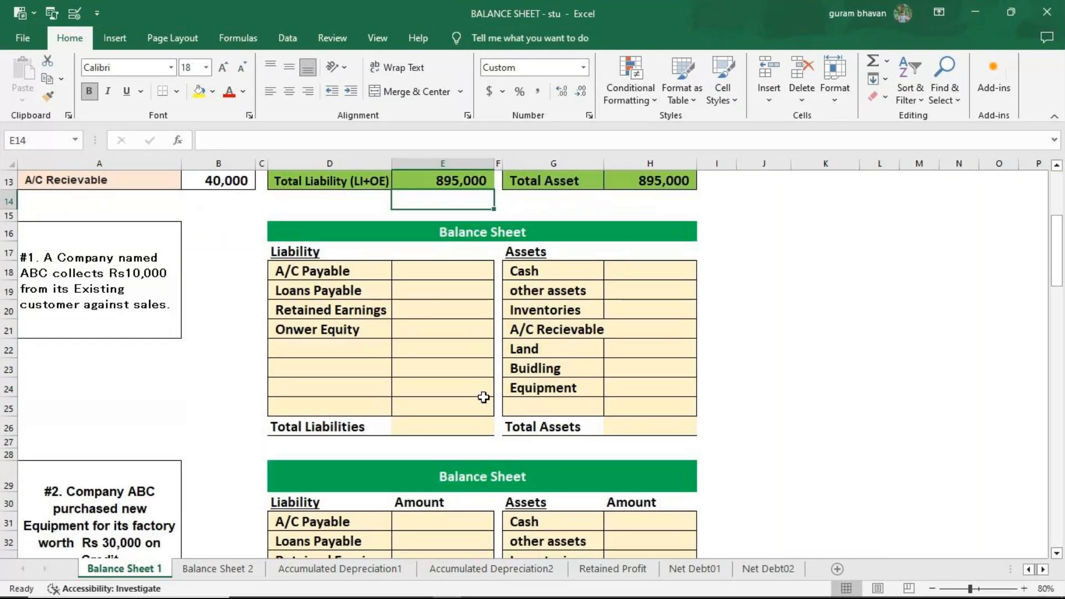
pyautogui.scroll(1, 708, 324)
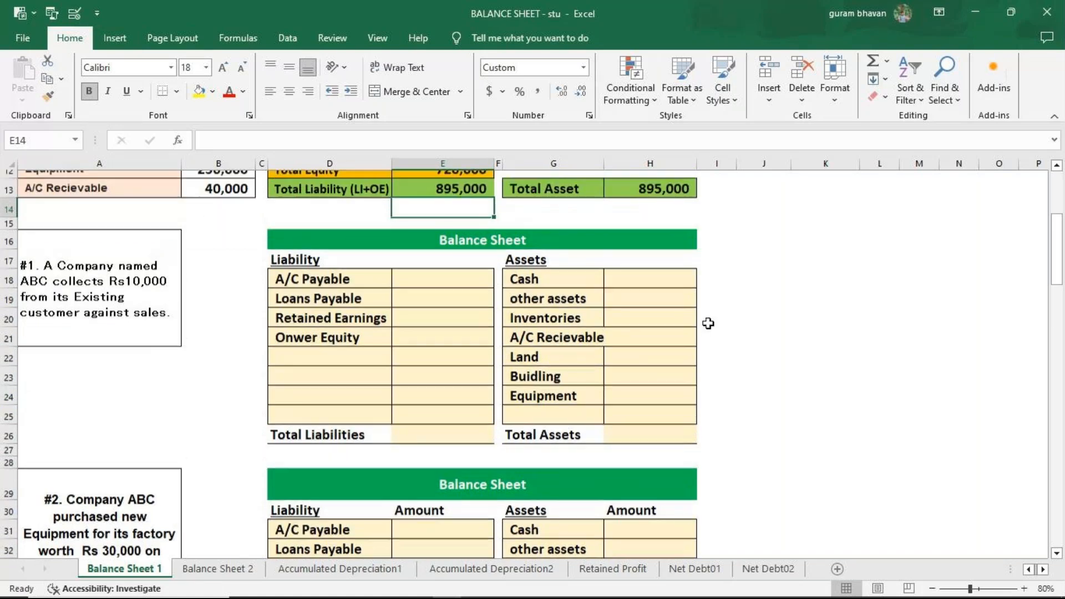
pyautogui.scroll(4, 709, 323)
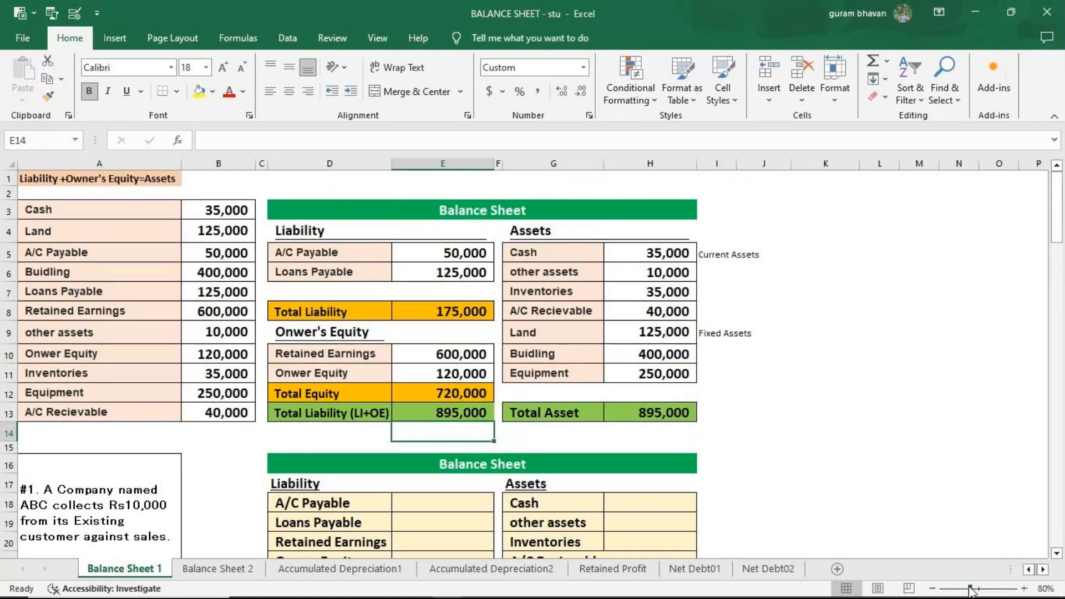
pyautogui.moveTo(971, 591); pyautogui.dragTo(946, 589)
pyautogui.click(492, 419)
pyautogui.write('=')
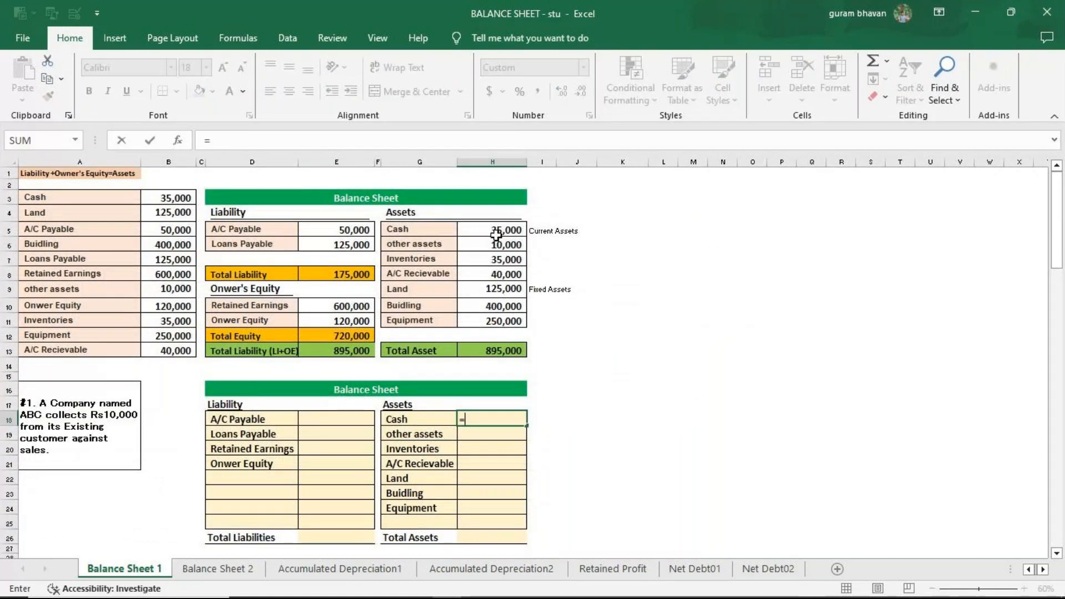
pyautogui.click(496, 232)
pyautogui.press('Return')
pyautogui.write('=')
pyautogui.click(499, 245)
pyautogui.press('Return')
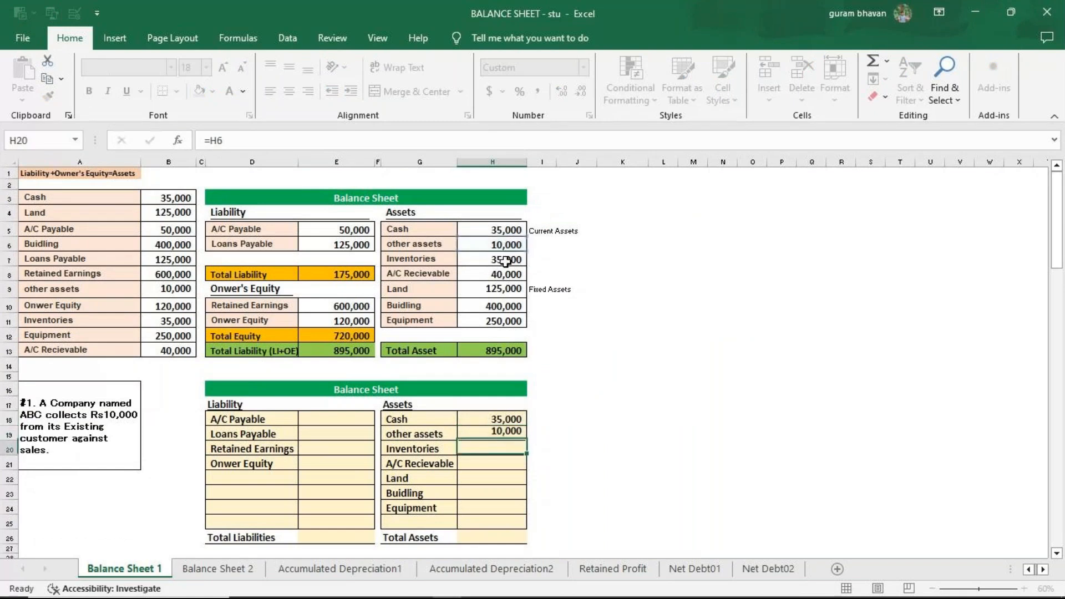
# Step: Link Inventories in H20 to H7 and A/C Recievable in H21 to H8
pyautogui.write('=')
pyautogui.click(508, 266)
pyautogui.press('Return')
pyautogui.write('=')
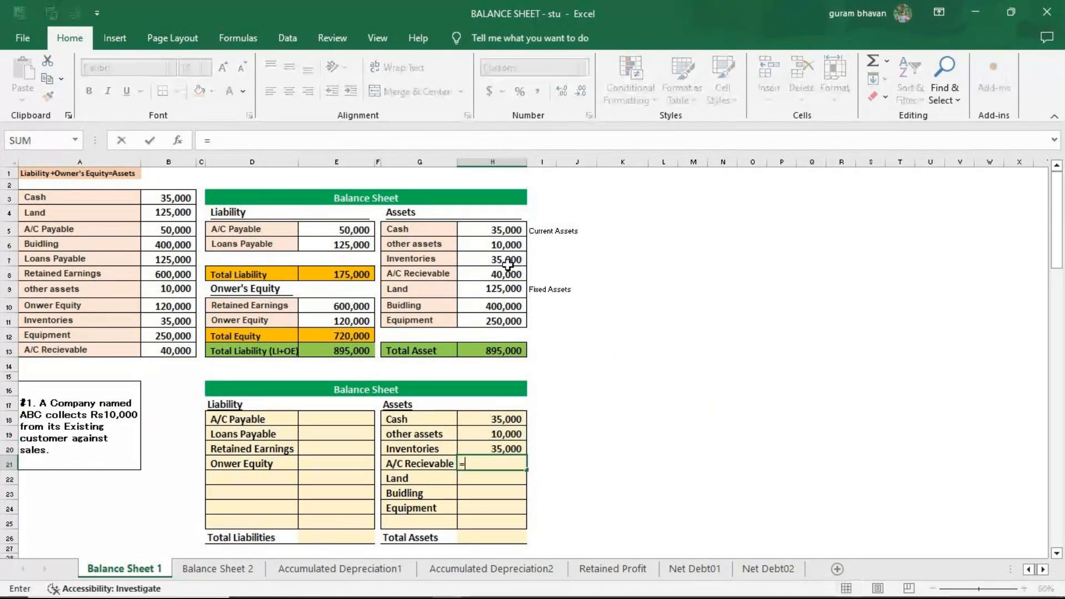
pyautogui.click(482, 278)
pyautogui.press('Return')
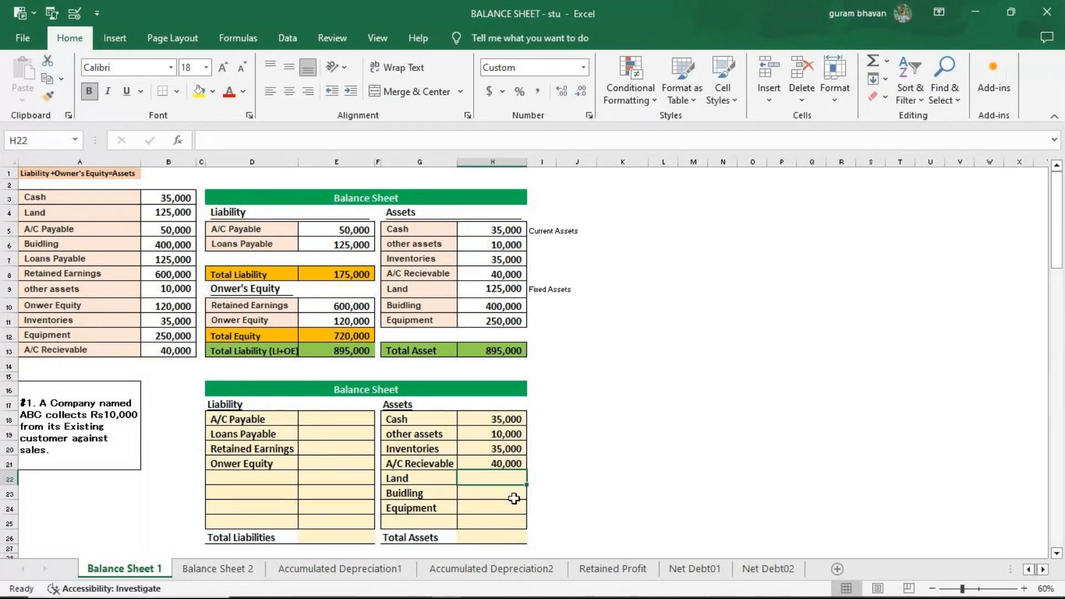
# Step: Link Land in H22 to H9 and Buidling in H23 to H10
pyautogui.write('=')
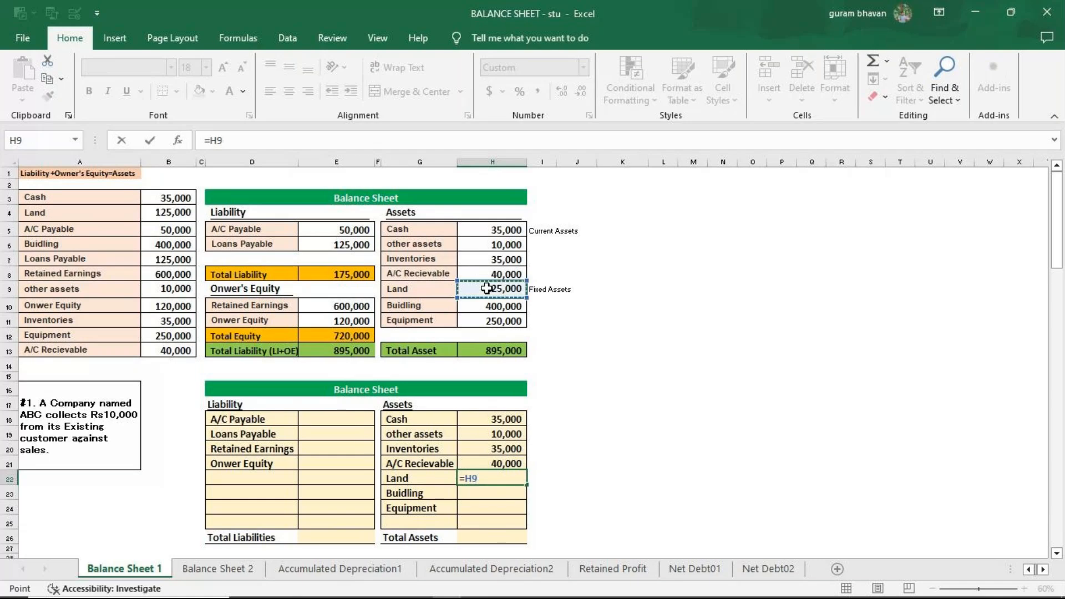
pyautogui.click(487, 290)
pyautogui.press('Return')
pyautogui.write('=')
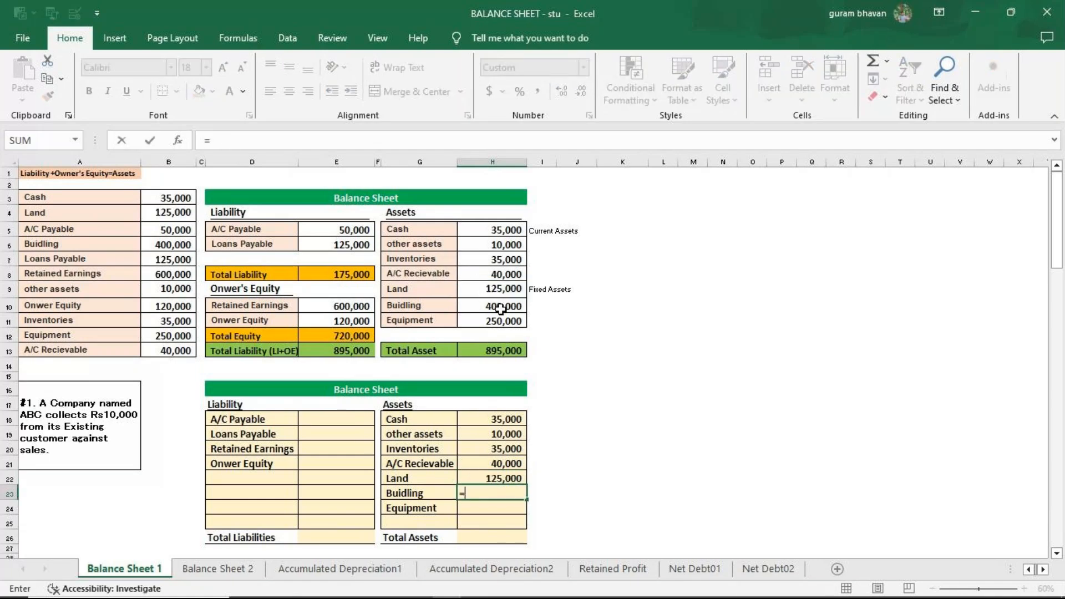
pyautogui.click(498, 307)
pyautogui.press('Return')
# Step: Link the Equipment amount in H24 to H11 of the first balance sheet
pyautogui.write('=')
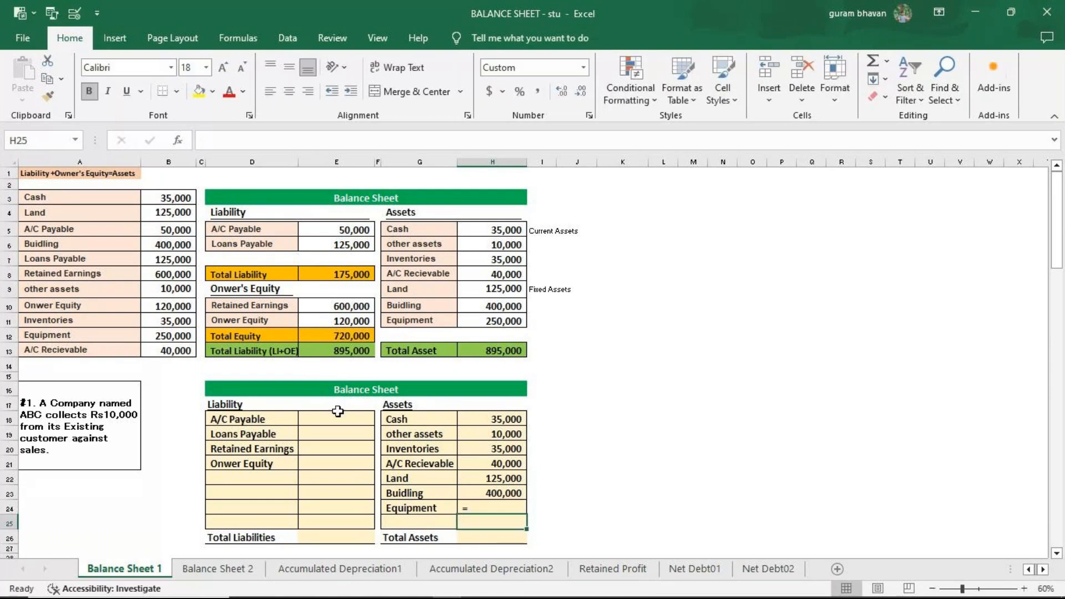
pyautogui.click(499, 507)
pyautogui.write('=')
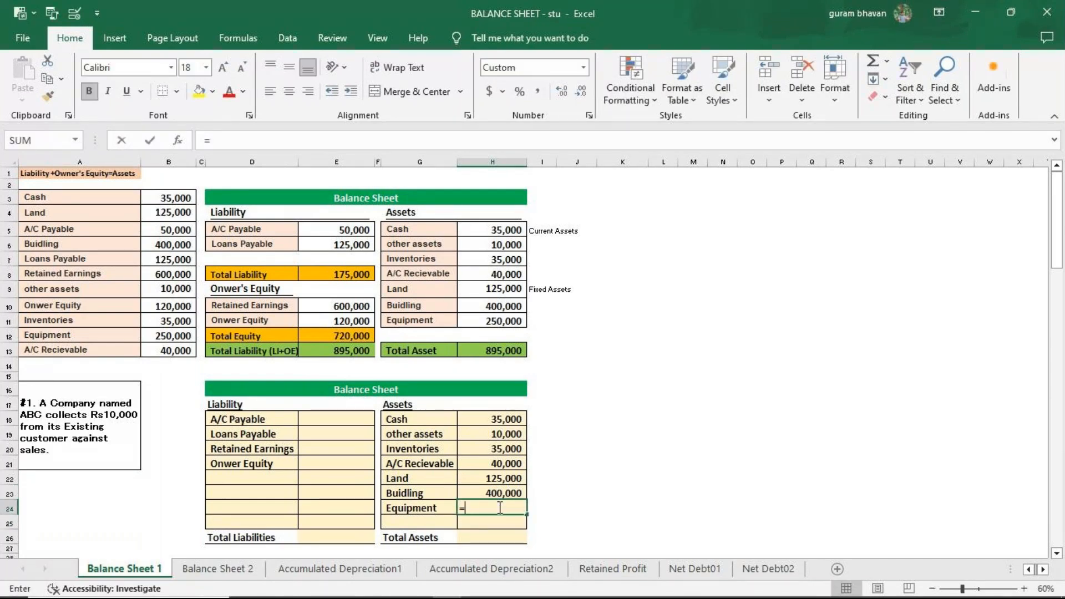
pyautogui.click(494, 321)
pyautogui.press('Return')
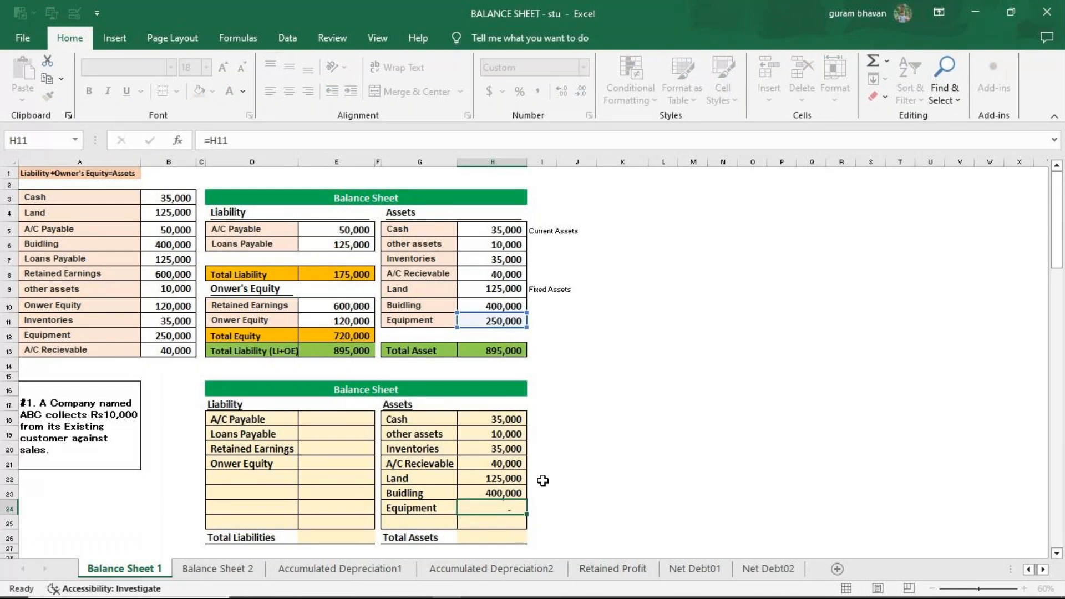
# Step: Link the liability amounts of exercise #1: A/C Payable in E18 to E5 and Loans Payable in E19 to E6
pyautogui.click(341, 417)
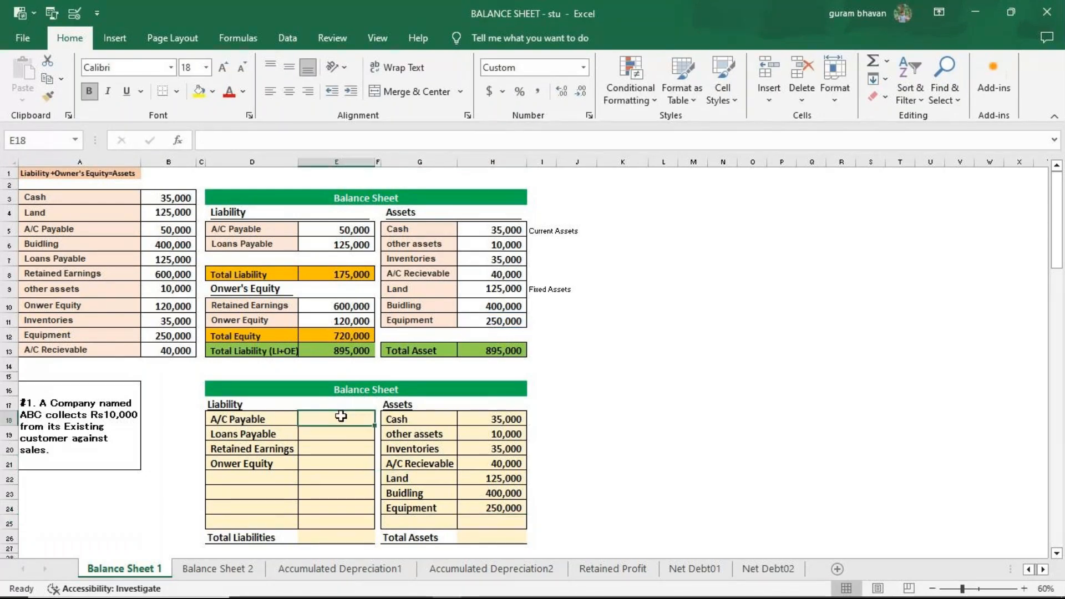
pyautogui.write('=')
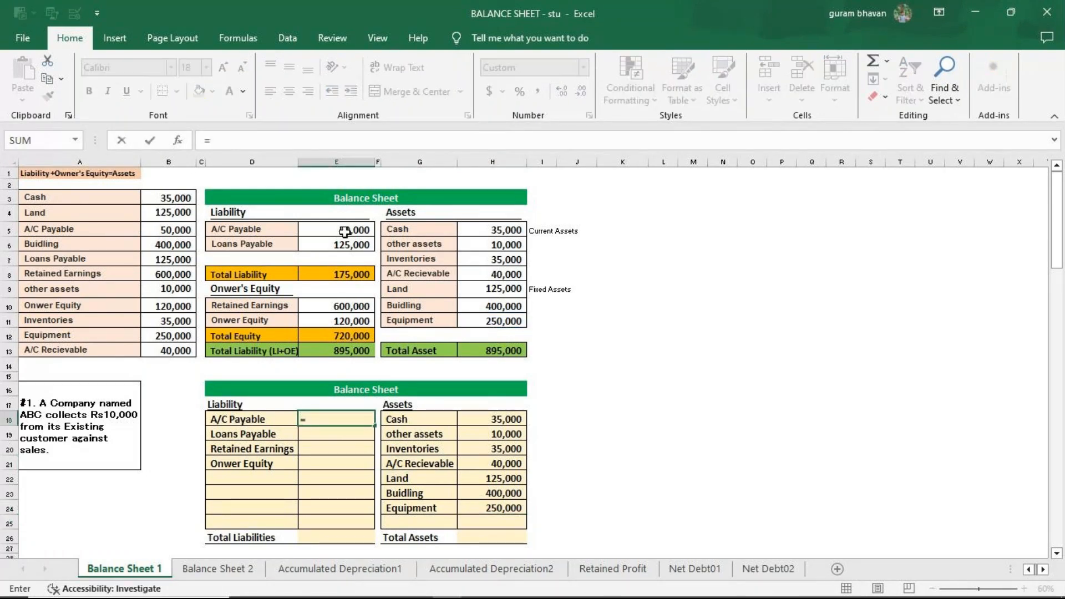
pyautogui.click(345, 231)
pyautogui.press('Return')
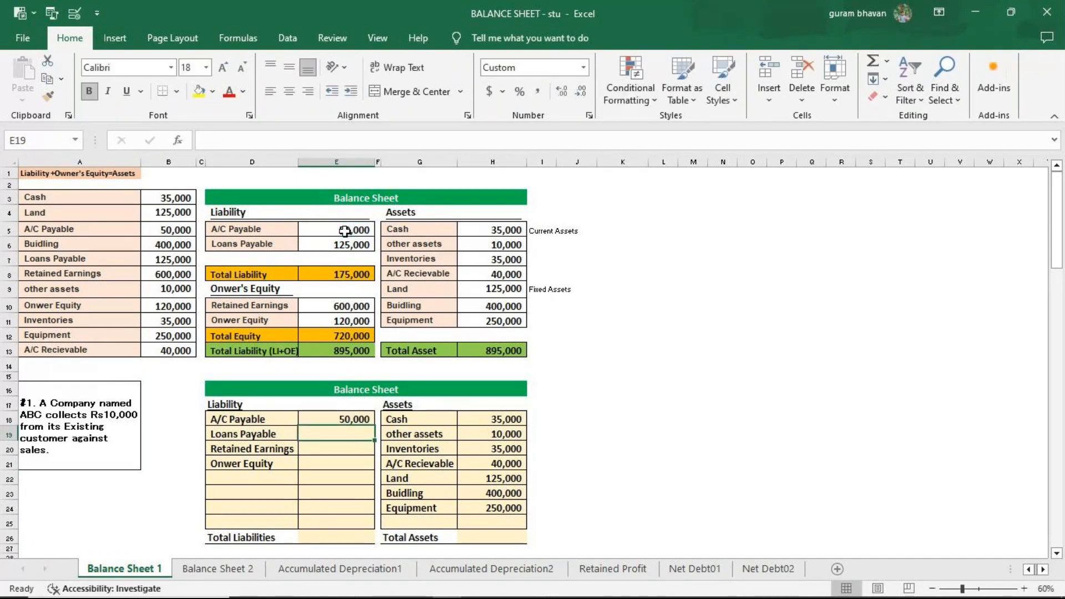
pyautogui.write('=')
pyautogui.click(350, 245)
pyautogui.press('Return')
# Step: Link Retained Earnings in E20 to E10 and Onwer Equity in E21 to E11
pyautogui.write('=')
pyautogui.click(345, 307)
pyautogui.press('Return')
pyautogui.write('=')
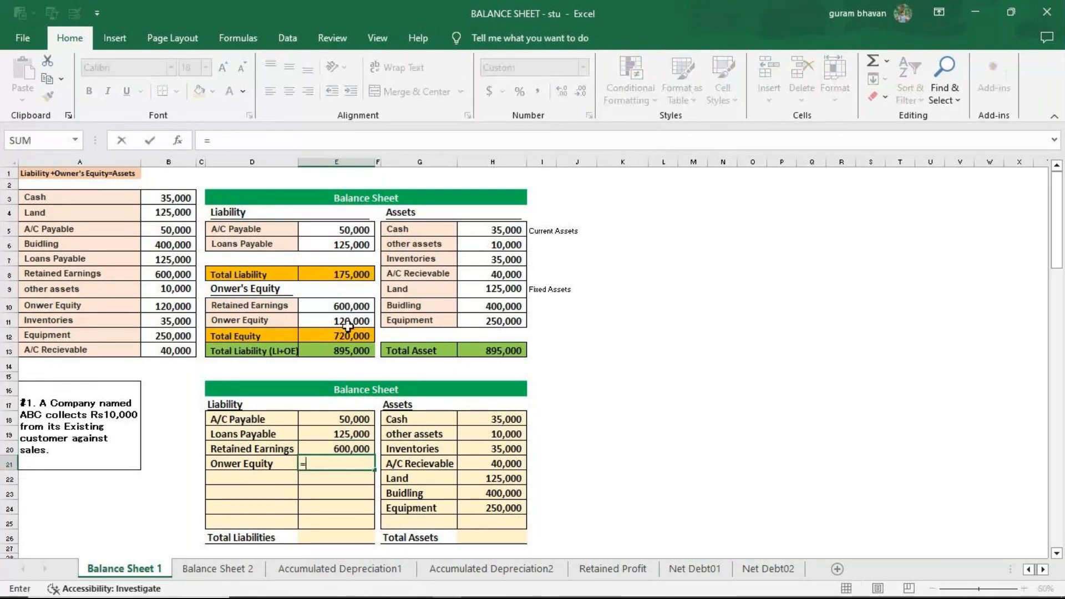
pyautogui.click(333, 321)
pyautogui.press('Return')
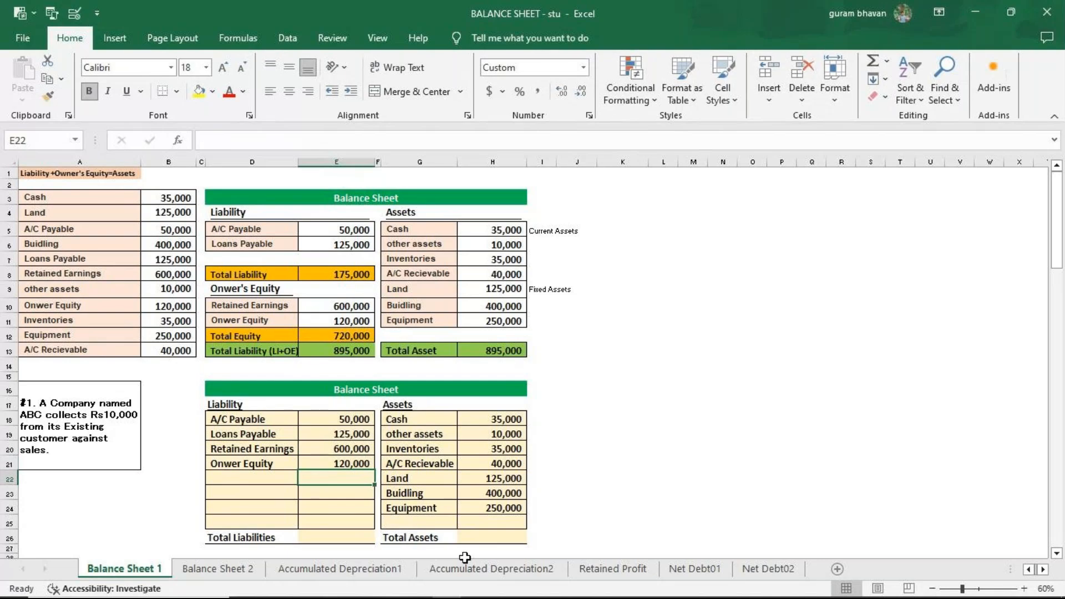
# Step: Calculate Total Assets in H26 and Total Liabilities in E26 with automatic sums of the amounts above each
pyautogui.click(482, 539)
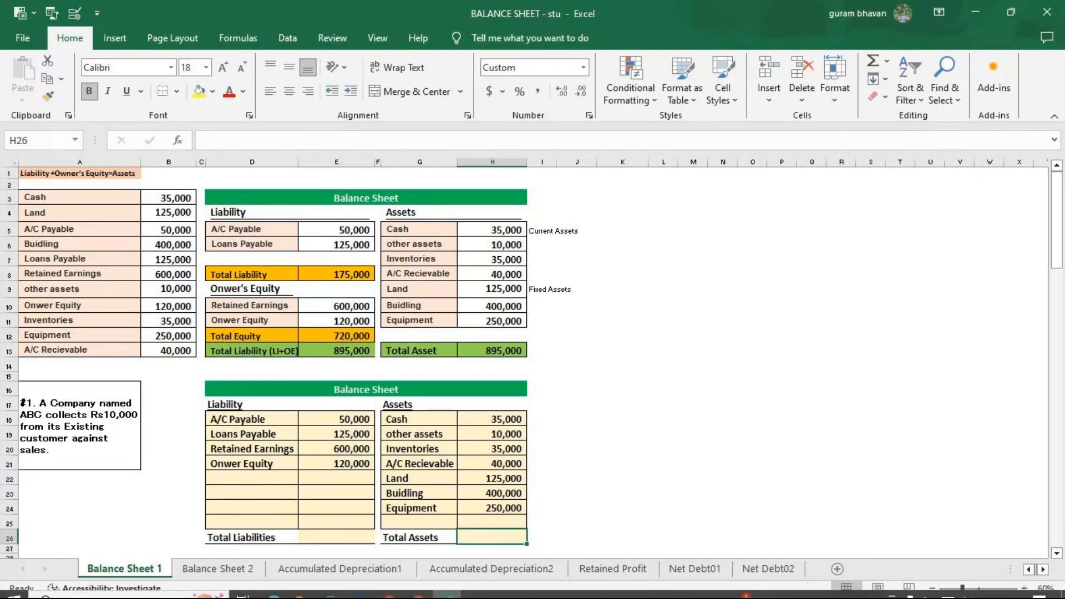
pyautogui.hotkey('alt', '=')
pyautogui.press('Return')
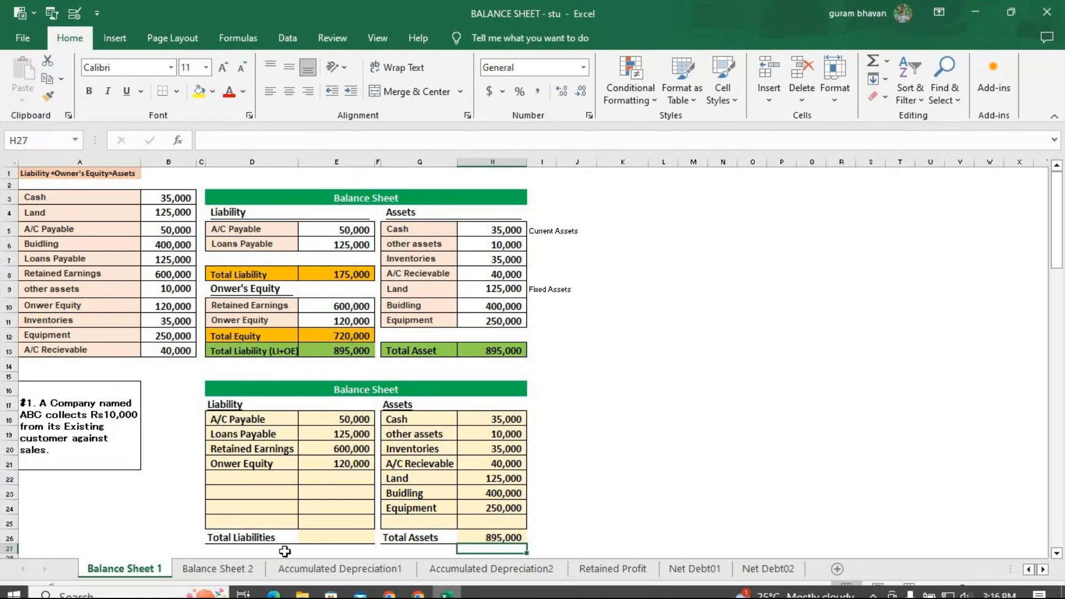
pyautogui.click(319, 536)
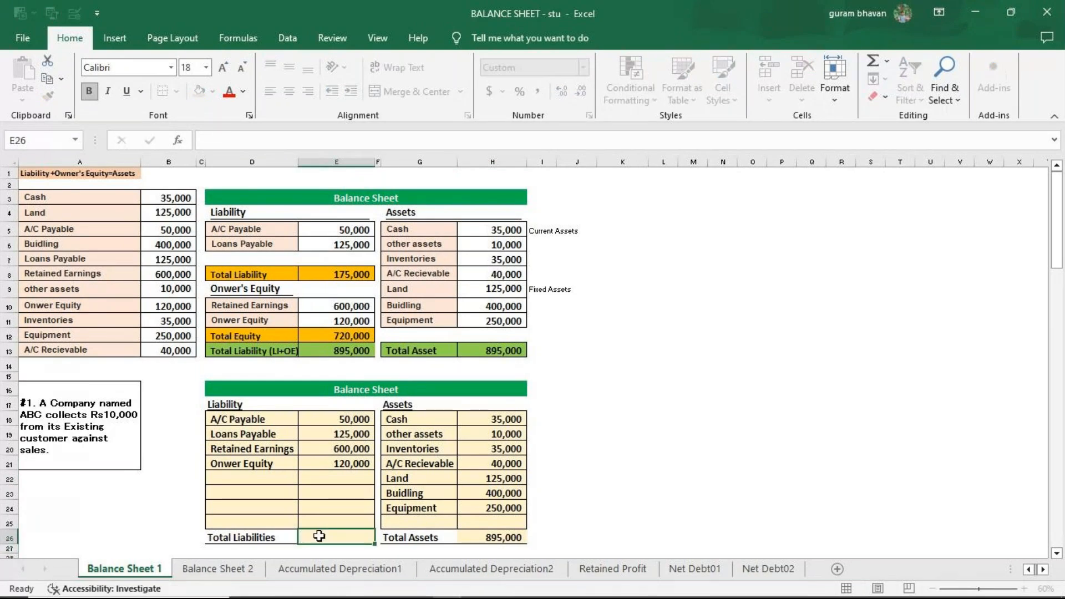
pyautogui.hotkey('alt', '=')
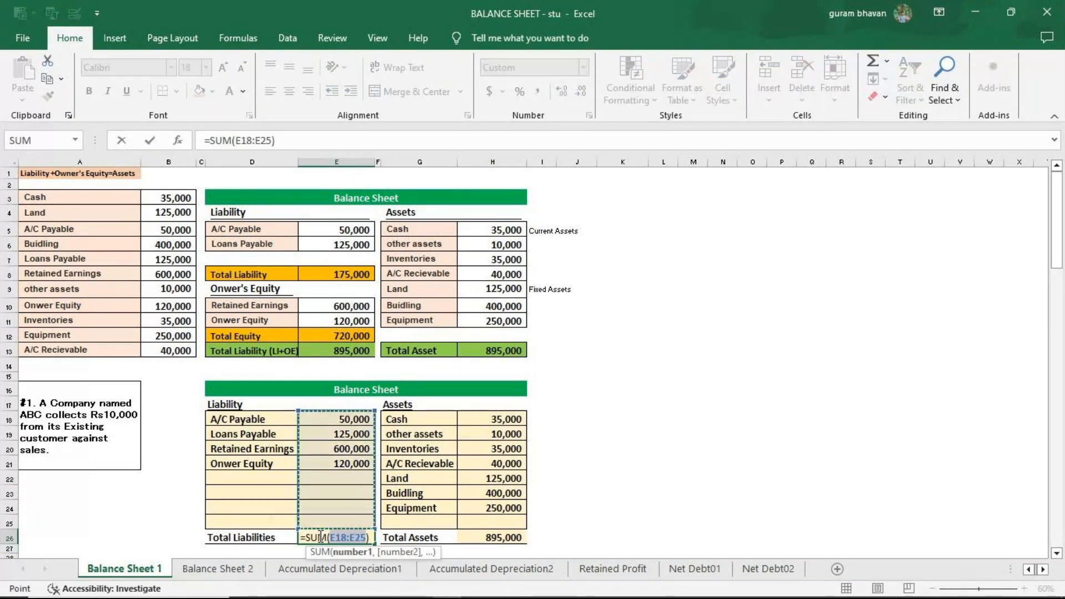
pyautogui.press('Return')
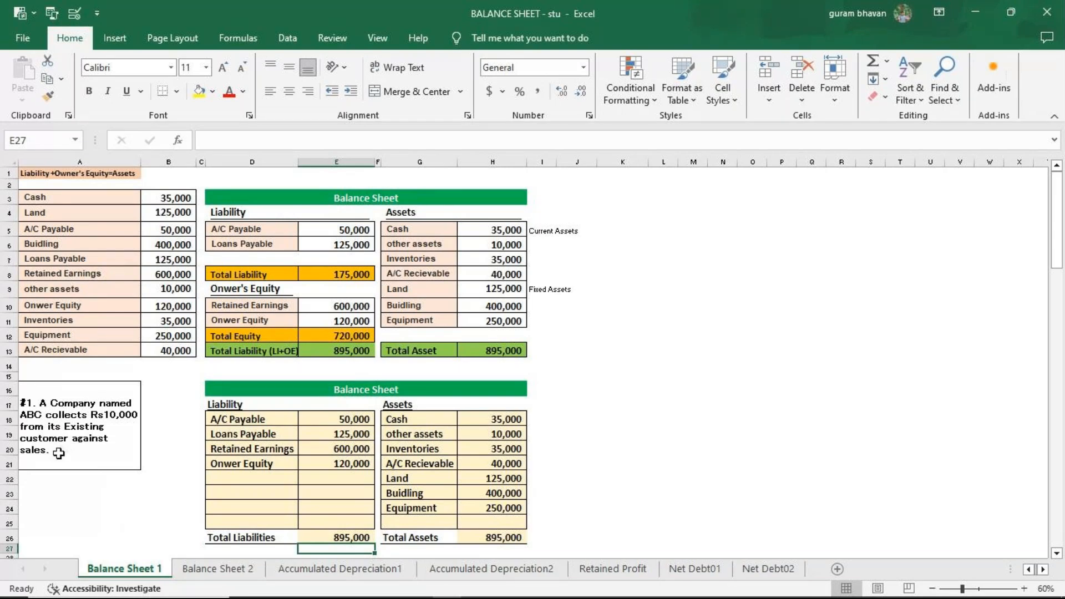
# Step: Add the Rs10,000 collected from the customer to Cash in H18 with the formula =H5+10000
pyautogui.click(465, 420)
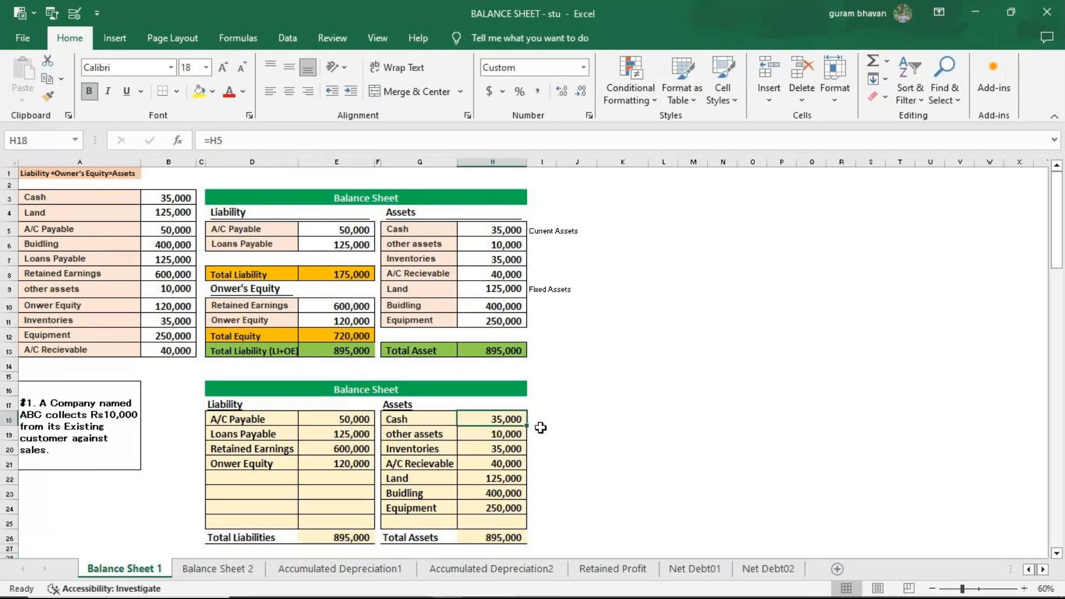
pyautogui.scroll(-3, 593, 423)
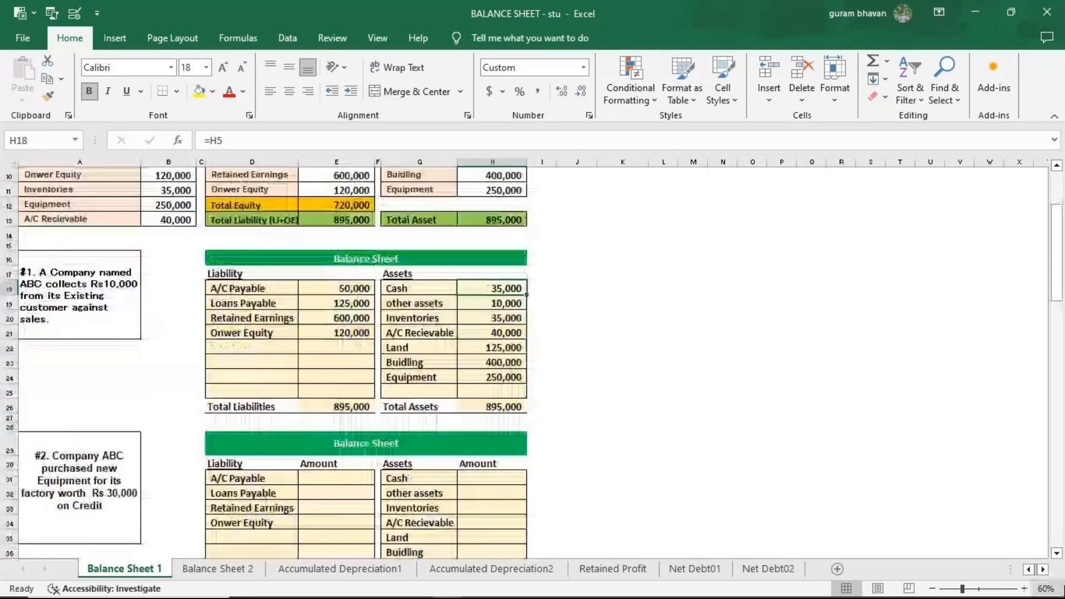
pyautogui.click(1024, 589)
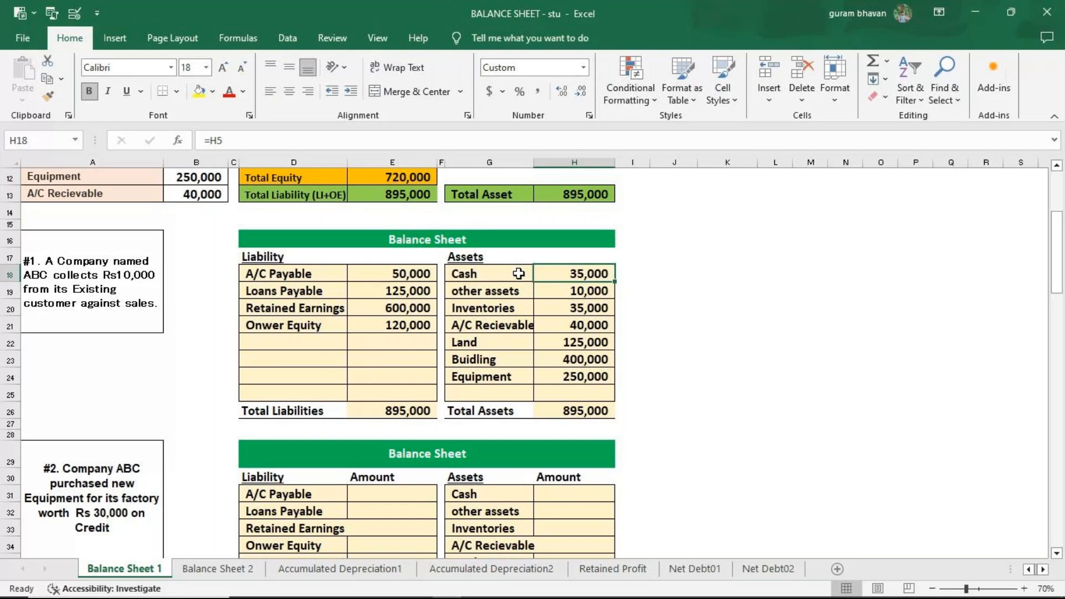
pyautogui.doubleClick(546, 272)
pyautogui.write('+10000')
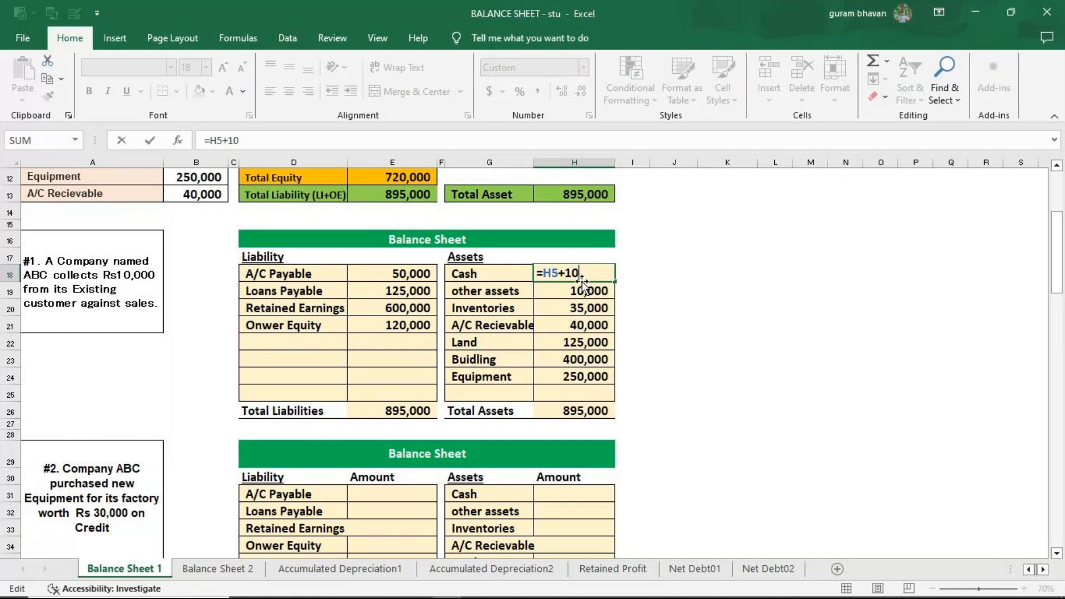
pyautogui.press('Return')
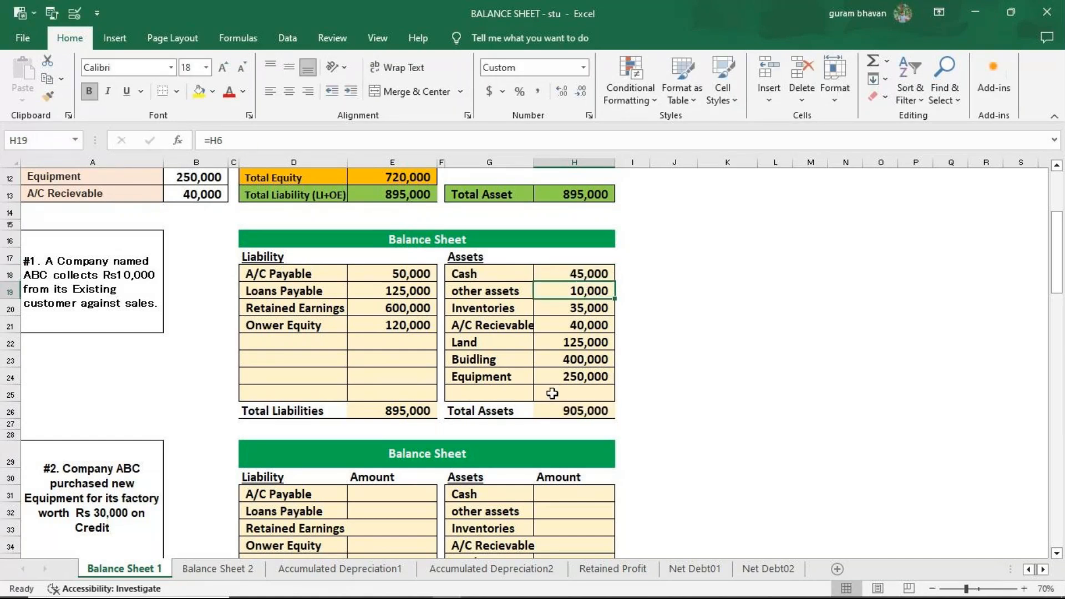
pyautogui.click(572, 324)
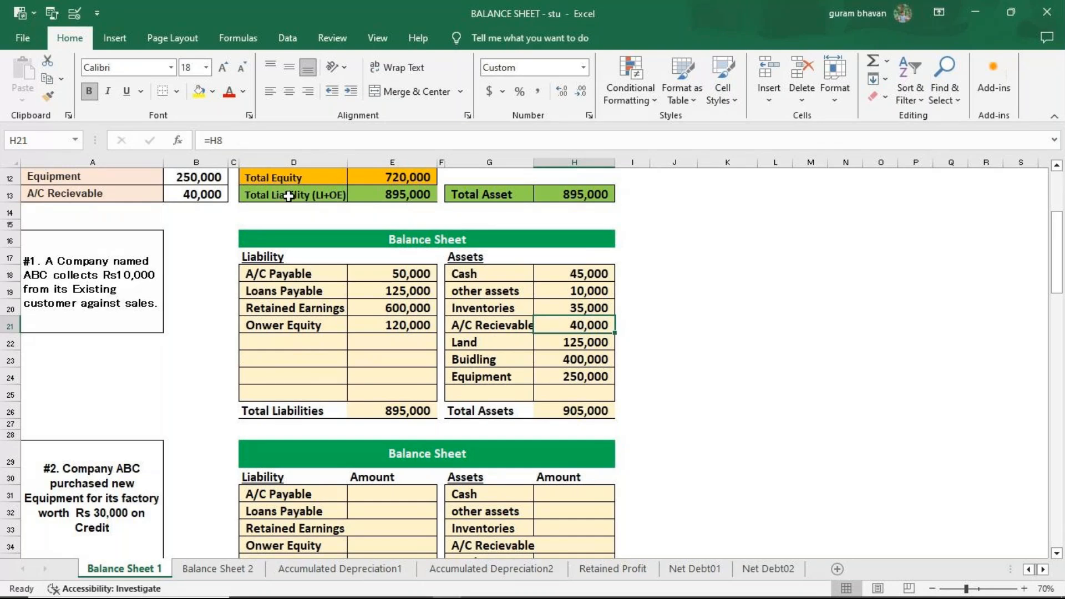
pyautogui.press('F2')
pyautogui.write('-')
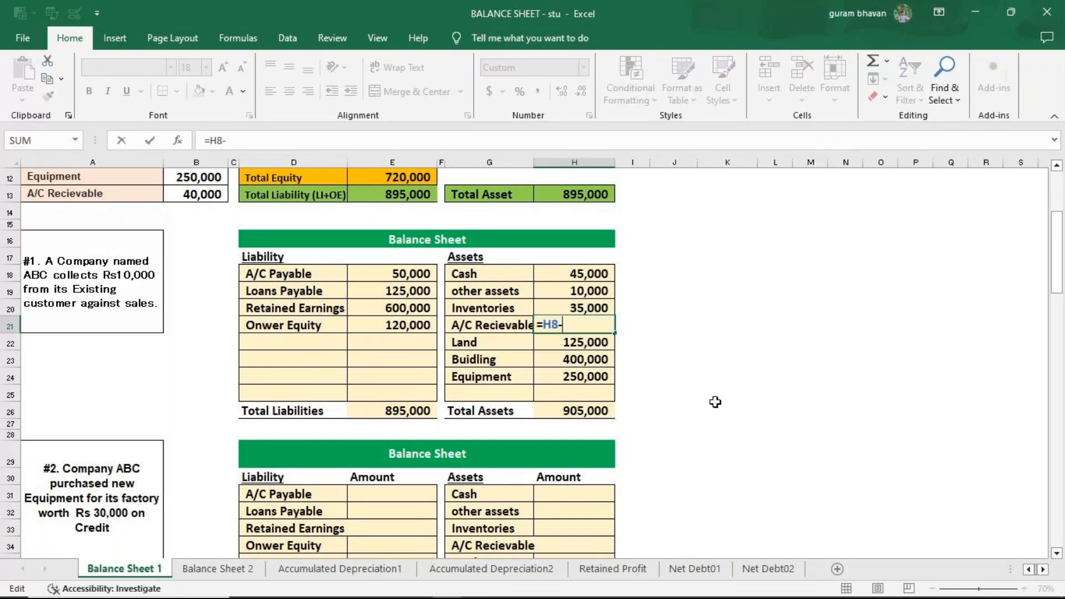
pyautogui.write('10000')
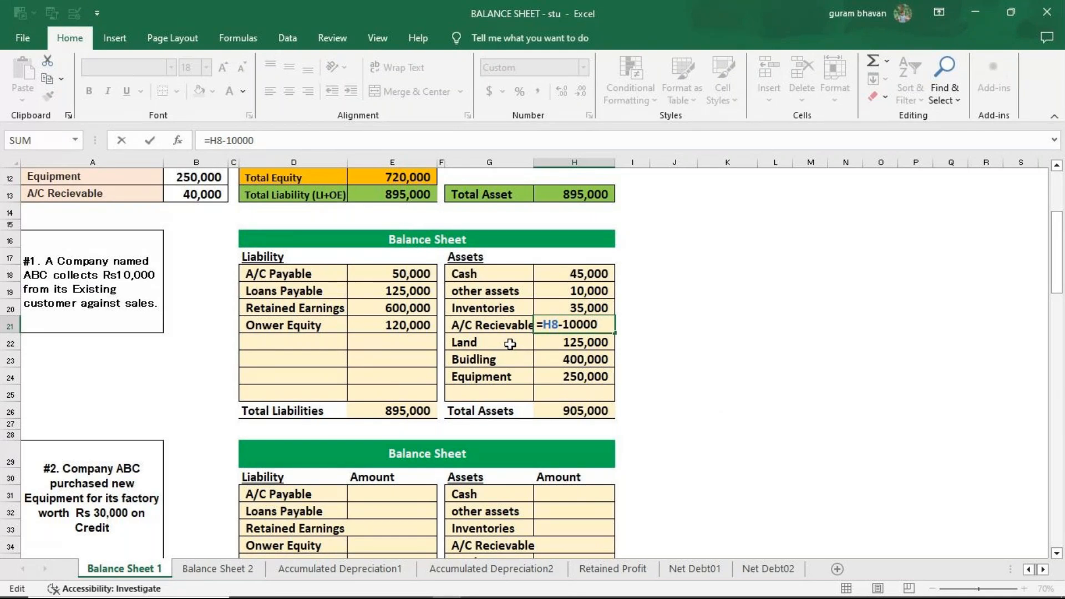
pyautogui.press('BackSpace')
pyautogui.press('BackSpace')
pyautogui.press('BackSpace')
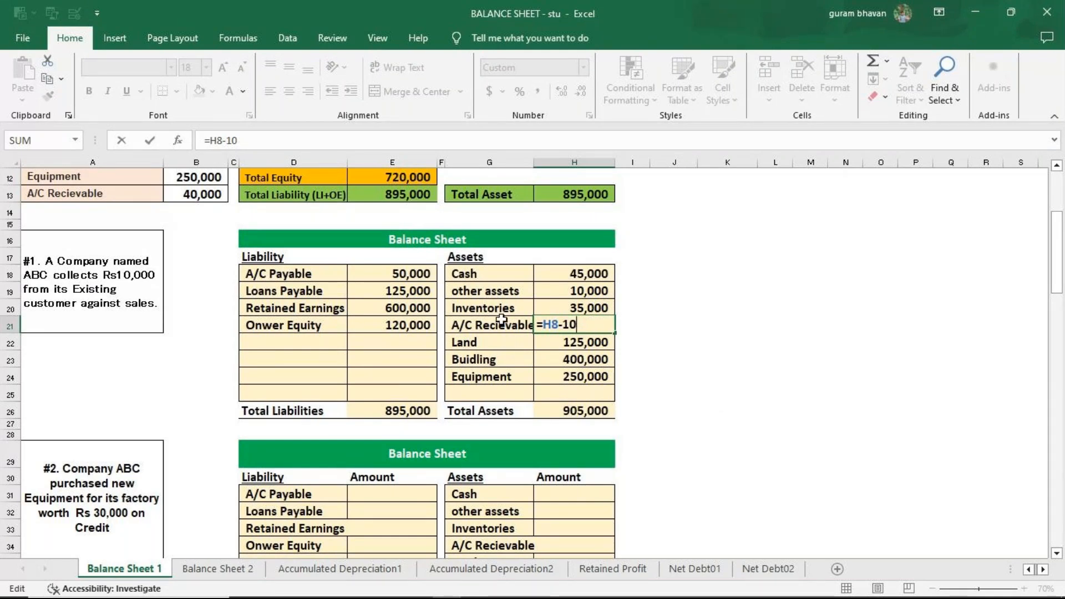
pyautogui.press('BackSpace')
pyautogui.press('BackSpace')
pyautogui.press('BackSpace')
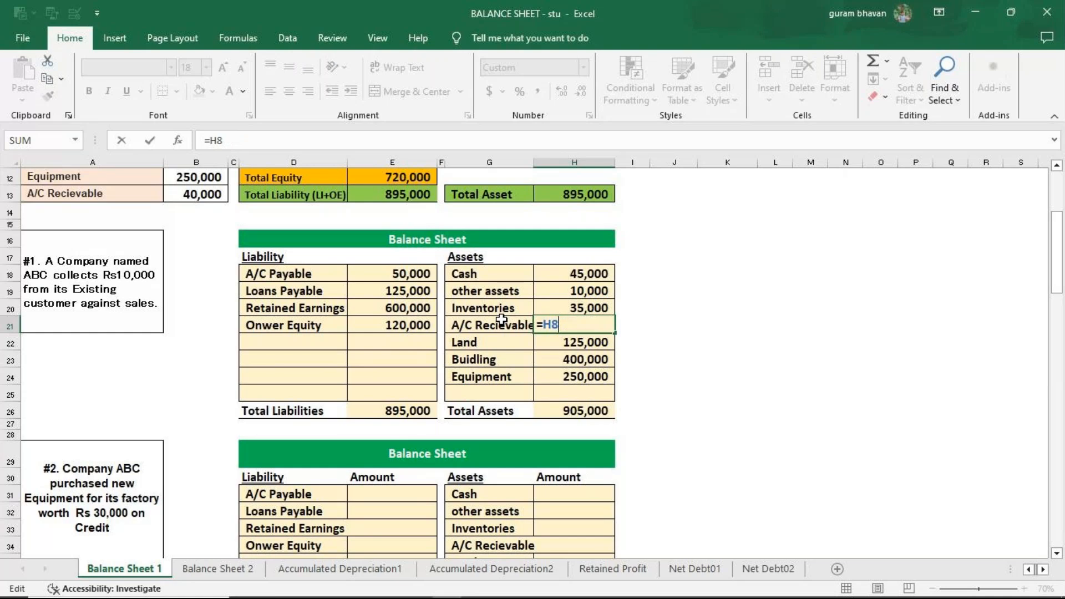
pyautogui.hotkey('ctrl', 'Return')
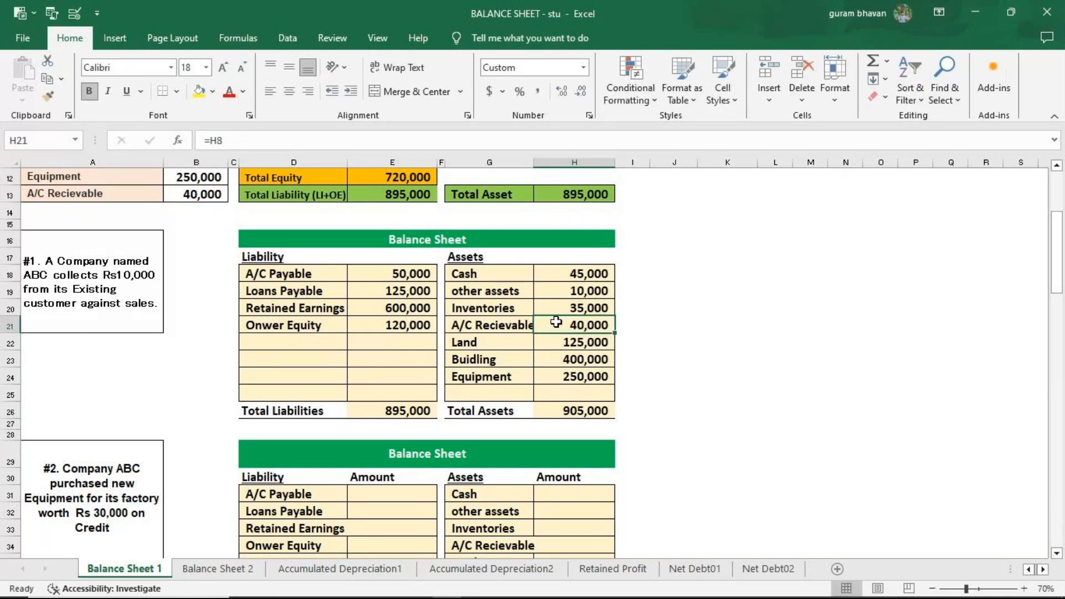
# Step: Subtract the collected 10,000 from A/C Recievable in H21 with the formula =H8-10000
pyautogui.doubleClick(556, 322)
pyautogui.write('-10000')
pyautogui.press('Return')
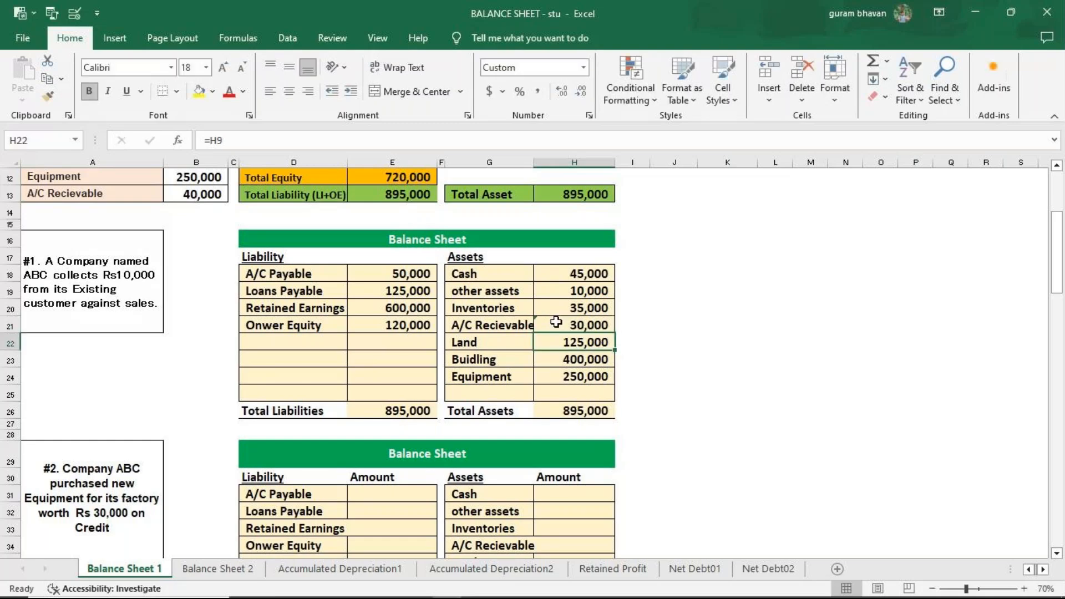
# Step: Review the formulas behind Cash in H18 and A/C Recievable in H21 of the first exercise
pyautogui.doubleClick(577, 274)
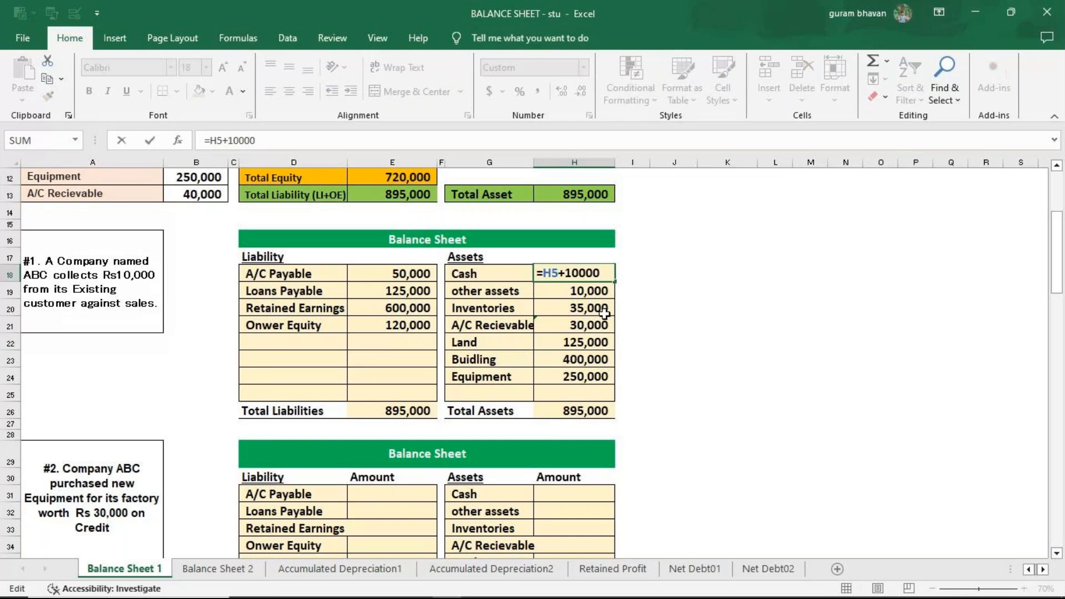
pyautogui.click(563, 326)
pyautogui.click(563, 274)
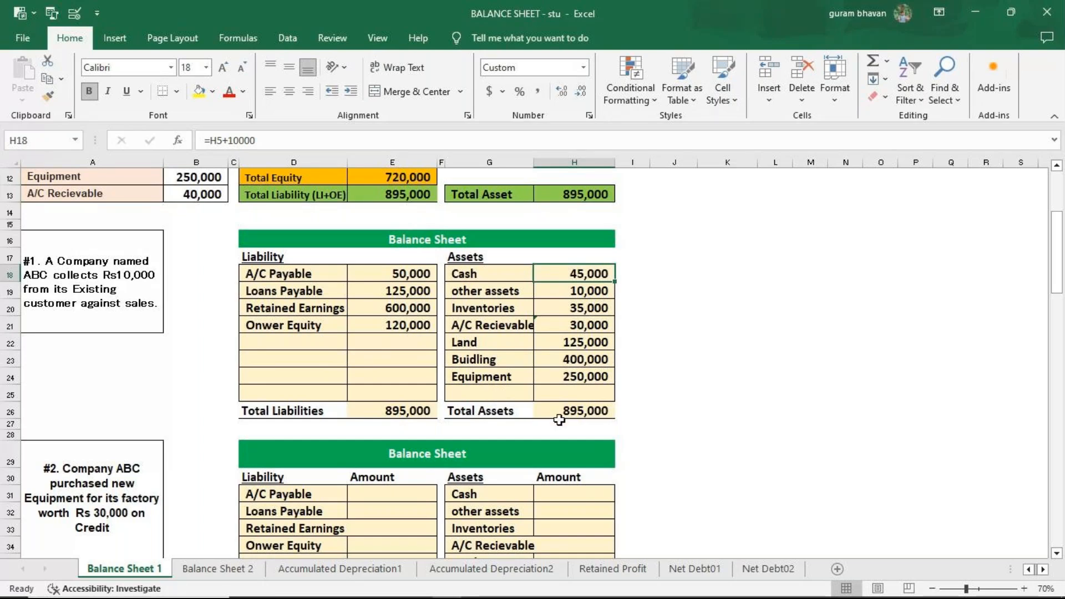
pyautogui.click(568, 330)
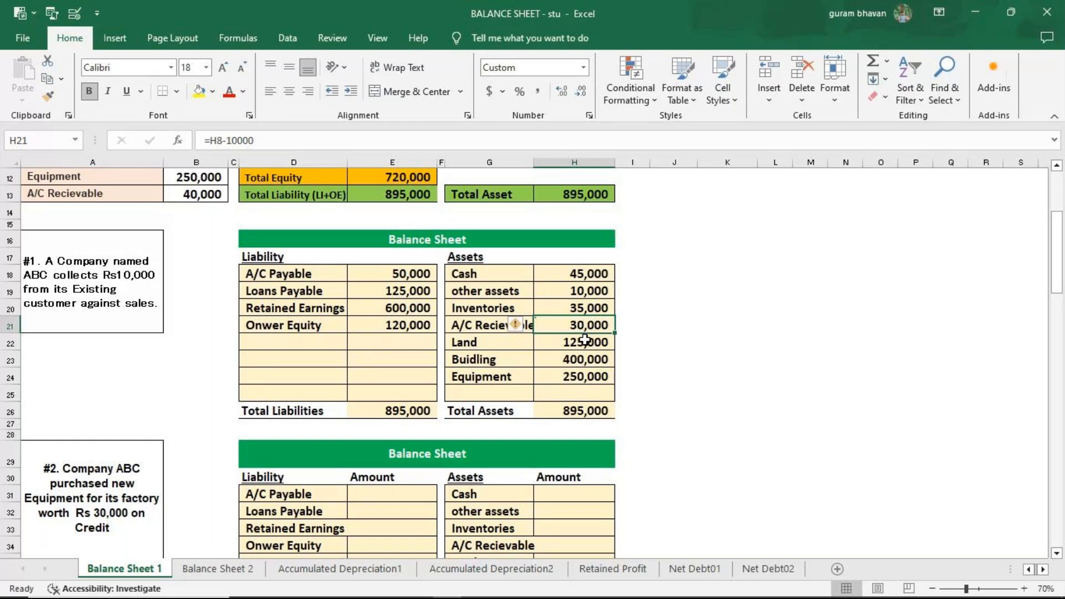
# Step: In the exercise #2 balance sheet, link Cash in H31 to H18 and other assets in H32 to H19
pyautogui.scroll(-1, 609, 348)
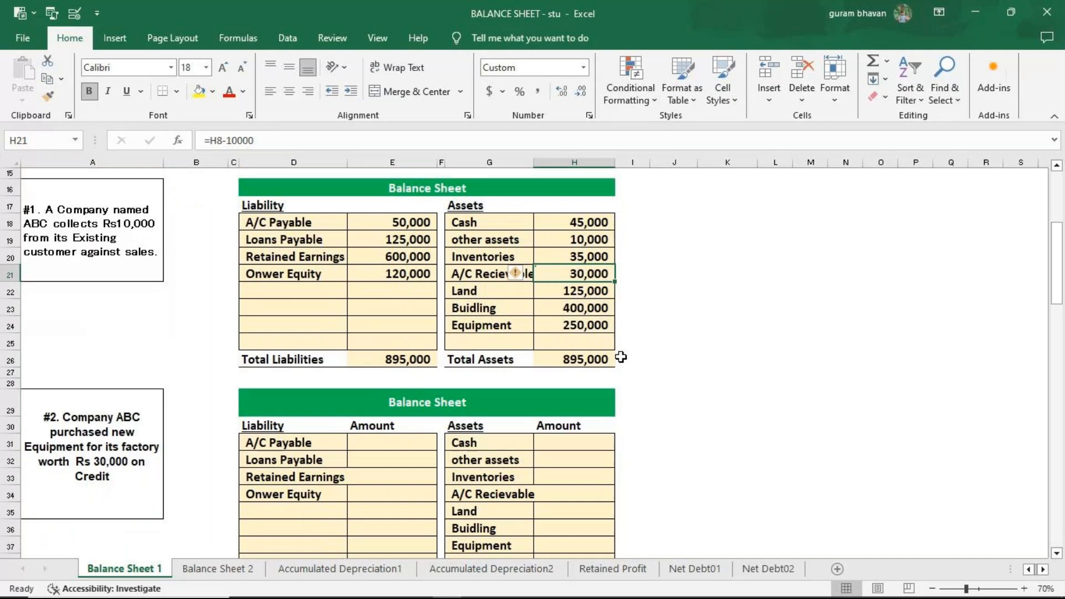
pyautogui.scroll(-1, 621, 357)
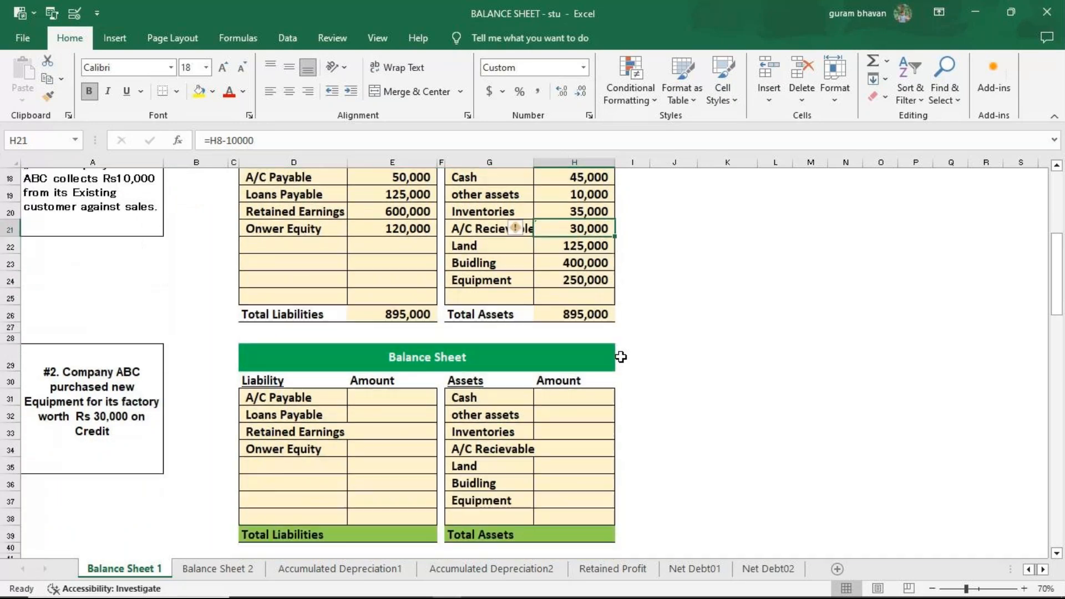
pyautogui.click(565, 395)
pyautogui.write('=')
pyautogui.click(568, 177)
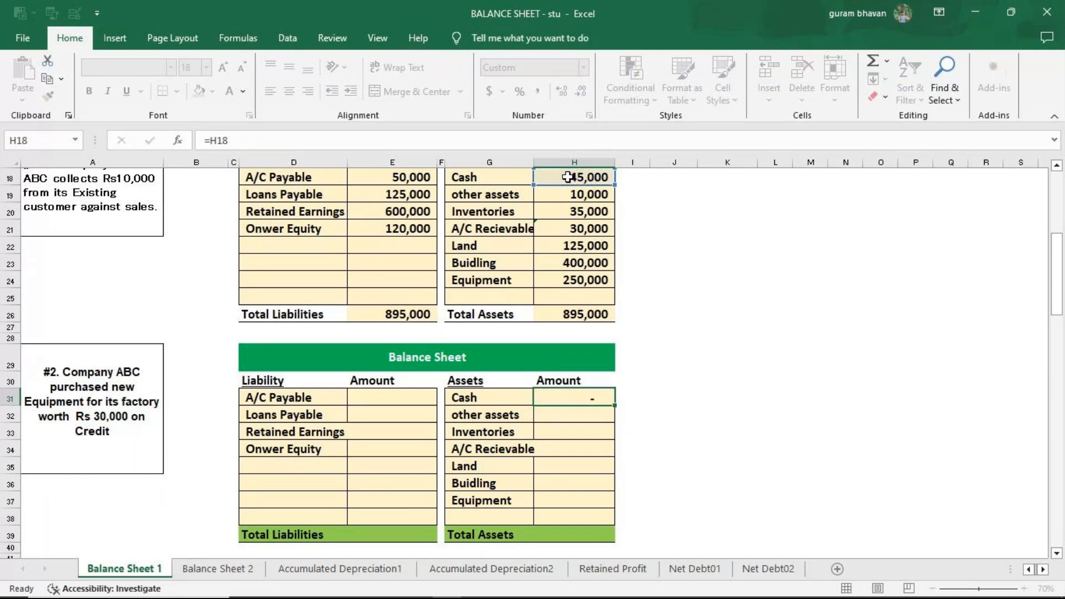
pyautogui.press('Return')
pyautogui.write('=')
pyautogui.click(590, 210)
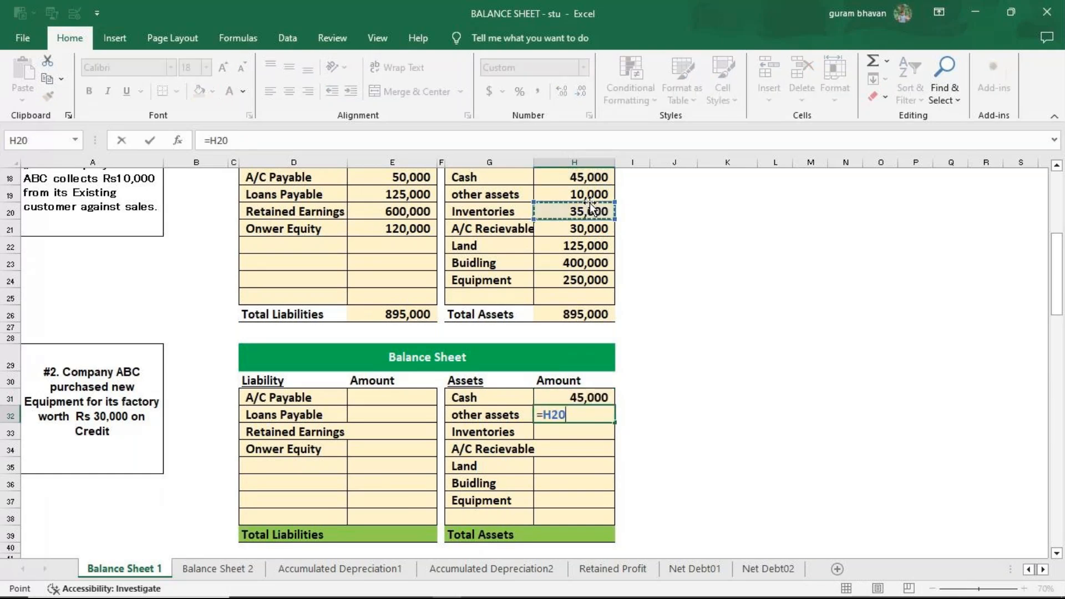
pyautogui.click(587, 195)
pyautogui.press('Return')
# Step: Link Inventories in H33 to H20 and A/C Recievable in H34 to H21
pyautogui.write('=')
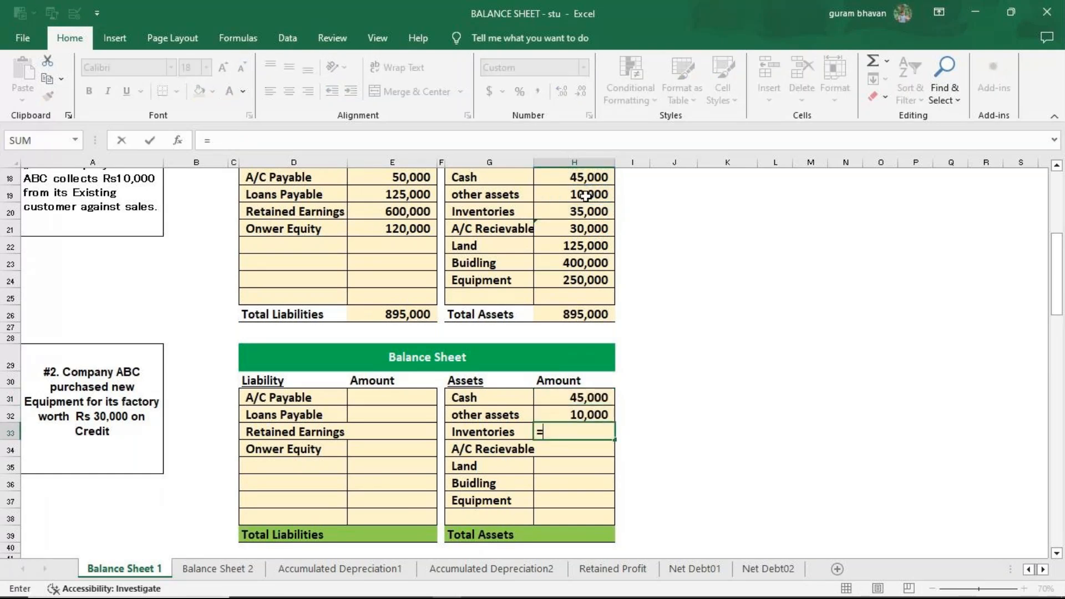
pyautogui.click(589, 213)
pyautogui.press('Return')
pyautogui.write('=')
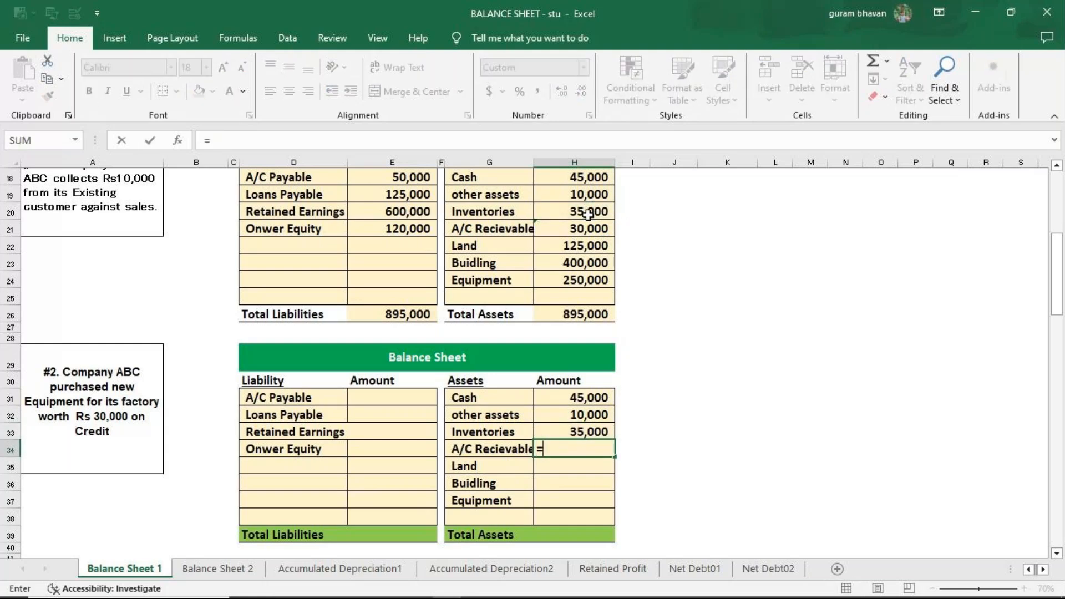
pyautogui.click(557, 230)
pyautogui.press('Return')
# Step: Link Land in H35, Buidling in H36 and Equipment in H37 to H22, H23 and H24 respectively
pyautogui.write('=')
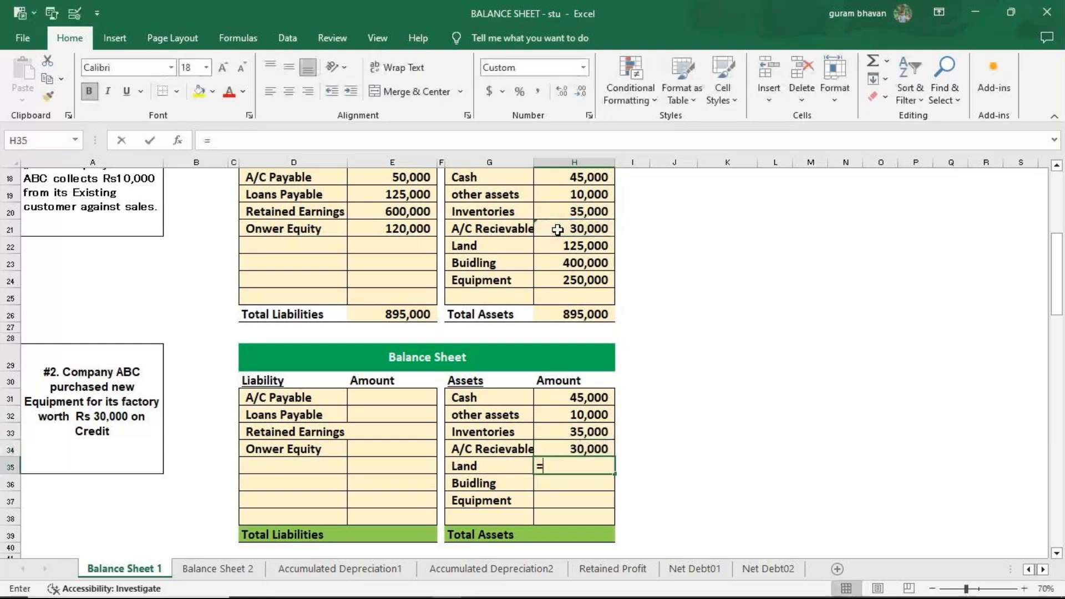
pyautogui.click(586, 246)
pyautogui.press('Return')
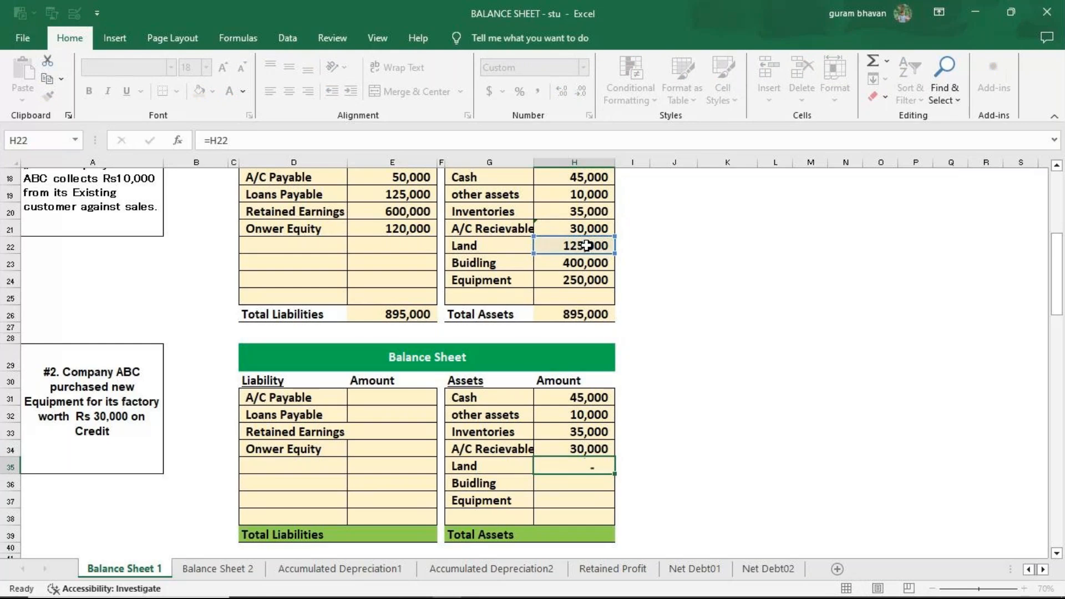
pyautogui.write('=')
pyautogui.click(588, 259)
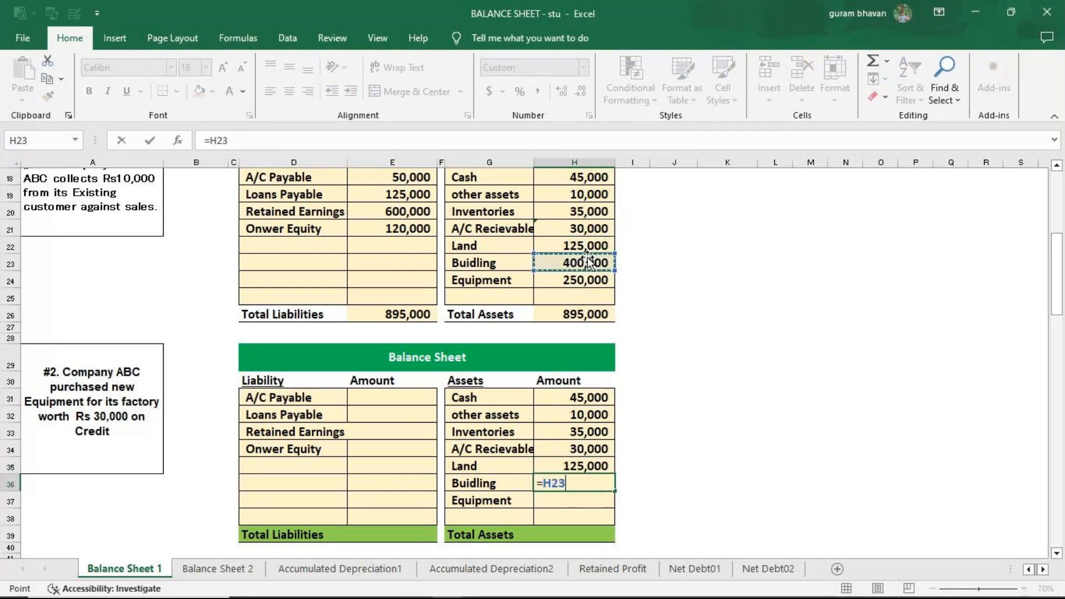
pyautogui.press('Return')
pyautogui.write('=')
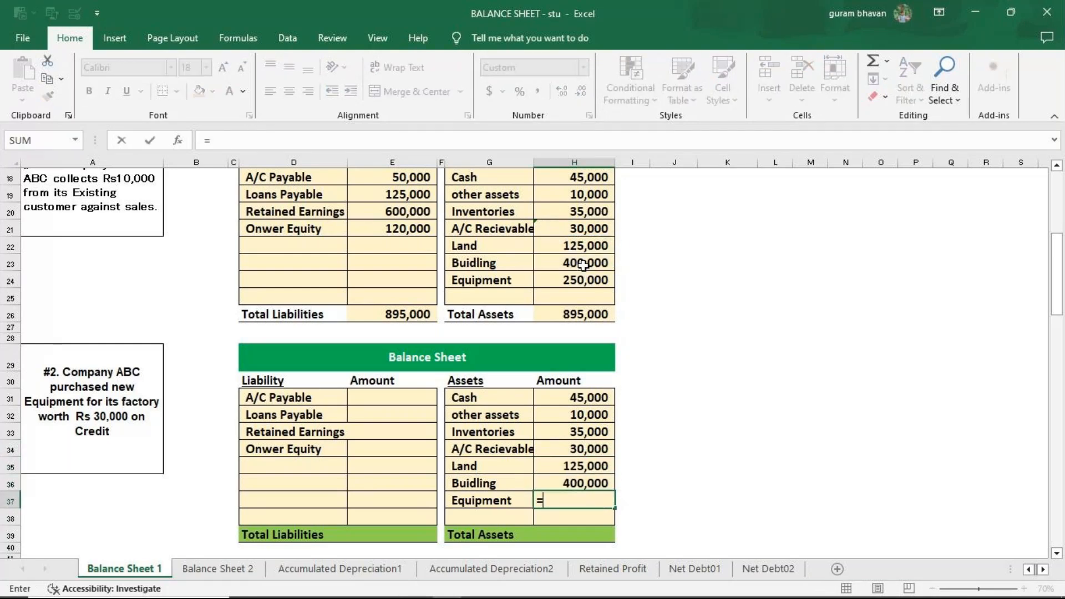
pyautogui.click(581, 278)
pyautogui.press('Return')
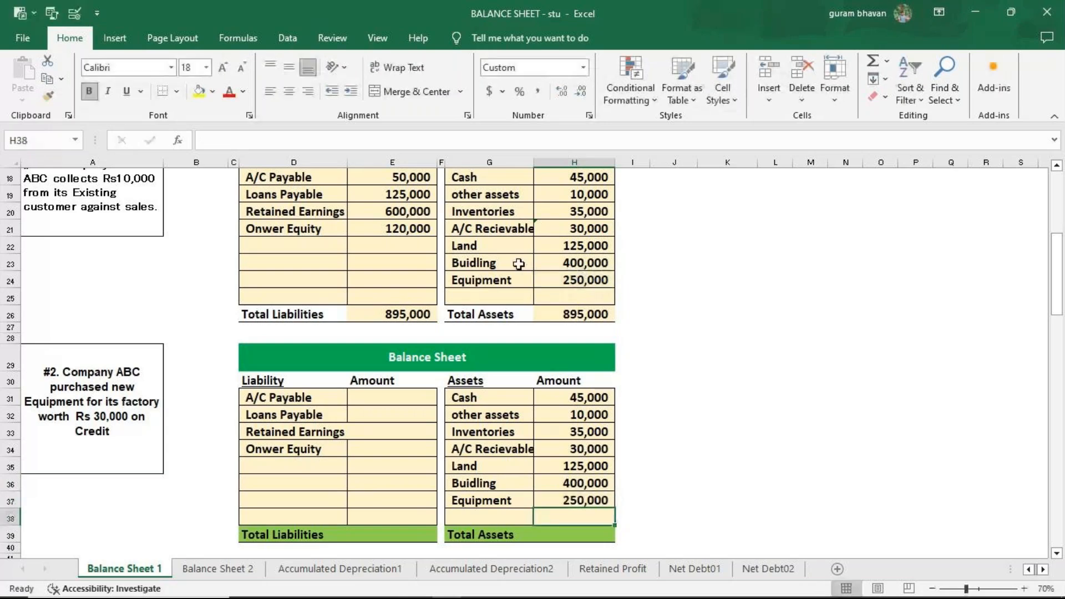
# Step: Link A/C Payable in E31 to E18 and Loans Payable in E32 to E19
pyautogui.click(399, 401)
pyautogui.write('=')
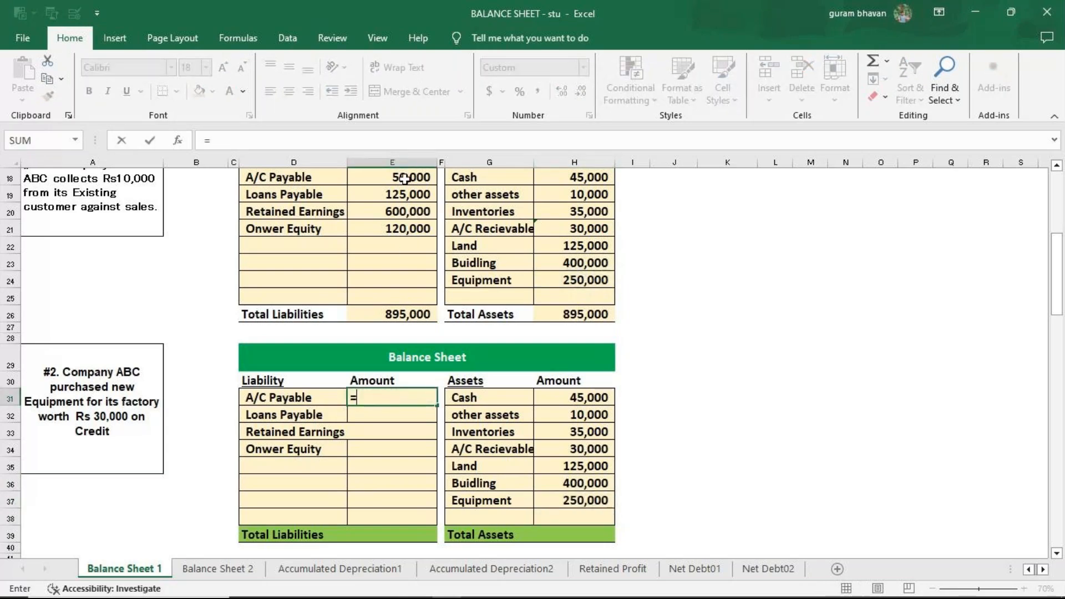
pyautogui.click(405, 178)
pyautogui.press('Return')
pyautogui.write('=')
pyautogui.click(410, 195)
pyautogui.press('Return')
# Step: Link Retained Earnings in E33 to E20 and Onwer Equity in E34 to E21
pyautogui.write('=')
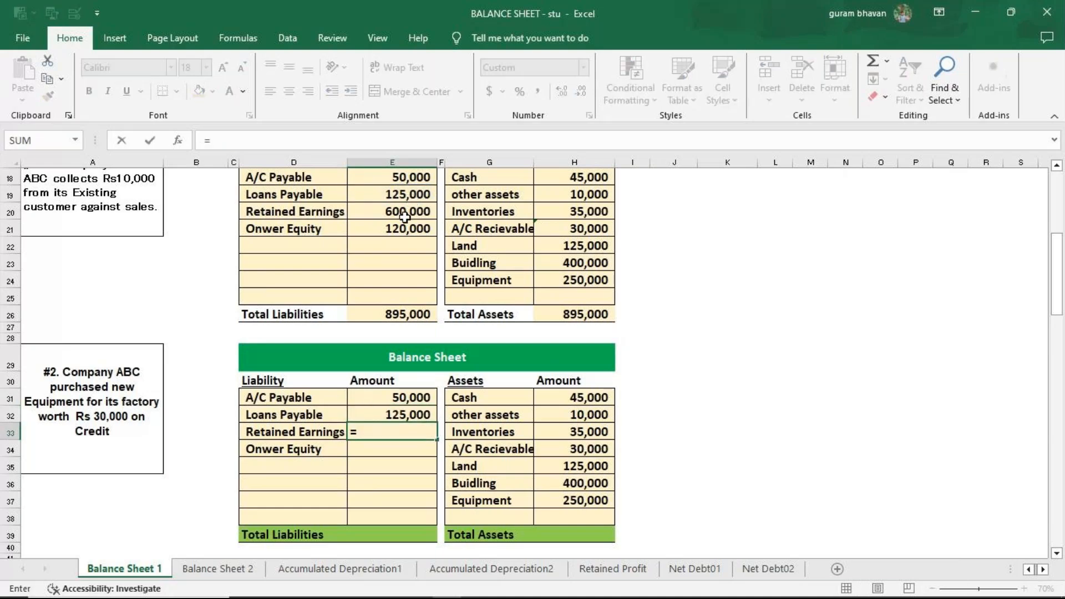
pyautogui.click(405, 216)
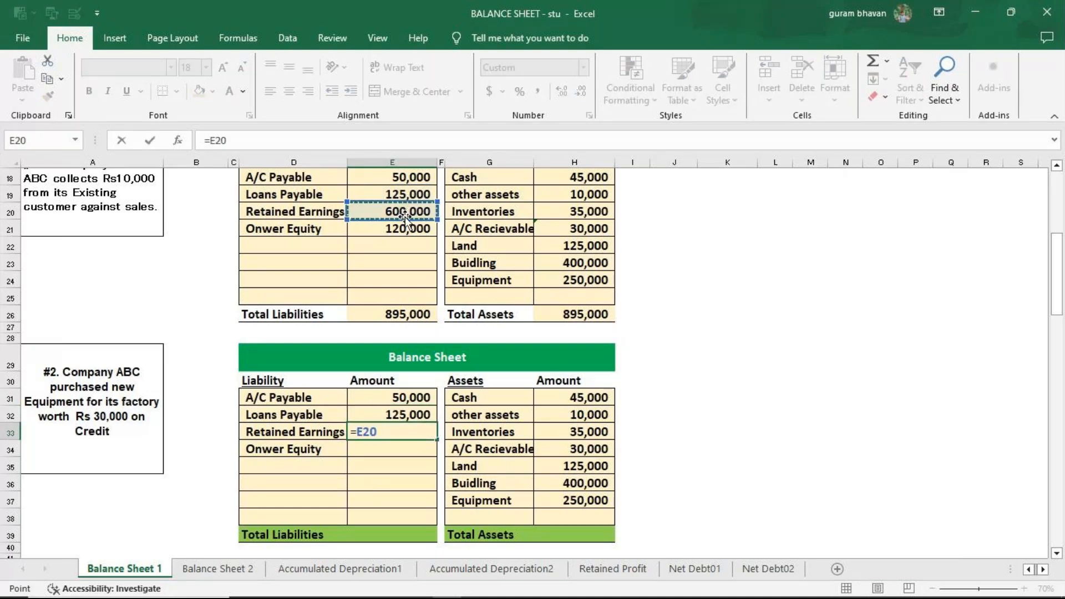
pyautogui.press('Return')
pyautogui.write('=')
pyautogui.click(402, 231)
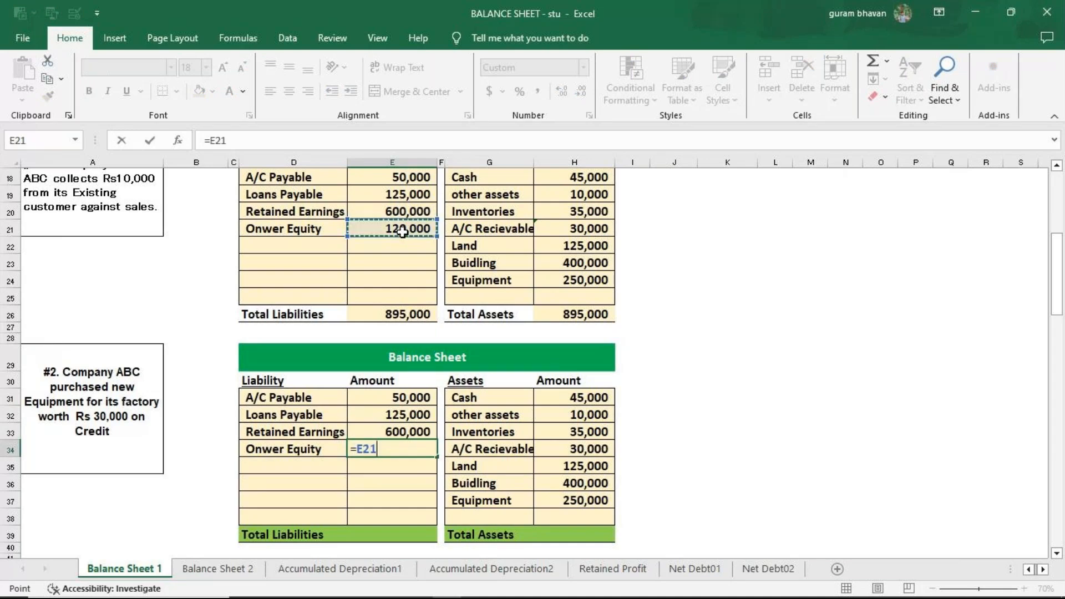
pyautogui.press('Return')
# Step: Calculate Total Assets in H39 and Total Liabilities in E39 with automatic sums of the amounts above each
pyautogui.click(578, 537)
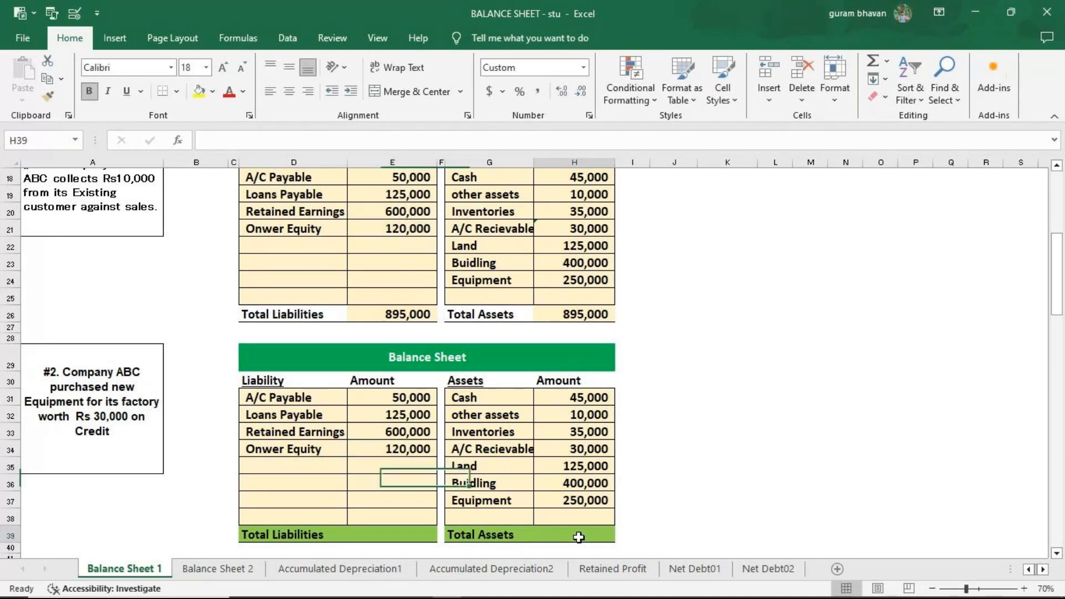
pyautogui.hotkey('alt', '=')
pyautogui.press('Return')
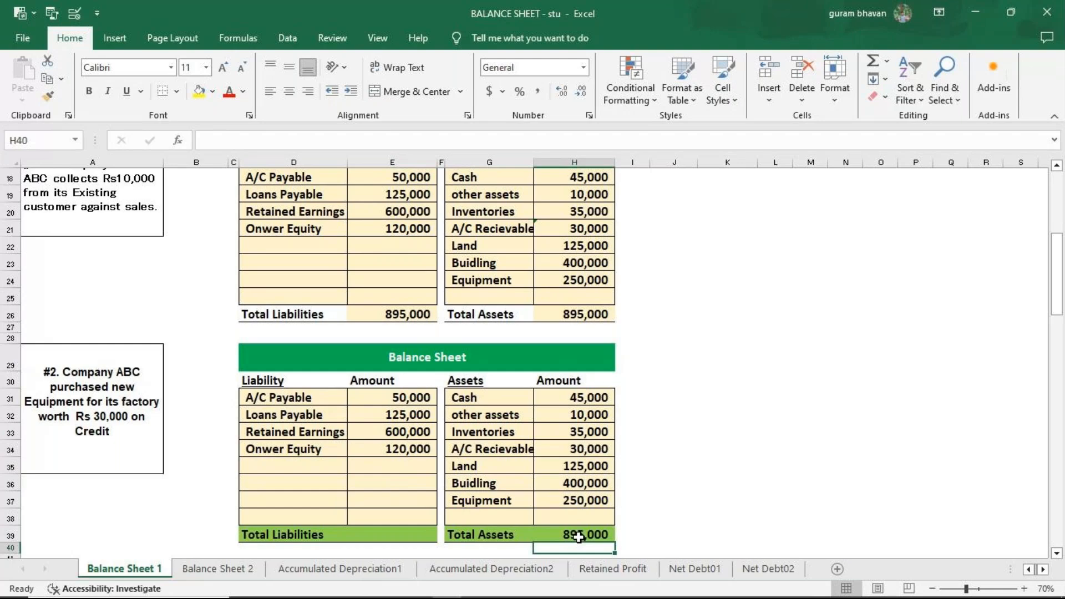
pyautogui.click(428, 538)
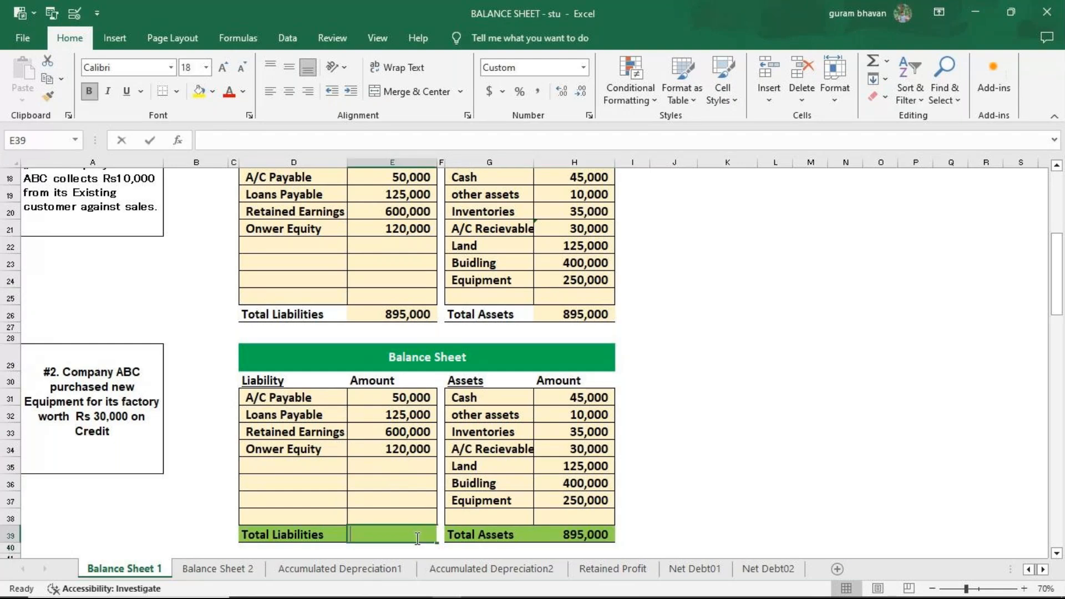
pyautogui.hotkey('alt', '=')
pyautogui.press('Return')
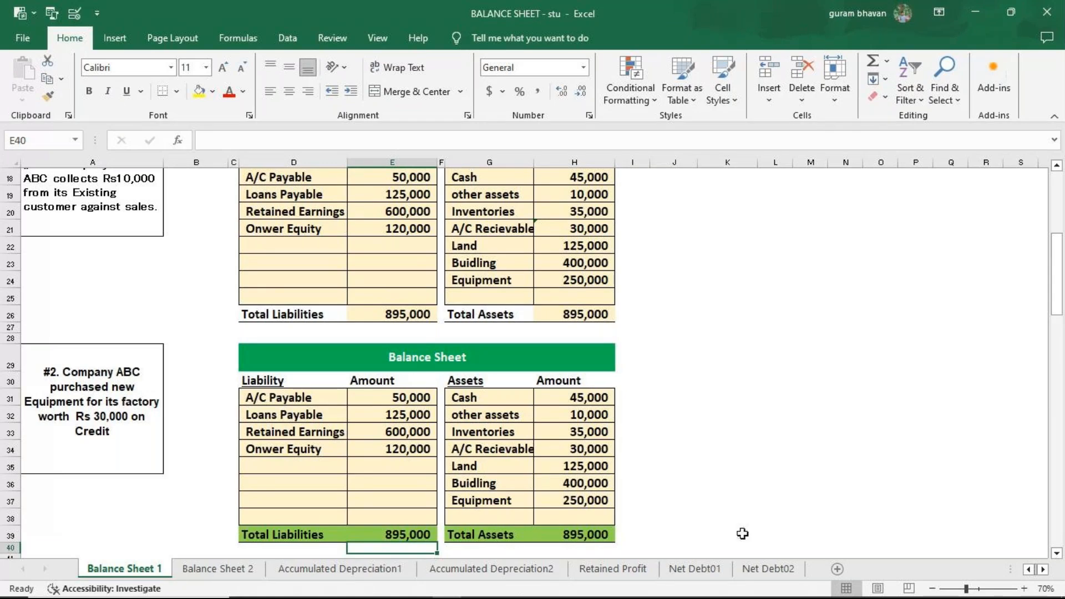
# Step: Add the Rs 30,000 equipment purchase to Equipment in H37 with the formula =H24+30000
pyautogui.click(571, 501)
pyautogui.doubleClick(571, 502)
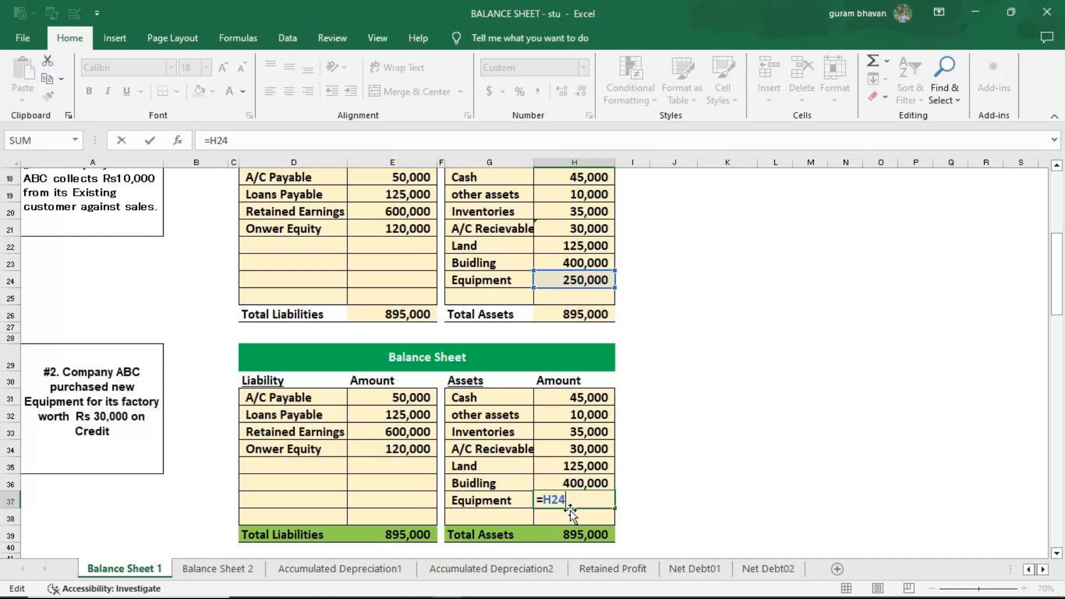
pyautogui.write('+30000')
pyautogui.press('Return')
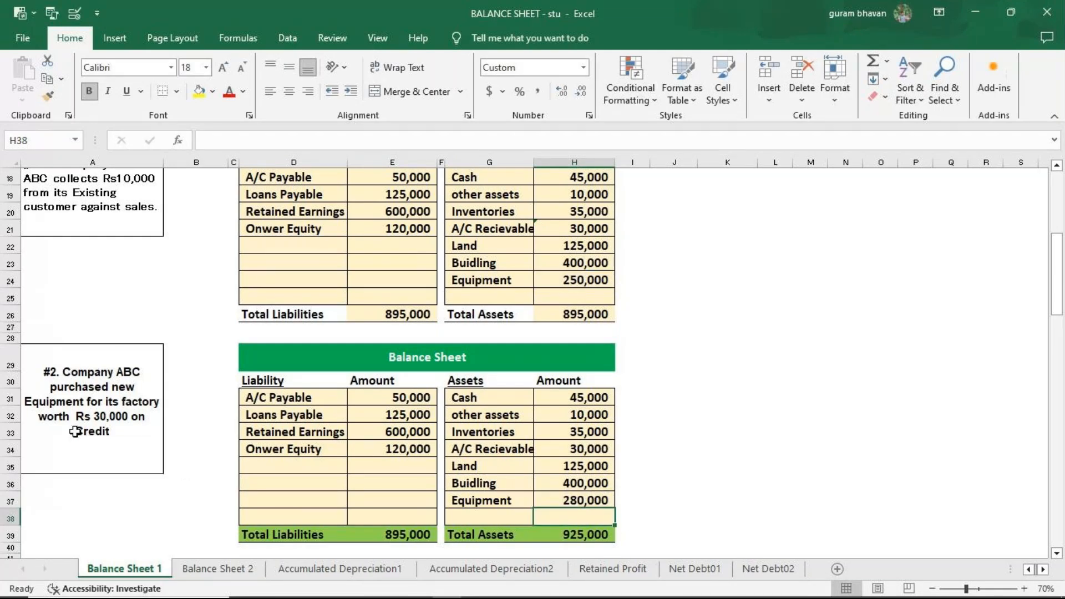
# Step: Add the 30,000 bought on credit to A/C Payable in E31 with the formula =E18+30000
pyautogui.click(369, 396)
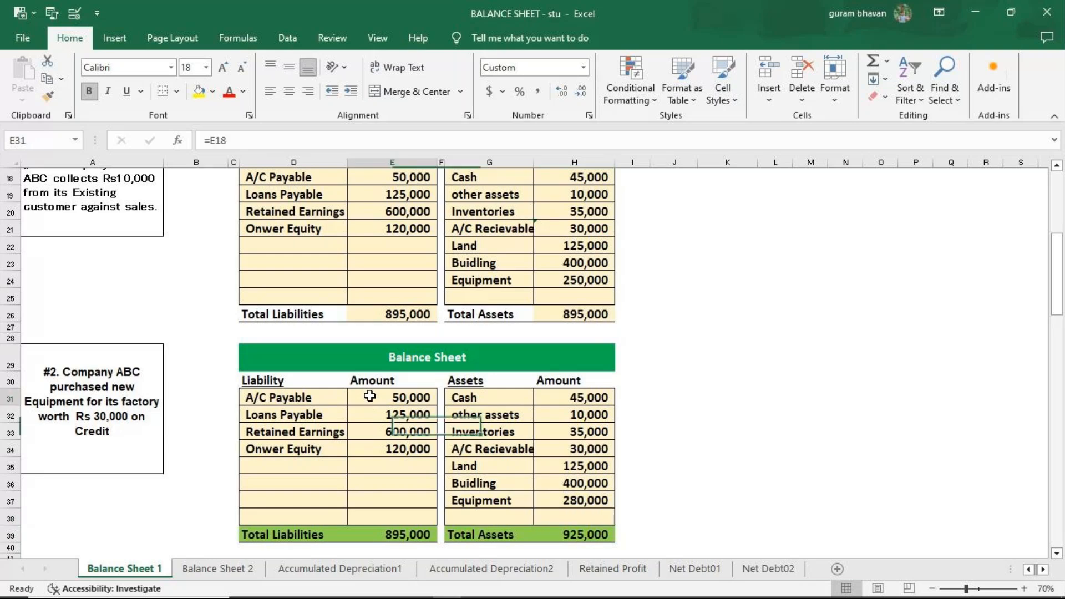
pyautogui.doubleClick(369, 396)
pyautogui.write('+')
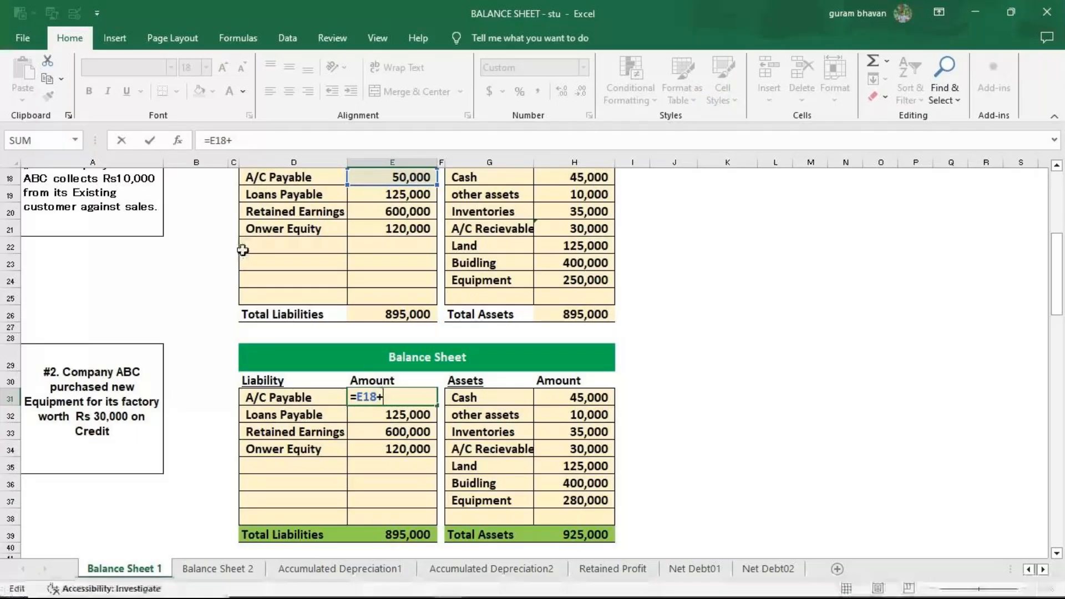
pyautogui.write('30000')
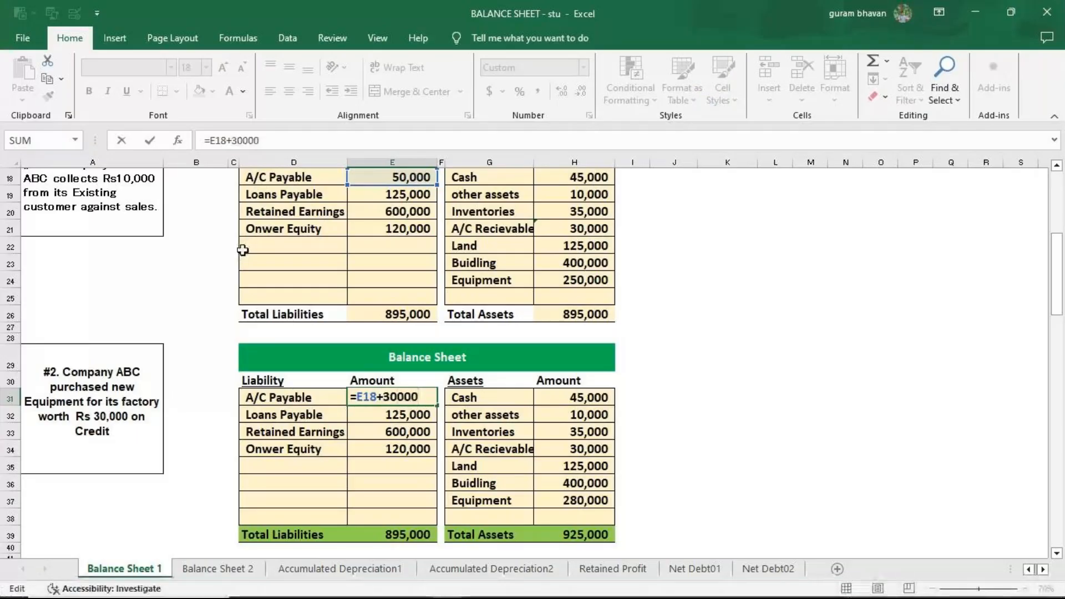
pyautogui.press('Return')
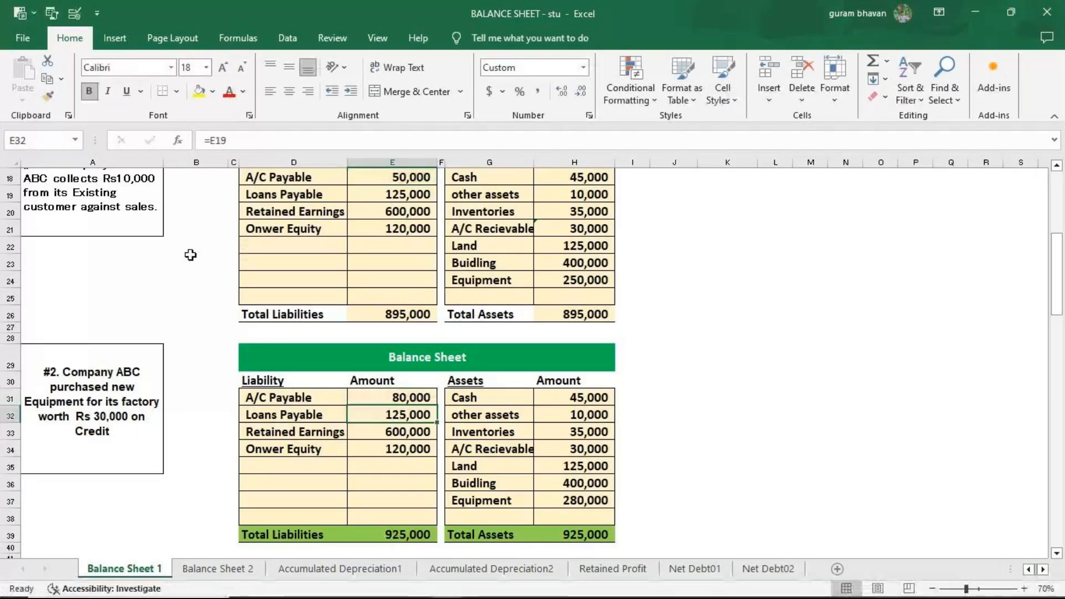
# Step: Review the adjusted formulas of Equipment in H37 and A/C Payable in E31, leaving both as they are
pyautogui.click(574, 500)
pyautogui.write('=H24+30000')
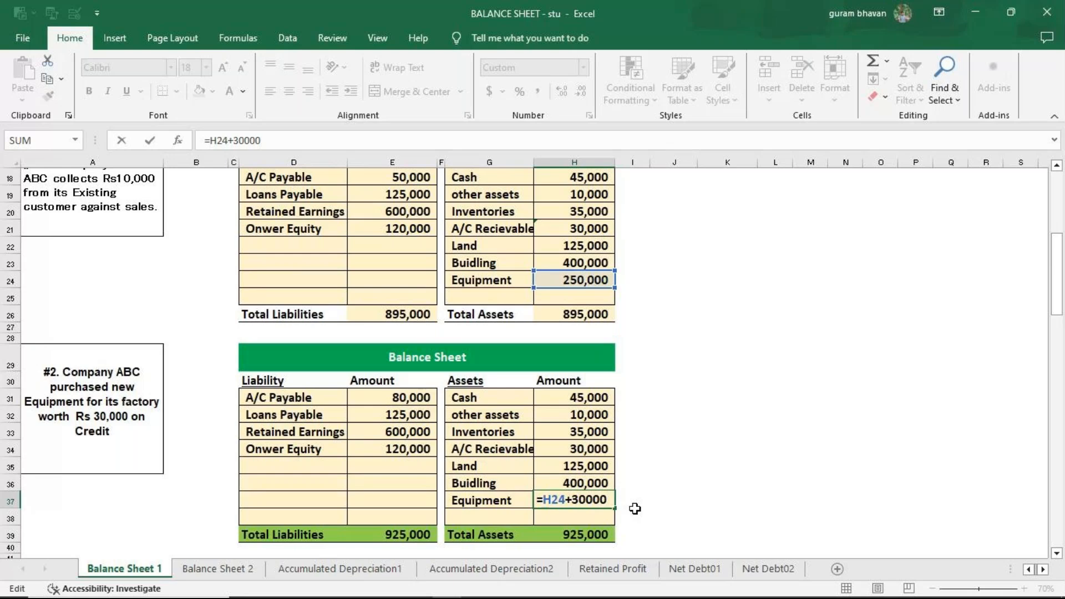
pyautogui.press('Return')
pyautogui.click(391, 398)
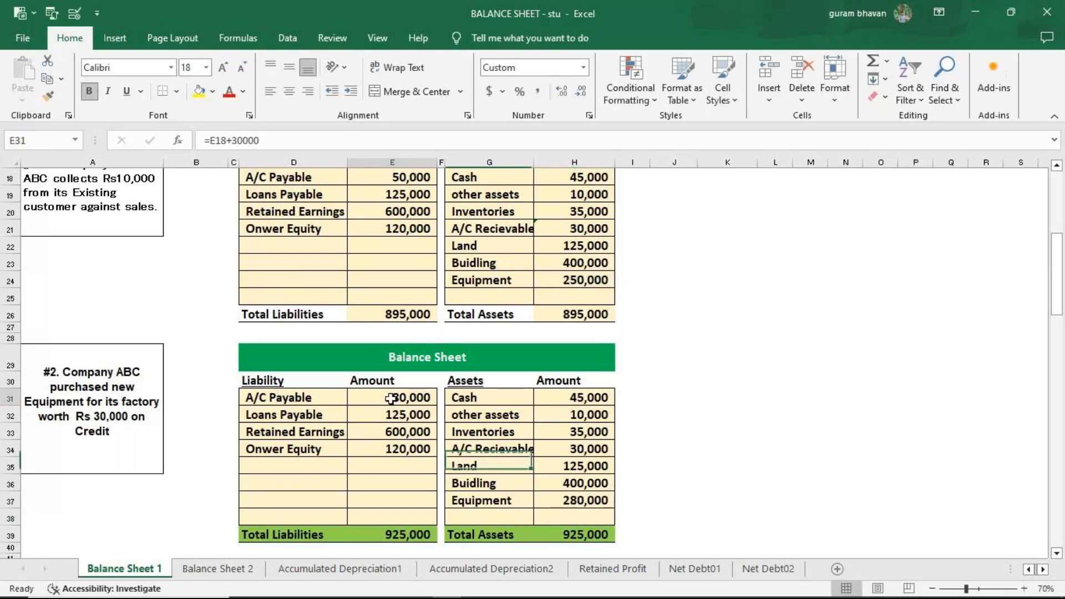
pyautogui.press('F2')
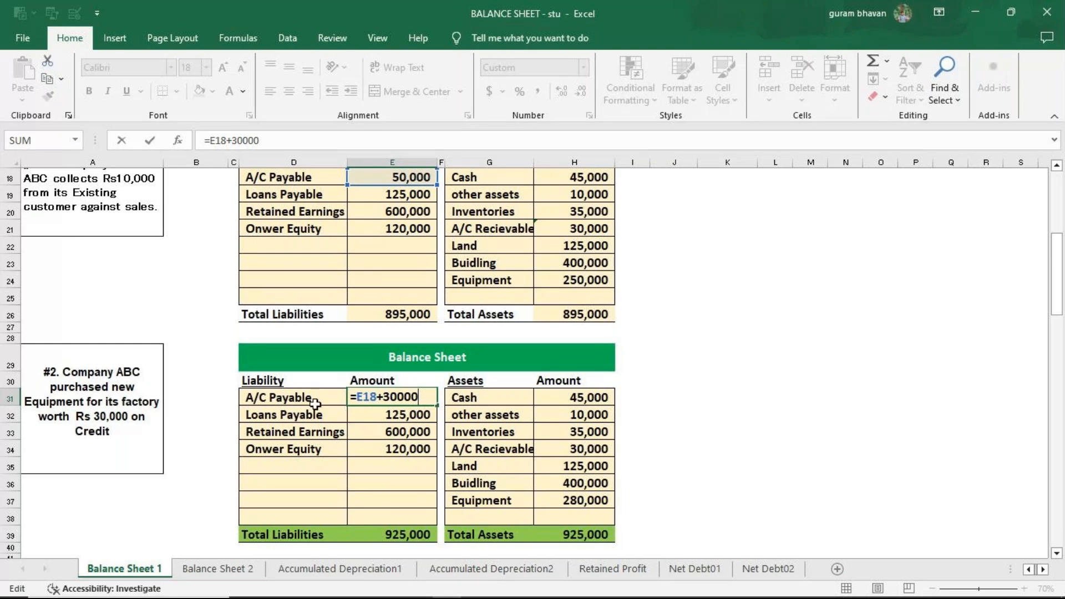
pyautogui.scroll(-1, 315, 404)
pyautogui.scroll(-1, 315, 405)
pyautogui.scroll(-3, 315, 404)
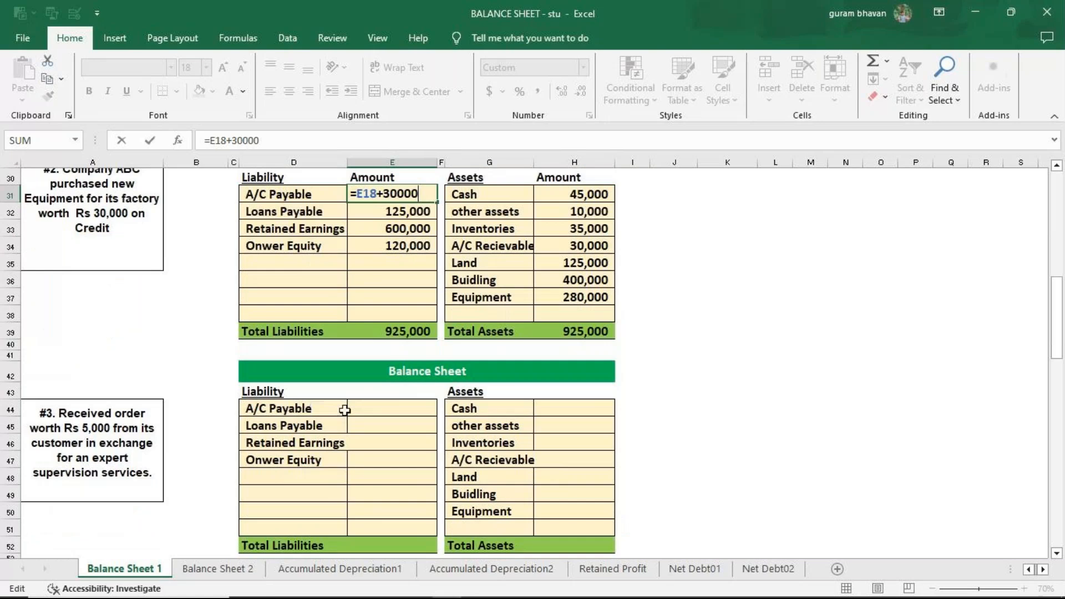
pyautogui.press('Return')
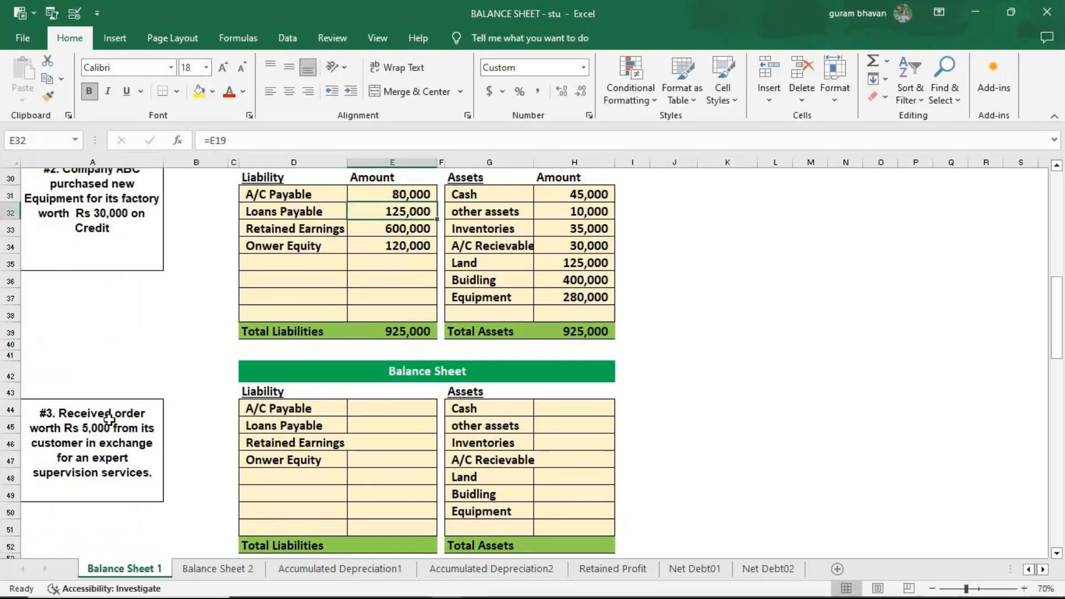
# Step: Link Cash, other assets and Inventories in H44:H46 of balance sheet #3 to the amounts in H31:H33
pyautogui.click(566, 412)
pyautogui.write('=')
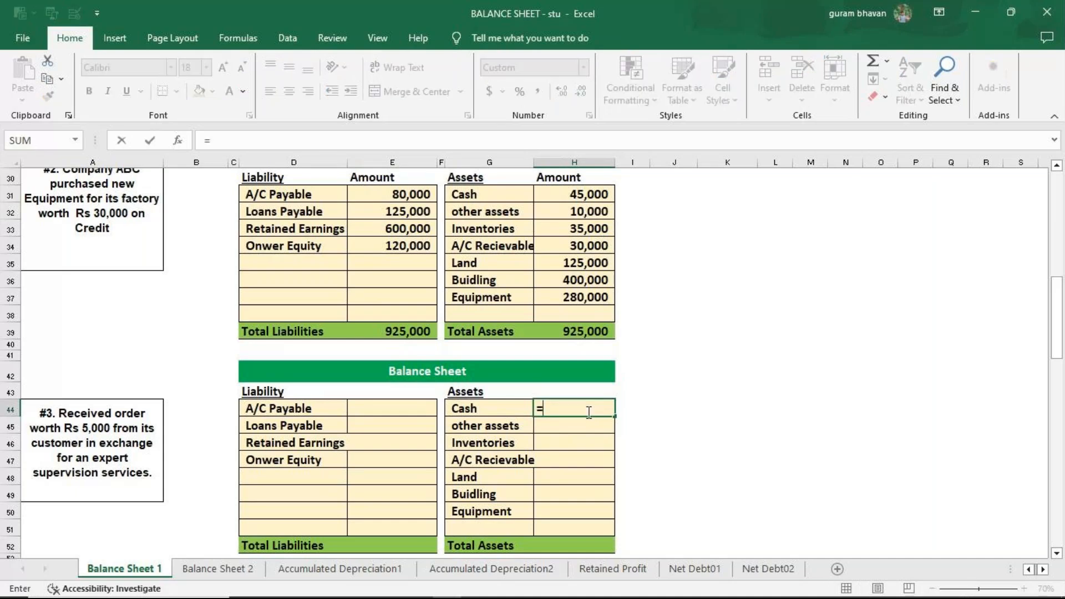
pyautogui.click(570, 195)
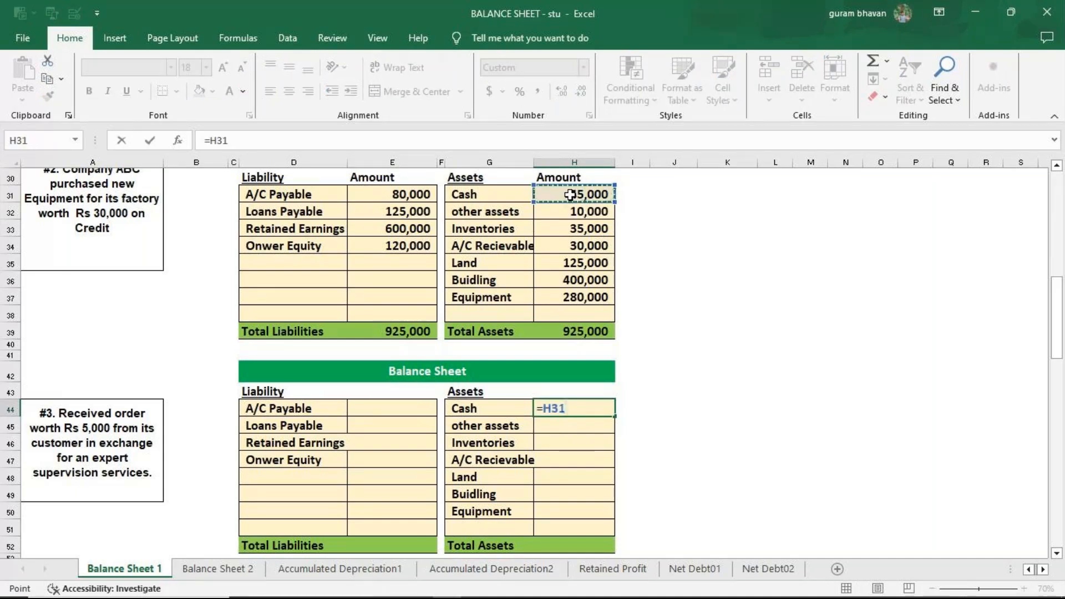
pyautogui.press('Return')
pyautogui.write('=')
pyautogui.click(595, 213)
pyautogui.press('Return')
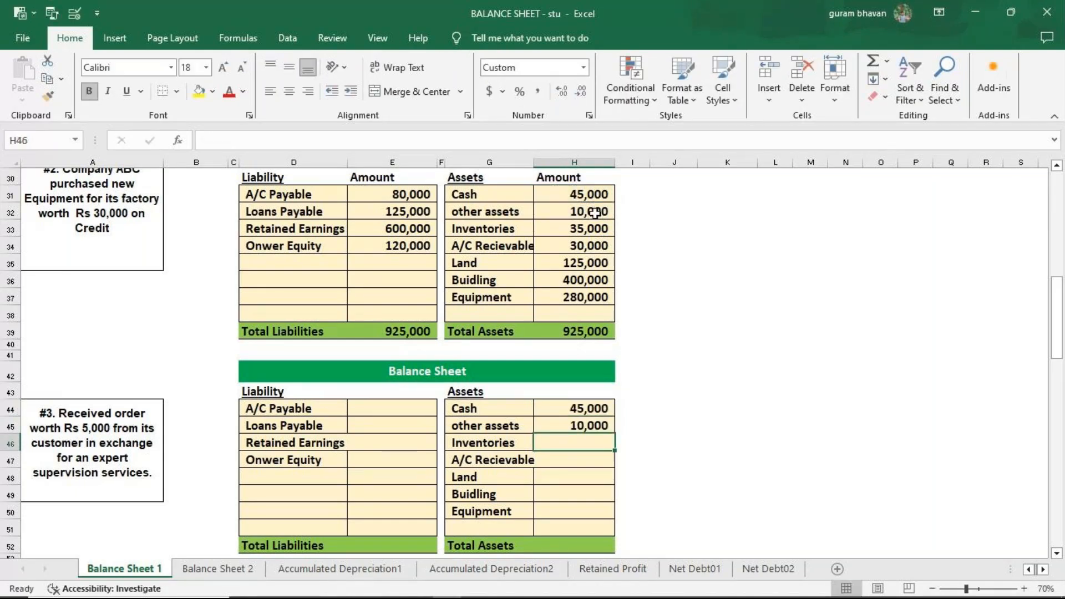
pyautogui.write('=')
pyautogui.click(593, 233)
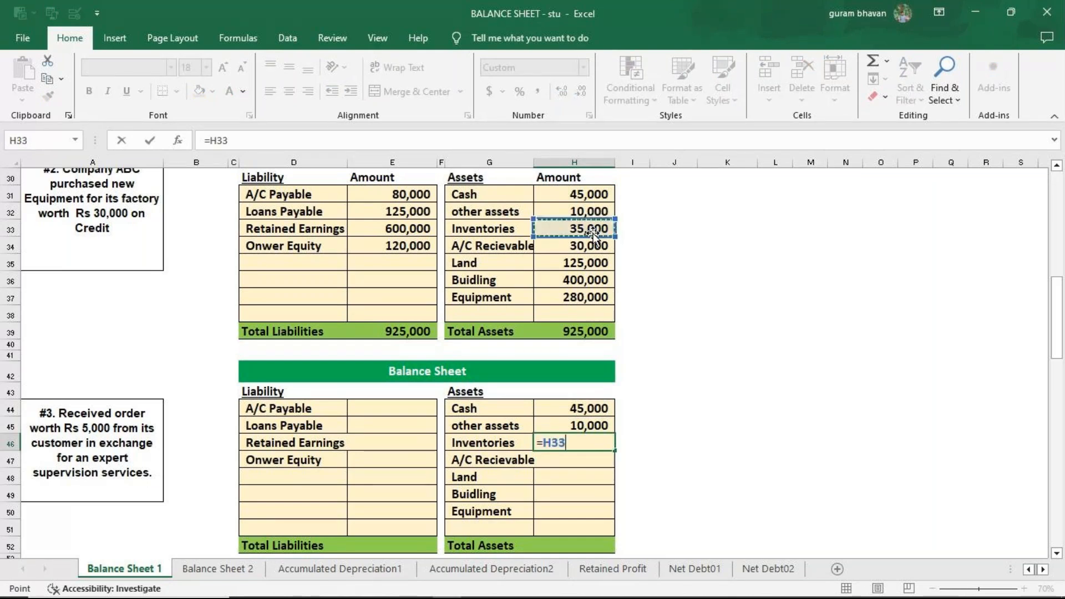
pyautogui.press('Return')
# Step: Link A/C Receivable, Land, Building and Equipment in H47:H50 to the previous balance sheet's amounts in H34:H37
pyautogui.write('=')
pyautogui.click(584, 250)
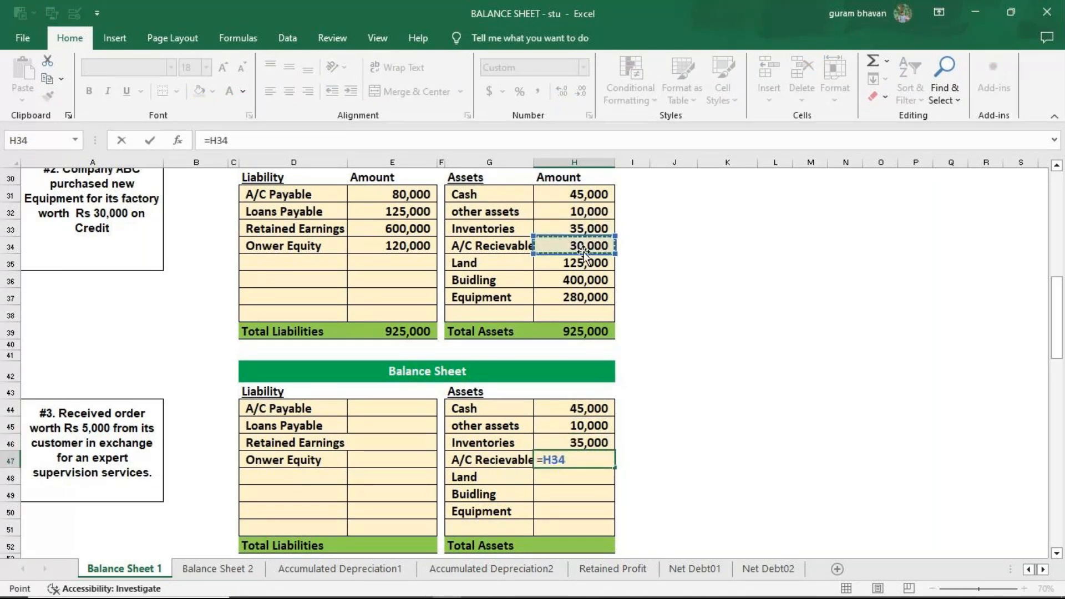
pyautogui.press('Return')
pyautogui.write('=')
pyautogui.click(581, 266)
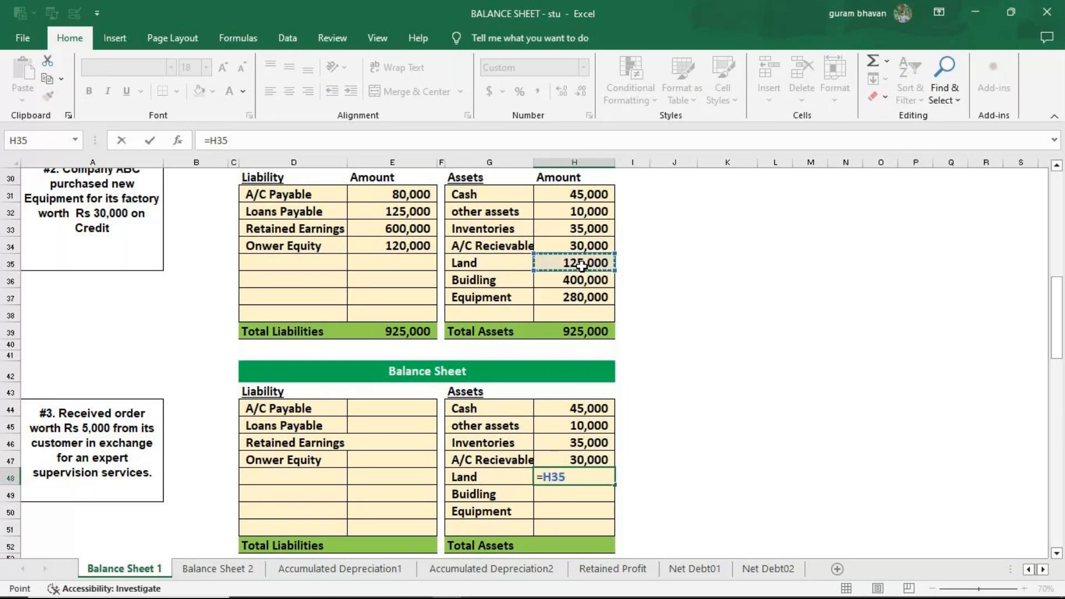
pyautogui.press('Return')
pyautogui.write('=')
pyautogui.click(580, 281)
pyautogui.press('Return')
pyautogui.write('=')
pyautogui.click(579, 299)
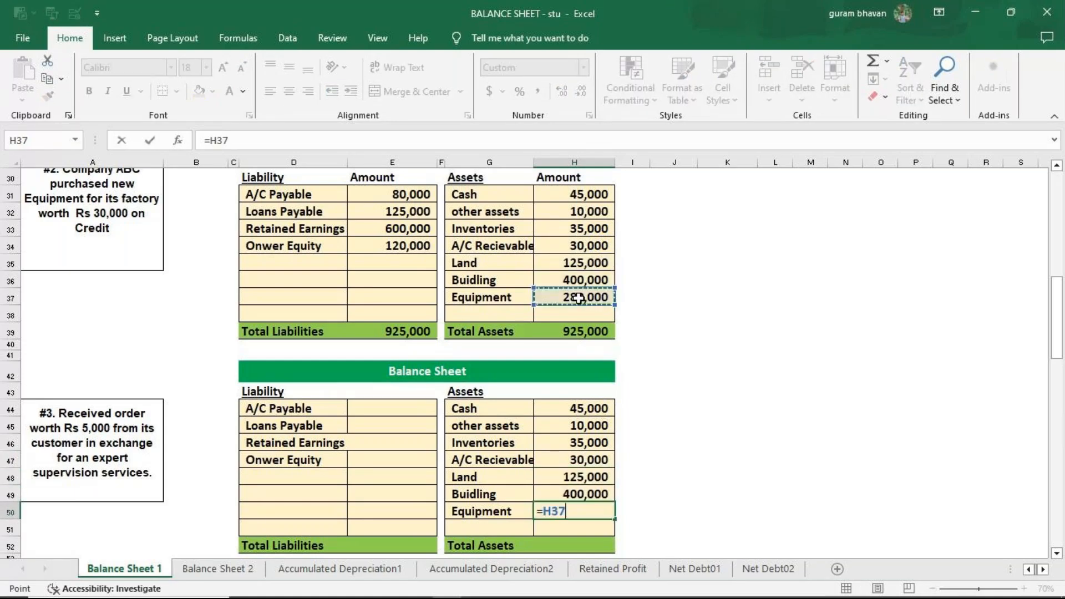
pyautogui.press('Return')
# Step: Link A/C Payable, Loans Payable, Retained Earnings and Owner Equity in E44:E47 to the amounts in E31:E34
pyautogui.click(377, 409)
pyautogui.write('=')
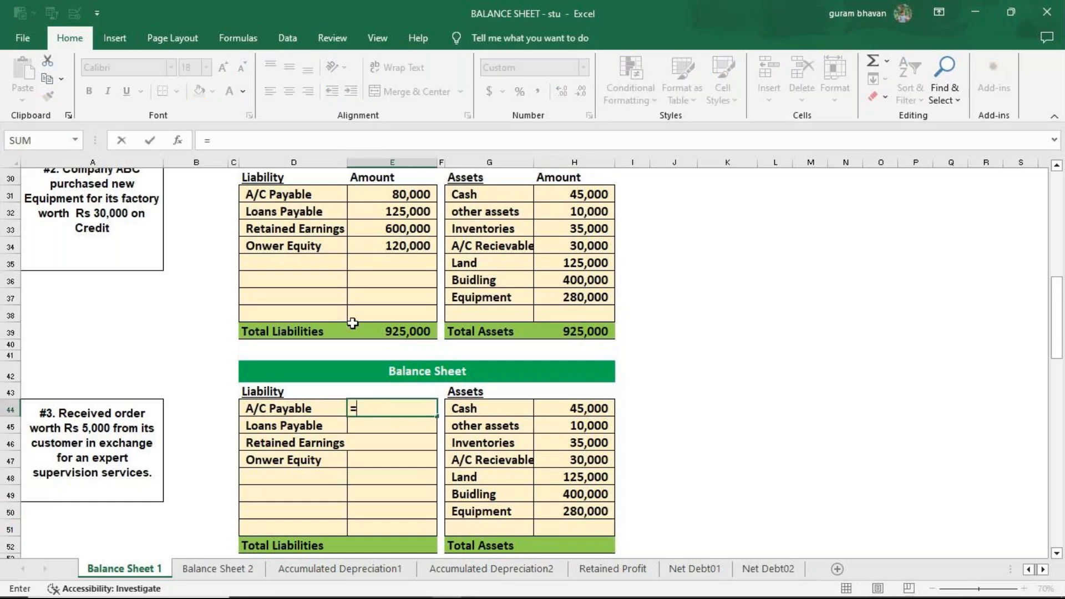
pyautogui.click(377, 196)
pyautogui.press('Return')
pyautogui.write('=')
pyautogui.click(394, 213)
pyautogui.press('Return')
pyautogui.write('=')
pyautogui.click(399, 227)
pyautogui.press('Return')
pyautogui.write('=')
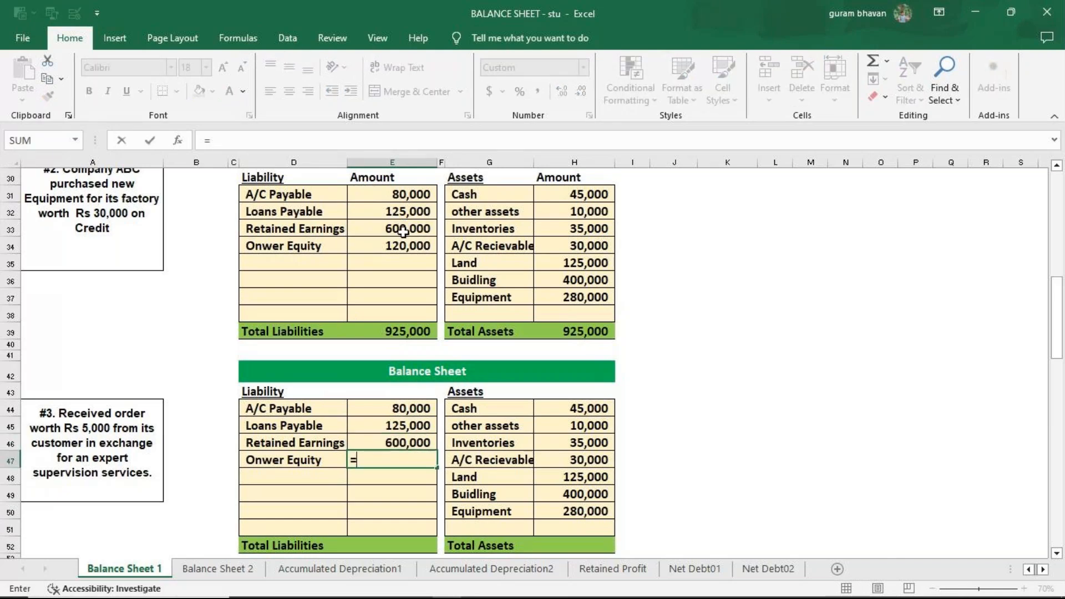
pyautogui.click(408, 246)
pyautogui.press('Return')
# Step: Calculate Total Liabilities in E52 and Total Assets in H52 with automatic sums of the amounts above each
pyautogui.click(407, 536)
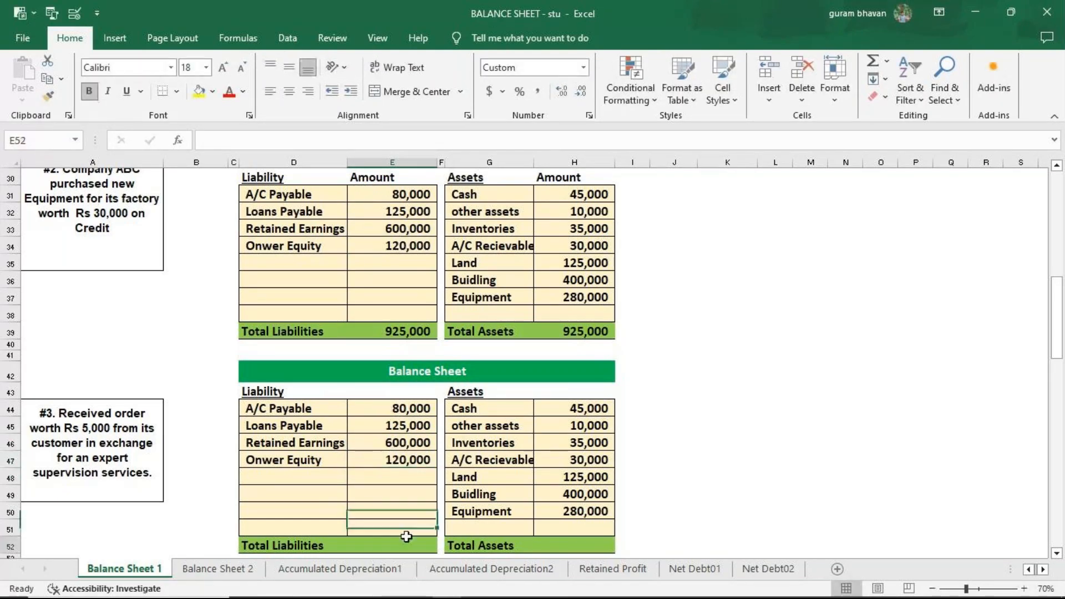
pyautogui.hotkey('alt', '=')
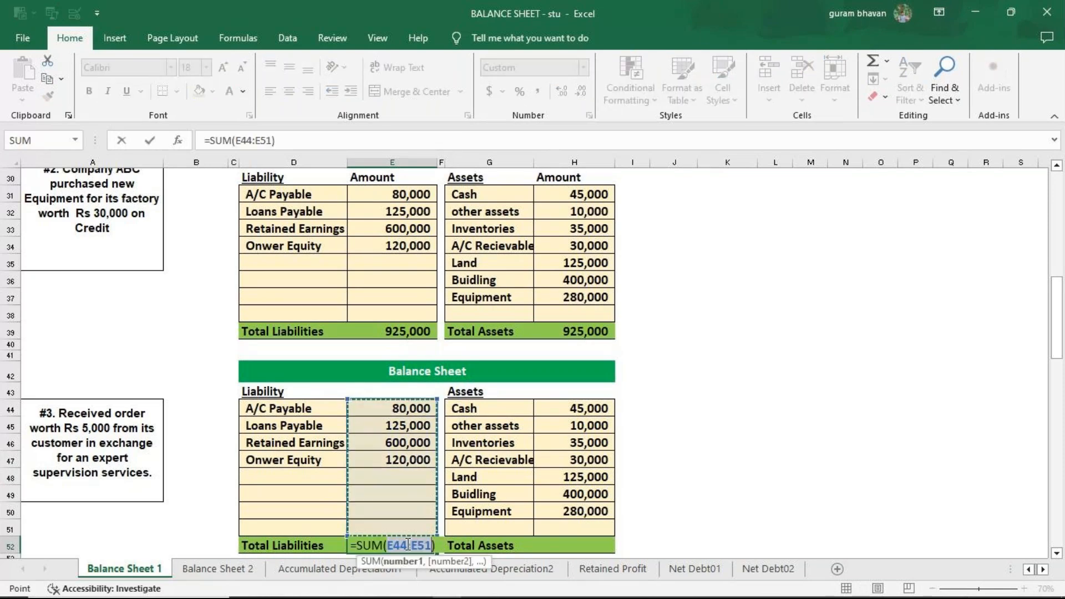
pyautogui.press('Return')
pyautogui.click(581, 530)
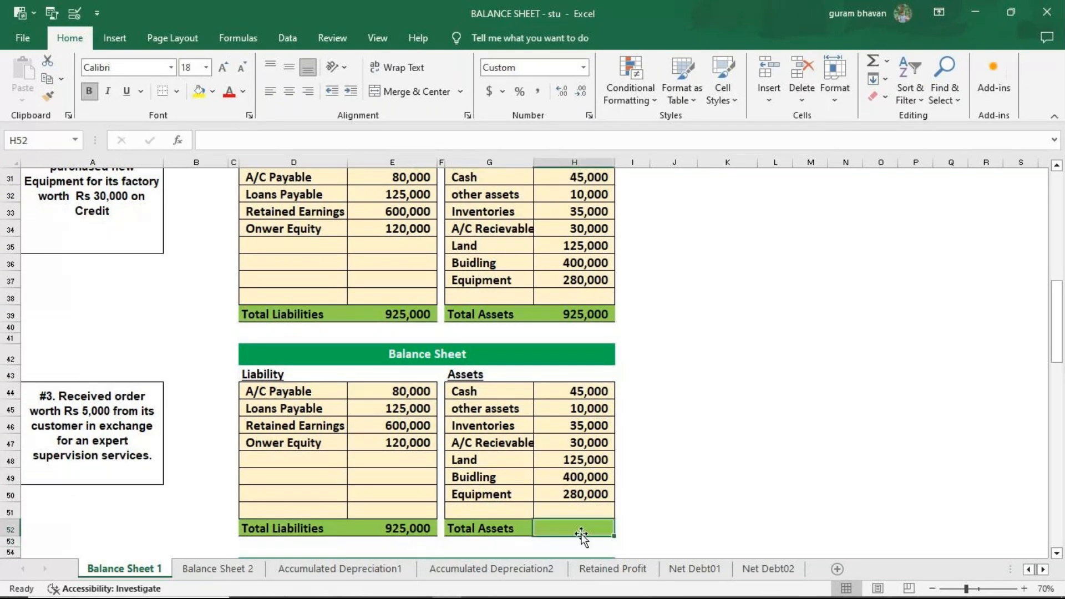
pyautogui.hotkey('alt', '=')
pyautogui.press('Return')
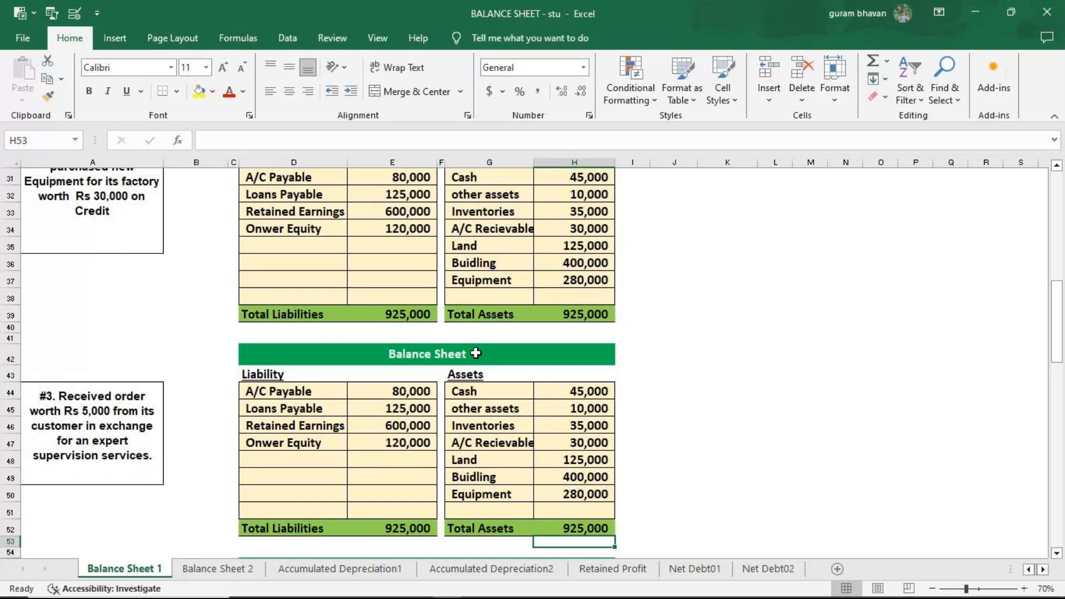
# Step: Link Cash, other assets and Inventories in H57:H59 of balance sheet #4 to the amounts in H44:H46
pyautogui.scroll(-2, 475, 353)
pyautogui.scroll(-1, 478, 345)
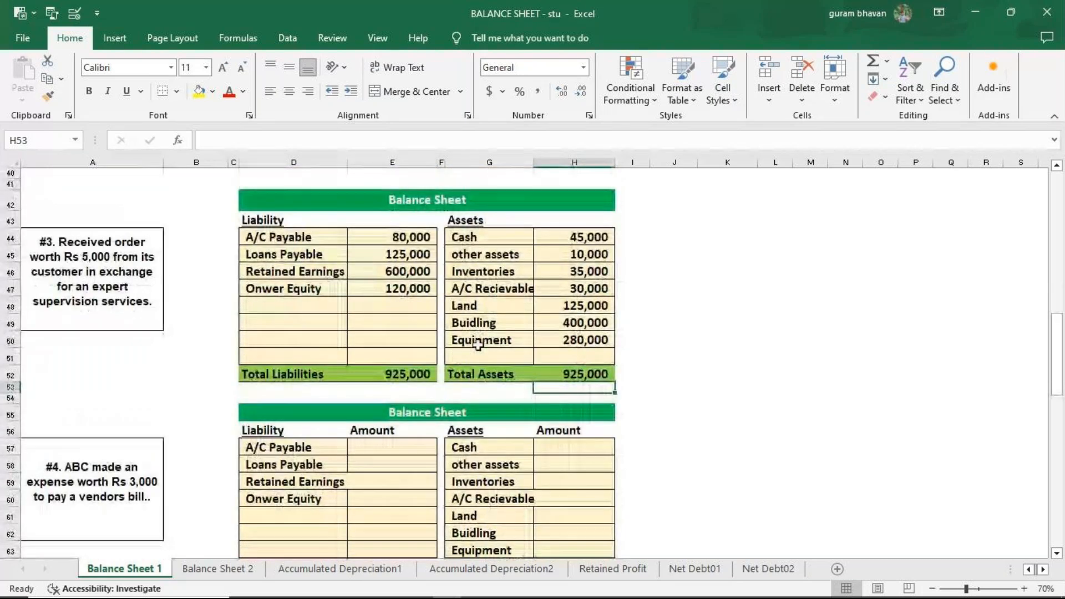
pyautogui.scroll(-1, 479, 345)
pyautogui.click(579, 408)
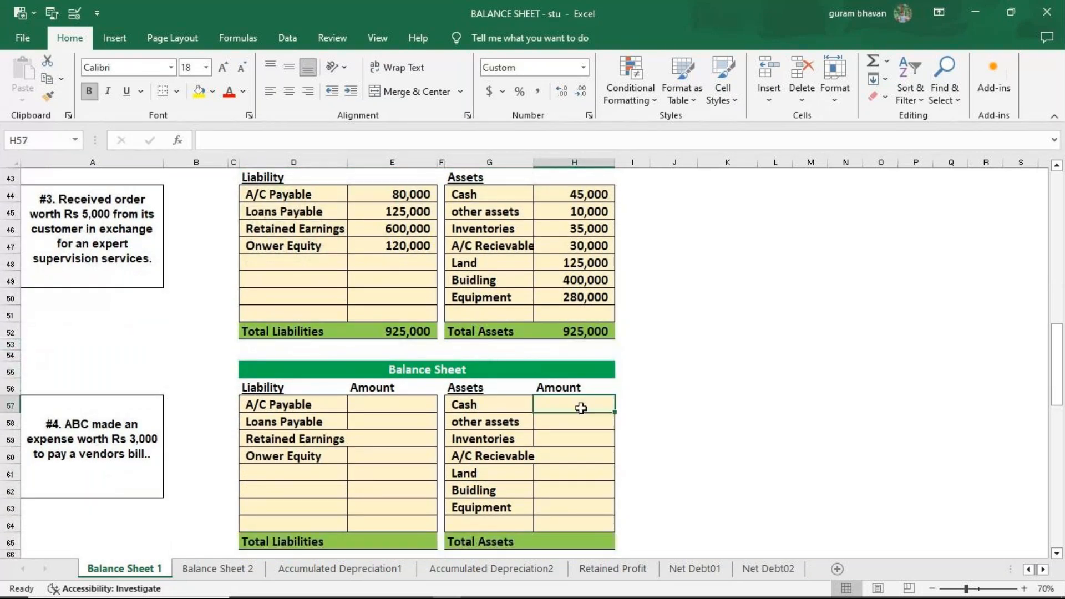
pyautogui.write('=')
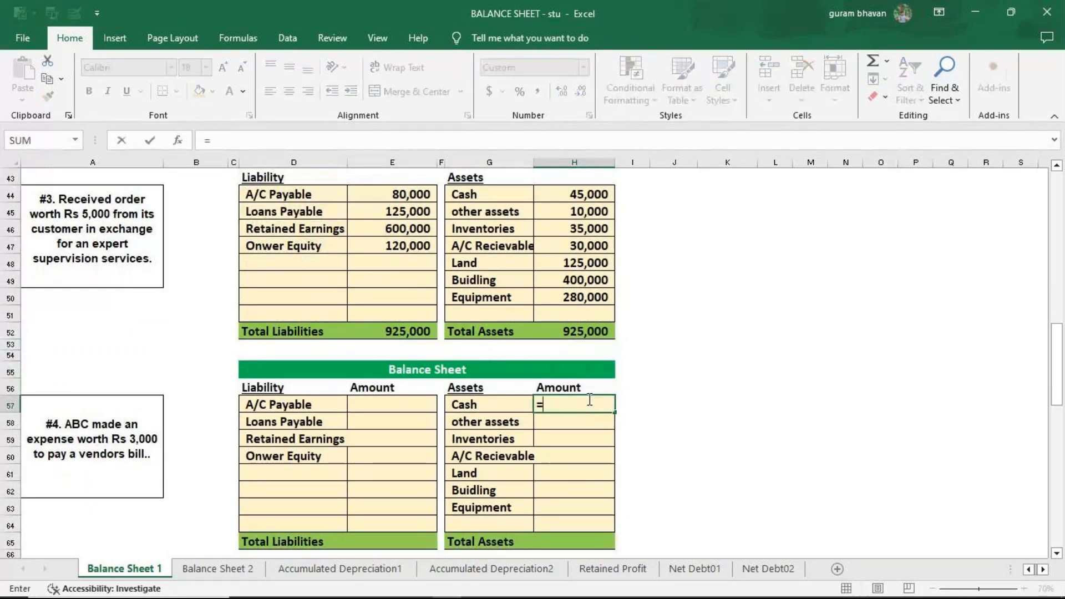
pyautogui.click(599, 195)
pyautogui.press('Return')
pyautogui.write('=')
pyautogui.click(574, 217)
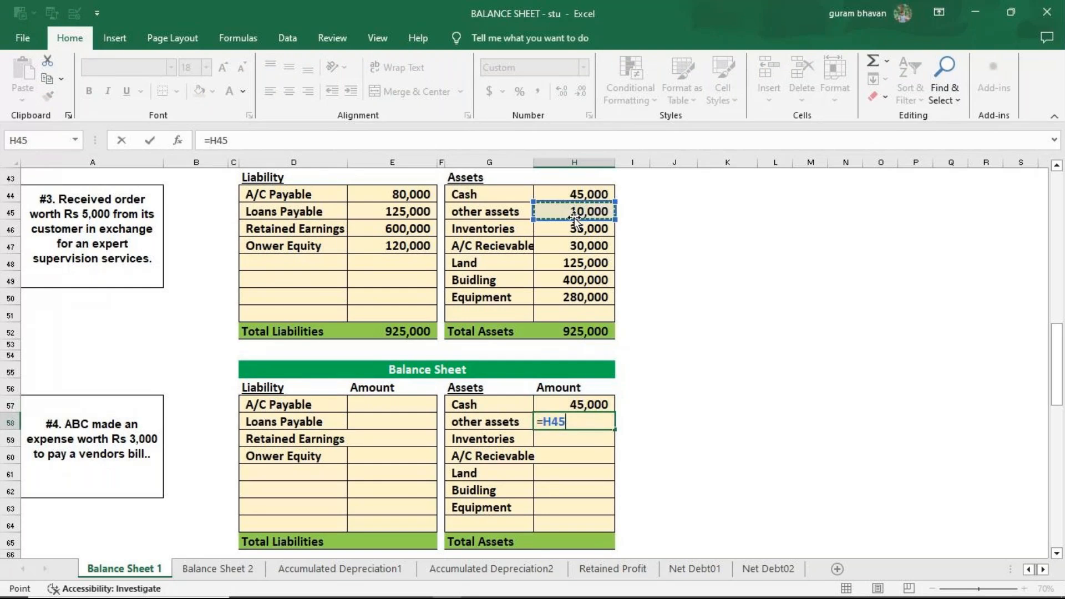
pyautogui.press('Return')
pyautogui.write('=')
pyautogui.click(577, 232)
pyautogui.press('Return')
# Step: Link A/C Receivable, Land, Building and Equipment in H60:H63 to the previous balance sheet's amounts in H47:H50
pyautogui.write('=')
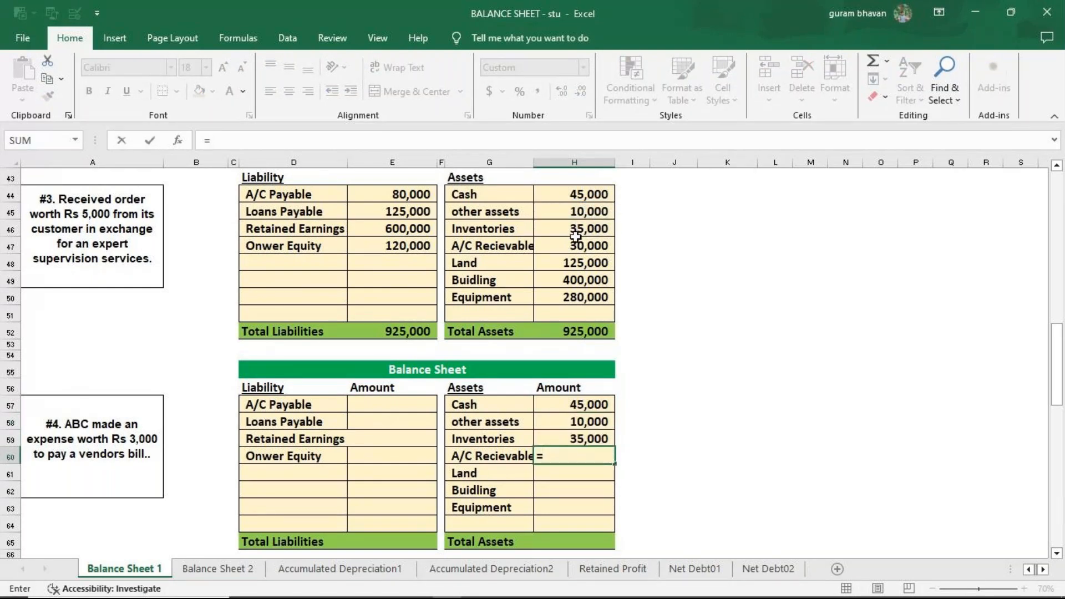
pyautogui.click(575, 248)
pyautogui.press('Return')
pyautogui.write('=')
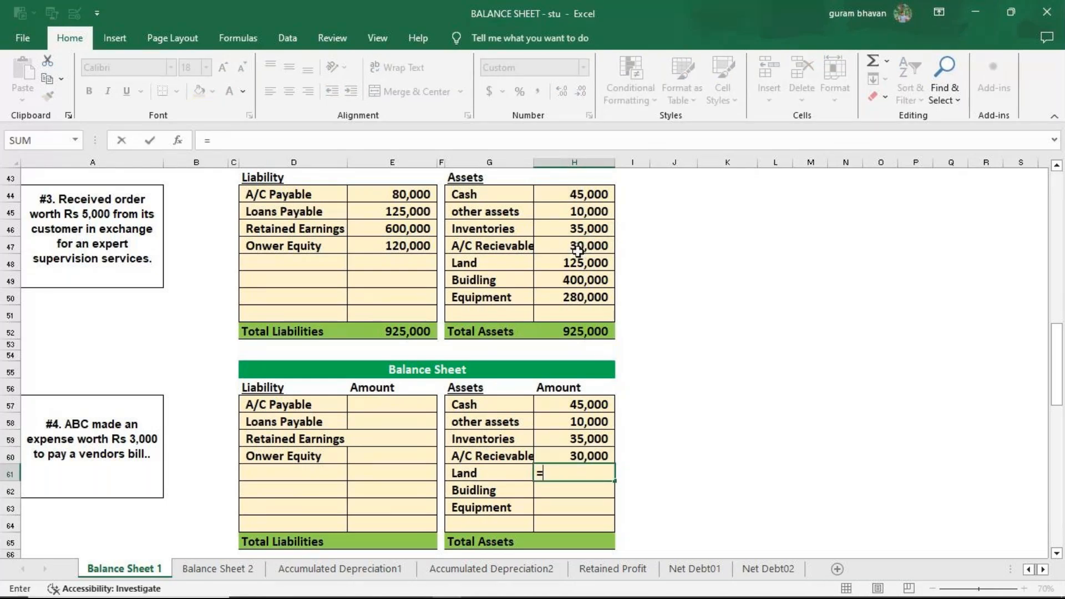
pyautogui.click(577, 262)
pyautogui.press('Return')
pyautogui.write('=')
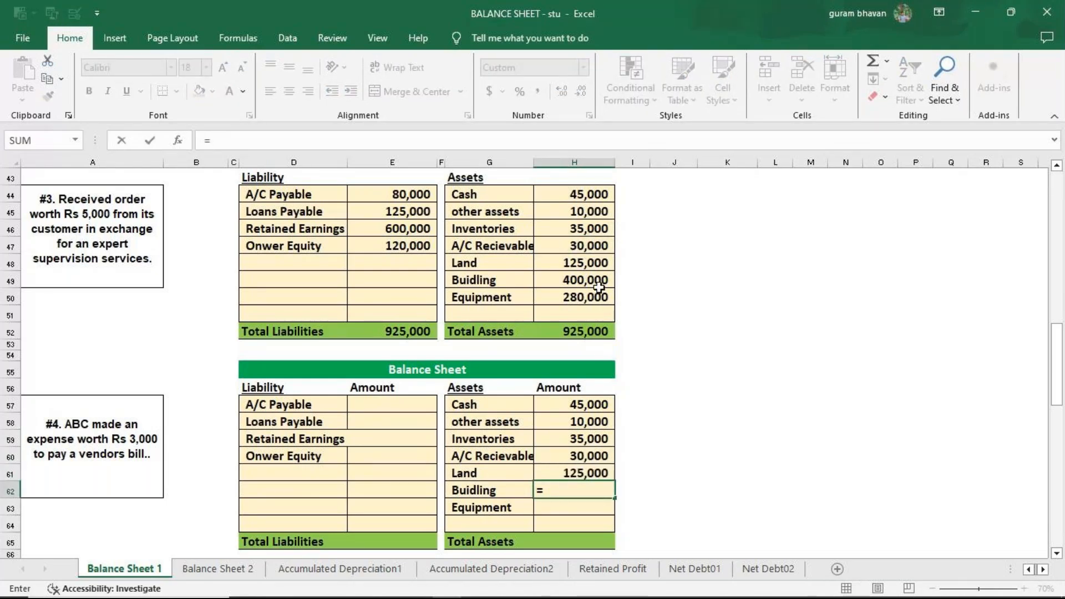
pyautogui.click(578, 279)
pyautogui.press('Return')
pyautogui.write('=')
pyautogui.click(575, 297)
pyautogui.press('Return')
# Step: Link A/C Payable, Loans Payable, Retained Earnings and Owner Equity in E57:E60 to the amounts in E44:E47
pyautogui.click(409, 408)
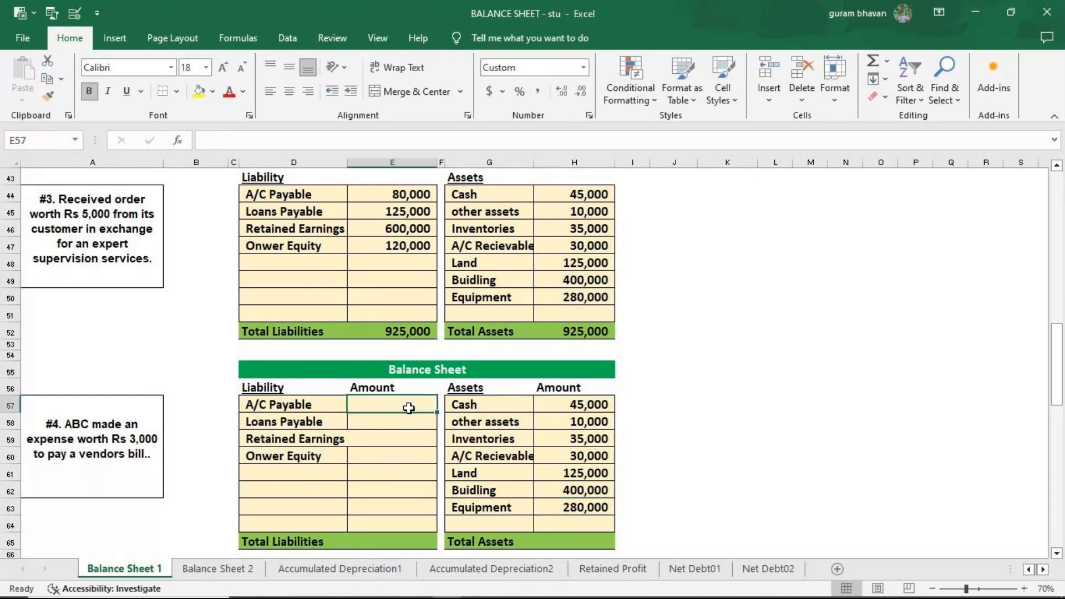
pyautogui.write('=')
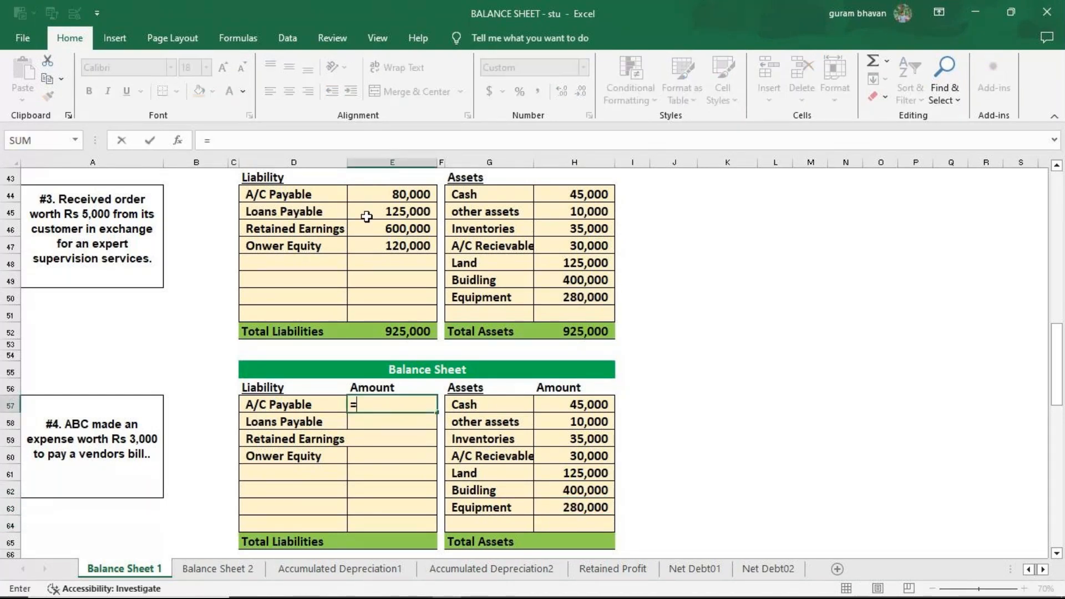
pyautogui.click(388, 195)
pyautogui.press('Return')
pyautogui.write('=')
pyautogui.click(378, 211)
pyautogui.press('Return')
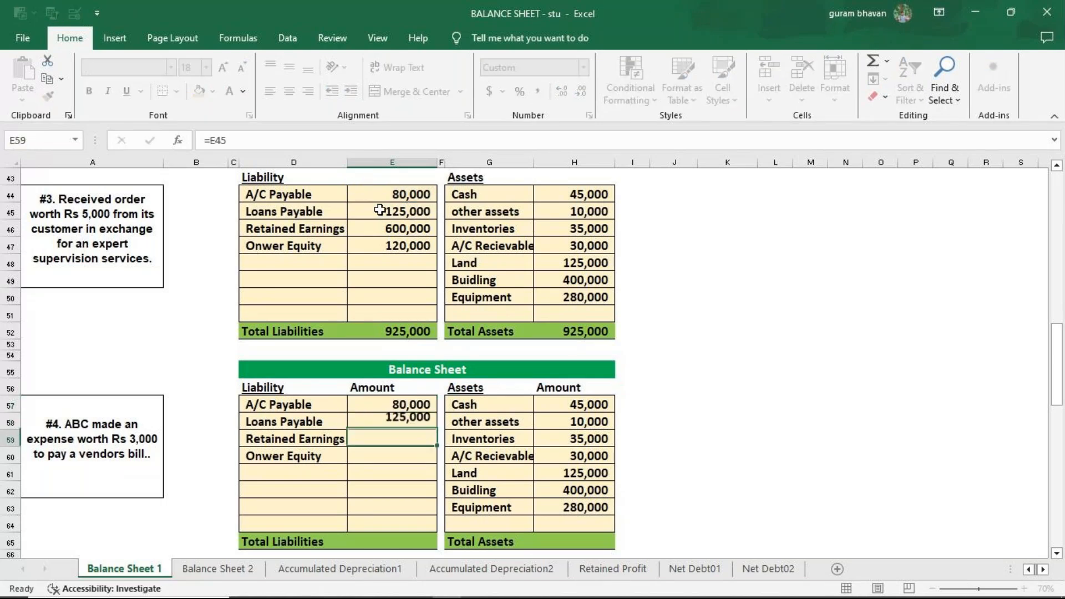
pyautogui.write('=')
pyautogui.click(383, 228)
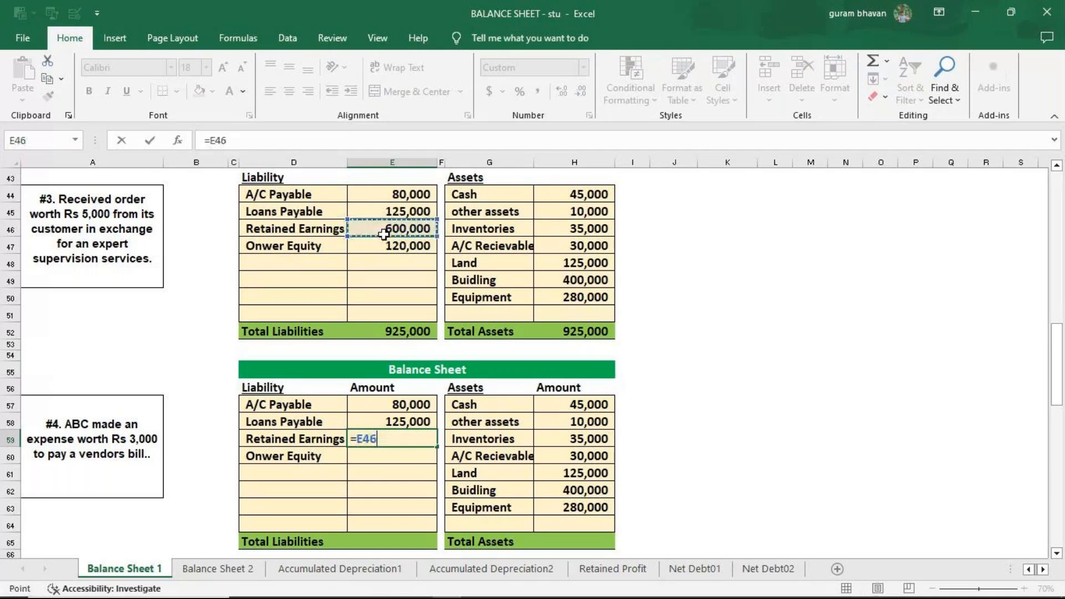
pyautogui.press('Return')
pyautogui.write('=')
pyautogui.click(386, 243)
pyautogui.press('Return')
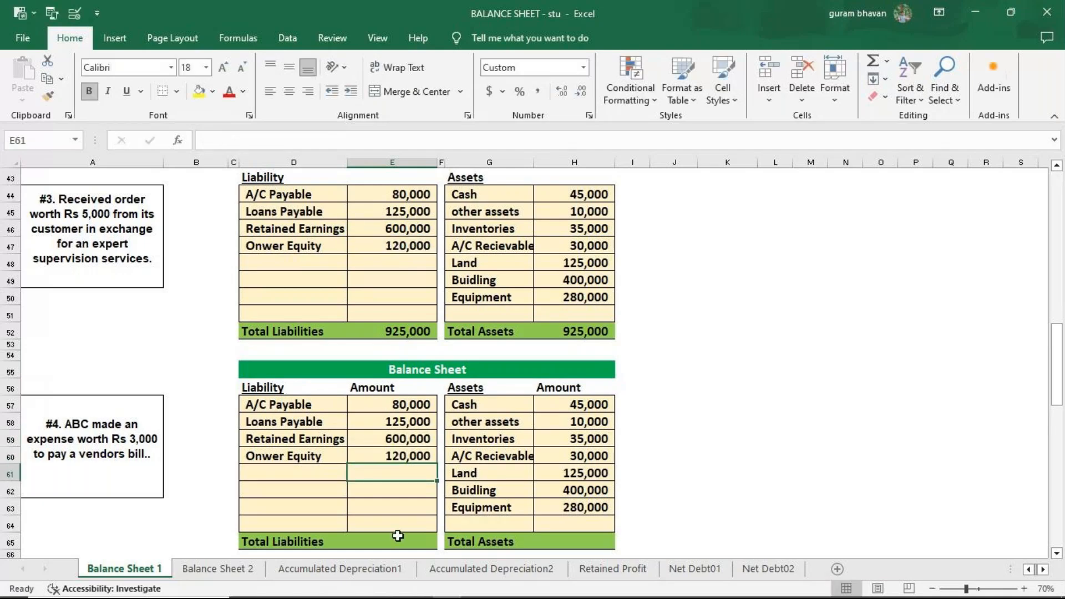
# Step: Calculate Total Liabilities in E65 and Total Assets in H65 with automatic sums of the amounts above each
pyautogui.click(398, 541)
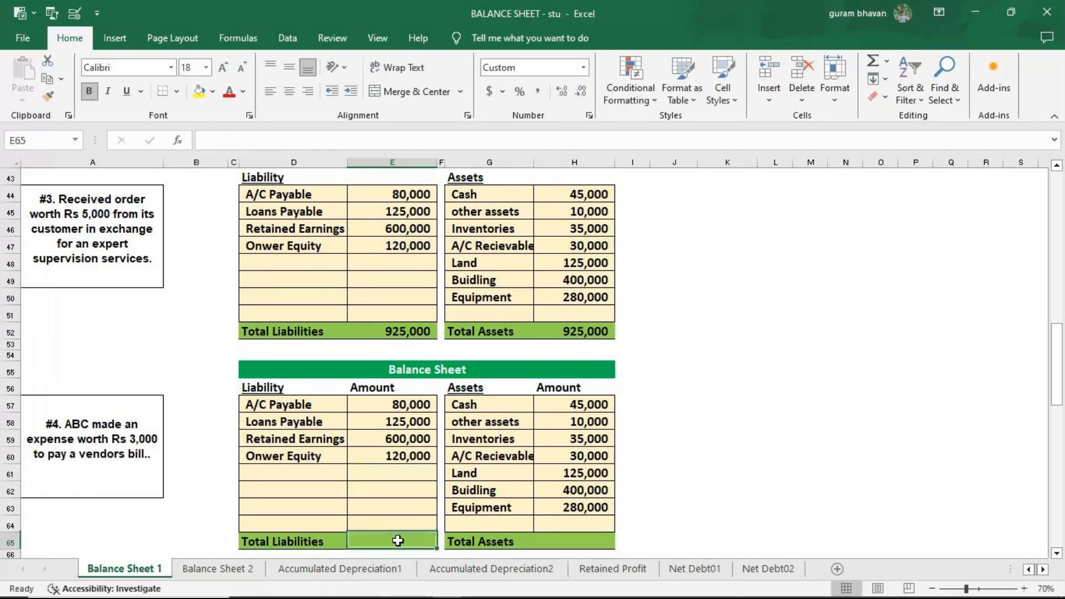
pyautogui.hotkey('alt', '=')
pyautogui.press('Return')
pyautogui.click(582, 526)
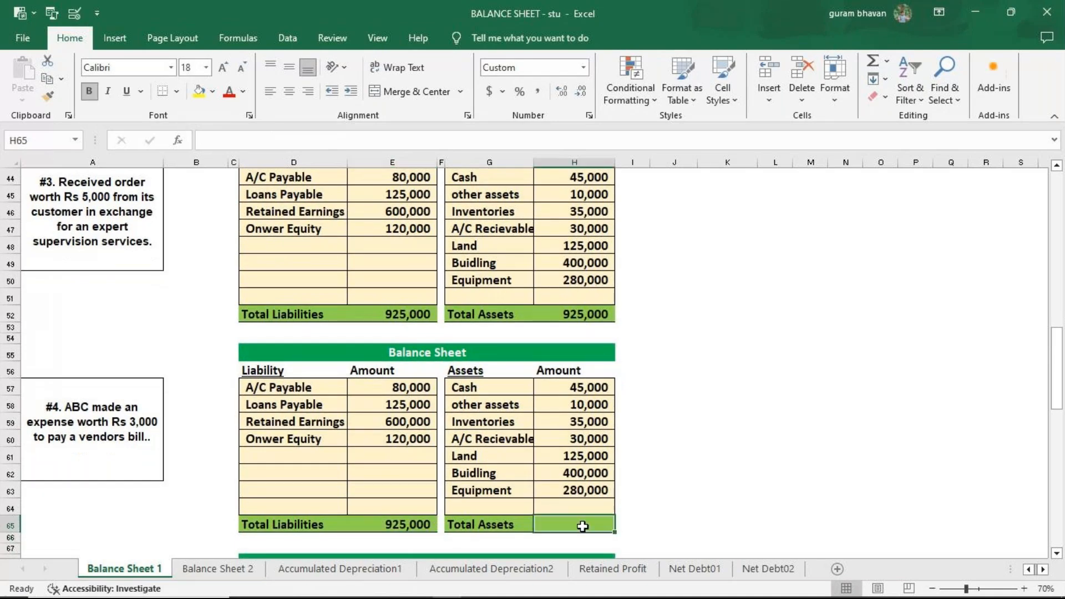
pyautogui.hotkey('alt', '=')
pyautogui.press('Return')
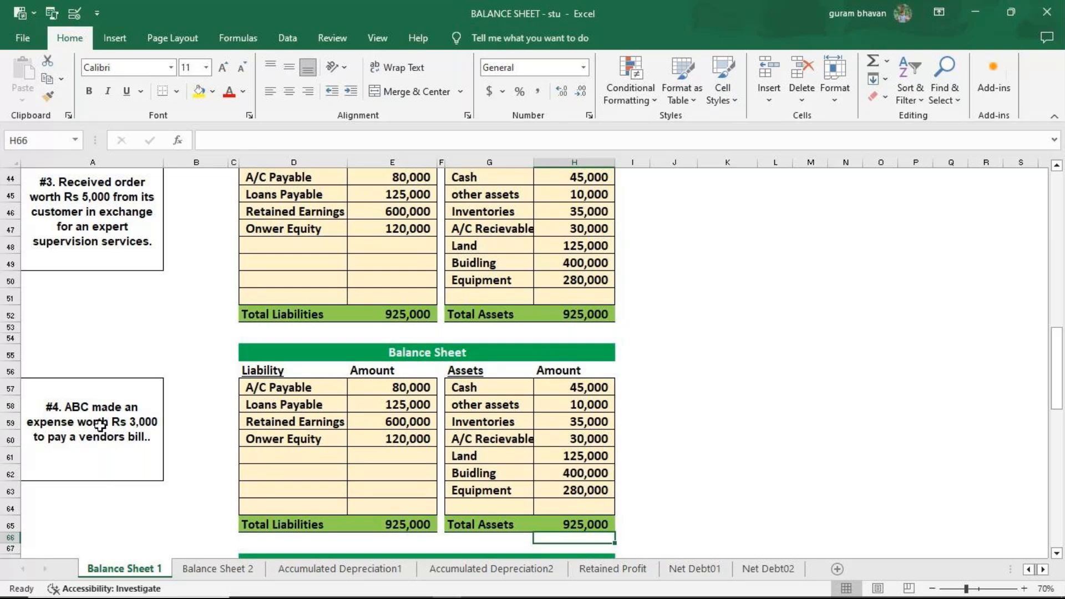
# Step: Subtract the Rs 3,000 vendor bill payment from Cash in H57 with the formula =H44-3000
pyautogui.click(555, 387)
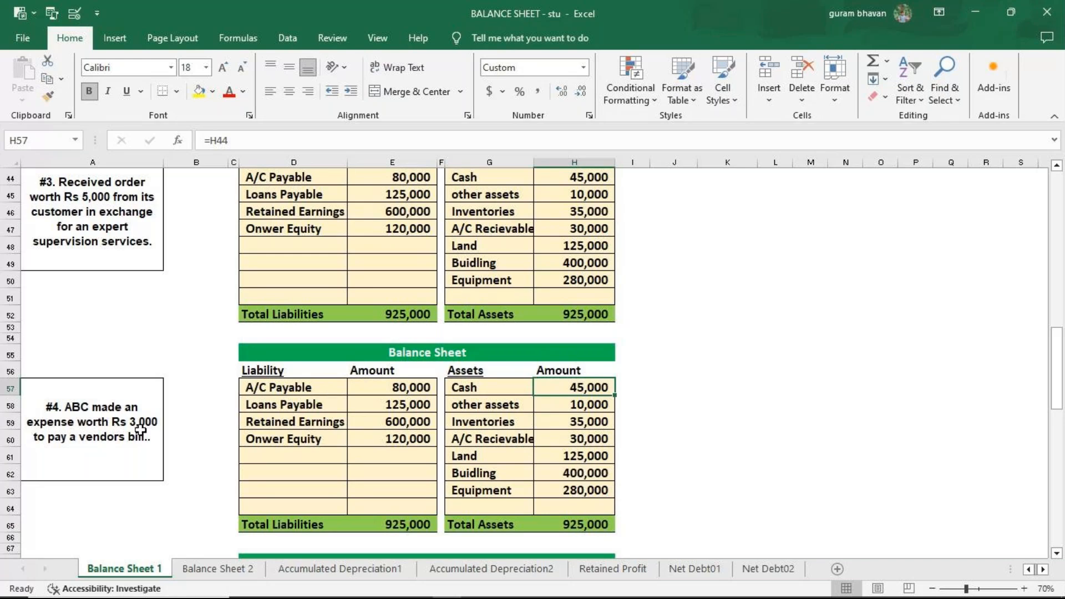
pyautogui.press('F2')
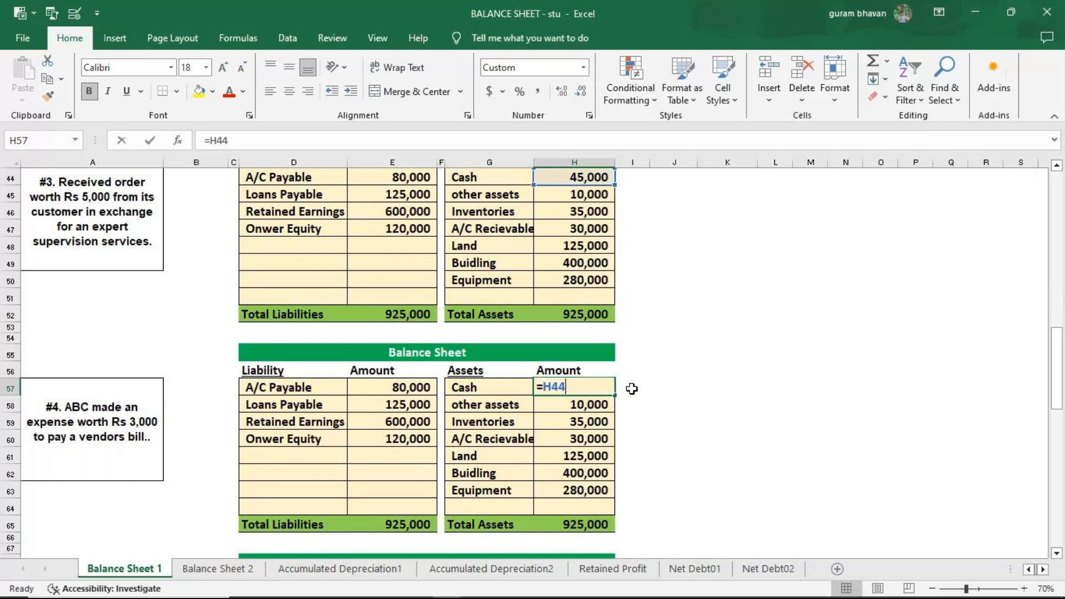
pyautogui.write('-')
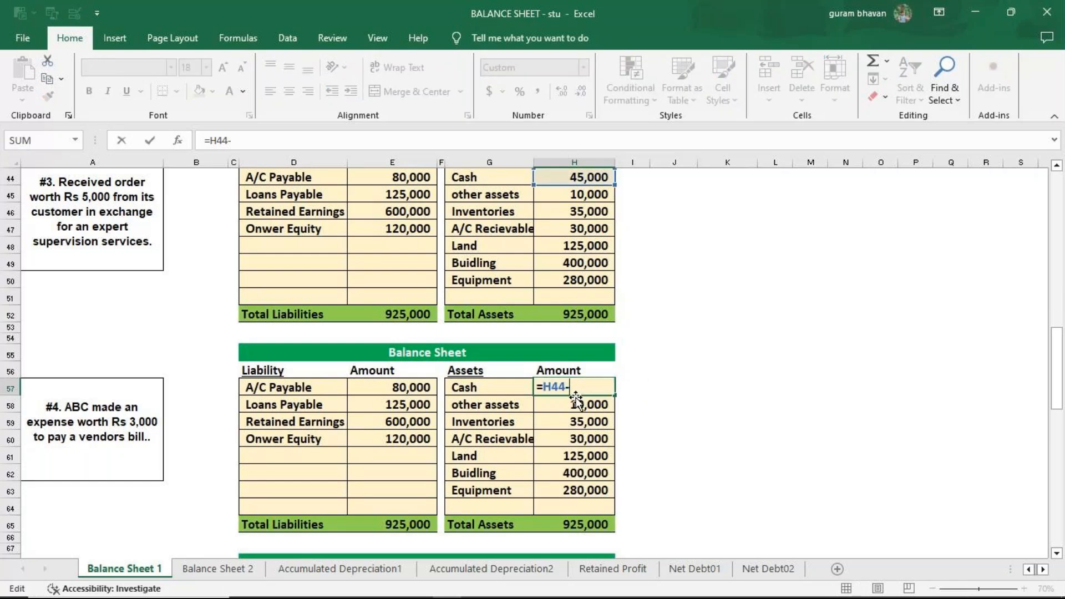
pyautogui.write('3000')
pyautogui.press('Return')
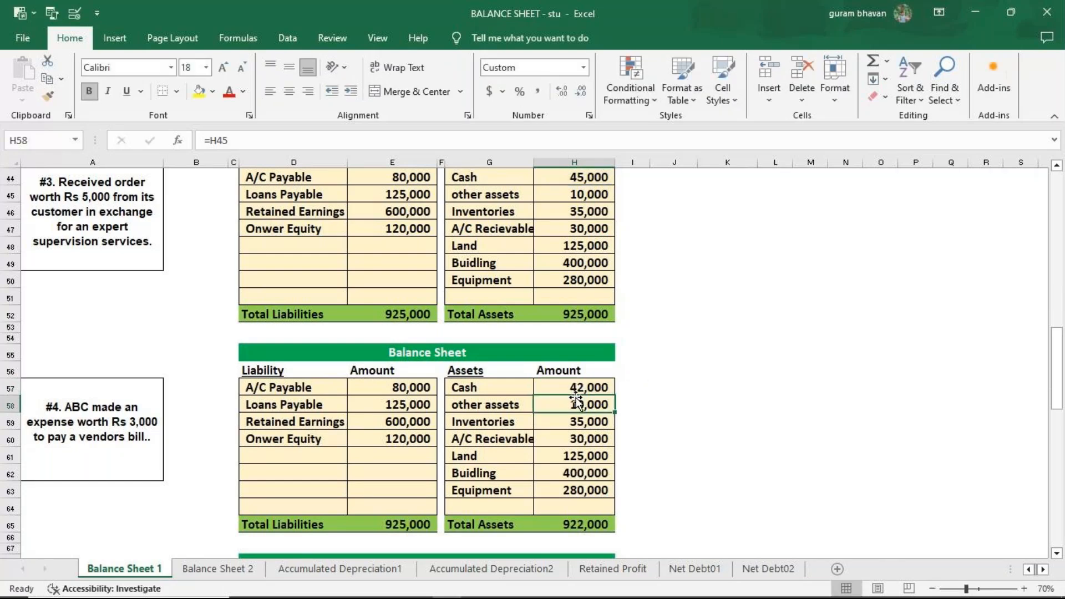
# Step: Subtract the paid Rs 3,000 vendor bill from A/C Payable in E57 with the formula =E44-3000
pyautogui.click(403, 387)
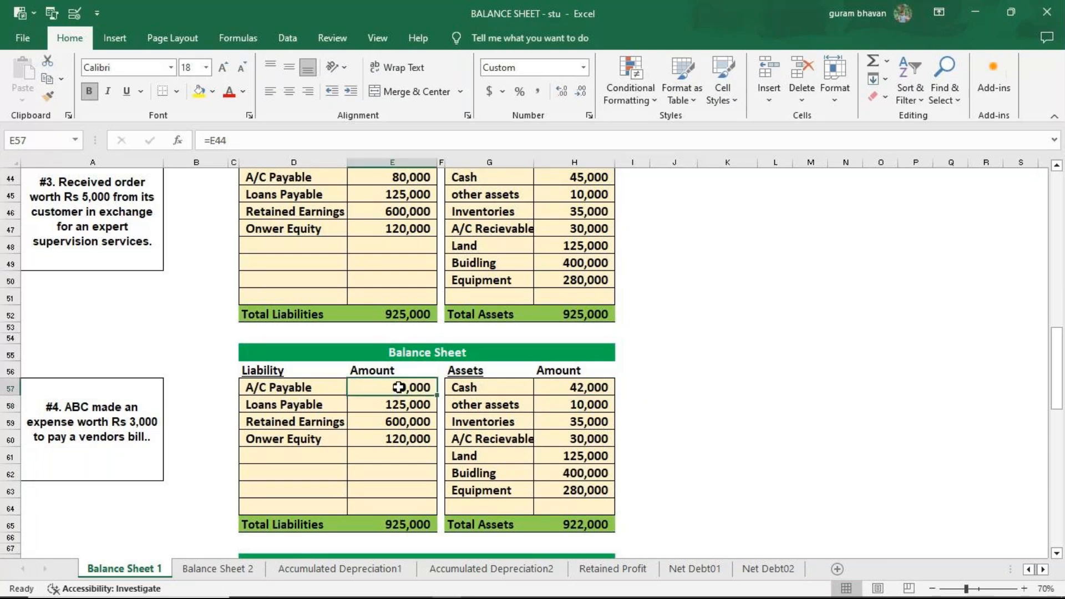
pyautogui.write('=E44')
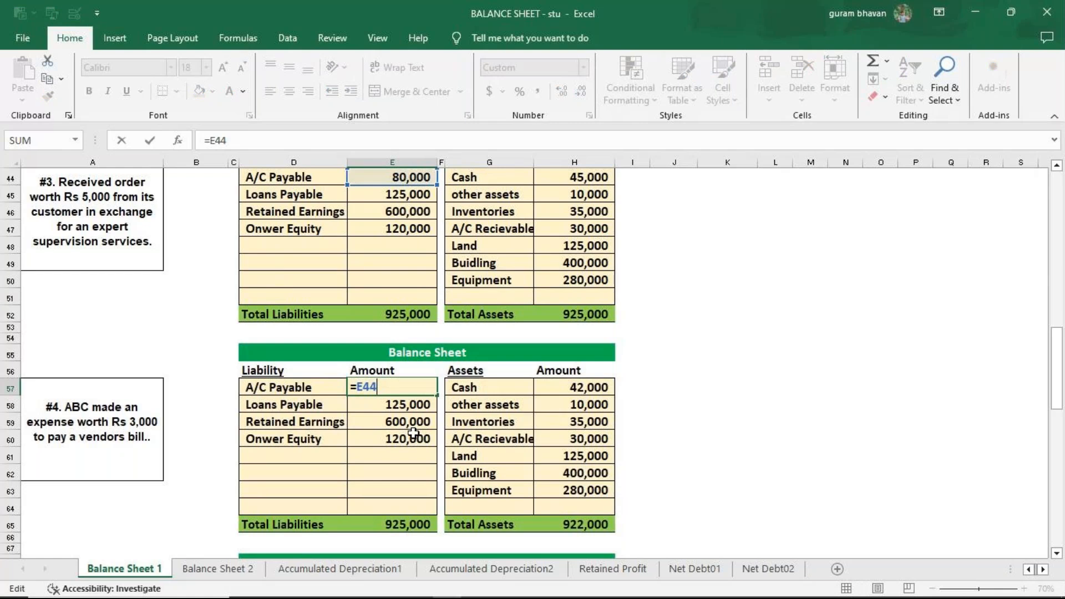
pyautogui.write('-3000')
pyautogui.press('Return')
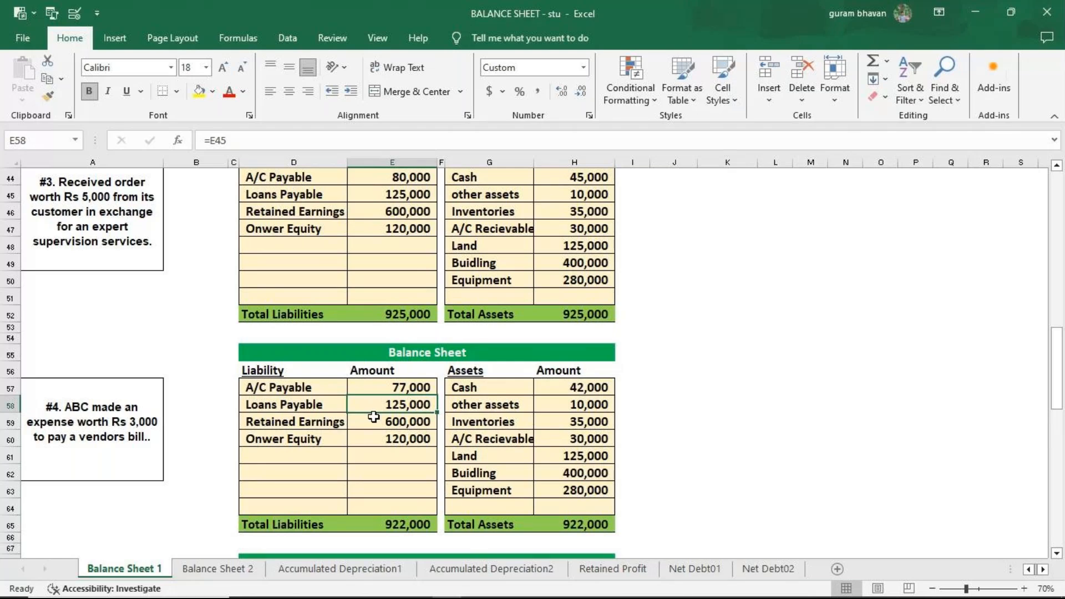
# Step: Inspect the Rs 3,000 vendor bill formulas in A/C Payable (E57) and Cash (H57) against the exercise #3 balance sheet
pyautogui.click(383, 388)
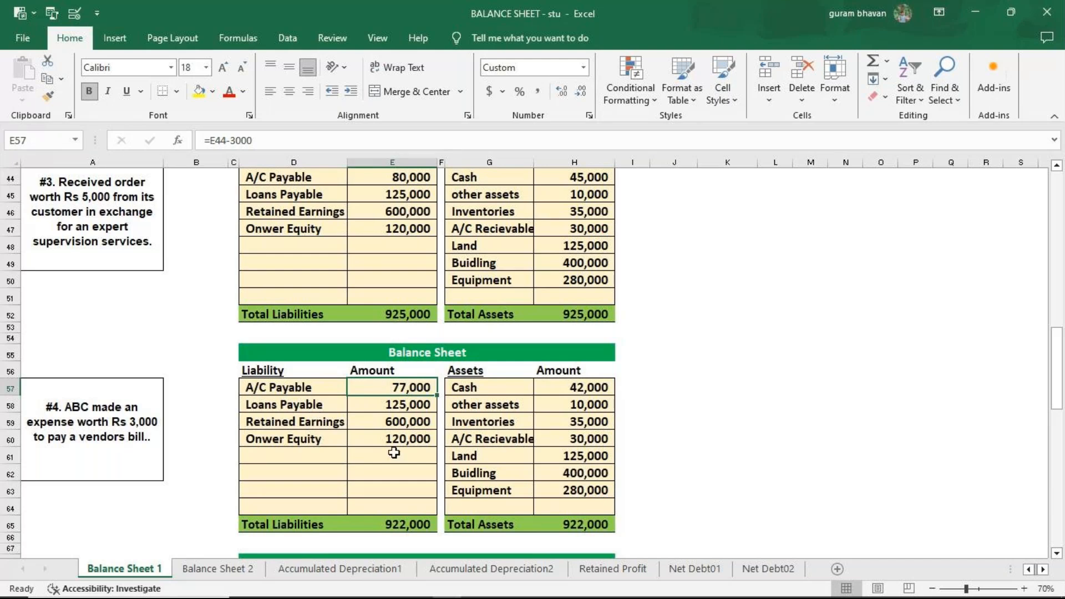
pyautogui.click(599, 391)
pyautogui.doubleClick(601, 393)
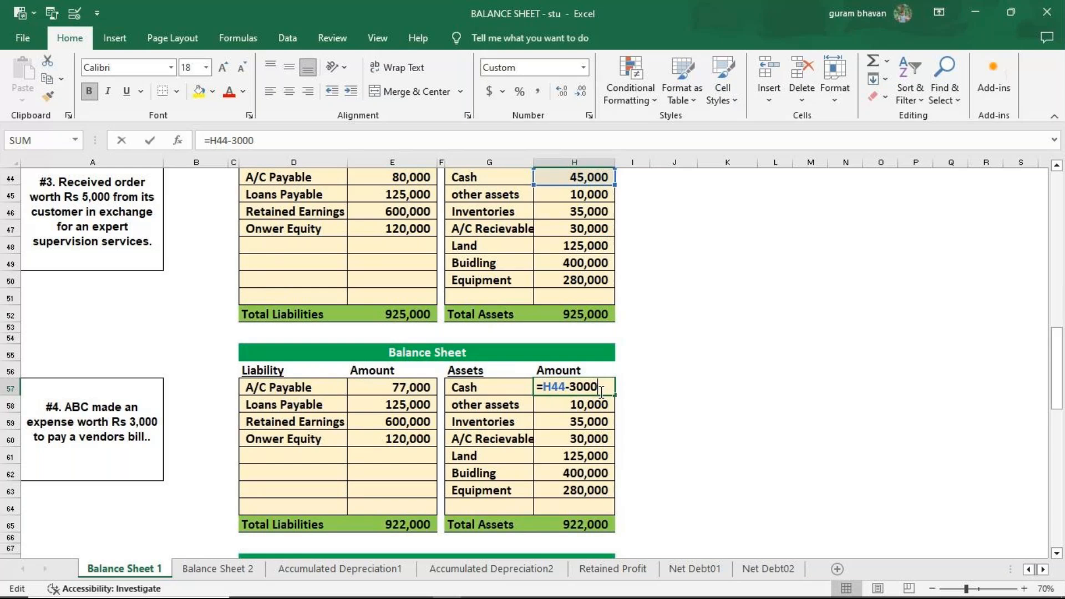
pyautogui.press('Return')
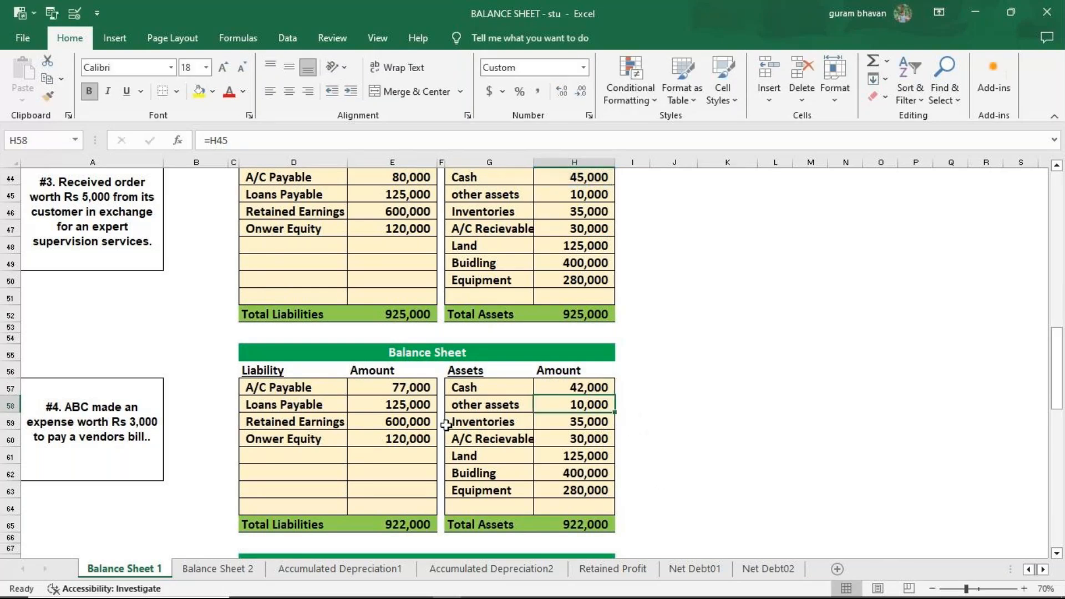
pyautogui.click(407, 393)
pyautogui.doubleClick(407, 392)
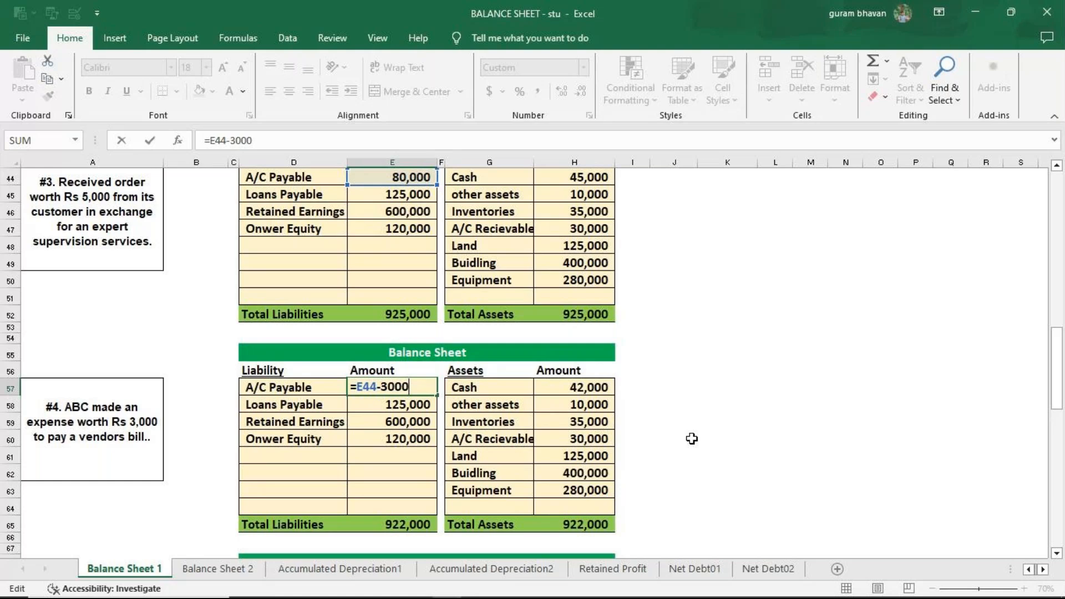
pyautogui.scroll(2, 692, 439)
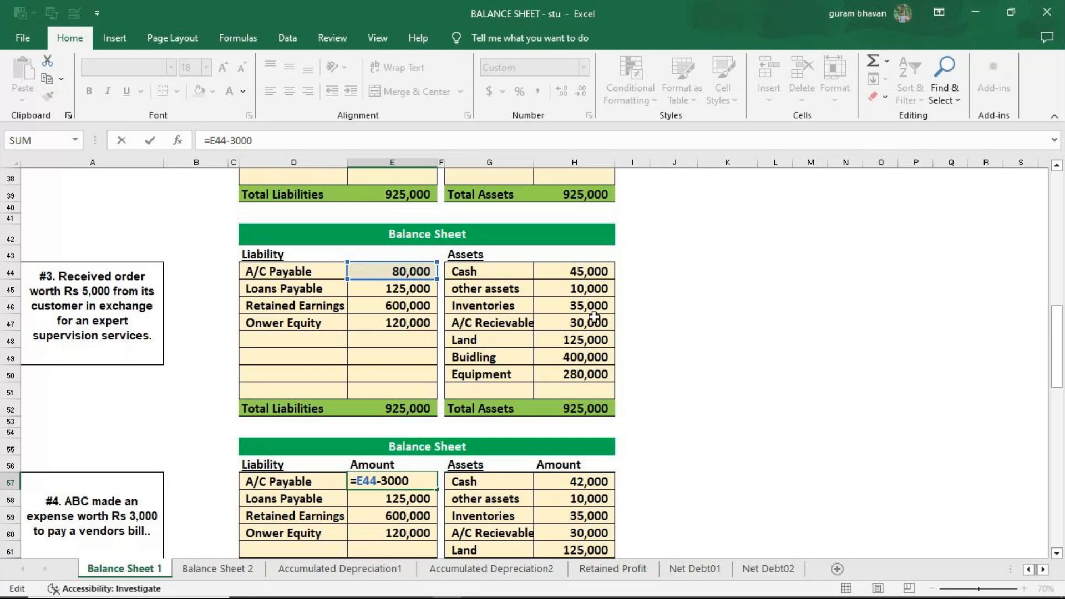
pyautogui.scroll(-1, 761, 316)
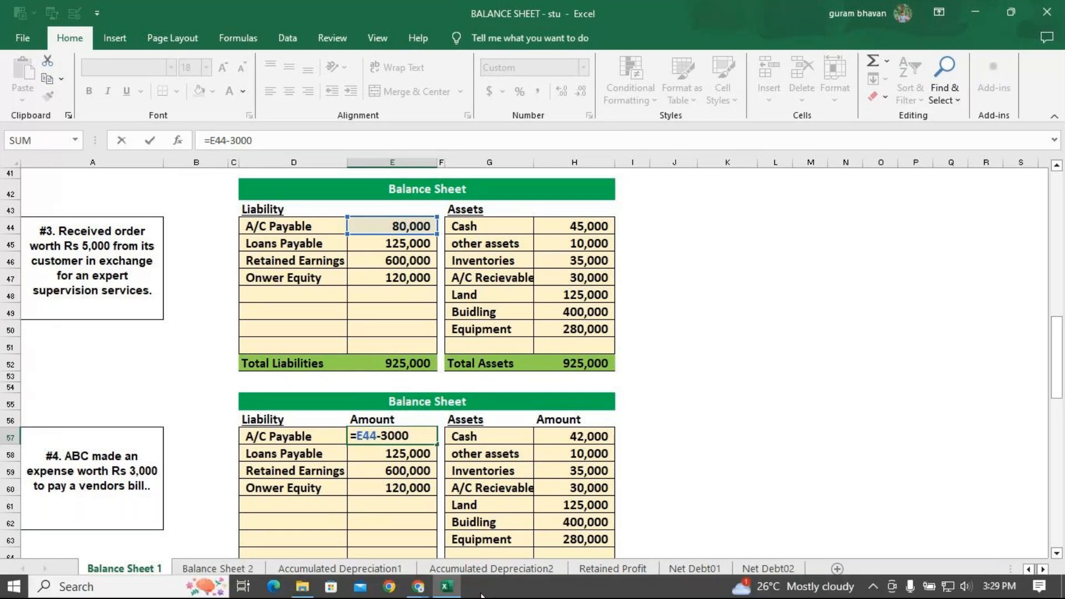
# Step: Switch to the GoTo Meeting window and mute the microphone
pyautogui.moveTo(418, 587)
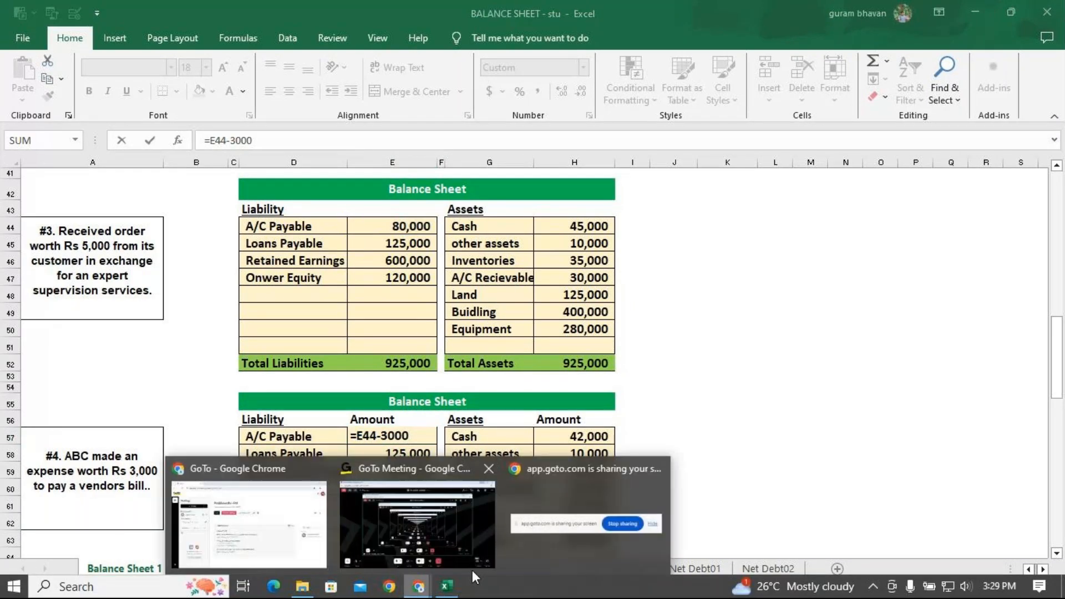
pyautogui.click(577, 444)
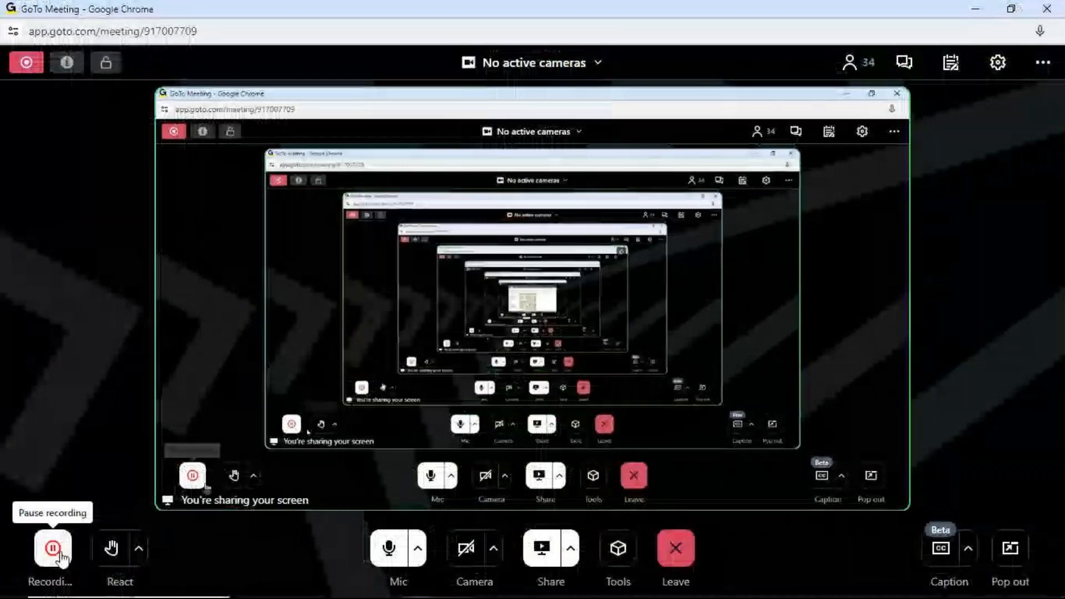
pyautogui.click(389, 549)
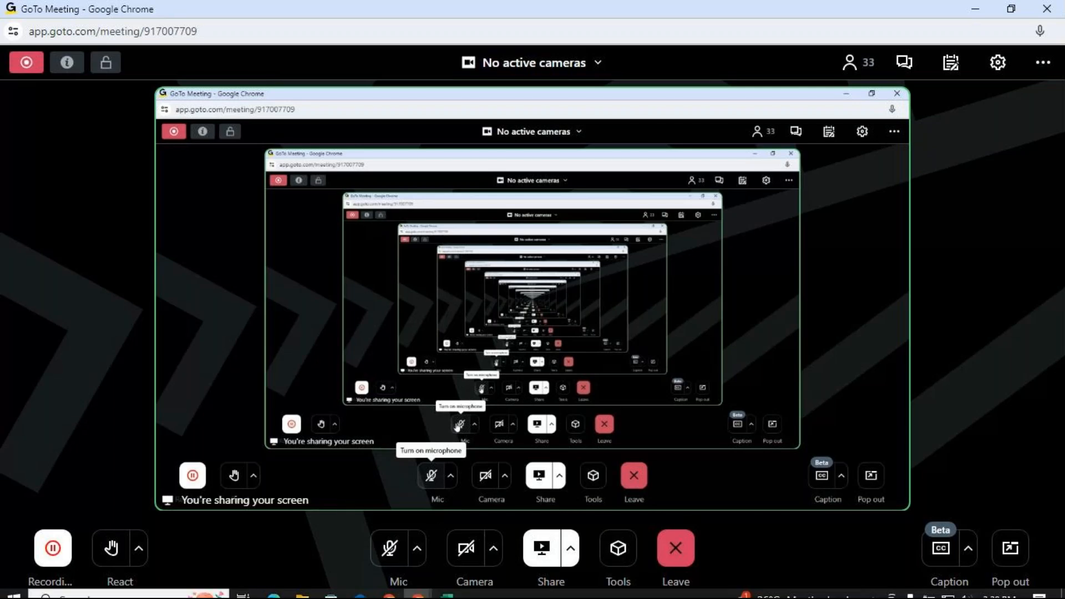
# Step: Look through the meeting's full participant list and close it
pyautogui.click(851, 69)
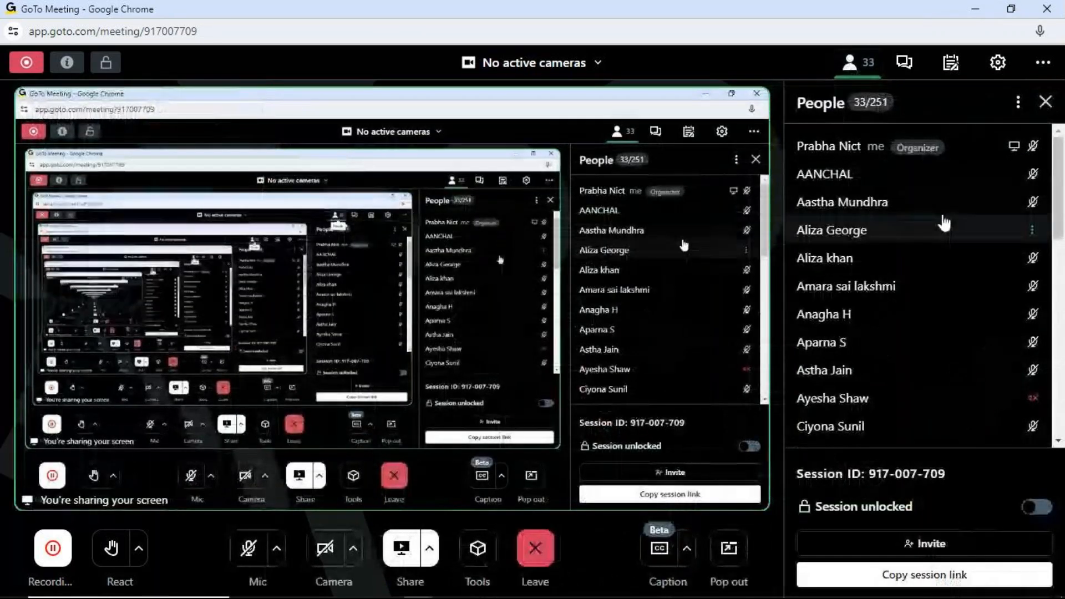
pyautogui.scroll(-3, 945, 223)
pyautogui.scroll(-6, 945, 223)
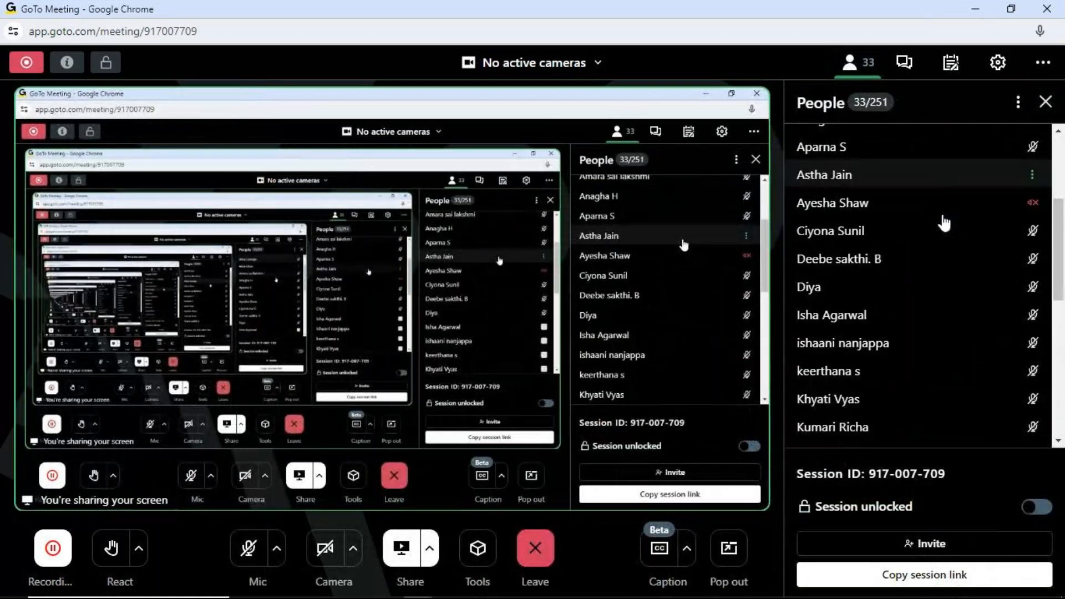
pyautogui.scroll(-2, 945, 223)
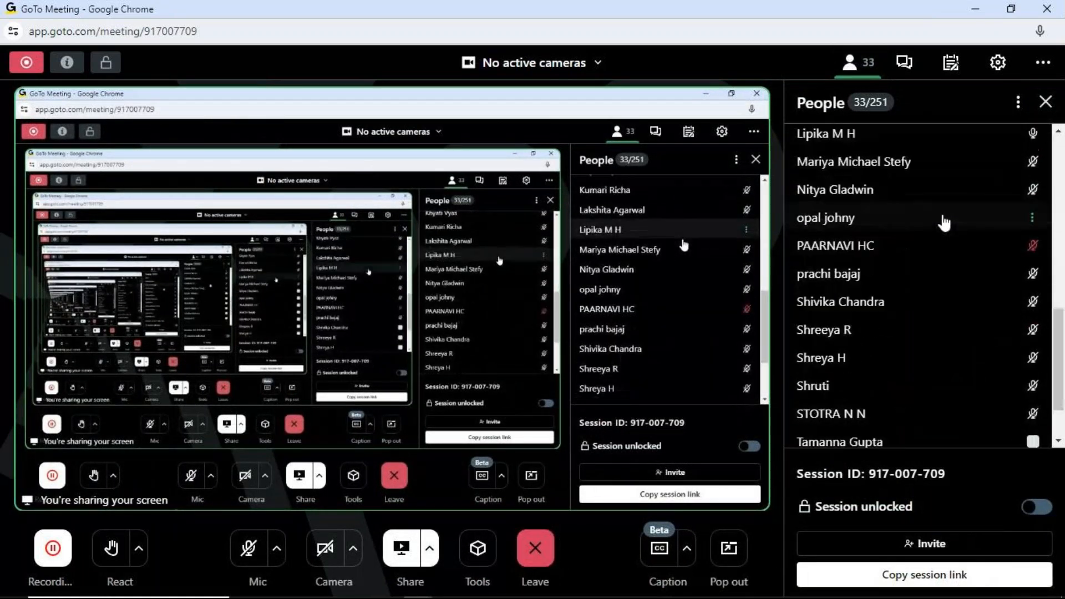
pyautogui.scroll(-1, 945, 223)
pyautogui.scroll(-2, 945, 223)
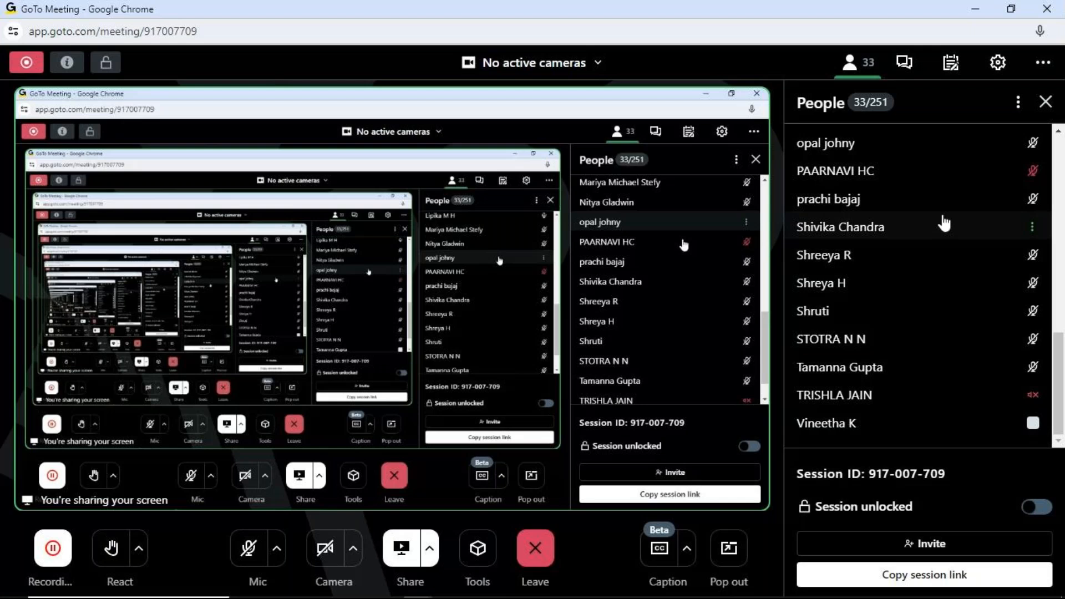
pyautogui.click(1046, 102)
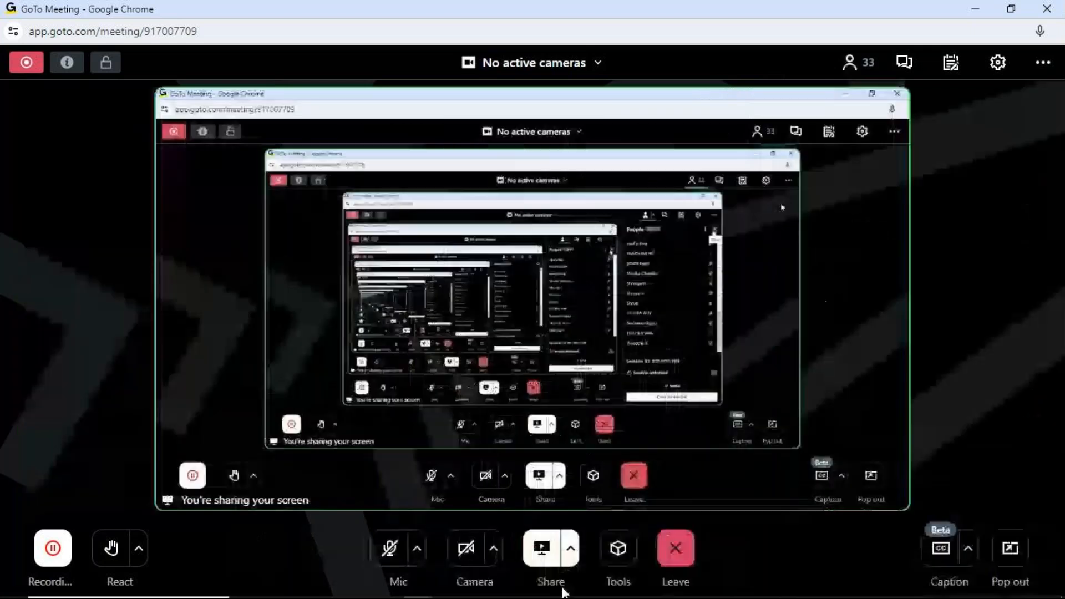
# Step: Switch back to the BALANCE SHEET - stu workbook in Excel and look over the transactions and balance sheets of exercises #4 to #7
pyautogui.moveTo(601, 596)
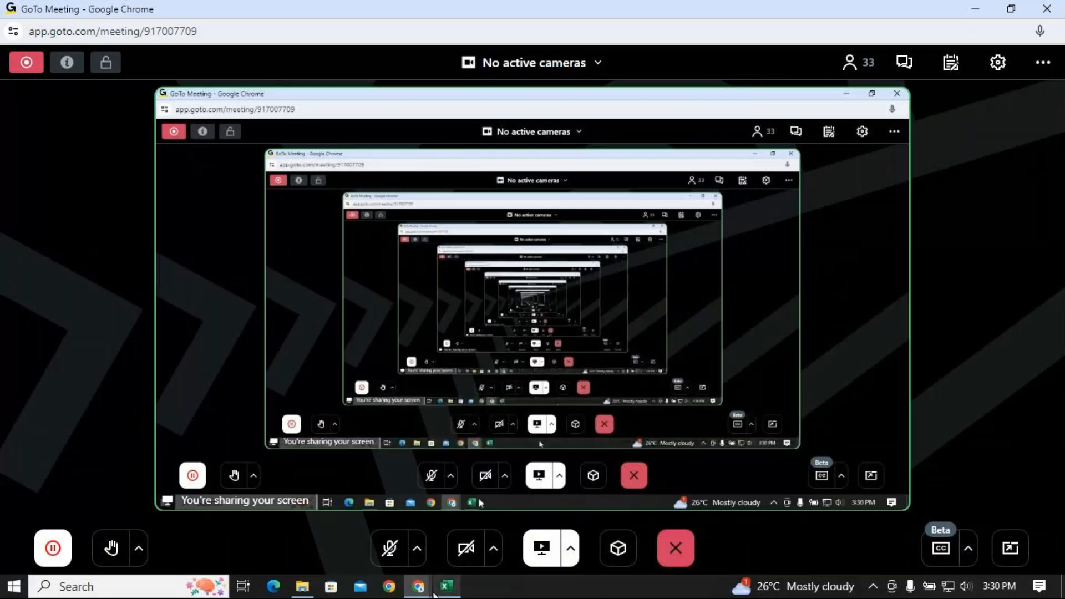
pyautogui.hotkey('alt', 'Tab')
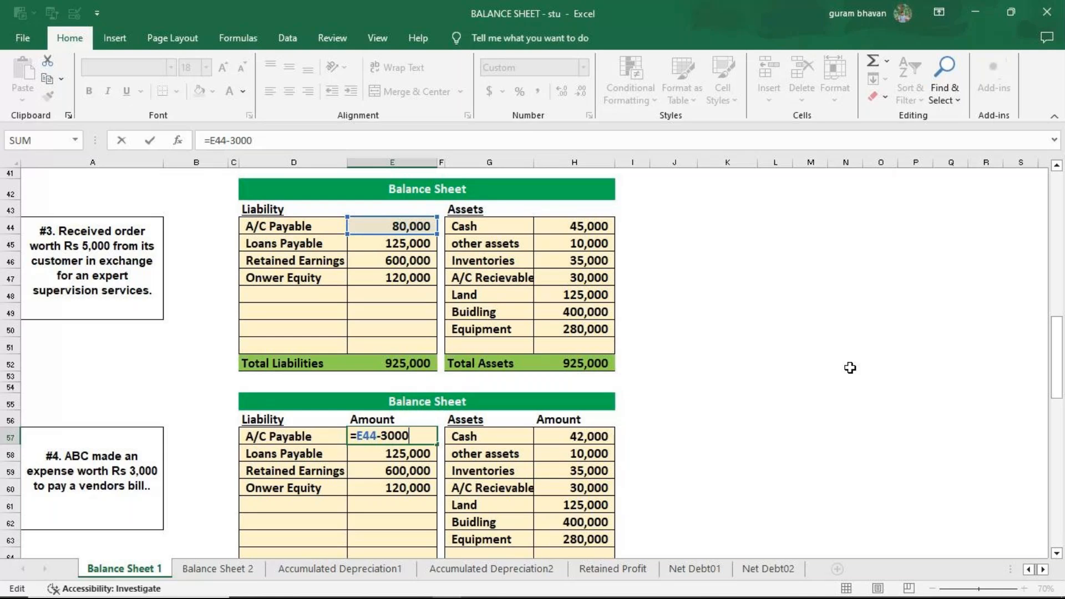
pyautogui.scroll(-3, 619, 318)
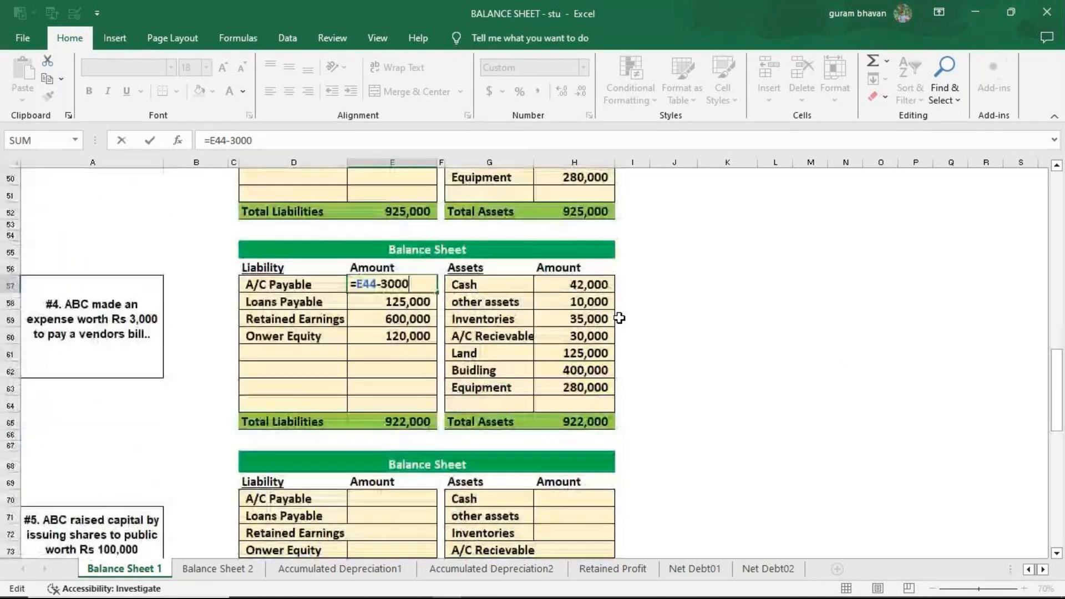
pyautogui.scroll(-1, 619, 318)
pyautogui.scroll(-3, 619, 318)
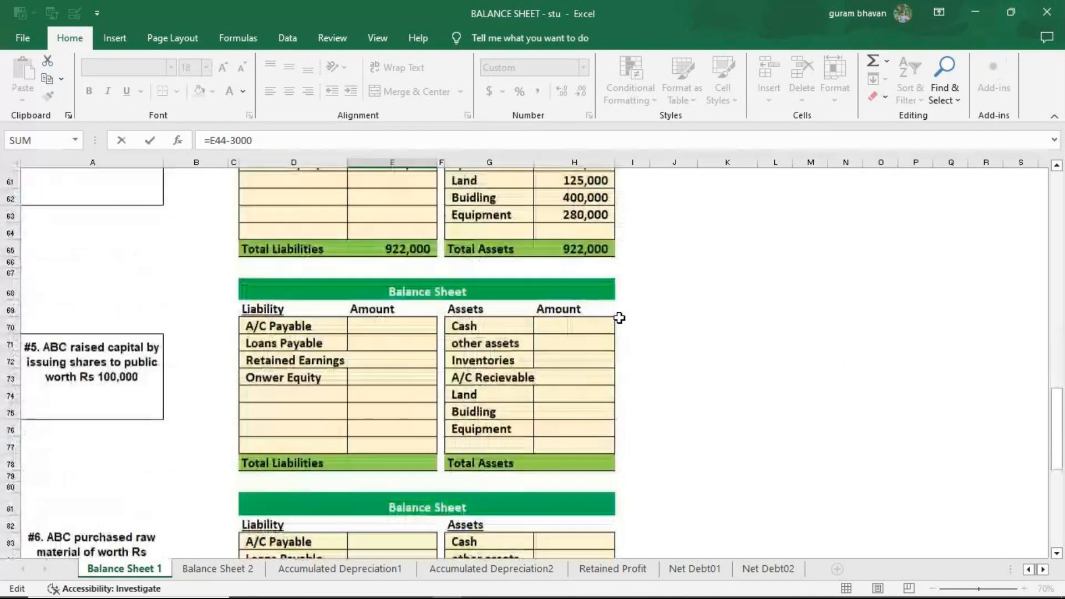
pyautogui.scroll(-6, 619, 318)
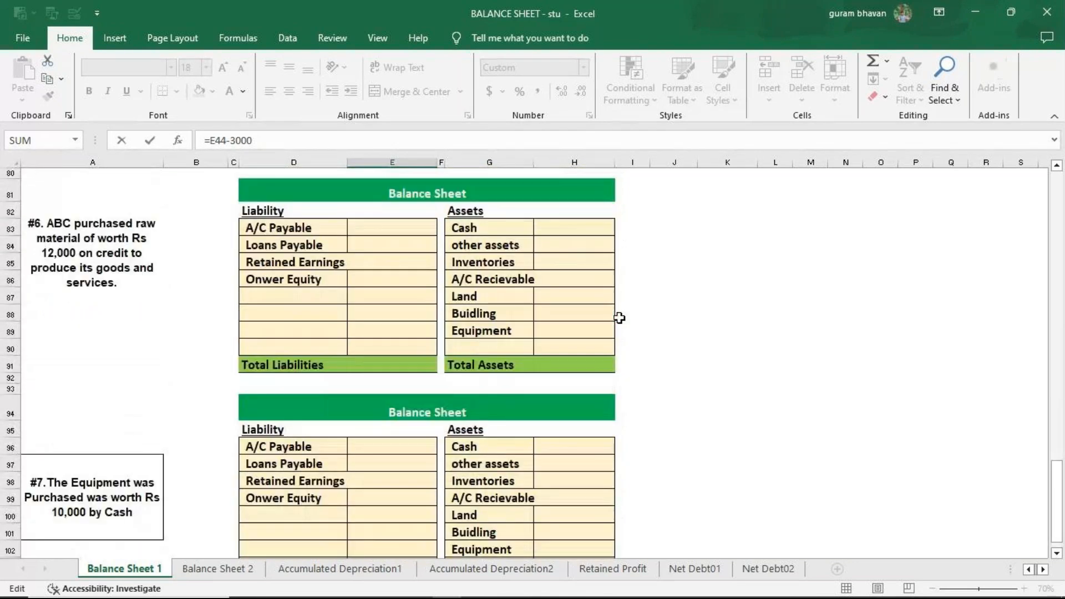
pyautogui.scroll(5, 619, 318)
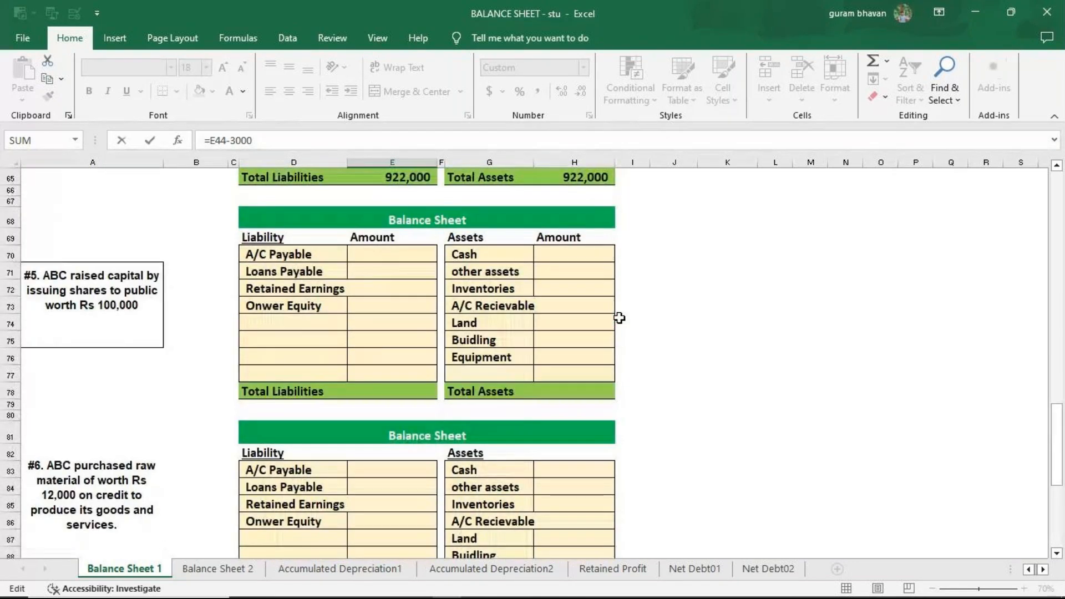
pyautogui.scroll(3, 619, 318)
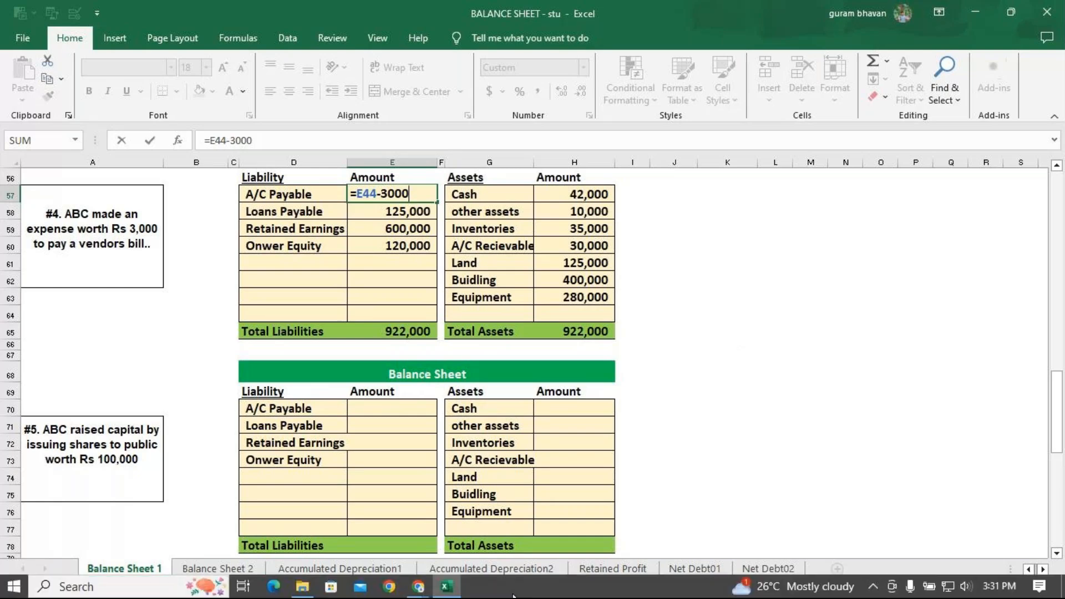
# Step: Switch to the GoTo Meeting window and turn the microphone on
pyautogui.click(425, 590)
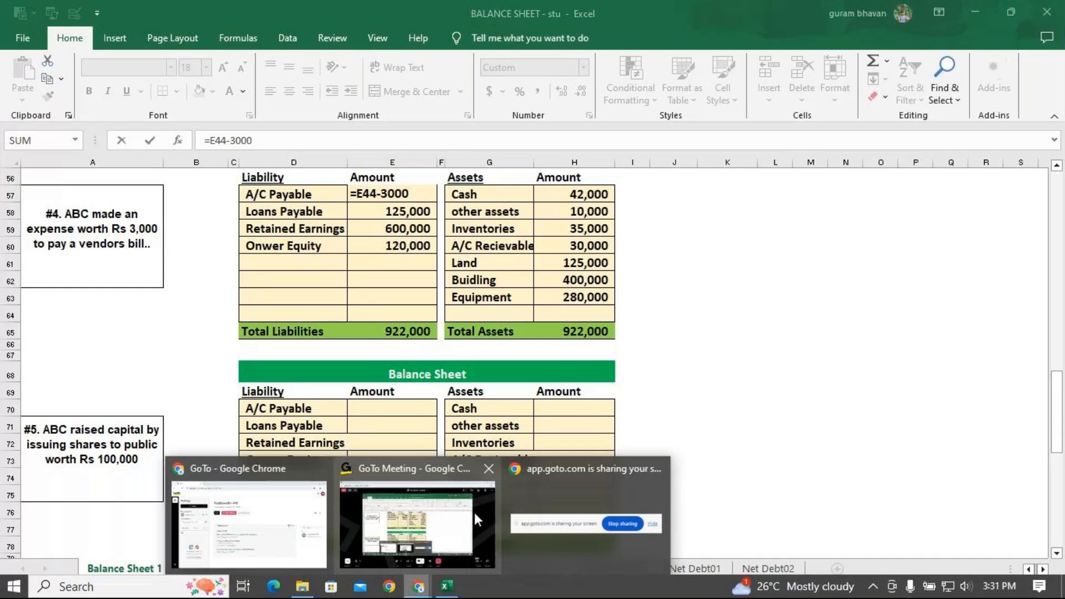
pyautogui.click(476, 512)
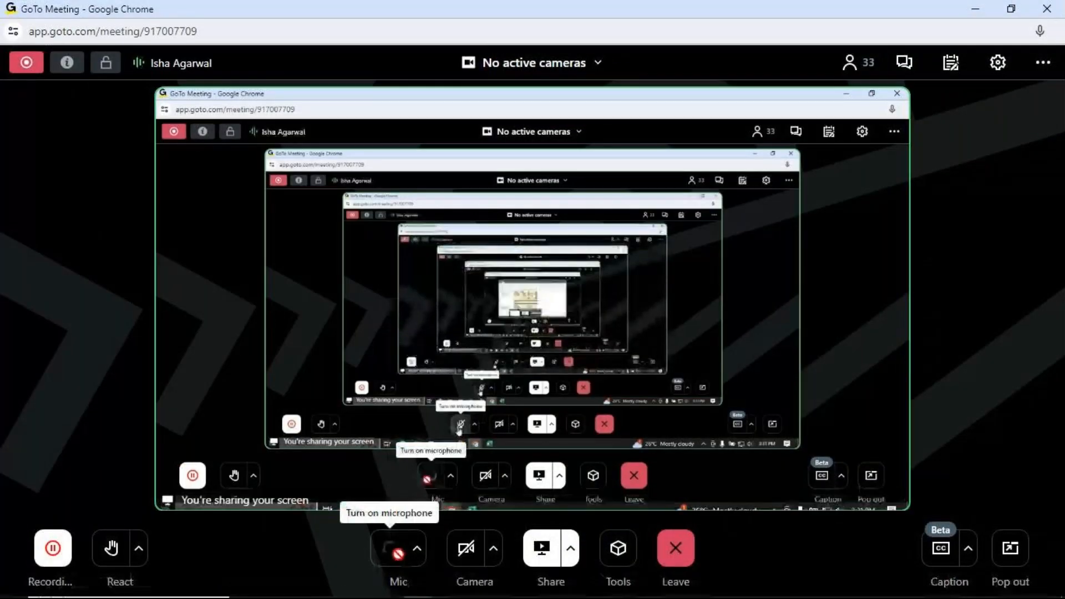
pyautogui.click(390, 548)
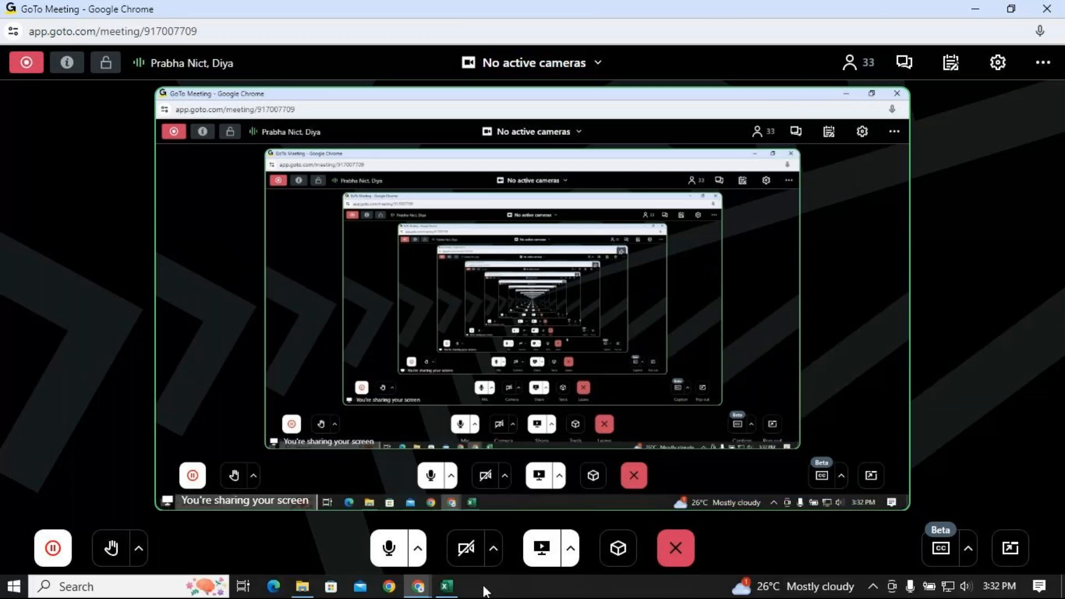
# Step: Switch back to the Excel workbook and review the original balance sheet and the transactions of exercises #1 and #2
pyautogui.moveTo(447, 586)
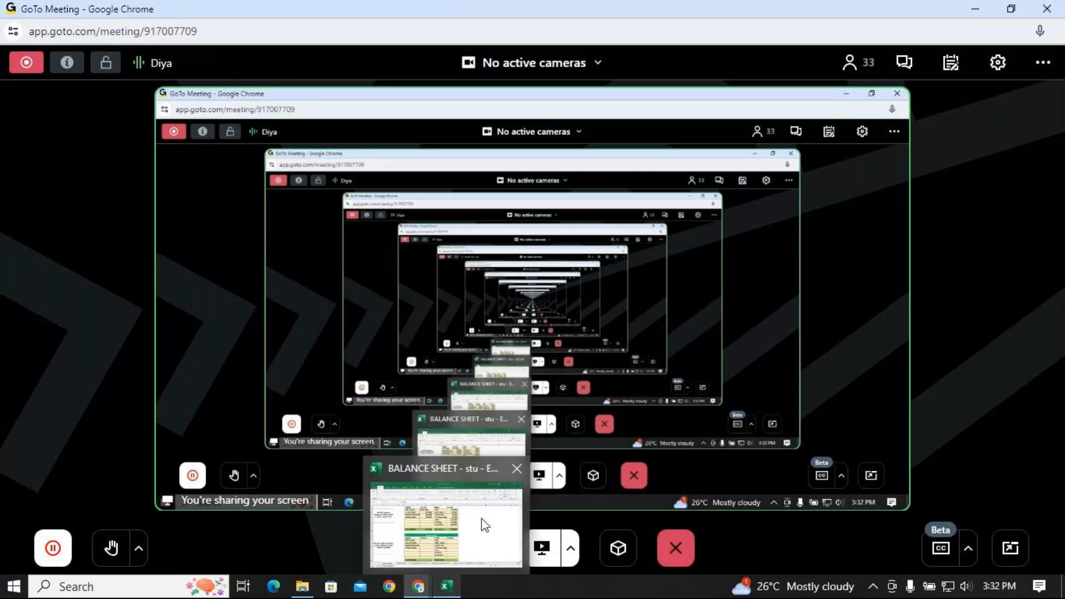
pyautogui.click(484, 525)
pyautogui.scroll(3, 347, 397)
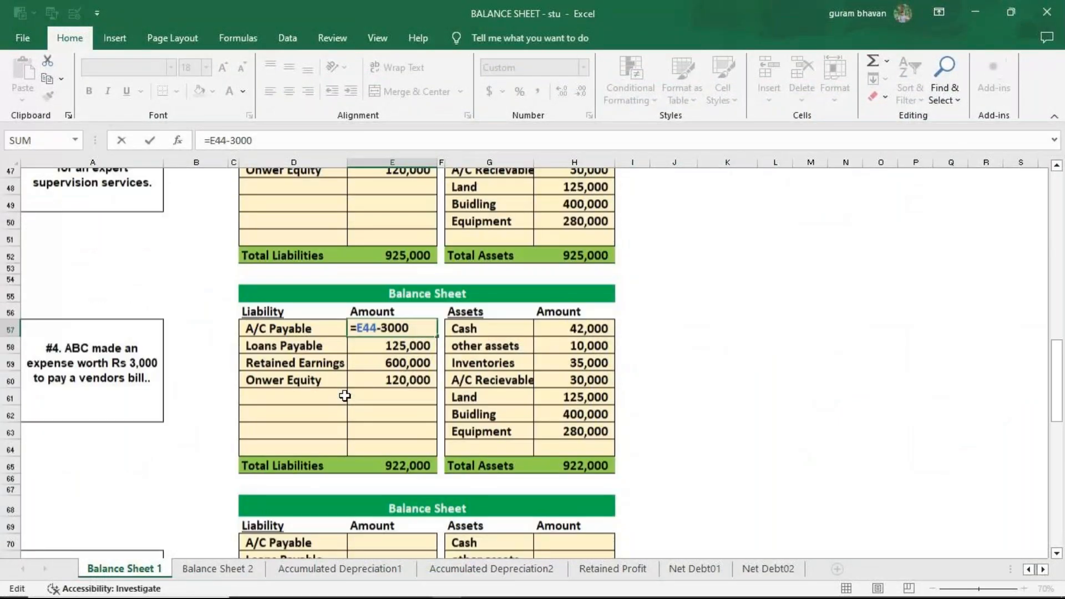
pyautogui.scroll(3, 352, 355)
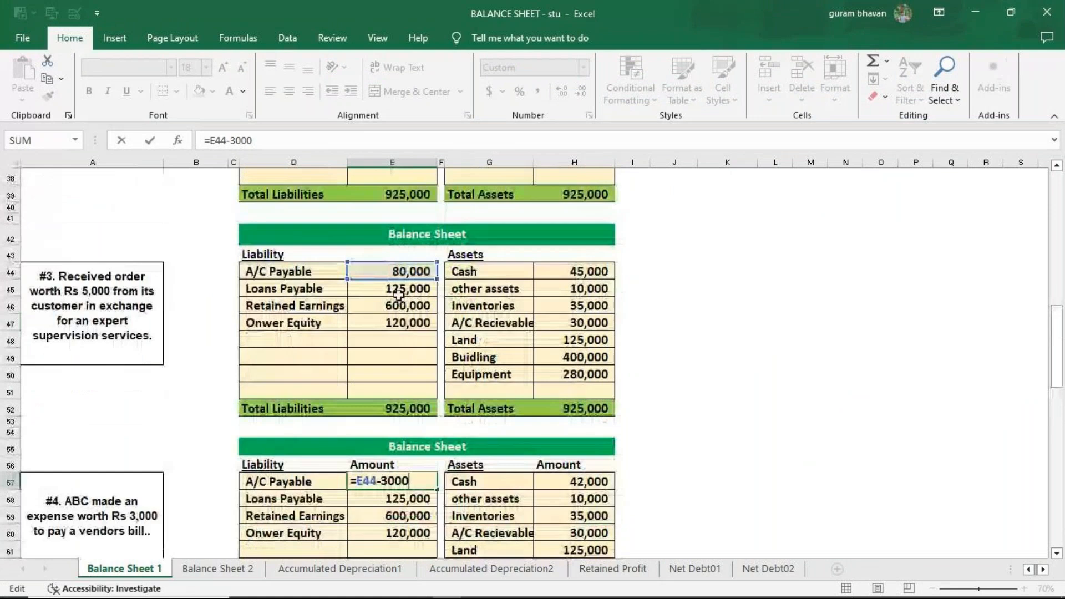
pyautogui.scroll(12, 398, 294)
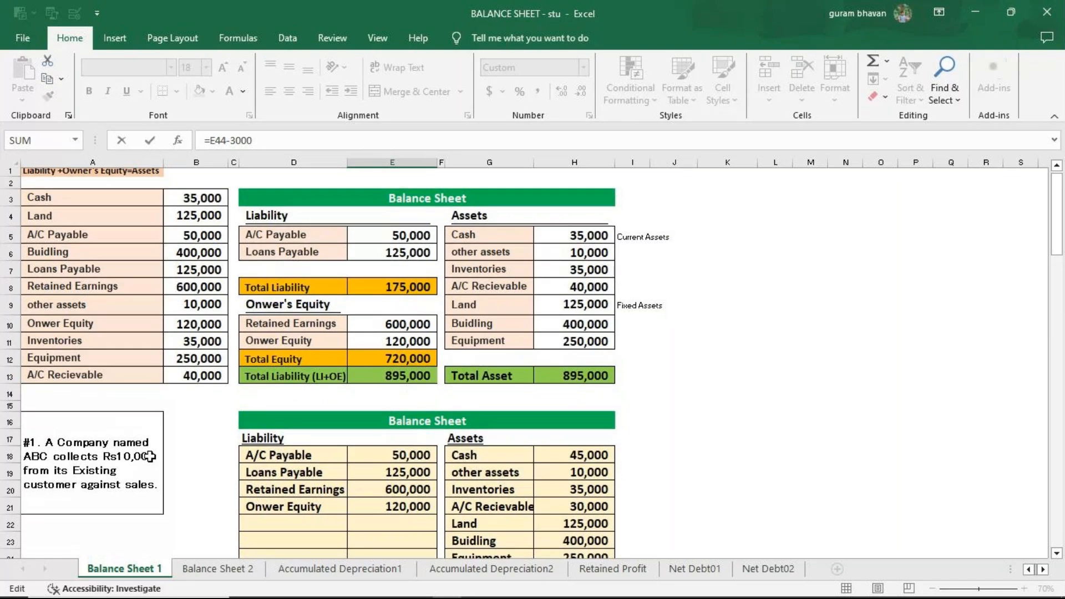
pyautogui.scroll(-2, 150, 489)
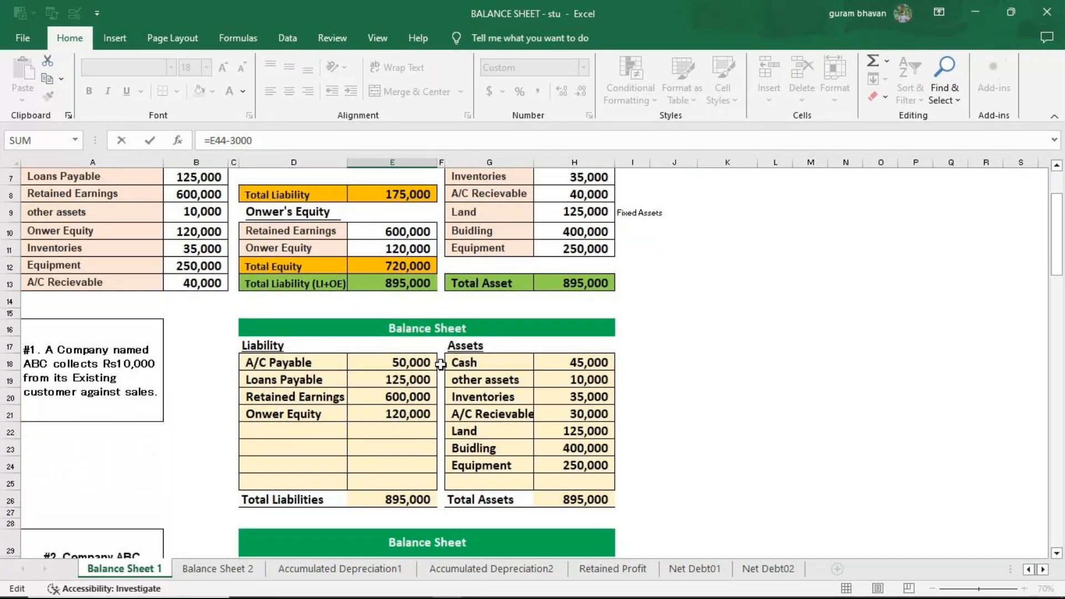
pyautogui.scroll(-2, 476, 374)
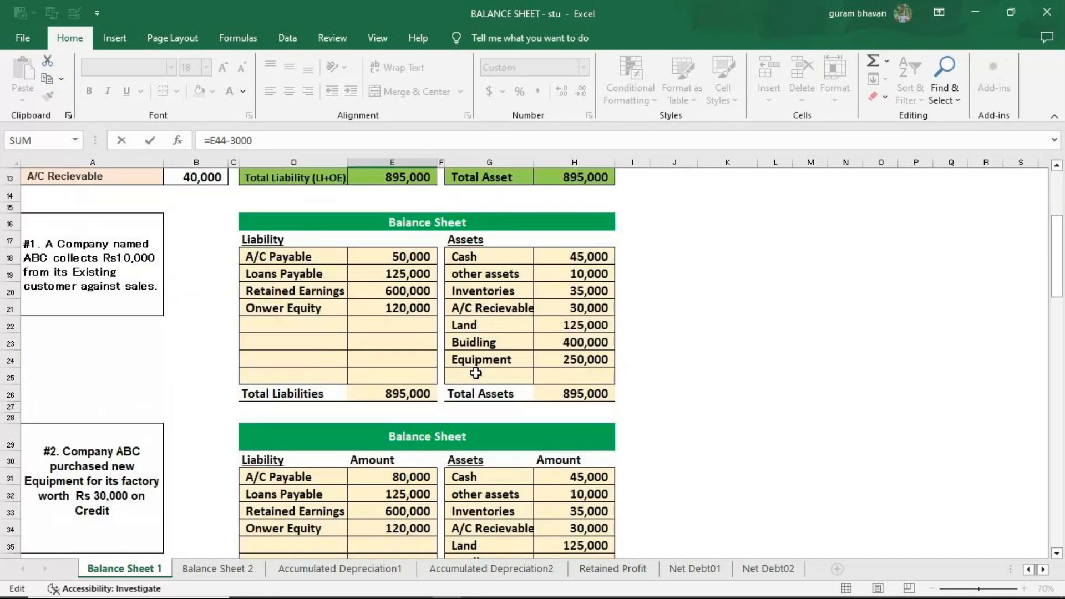
pyautogui.scroll(-1, 476, 373)
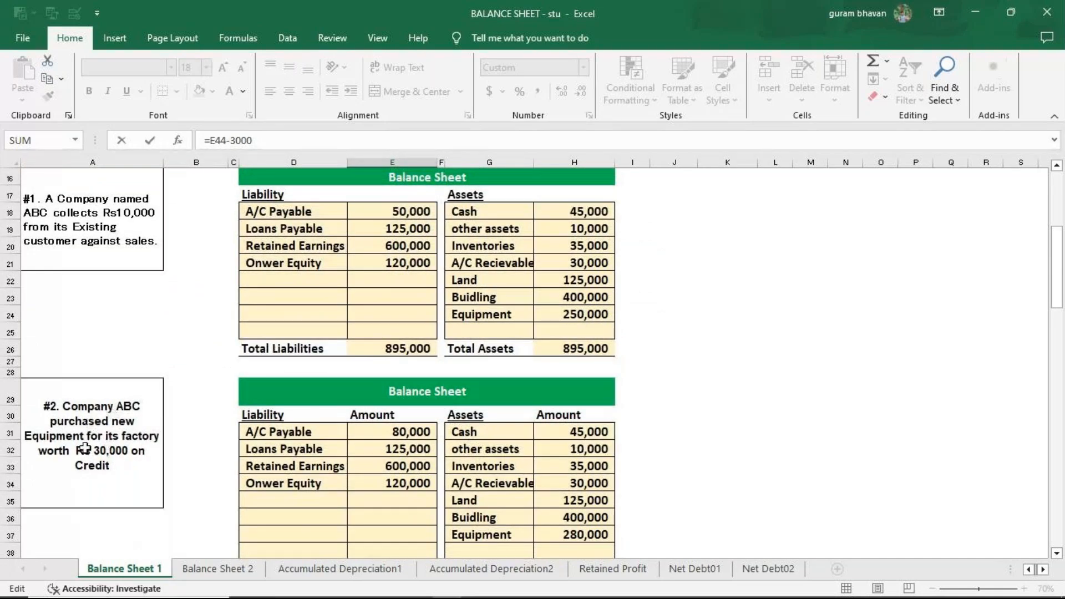
# Step: Inspect the exercise #2 formulas for the credit equipment purchase in Equipment (H37) and A/C Payable (E31)
pyautogui.click(589, 532)
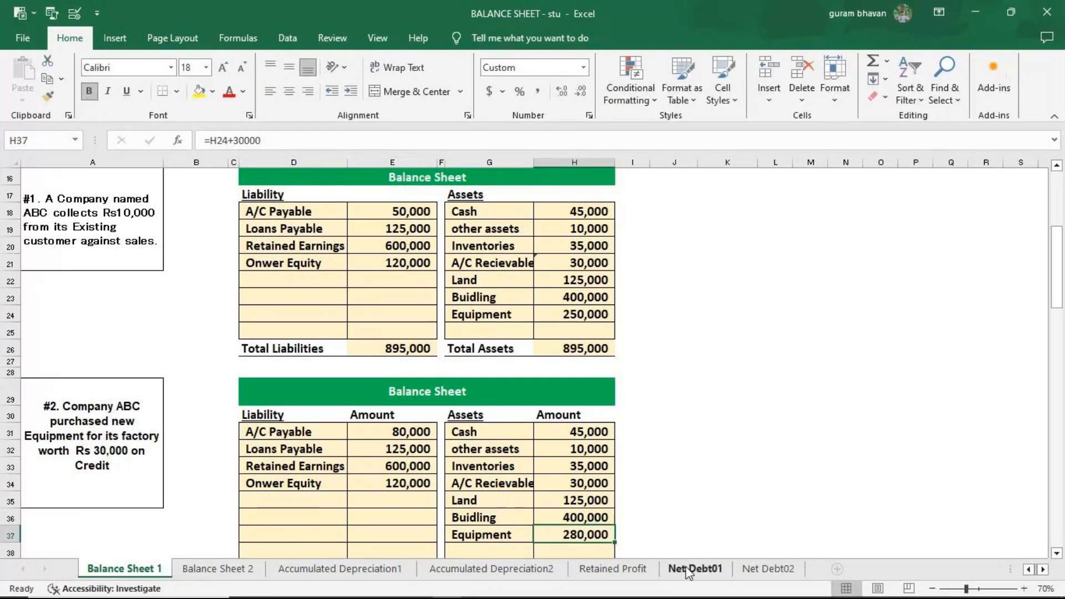
pyautogui.press('F2')
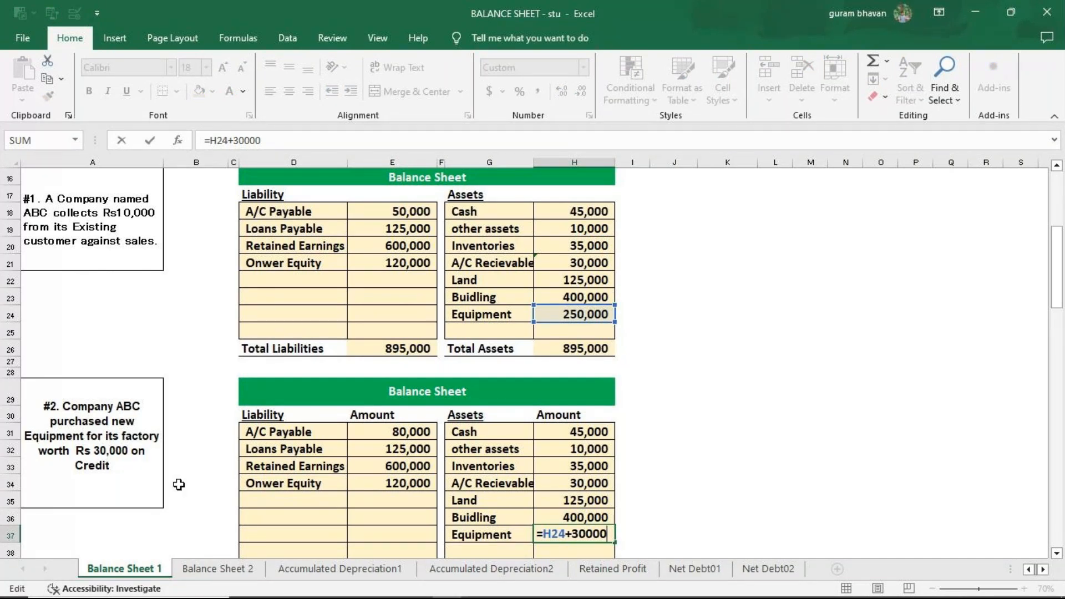
pyautogui.click(412, 436)
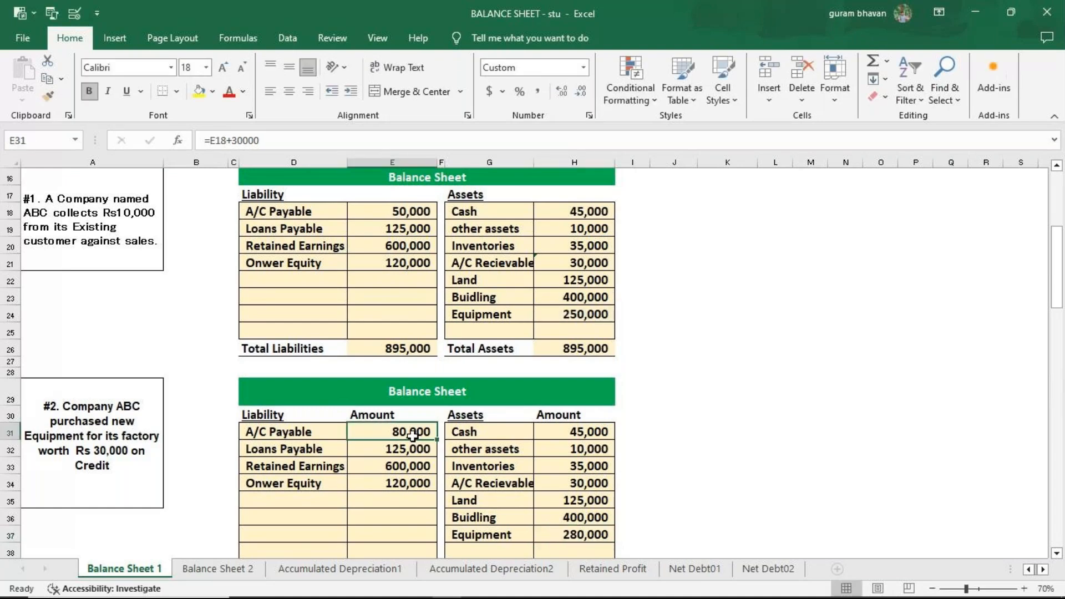
pyautogui.doubleClick(412, 435)
pyautogui.press('Return')
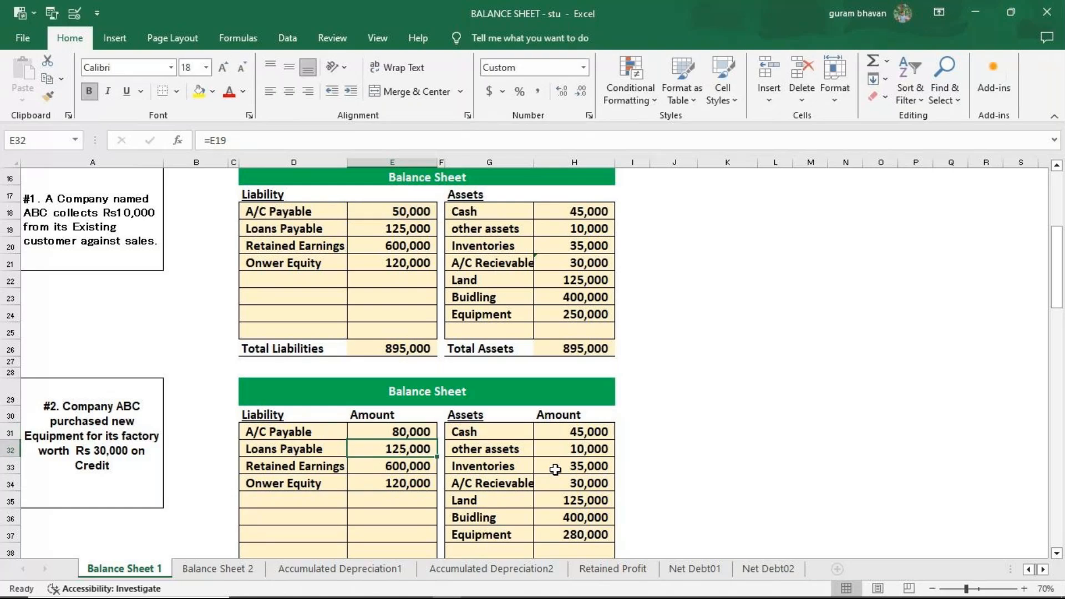
# Step: Review the transactions and balance sheets of exercises #2, #3 and #4
pyautogui.scroll(-2, 556, 472)
pyautogui.scroll(-2, 555, 444)
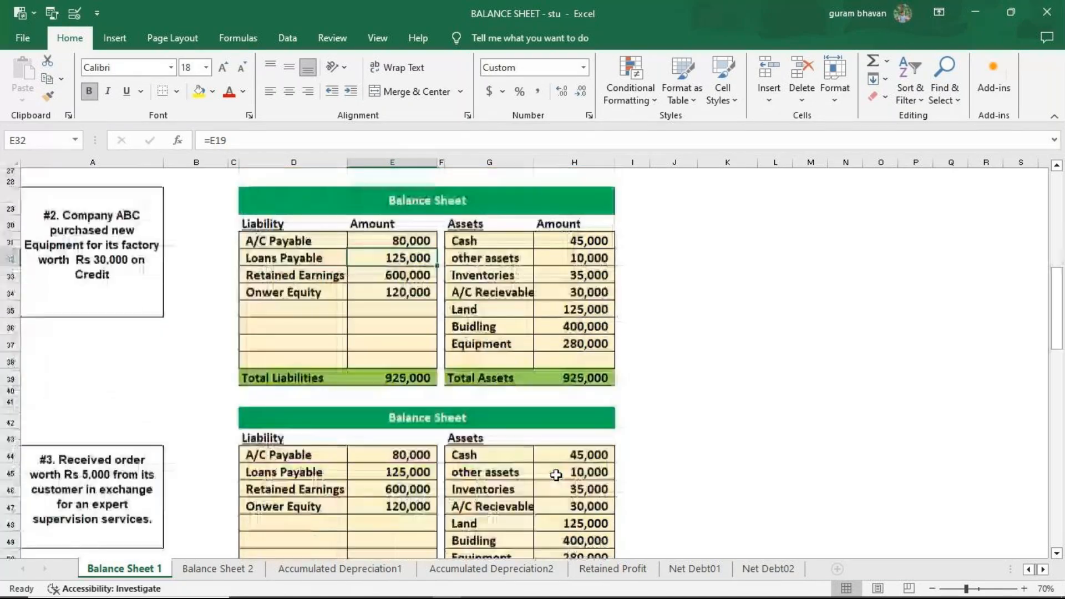
pyautogui.scroll(-1, 554, 409)
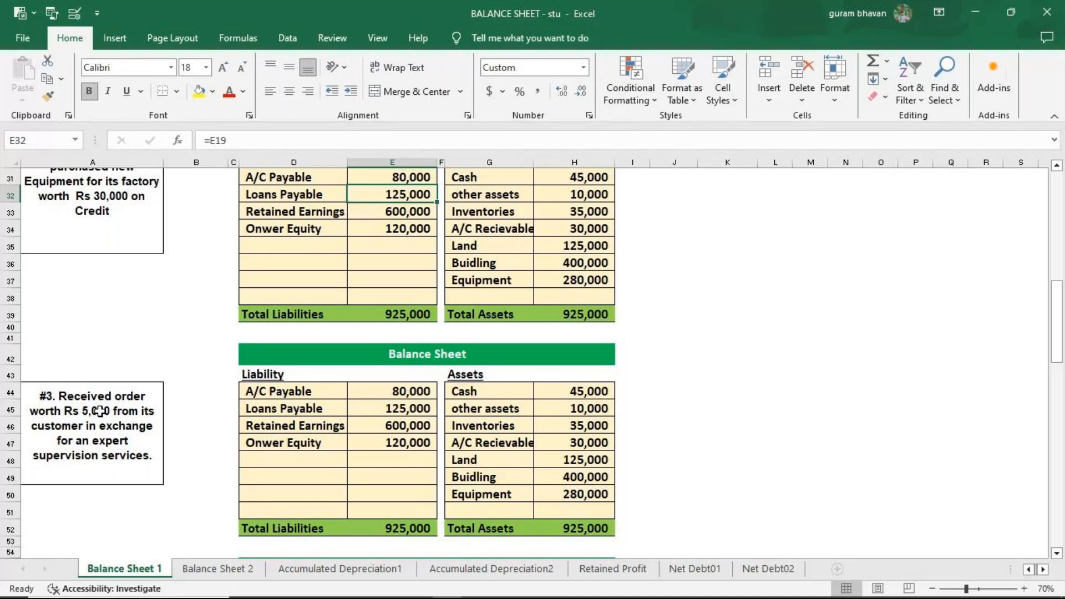
pyautogui.scroll(-3, 344, 407)
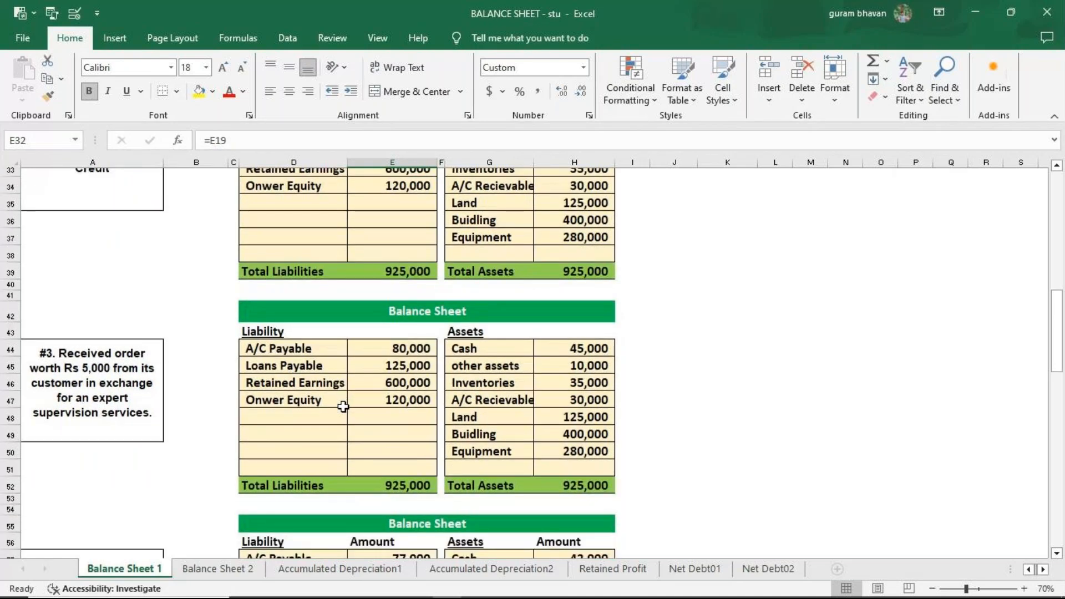
pyautogui.scroll(-2, 344, 406)
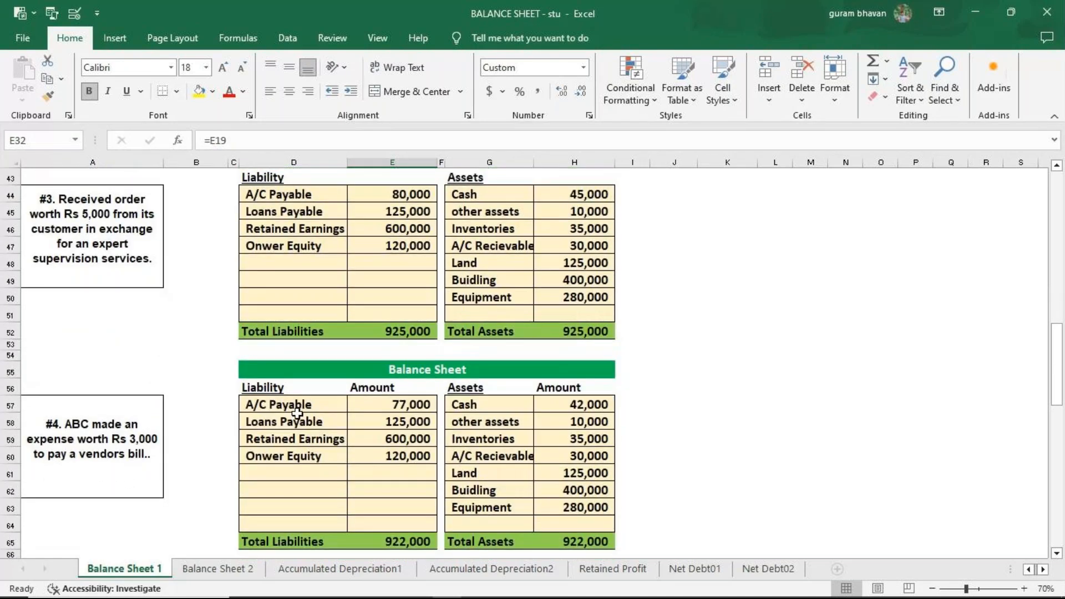
pyautogui.scroll(6, 309, 408)
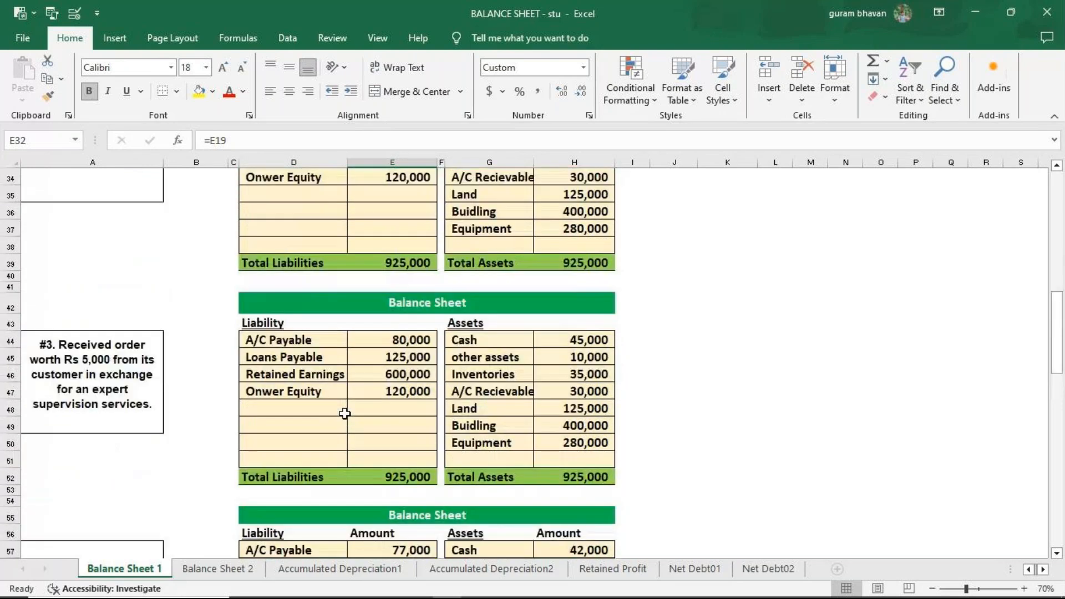
pyautogui.scroll(3, 250, 332)
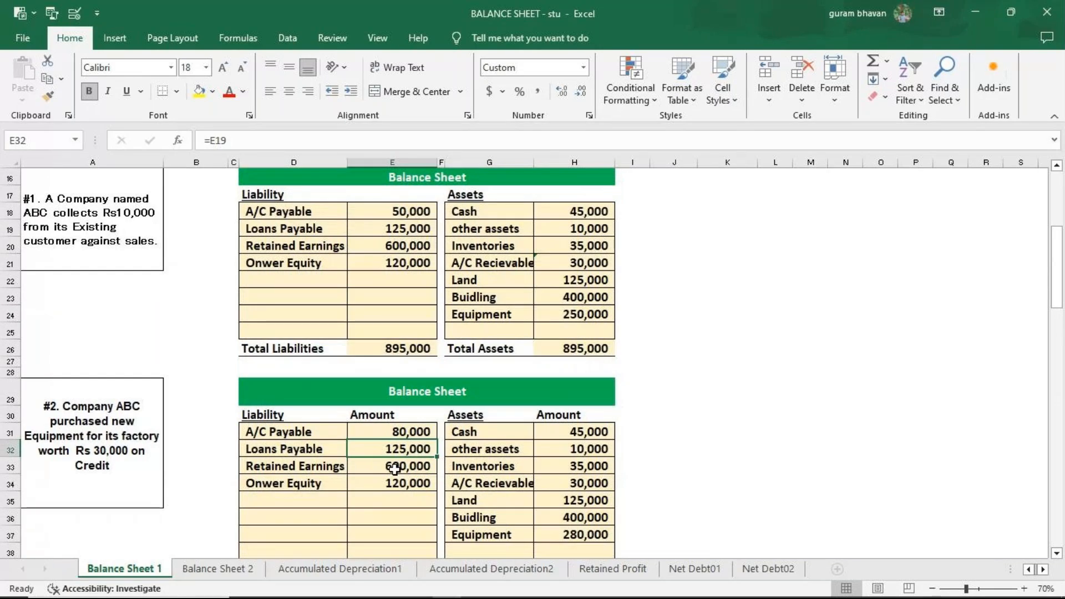
# Step: Inspect the exercise #2 A/C Payable formula (E31) and look over the balance sheets and transactions of exercises #3 to #5
pyautogui.click(427, 428)
pyautogui.scroll(-2, 426, 426)
pyautogui.scroll(-3, 427, 427)
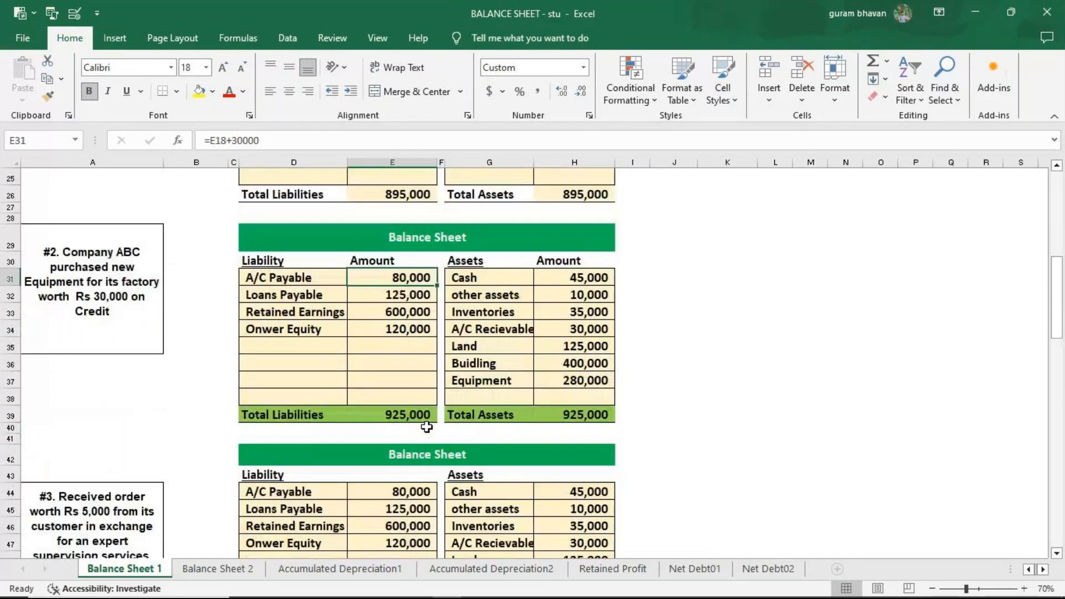
pyautogui.scroll(-1, 426, 427)
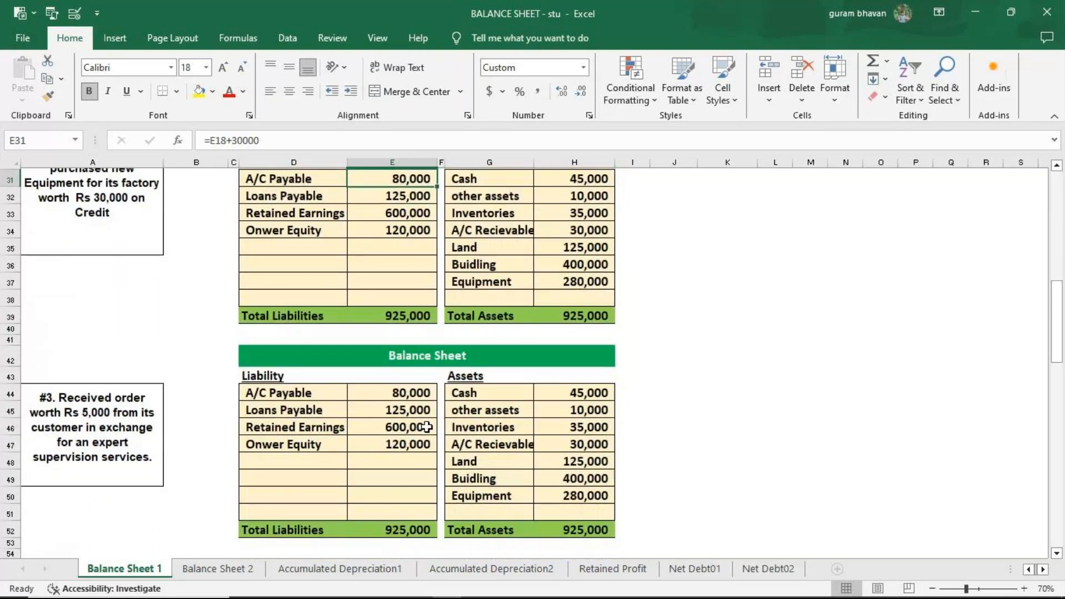
pyautogui.scroll(-3, 426, 428)
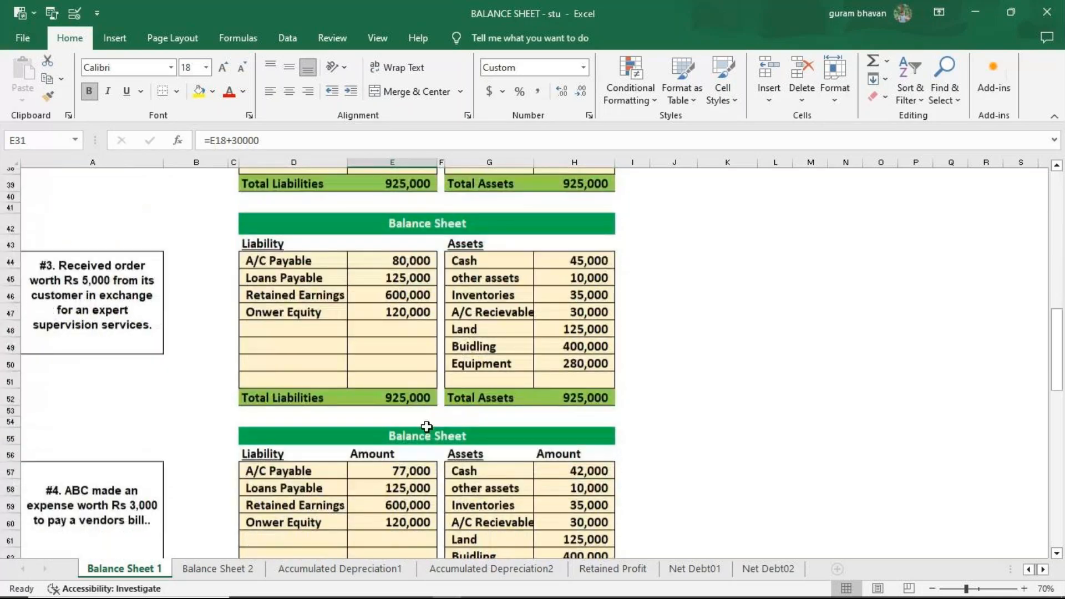
pyautogui.scroll(-2, 426, 427)
pyautogui.scroll(-3, 427, 426)
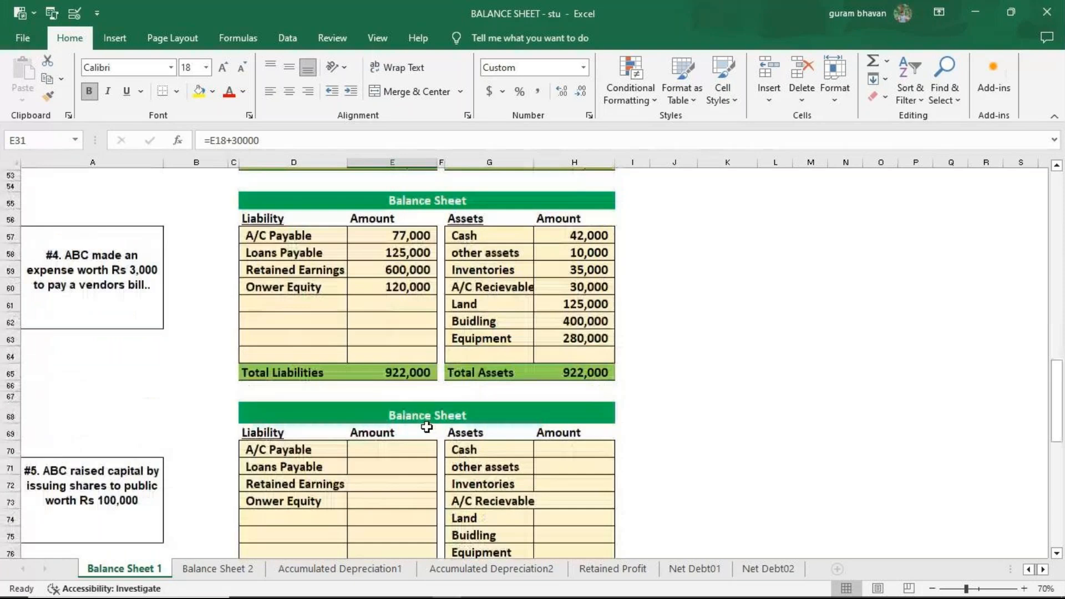
pyautogui.scroll(-3, 426, 428)
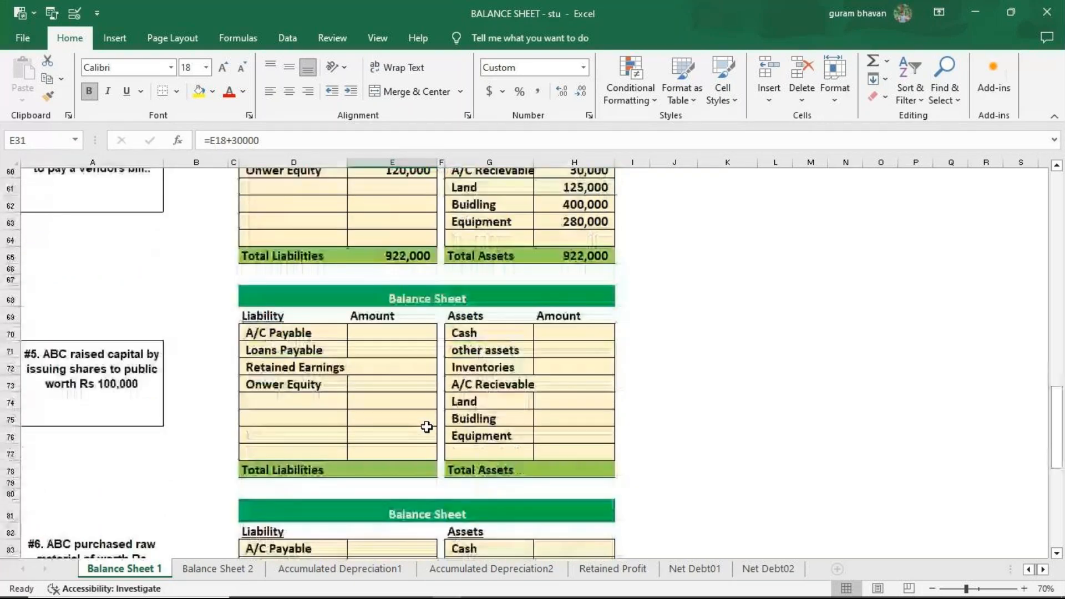
pyautogui.scroll(-1, 426, 426)
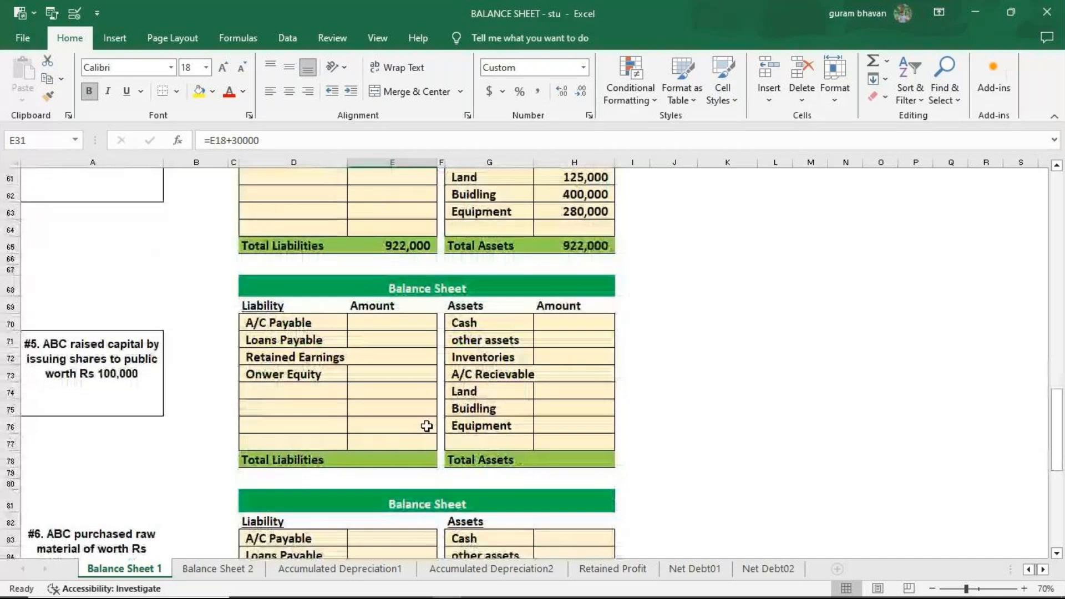
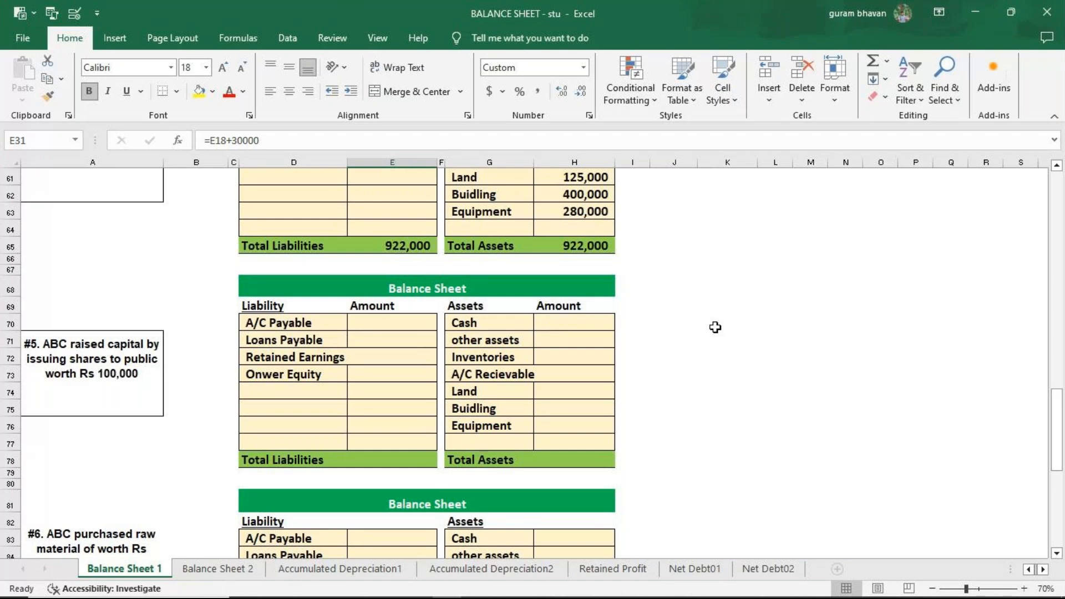
# Step: In the exercise #5 balance sheet, link Cash, other assets and Inventories (H70:H72) to the exercise #4 amounts in H57:H59
pyautogui.scroll(2, 715, 328)
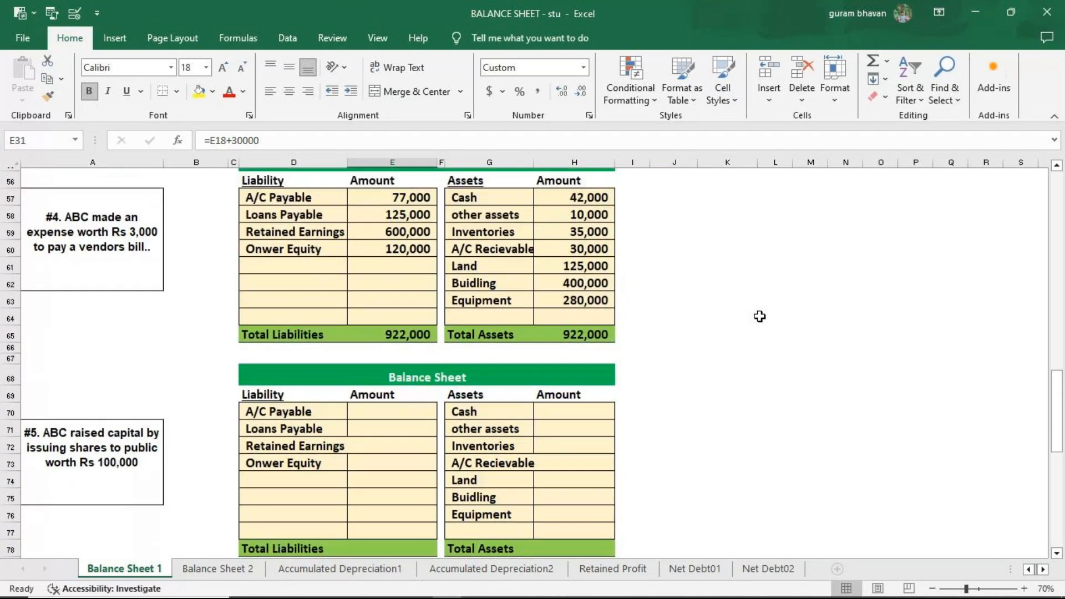
pyautogui.click(583, 427)
pyautogui.write('=')
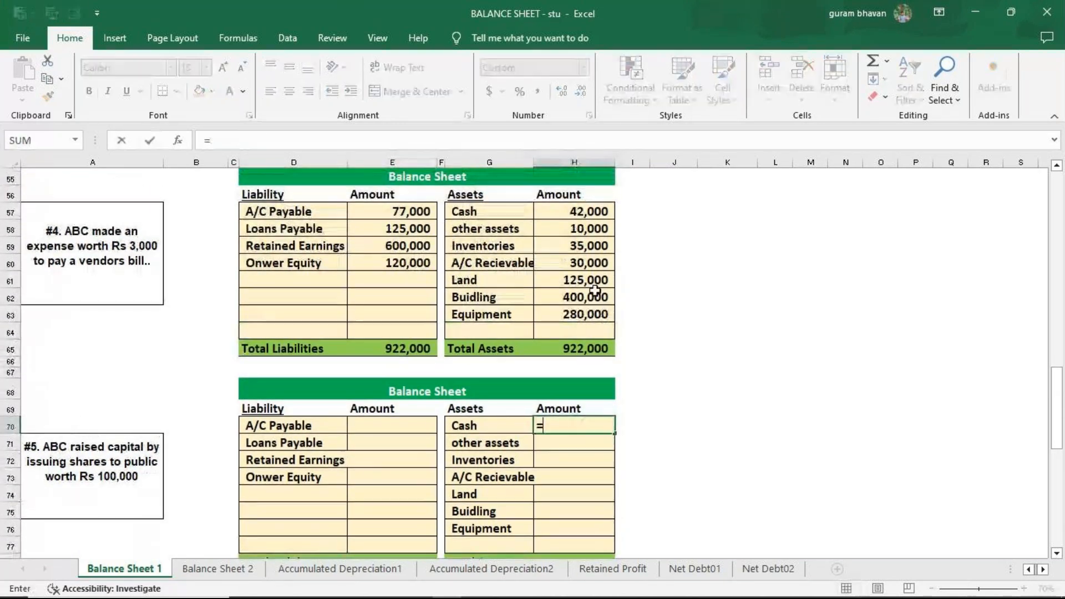
pyautogui.click(593, 218)
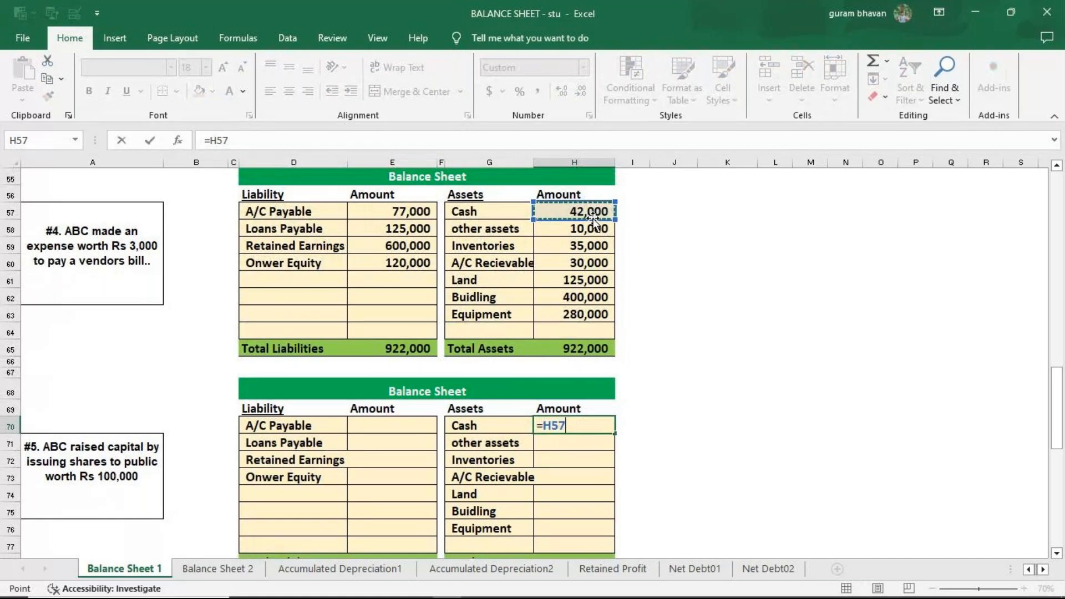
pyautogui.click(585, 228)
pyautogui.press('Return')
pyautogui.write('=')
pyautogui.click(581, 245)
pyautogui.press('Return')
# Step: Link exercise #5's A/C Receivable, Land, Building and Equipment amounts (H73:H76) to the exercise #4 amounts in H60:H63
pyautogui.write('=')
pyautogui.click(593, 262)
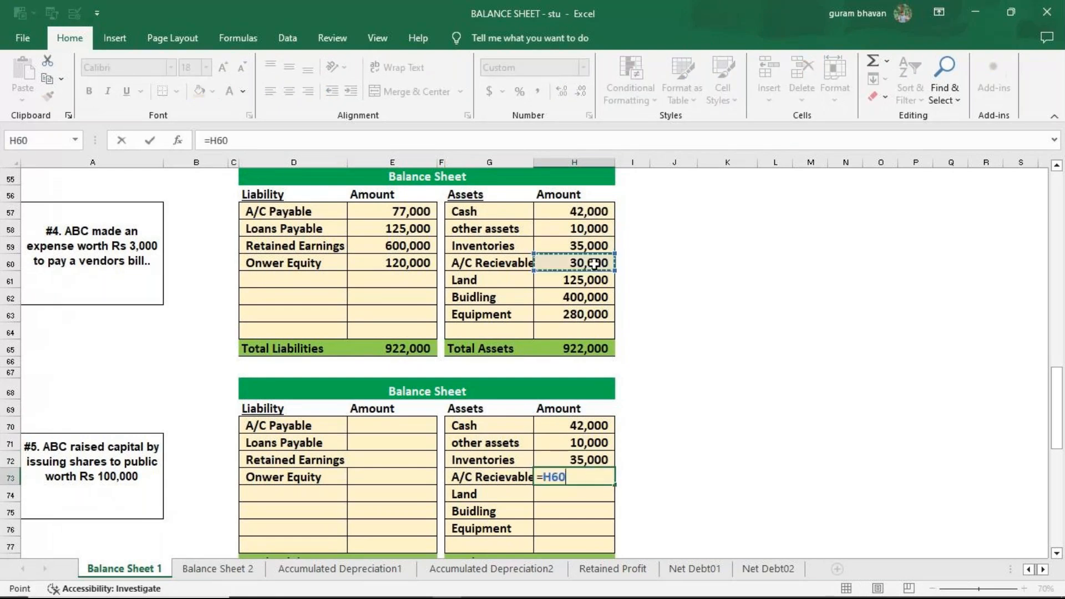
pyautogui.press('Return')
pyautogui.write('=')
pyautogui.click(593, 280)
pyautogui.press('Return')
pyautogui.write('=')
pyautogui.click(590, 295)
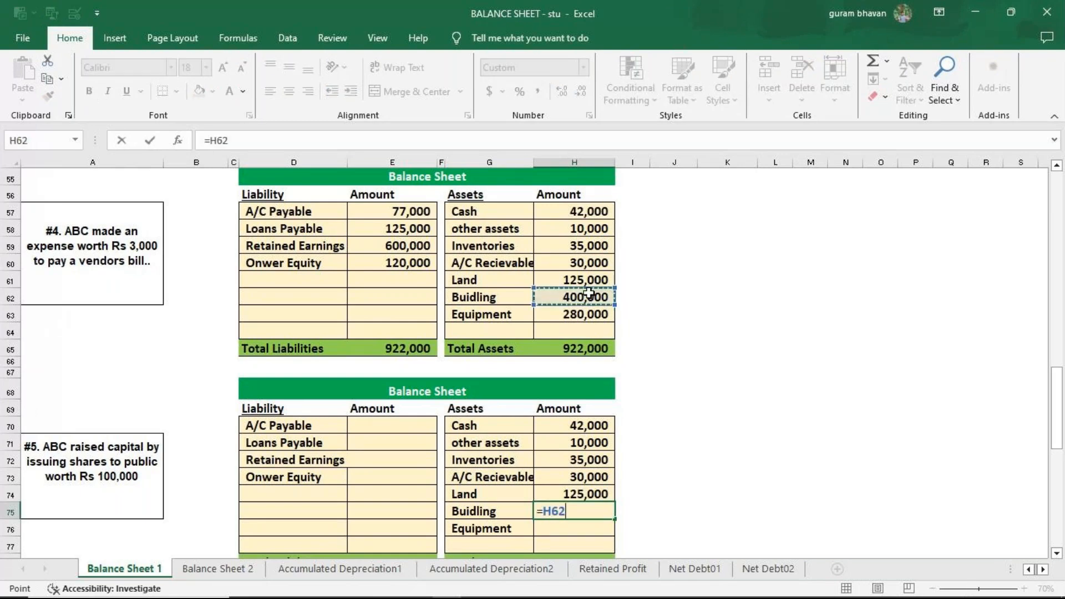
pyautogui.press('Return')
pyautogui.write('=')
pyautogui.click(583, 312)
pyautogui.press('Return')
# Step: Link exercise #5's A/C Payable and Loans Payable amounts (E70:E71) to the exercise #4 amounts in E57:E58
pyautogui.click(397, 426)
pyautogui.write('=')
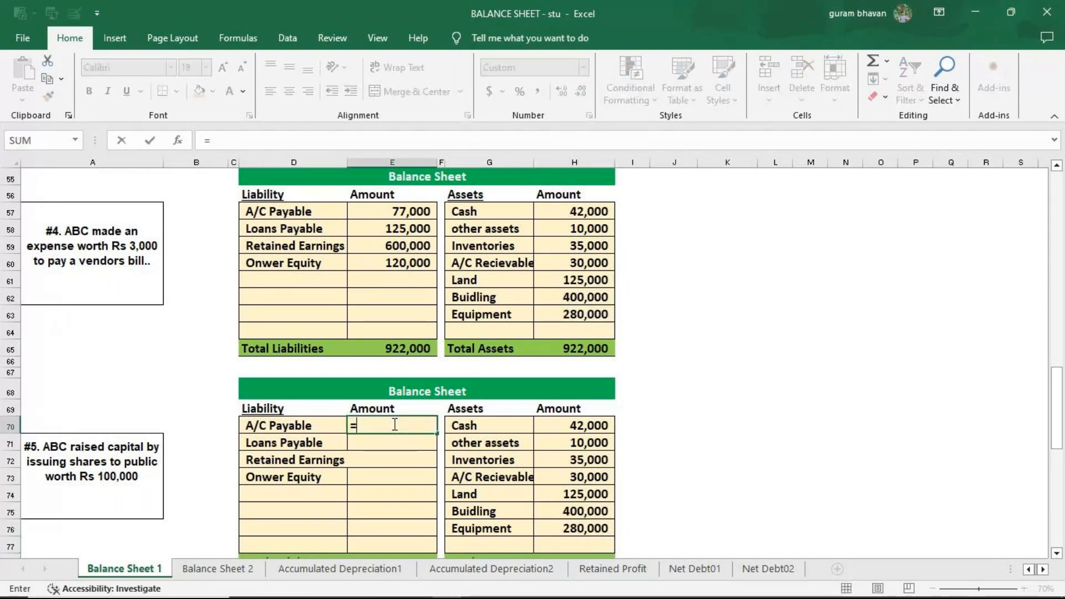
pyautogui.click(403, 212)
pyautogui.press('Return')
pyautogui.write('=')
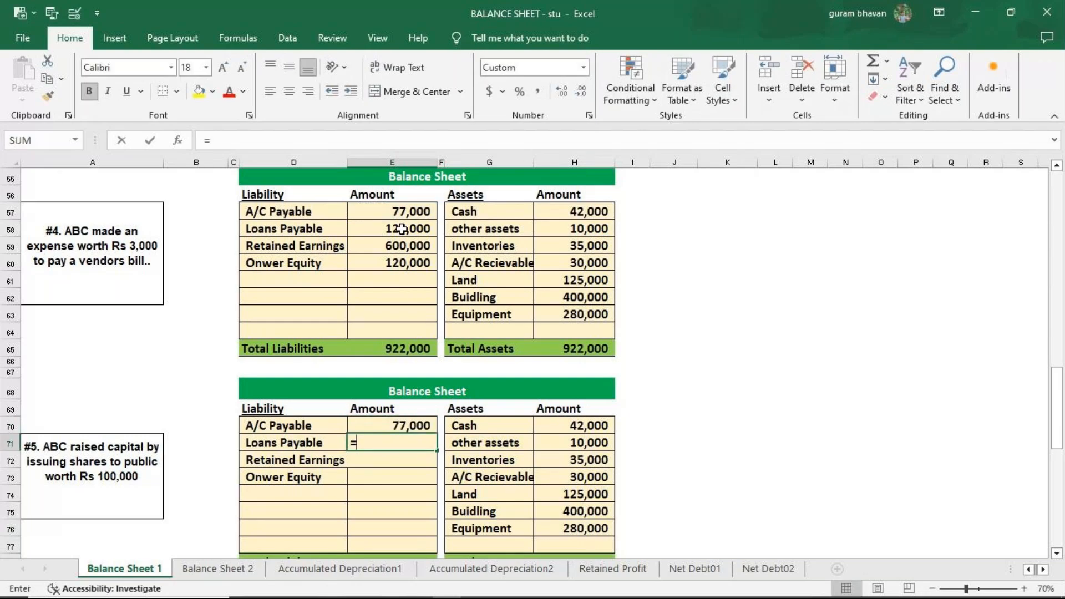
pyautogui.click(401, 232)
pyautogui.press('Return')
# Step: Link exercise #5's Retained Earnings and Owner Equity amounts (E72:E73) to the exercise #4 amounts in E59:E60
pyautogui.write('=')
pyautogui.click(405, 250)
pyautogui.press('Return')
pyautogui.write('=')
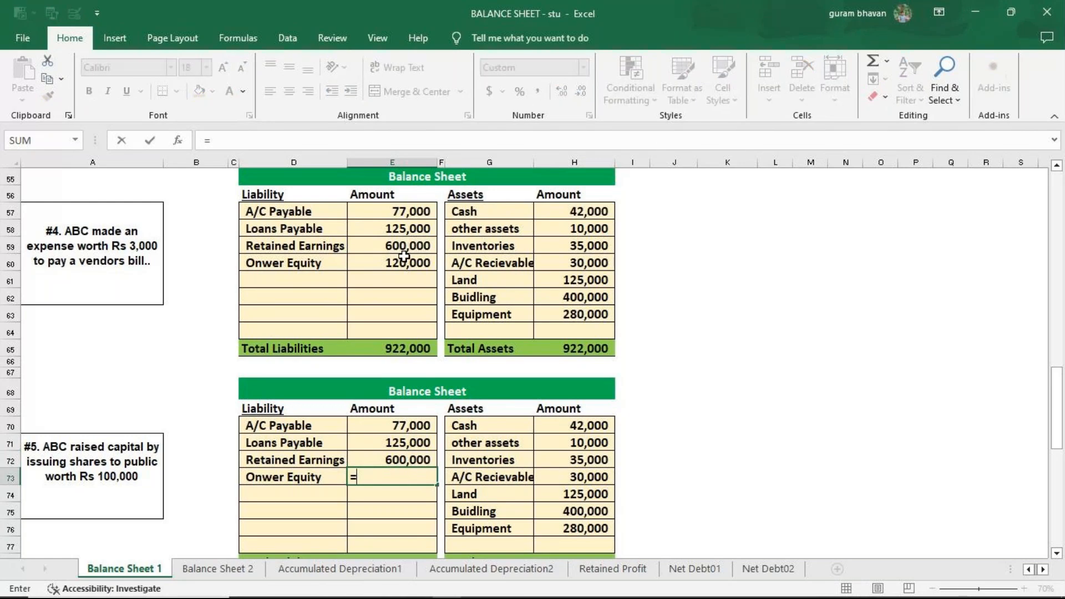
pyautogui.click(409, 272)
pyautogui.press('Up')
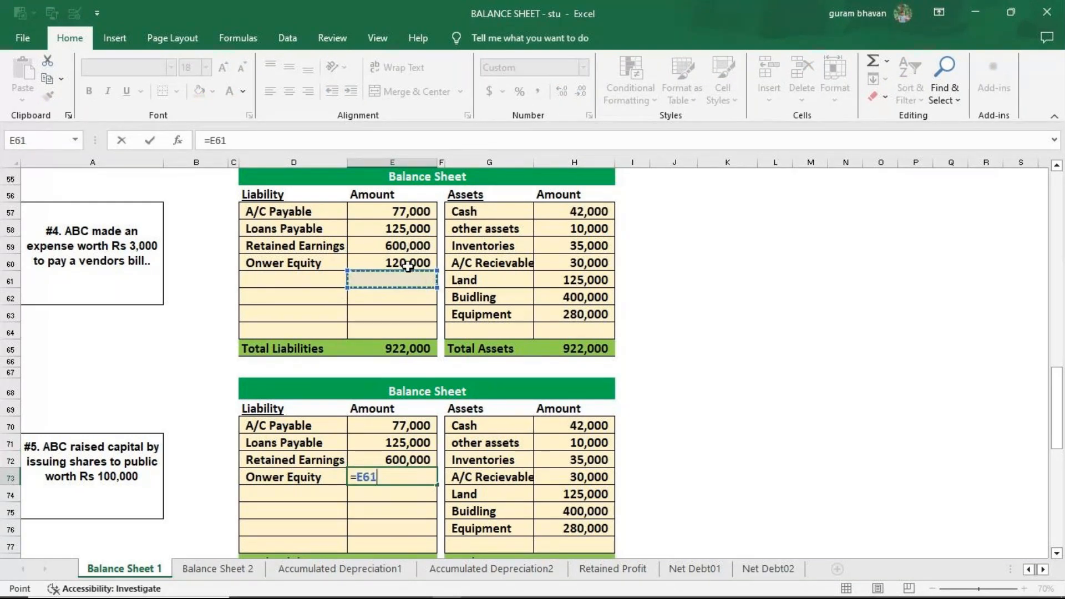
pyautogui.press('Return')
# Step: Total exercise #5's liabilities in E78 with =SUM(E70:E77) and its assets in H78 with =SUM(H70:H77)
pyautogui.scroll(-1, 416, 444)
pyautogui.click(406, 511)
pyautogui.hotkey('alt', '=')
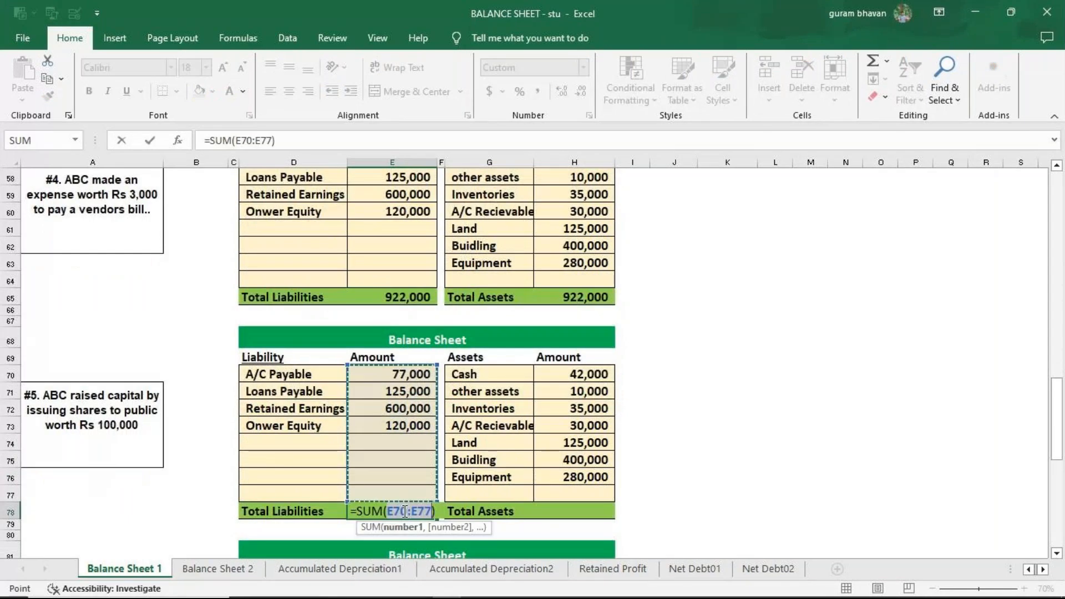
pyautogui.press('Return')
pyautogui.click(567, 512)
pyautogui.hotkey('alt', '=')
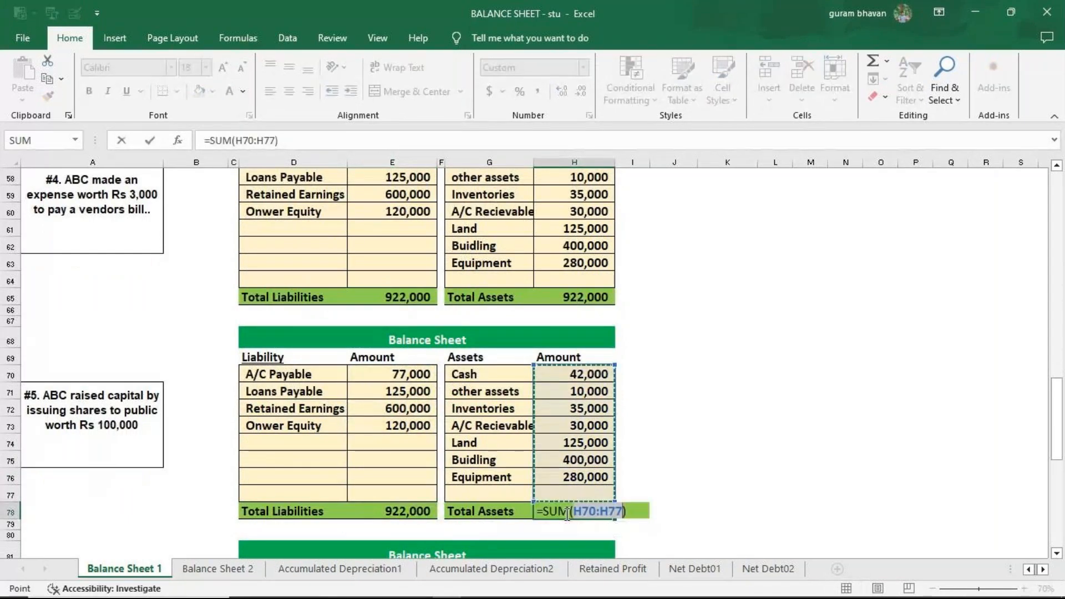
pyautogui.press('Return')
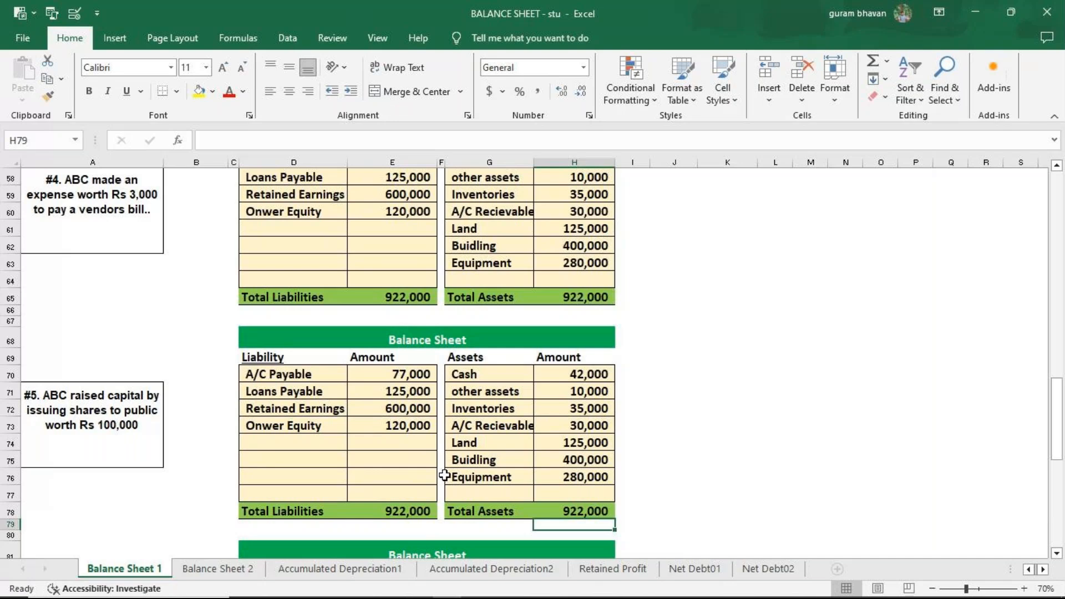
# Step: Add the Rs 100,000 share issue to exercise #5's Owner Equity (E73) by extending its formula to =E60+100000
pyautogui.click(383, 425)
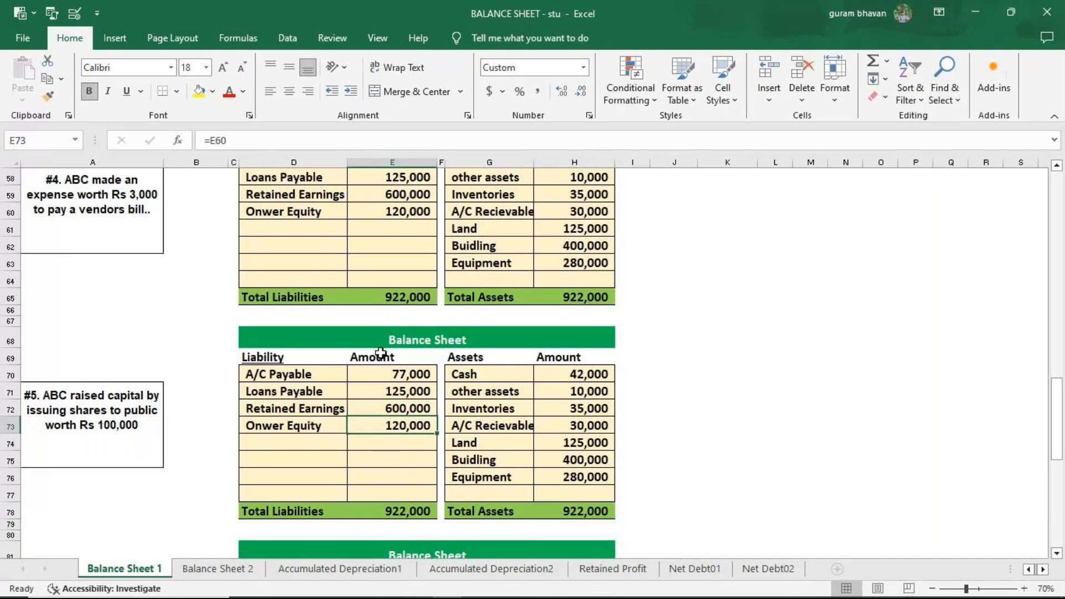
pyautogui.press('F2')
pyautogui.write('+100000')
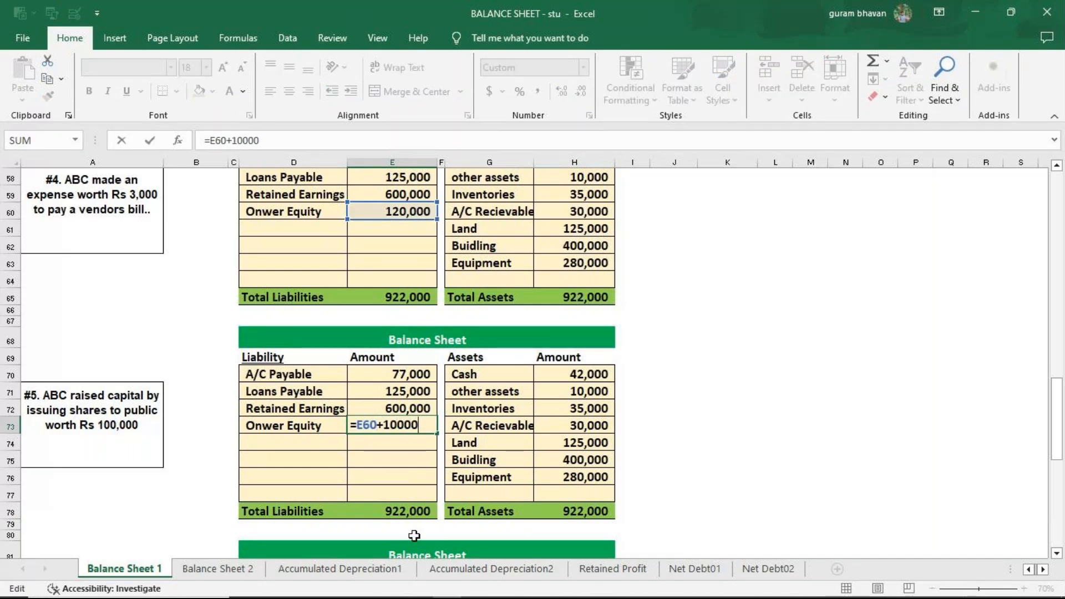
pyautogui.press('Return')
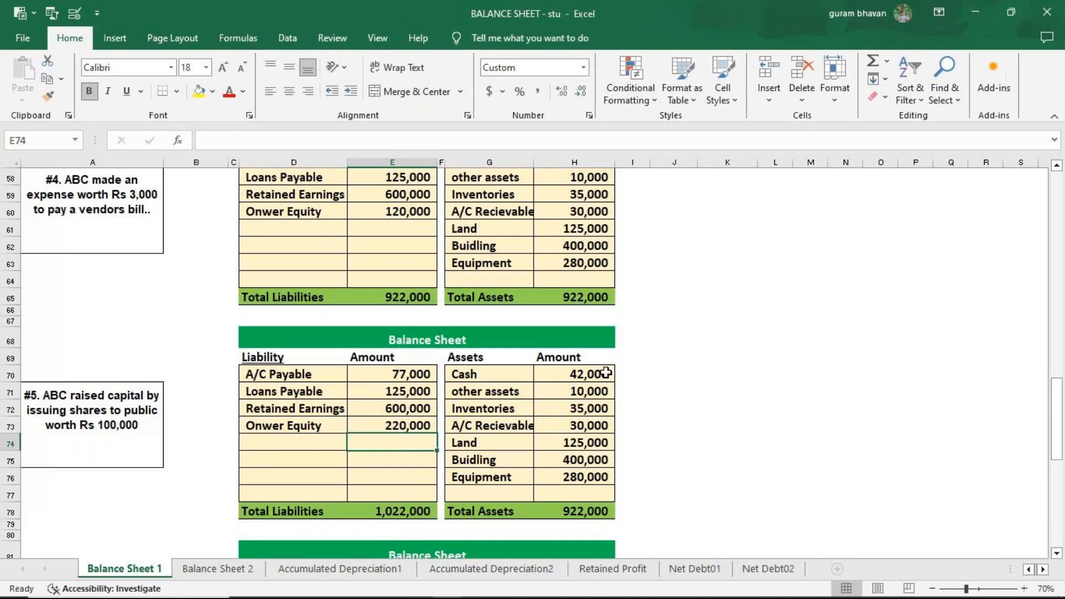
# Step: Increase exercise #5's Cash (H70) by the capital raised, changing its formula to =H57+100000
pyautogui.click(596, 373)
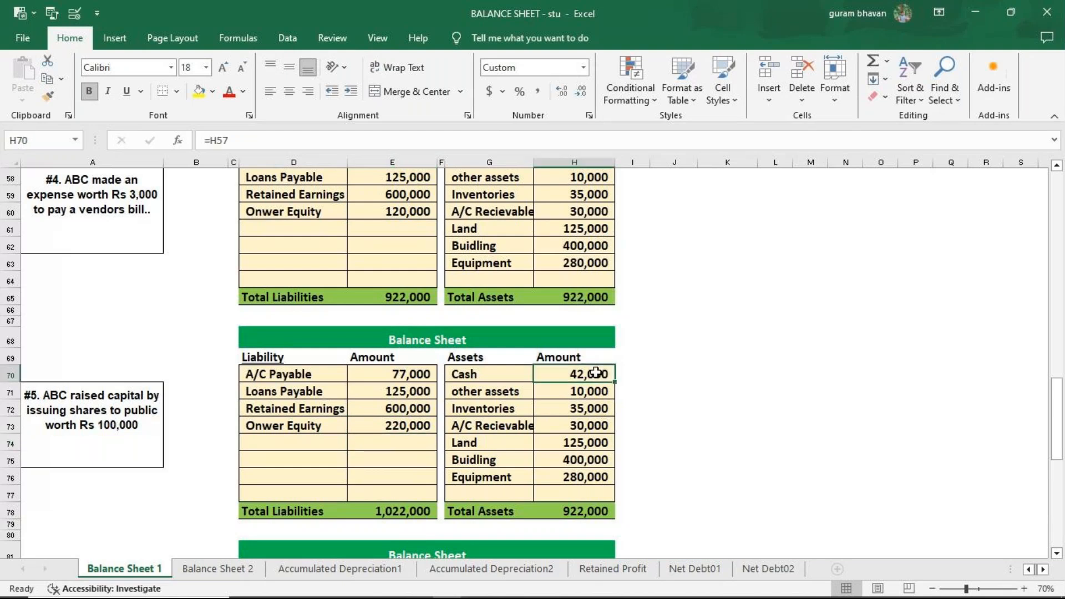
pyautogui.doubleClick(597, 373)
pyautogui.write('+100000')
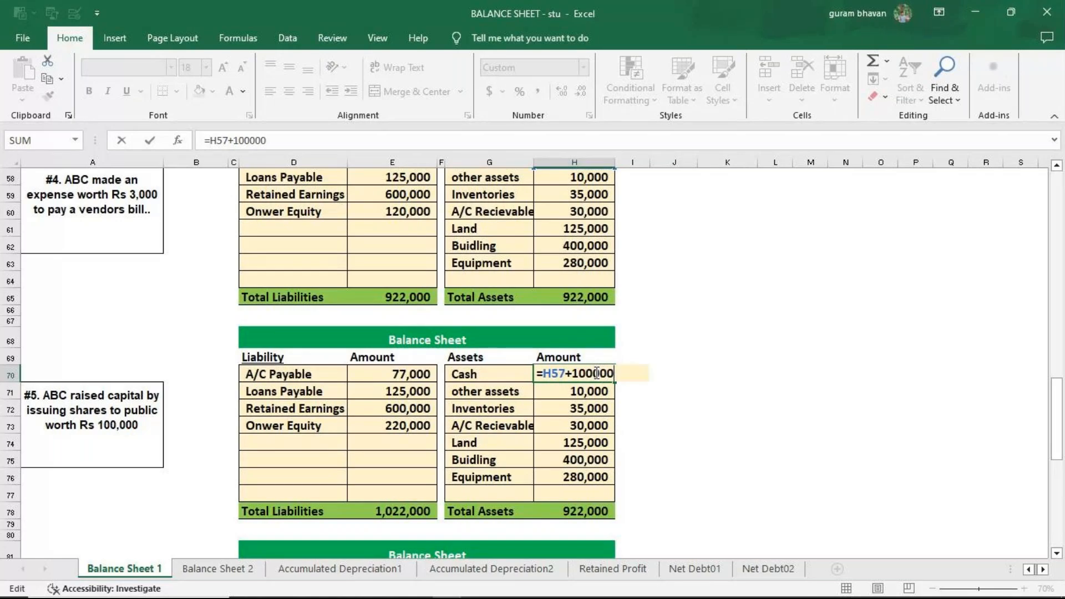
pyautogui.press('Return')
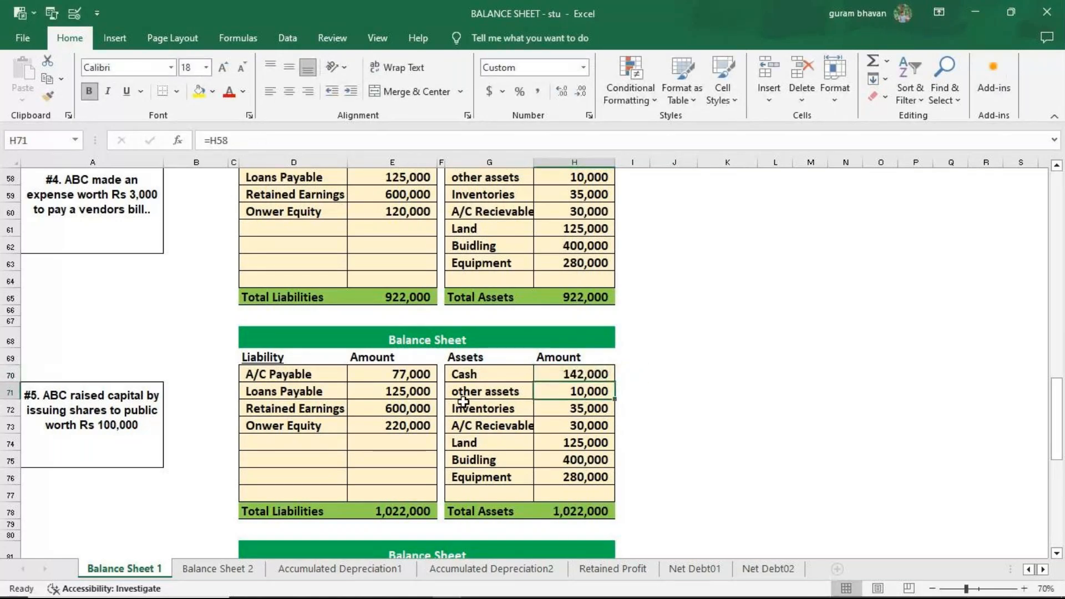
# Step: Link exercise #6's Cash and other assets amounts (H83:H84) to the exercise #5 amounts in H70:H71
pyautogui.scroll(-2, 464, 401)
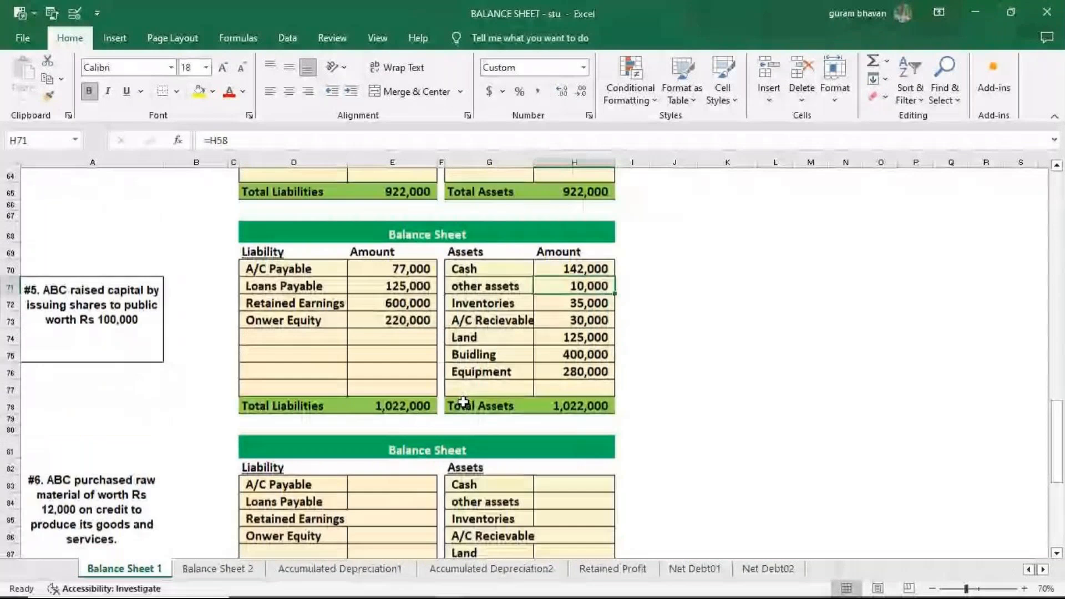
pyautogui.scroll(-1, 463, 400)
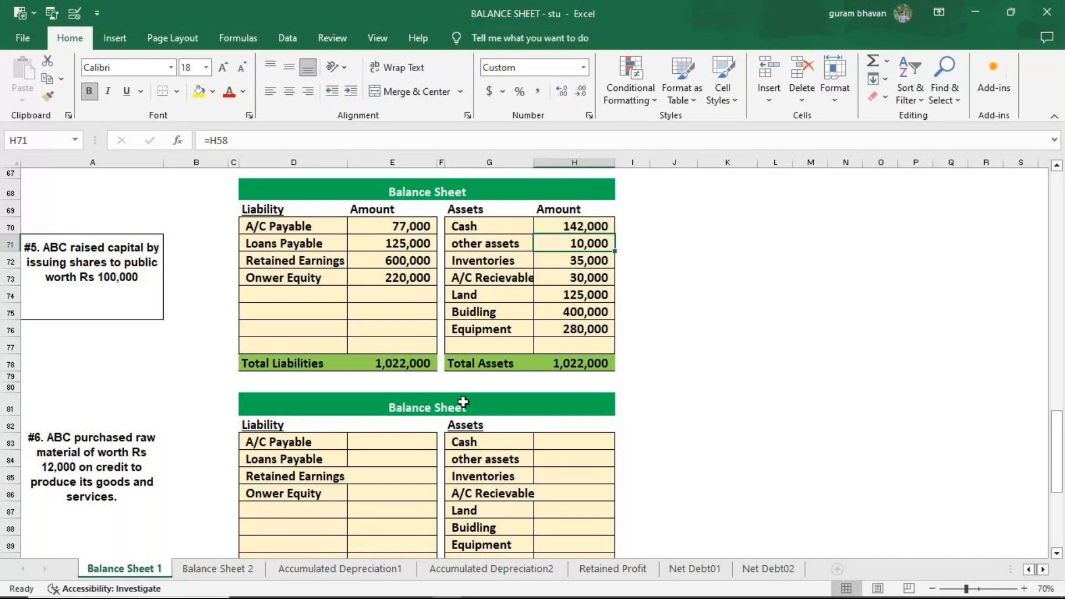
pyautogui.scroll(-1, 539, 461)
pyautogui.scroll(-1, 539, 461)
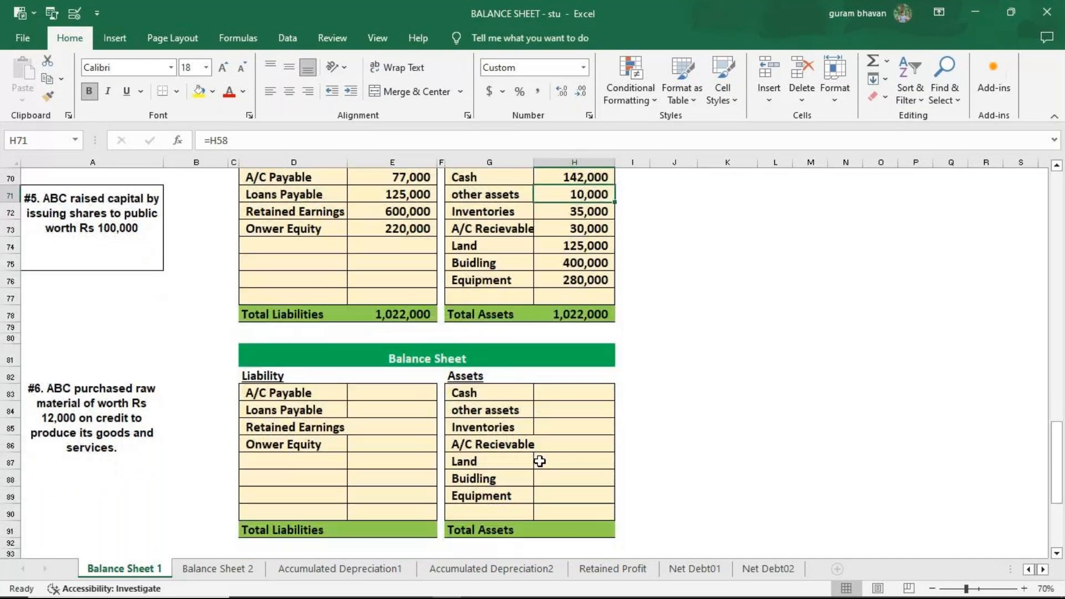
pyautogui.click(583, 394)
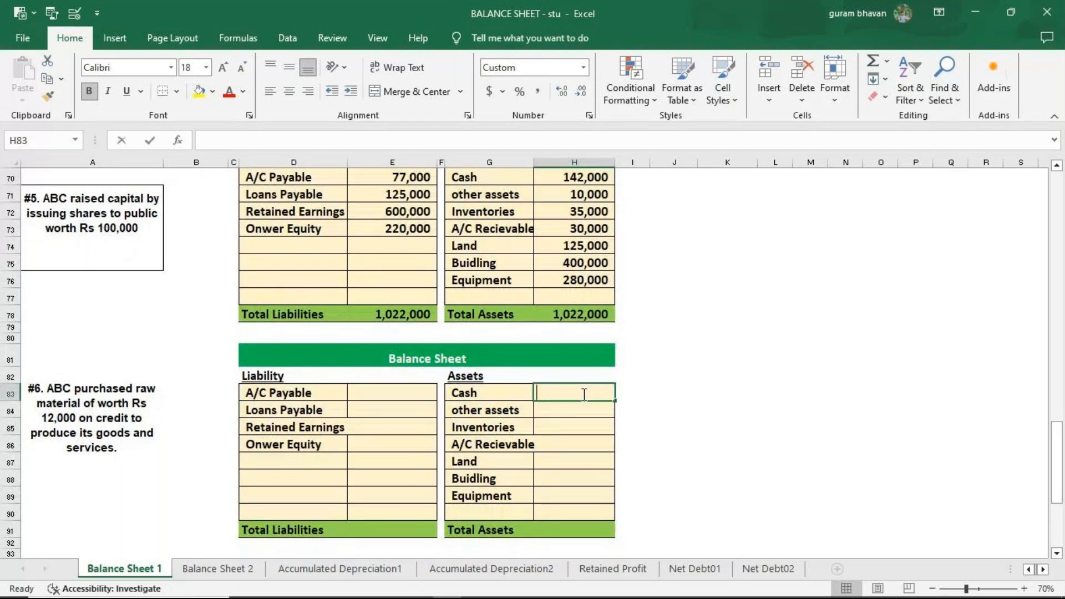
pyautogui.write('=')
pyautogui.click(590, 182)
pyautogui.press('Return')
pyautogui.write('=')
pyautogui.click(590, 194)
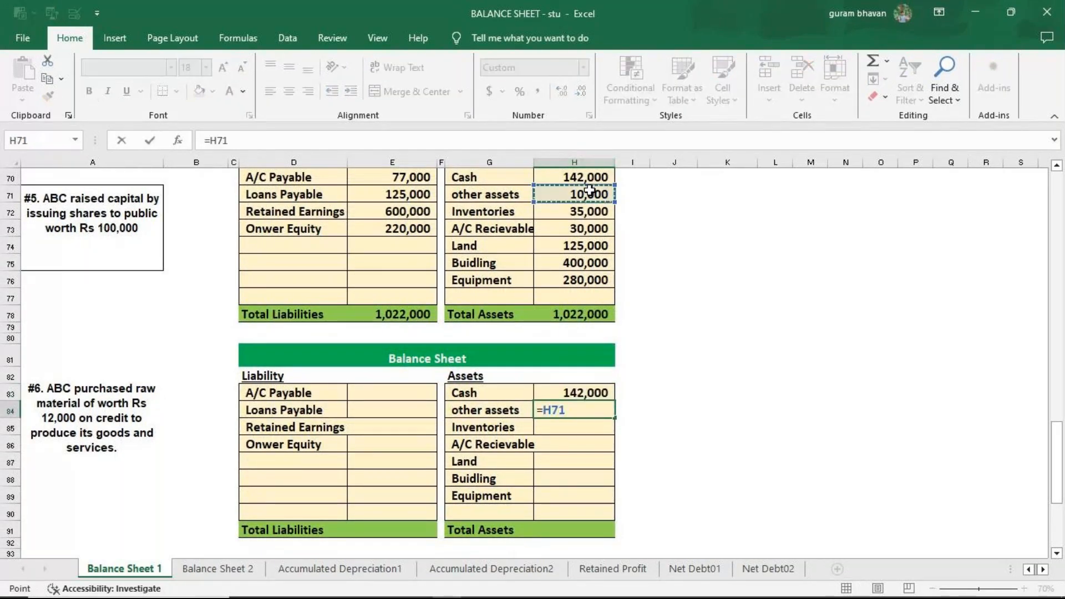
pyautogui.press('Return')
# Step: Link exercise #6's Inventories and A/C Receivable amounts (H85:H86) to the exercise #5 amounts in H72:H73
pyautogui.write('=')
pyautogui.click(589, 212)
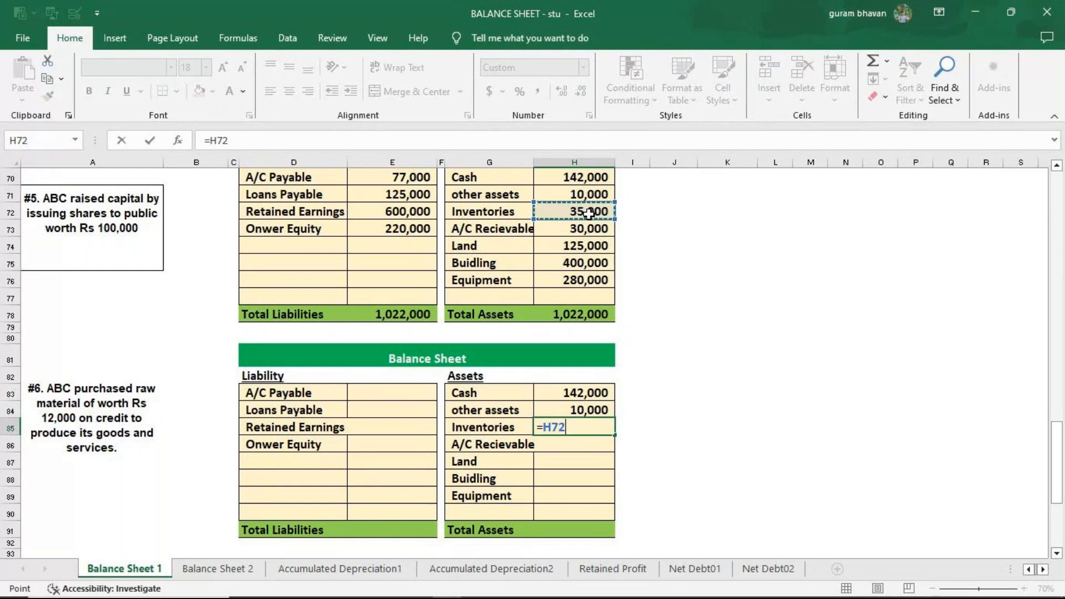
pyautogui.press('Return')
pyautogui.write('=')
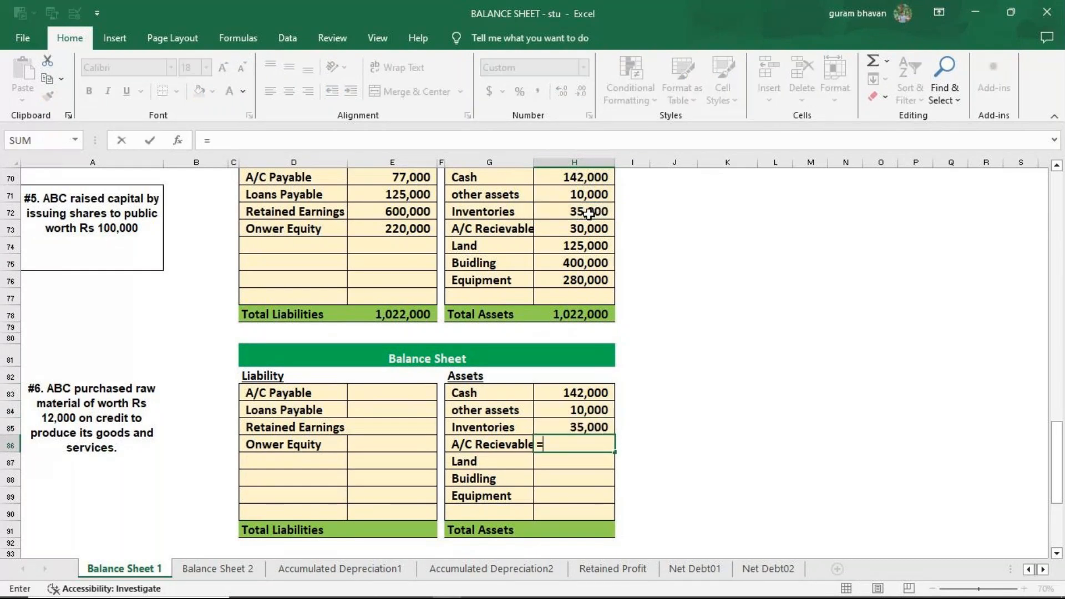
pyautogui.click(591, 228)
pyautogui.press('Return')
# Step: Link exercise #6's Land, Building and Equipment amounts (H87:H89) to the exercise #5 amounts in H74:H76
pyautogui.write('=')
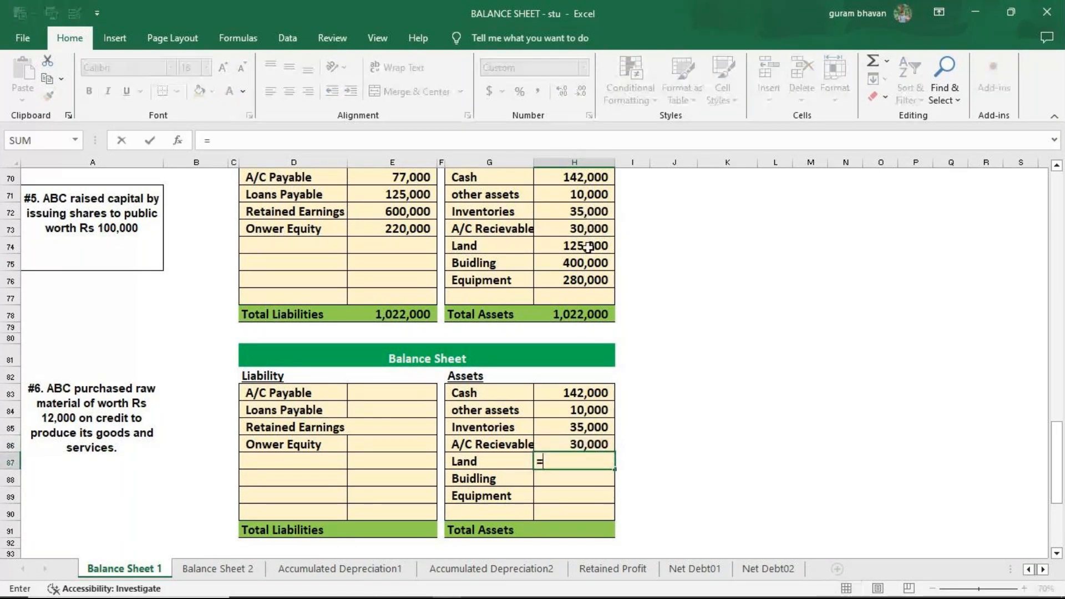
pyautogui.click(588, 246)
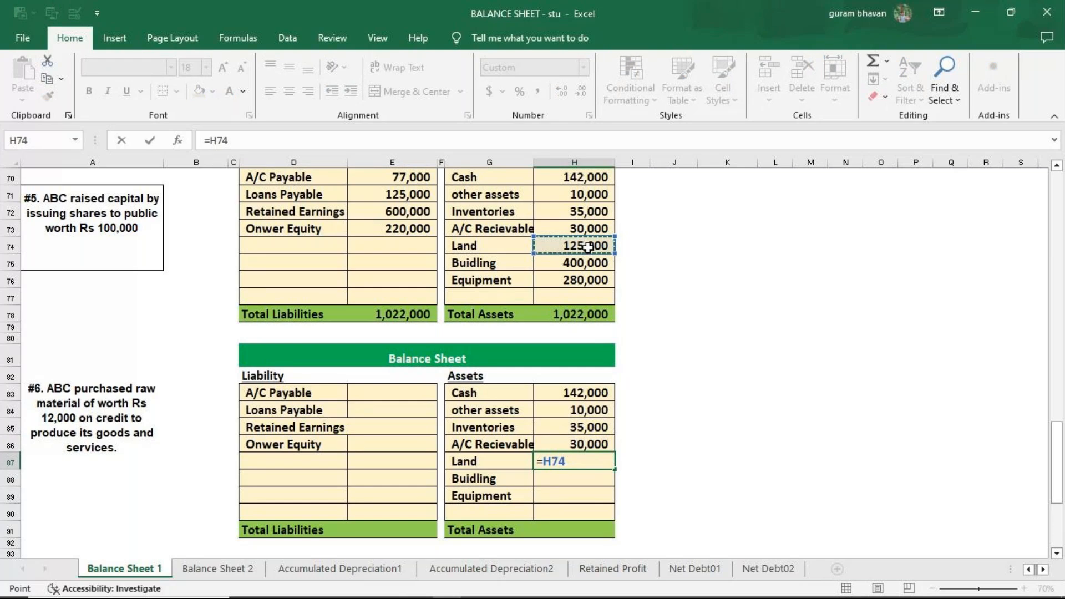
pyautogui.press('Return')
pyautogui.write('=')
pyautogui.click(577, 264)
pyautogui.press('Return')
pyautogui.write('=')
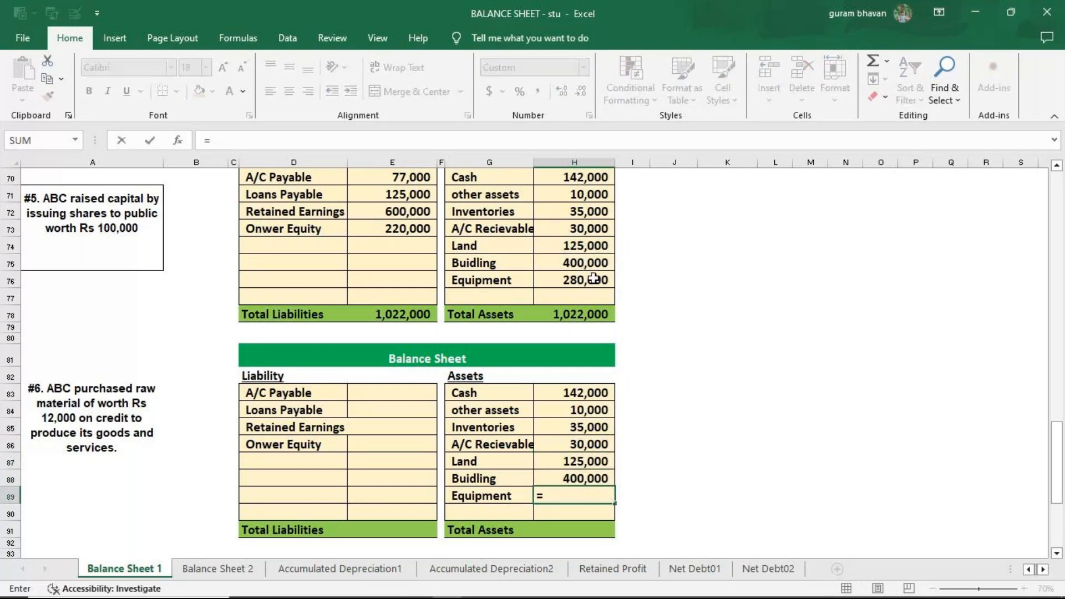
pyautogui.click(586, 280)
pyautogui.press('Return')
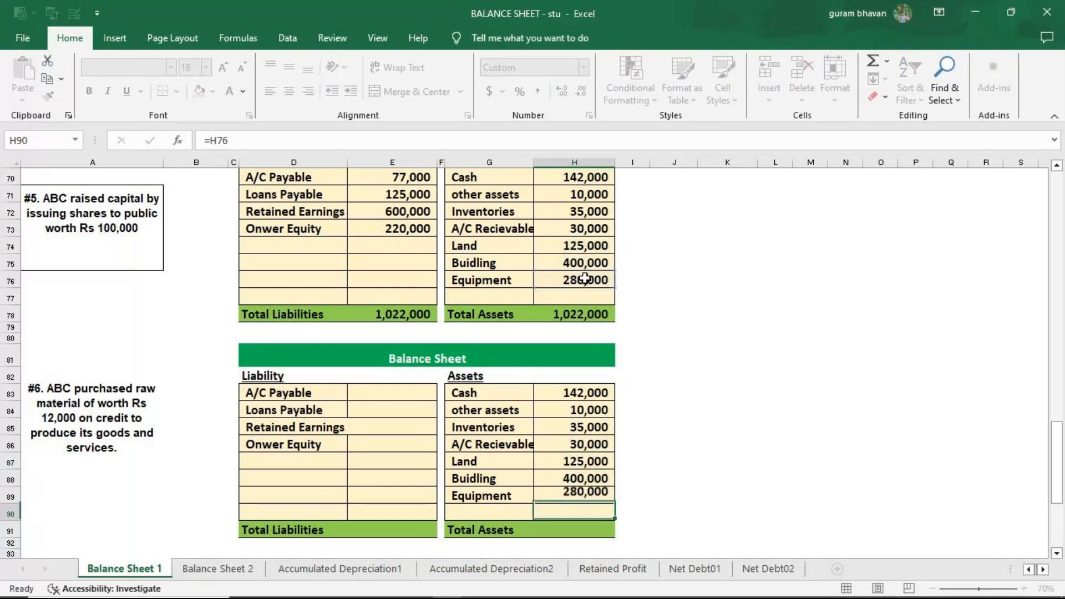
# Step: Link exercise #6's A/C Payable and Loans Payable amounts (E83:E84) to the exercise #5 amounts in E70:E71
pyautogui.click(392, 393)
pyautogui.write('=')
pyautogui.click(391, 176)
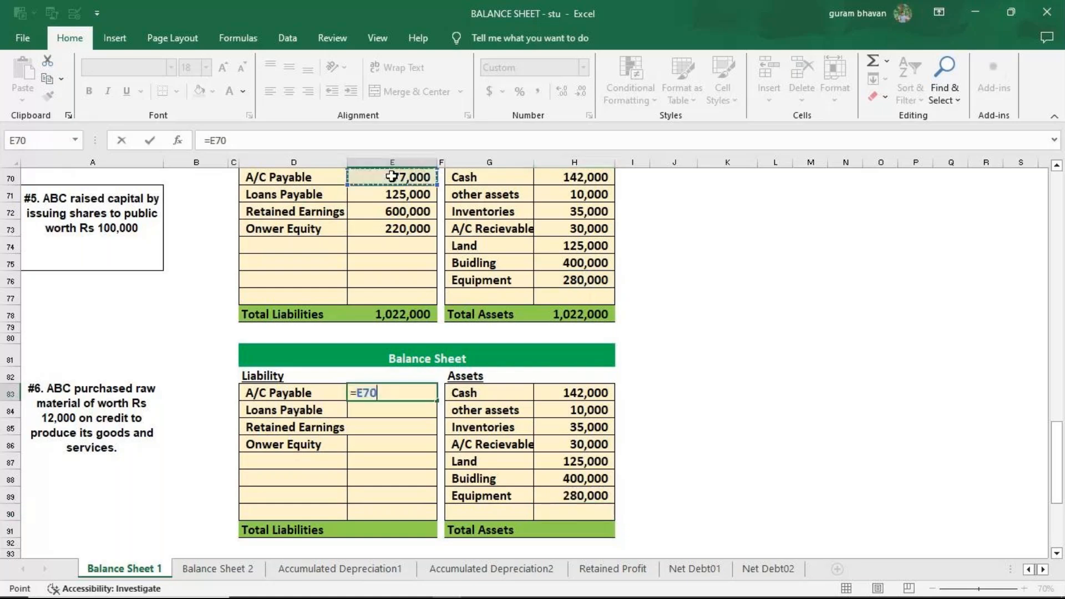
pyautogui.press('Return')
pyautogui.write('=')
pyautogui.click(400, 192)
pyautogui.press('Return')
# Step: Link exercise #6's Retained Earnings and Owner Equity amounts (E85:E86) to the exercise #5 amounts in E72:E73
pyautogui.write('=')
pyautogui.click(405, 214)
pyautogui.press('Return')
pyautogui.write('=')
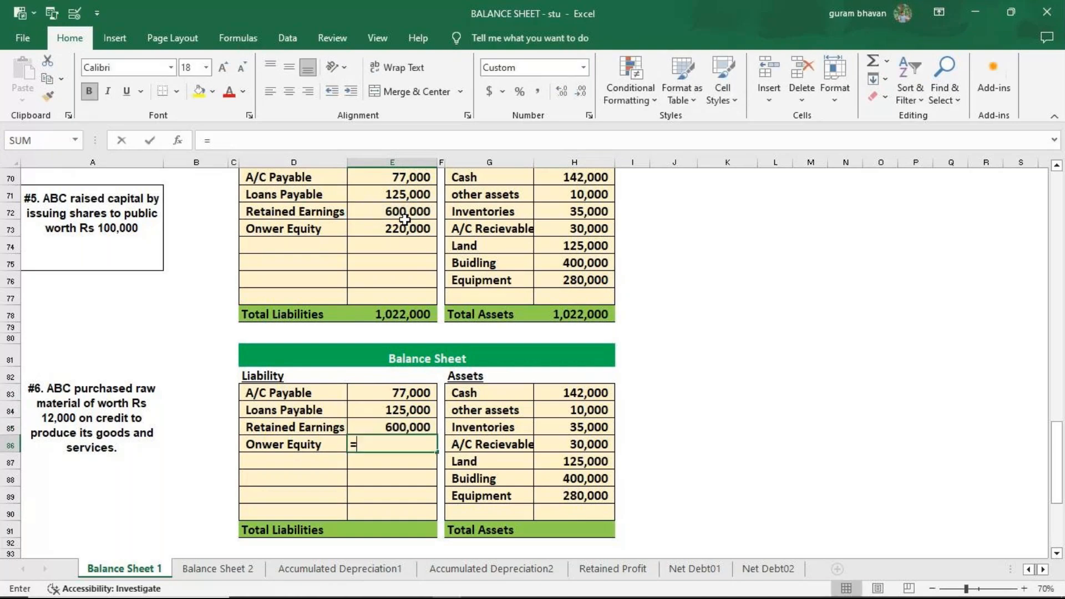
pyautogui.click(405, 221)
pyautogui.press('Return')
# Step: Total exercise #6's liabilities in E91 with =SUM(E83:E90) and its assets in H91 the same way
pyautogui.click(385, 526)
pyautogui.hotkey('alt', '=')
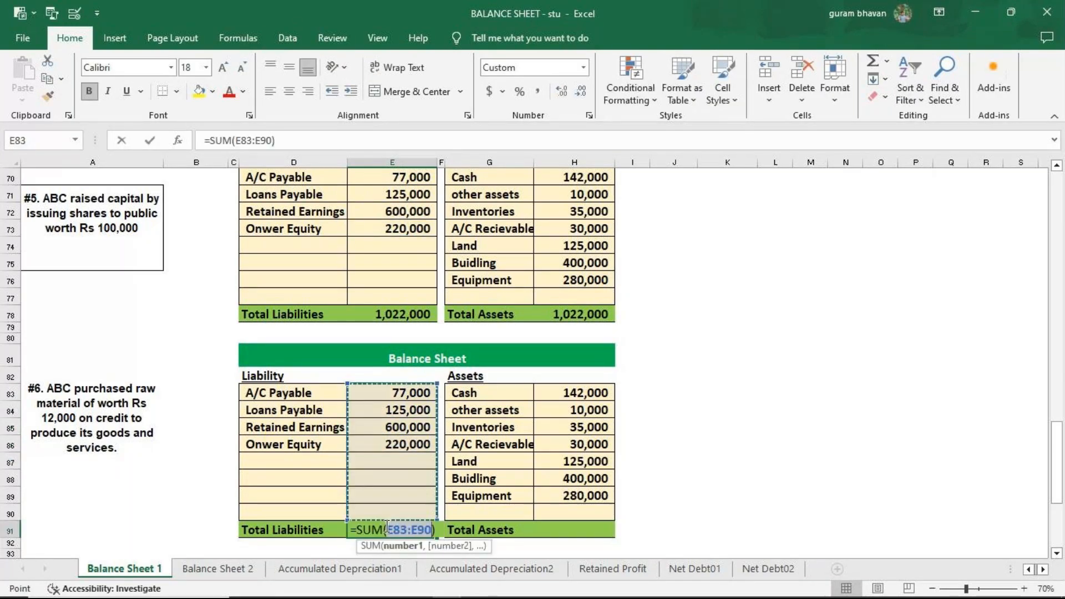
pyautogui.press('Return')
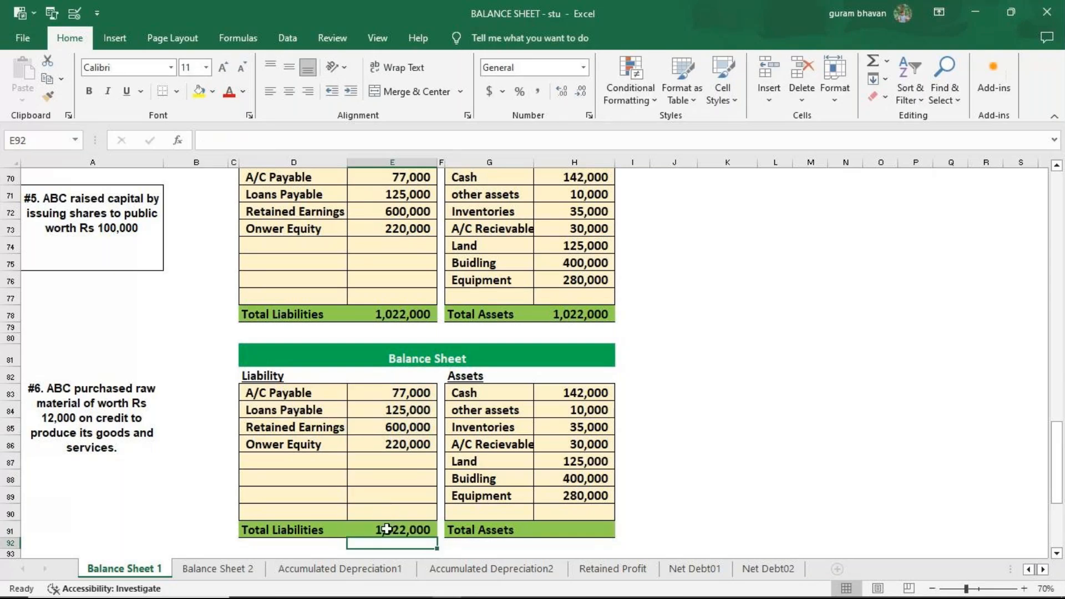
pyautogui.click(554, 529)
pyautogui.hotkey('alt', '=')
pyautogui.press('Return')
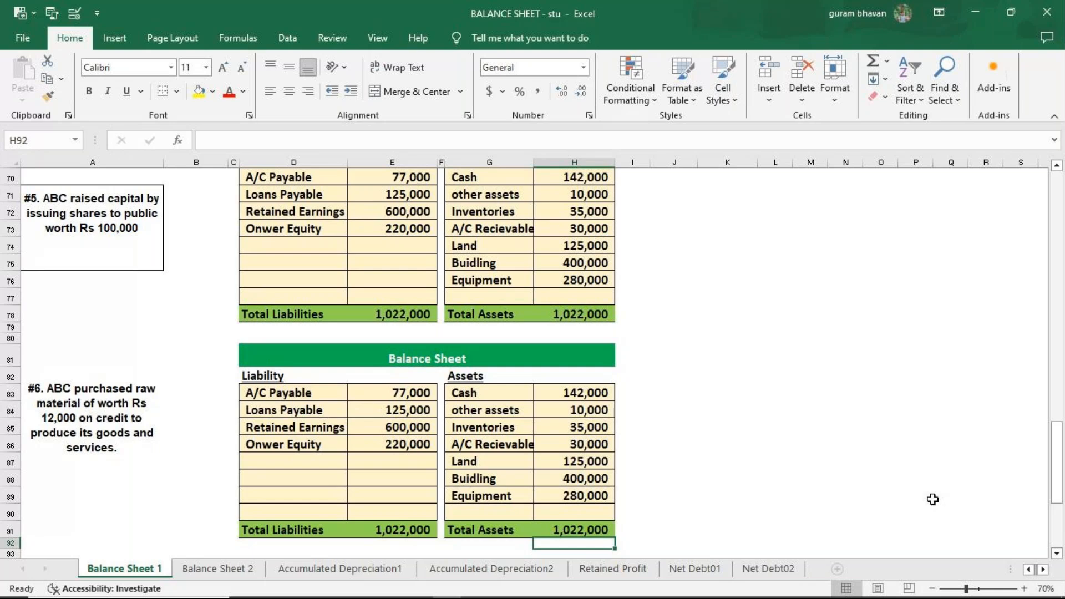
# Step: Add the Rs 12,000 raw material purchase to exercise #6's Inventories (H85) by extending its formula to =H72+12000
pyautogui.scroll(-1, 705, 398)
pyautogui.scroll(-2, 705, 397)
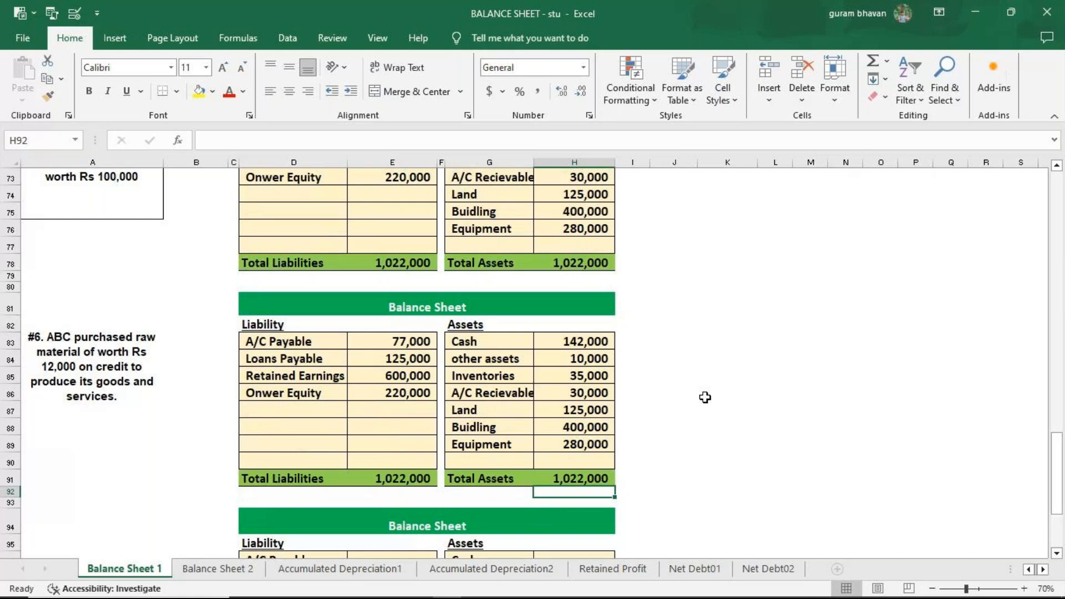
pyautogui.scroll(-1, 705, 397)
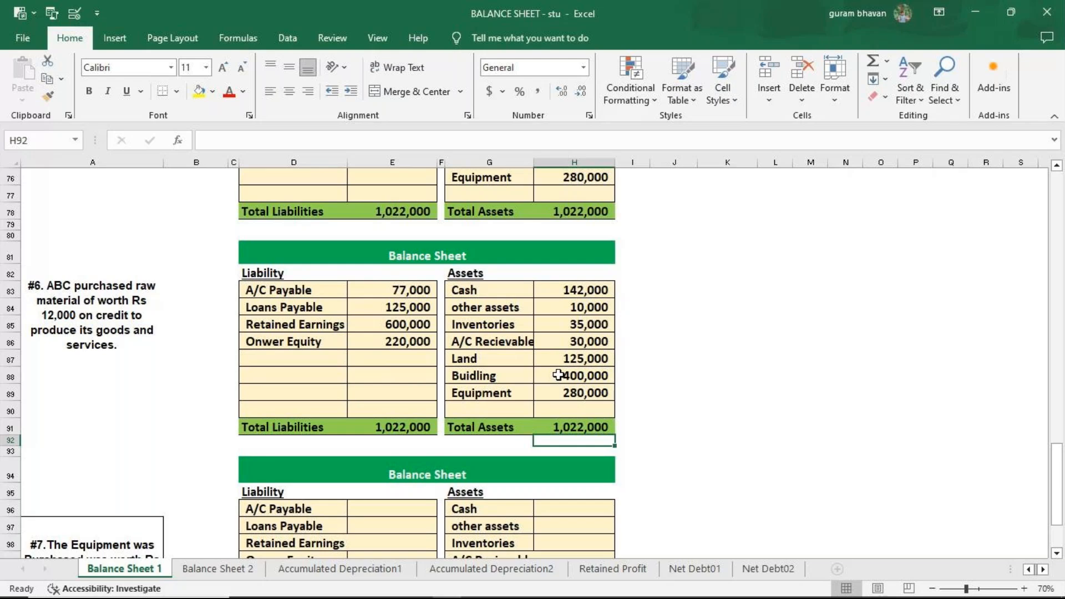
pyautogui.click(557, 323)
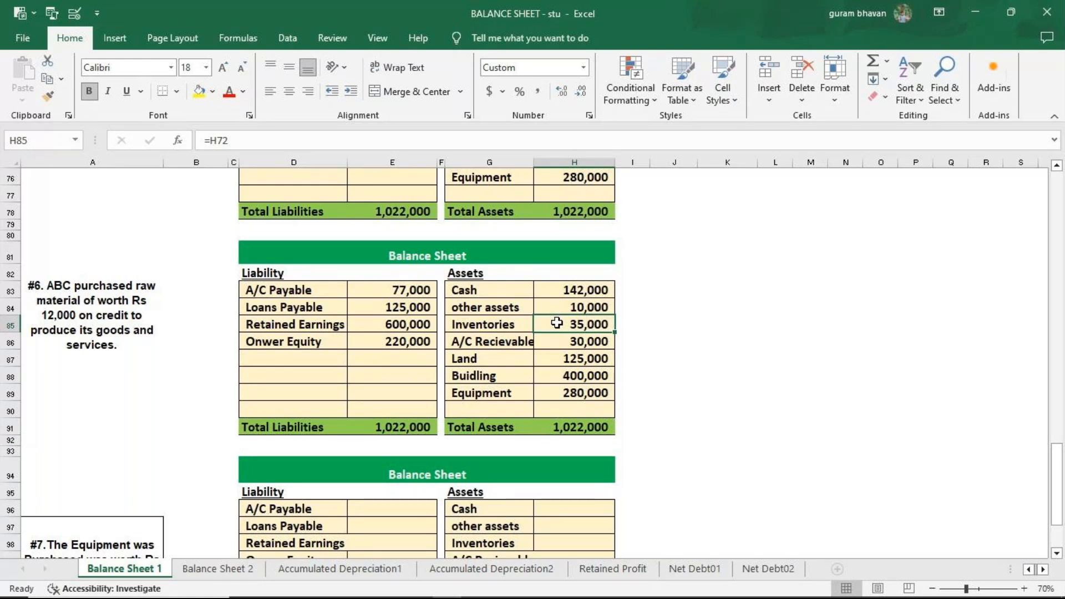
pyautogui.doubleClick(557, 323)
pyautogui.write('+12000')
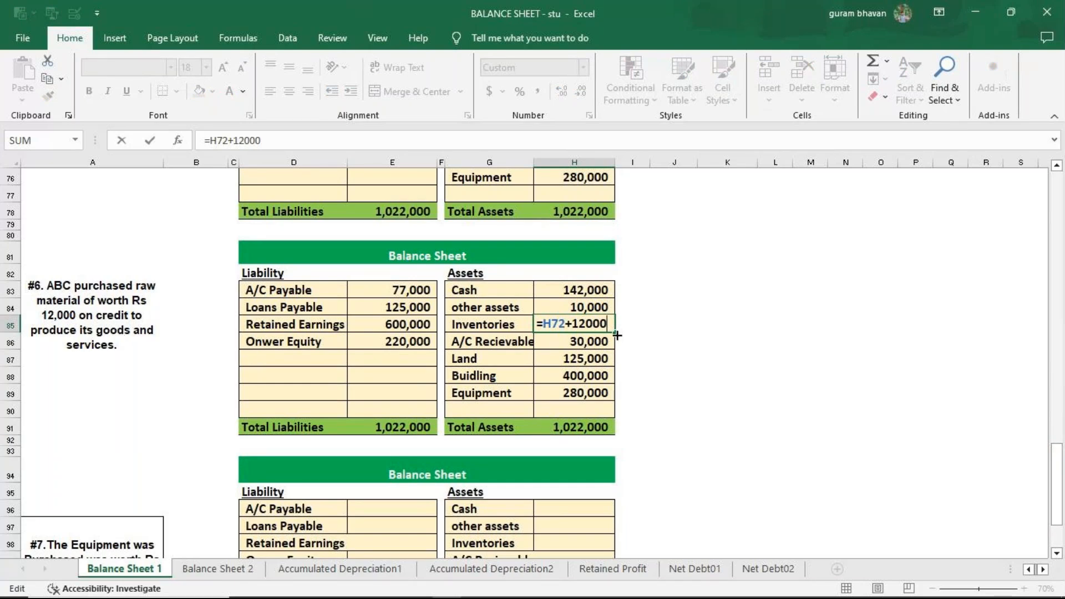
pyautogui.press('Return')
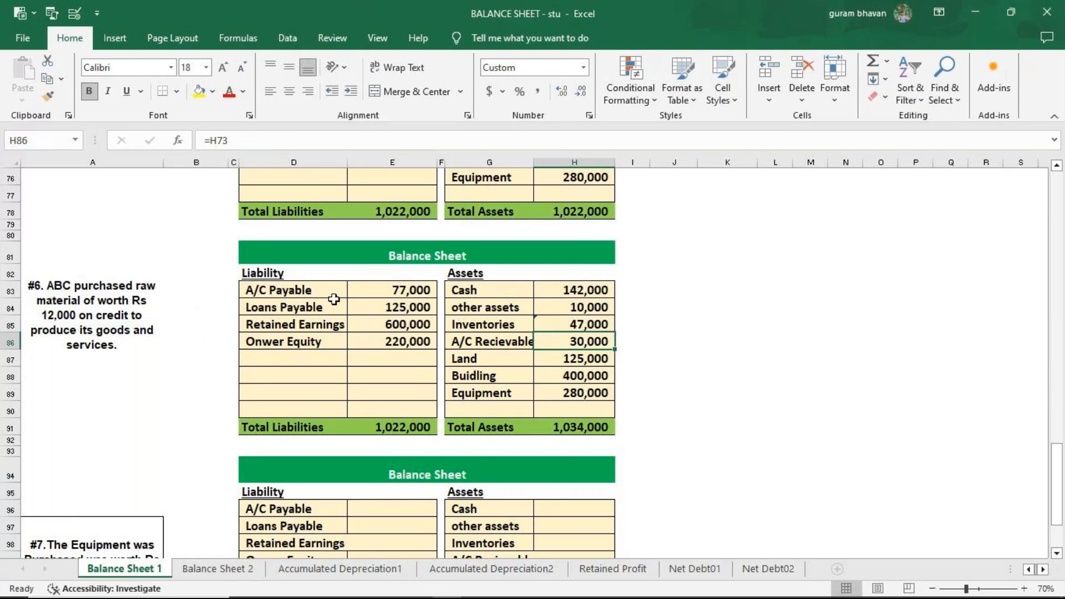
# Step: Record the credit purchase in exercise #6's A/C Payable (E83) by changing its formula to =E70+12000
pyautogui.click(388, 293)
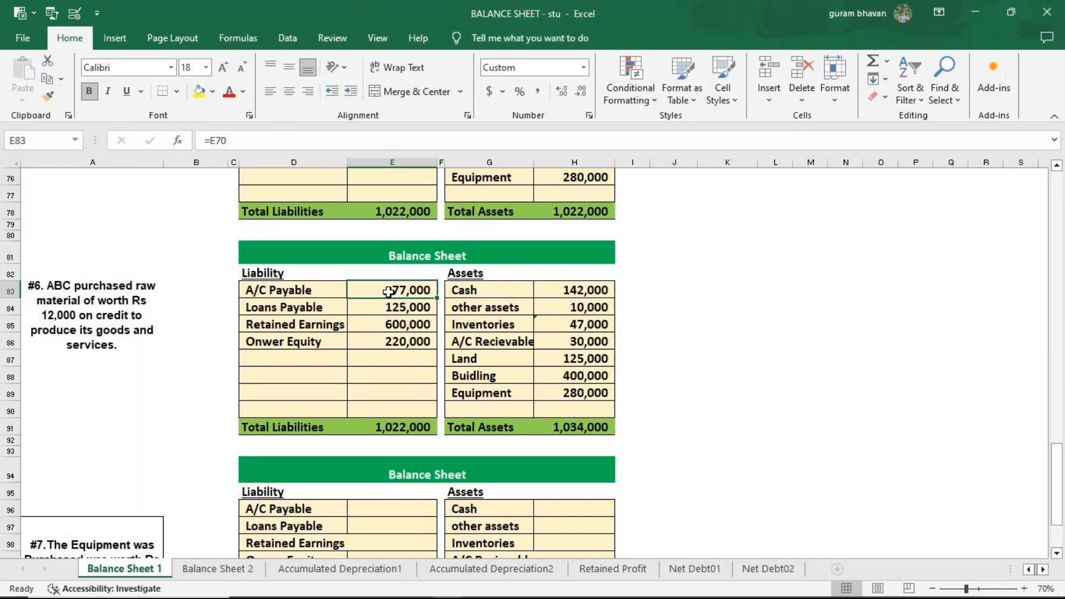
pyautogui.press('F2')
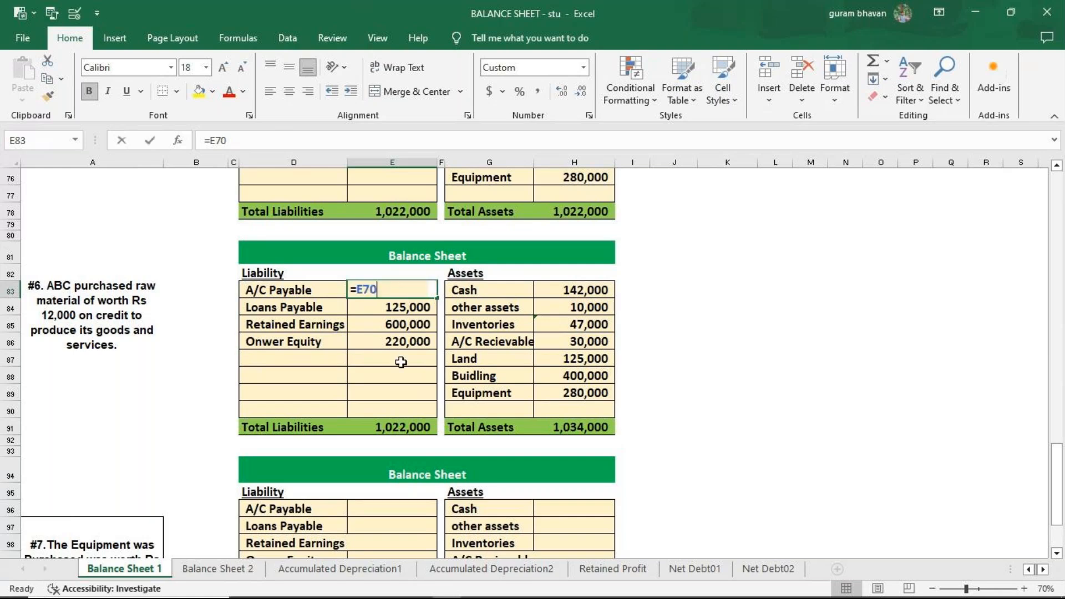
pyautogui.write('+12000')
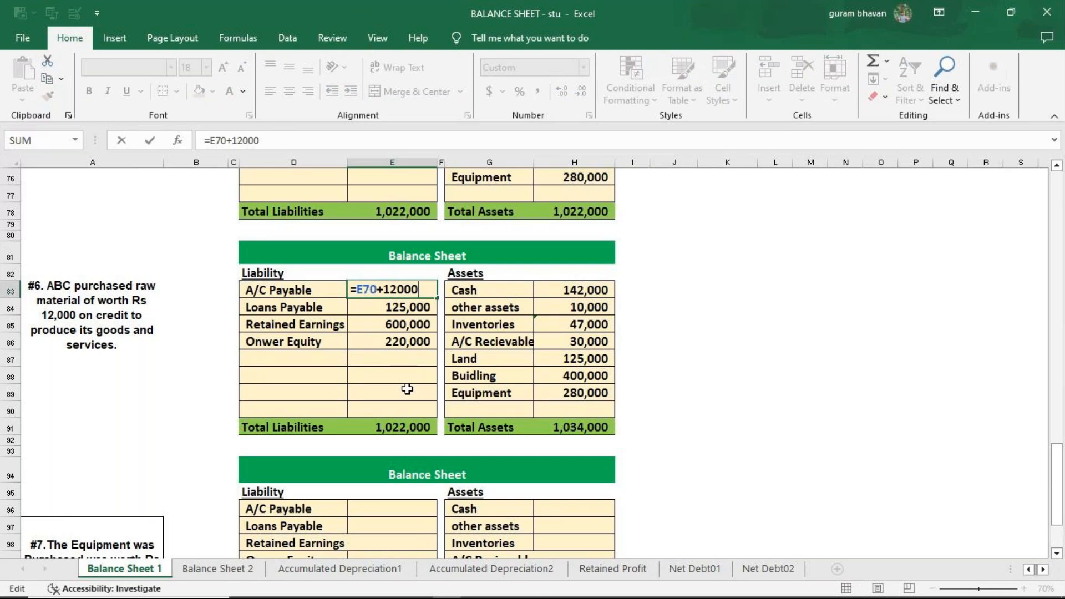
pyautogui.press('Return')
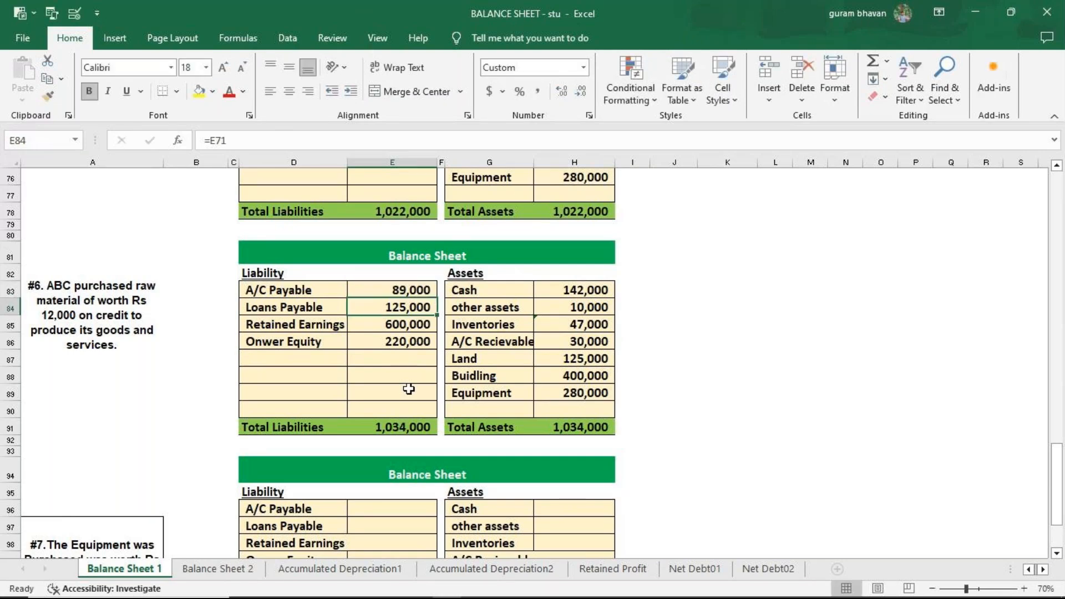
# Step: Review the adjusted formulas behind exercise #6's Inventories (H85) and A/C Payable (E83)
pyautogui.doubleClick(602, 322)
pyautogui.write('+12000')
pyautogui.press('Return')
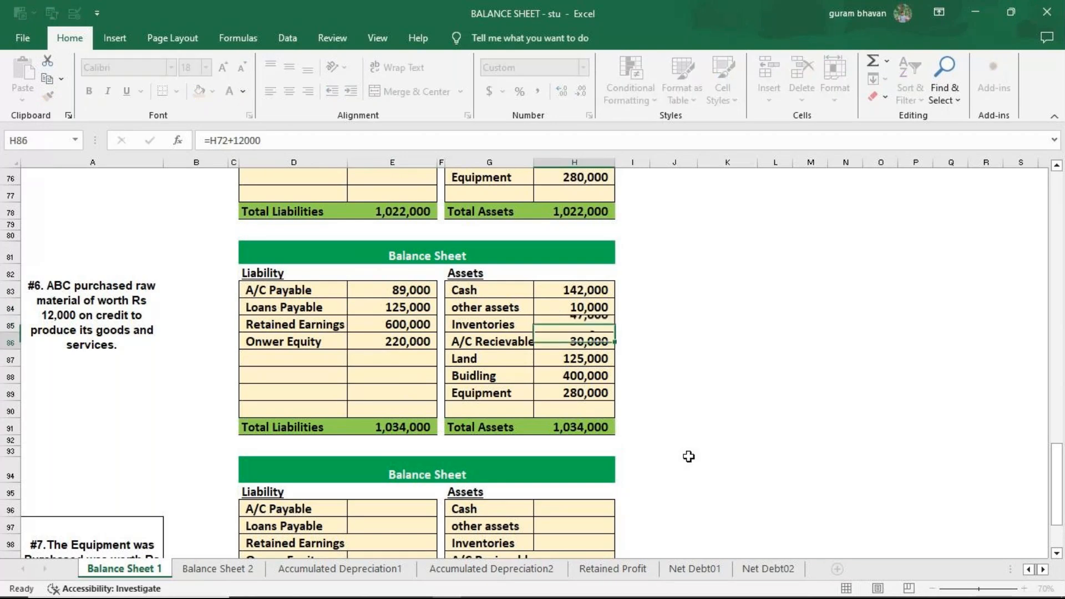
pyautogui.click(378, 288)
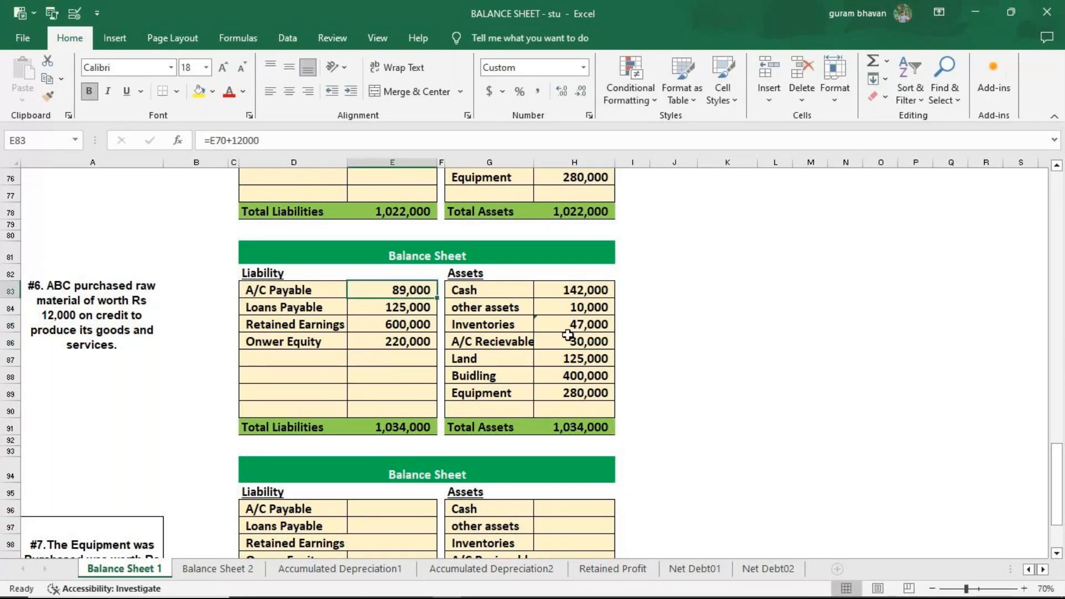
pyautogui.doubleClick(422, 296)
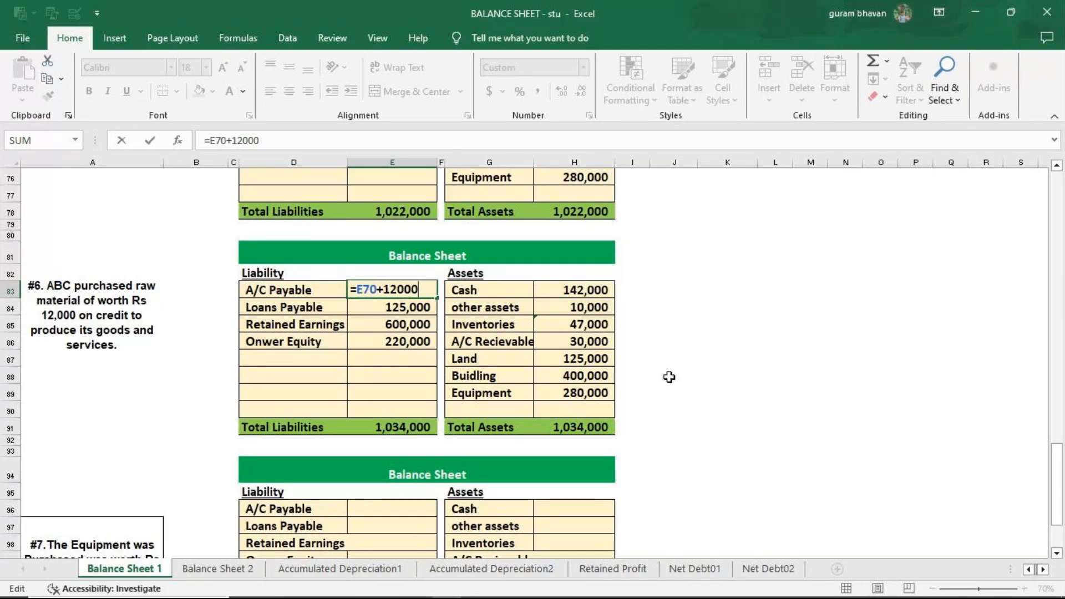
# Step: Link exercise #7's Cash and other assets amounts (H96:H97) to the exercise #6 amounts in H83:H84
pyautogui.scroll(-2, 671, 376)
pyautogui.scroll(-1, 672, 376)
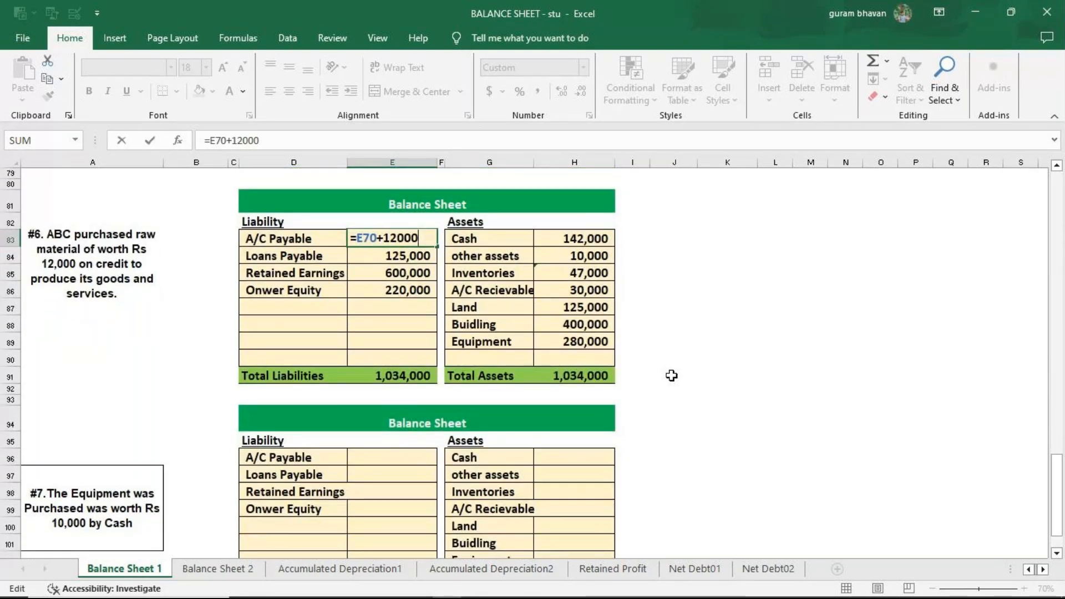
pyautogui.scroll(-3, 672, 376)
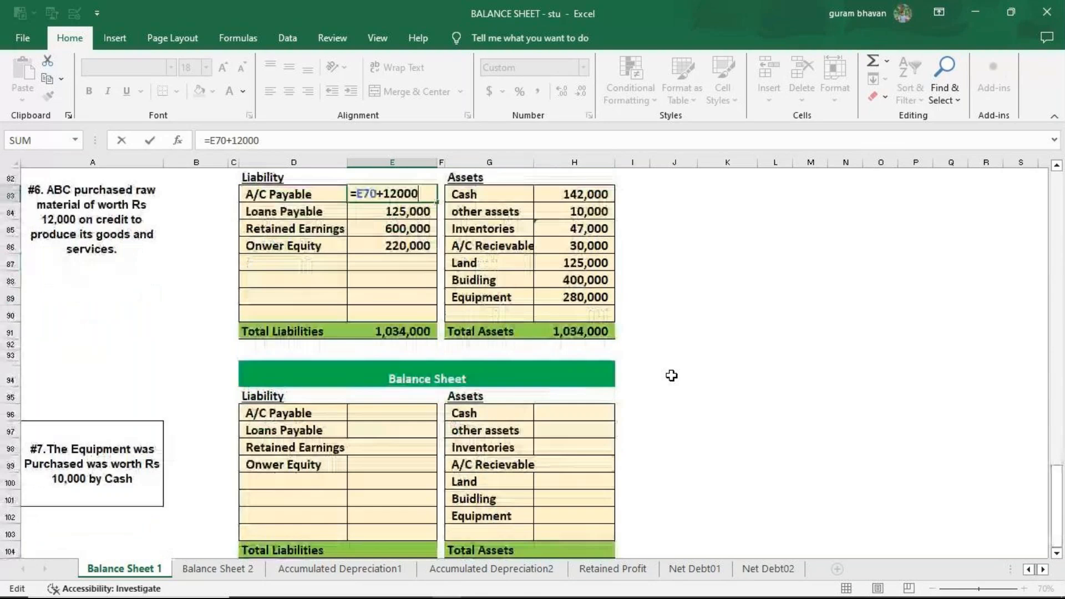
pyautogui.click(576, 418)
pyautogui.write('=')
pyautogui.click(583, 197)
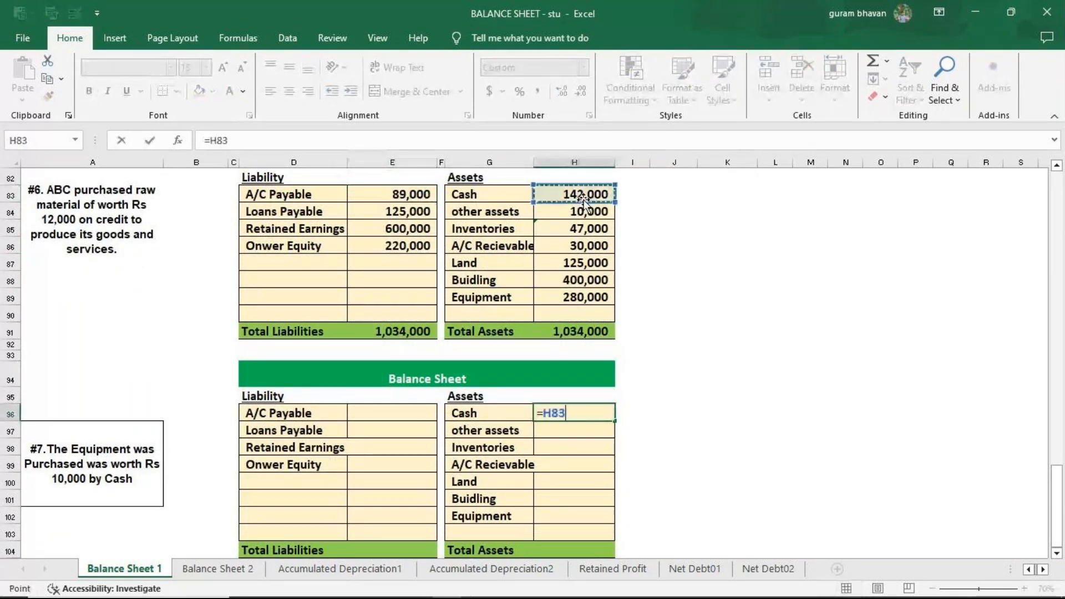
pyautogui.press('Return')
pyautogui.write('=')
pyautogui.click(584, 212)
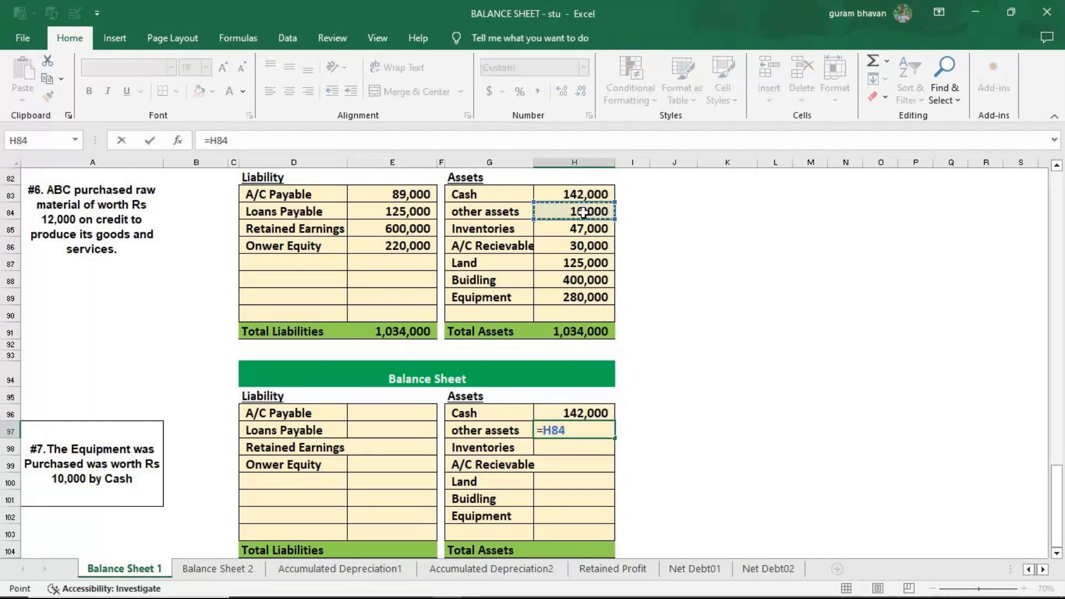
pyautogui.press('Return')
# Step: Link exercise #7's Inventories and A/C Receivable amounts (H98:H99) to the exercise #6 amounts in H85:H86
pyautogui.write('=')
pyautogui.click(582, 228)
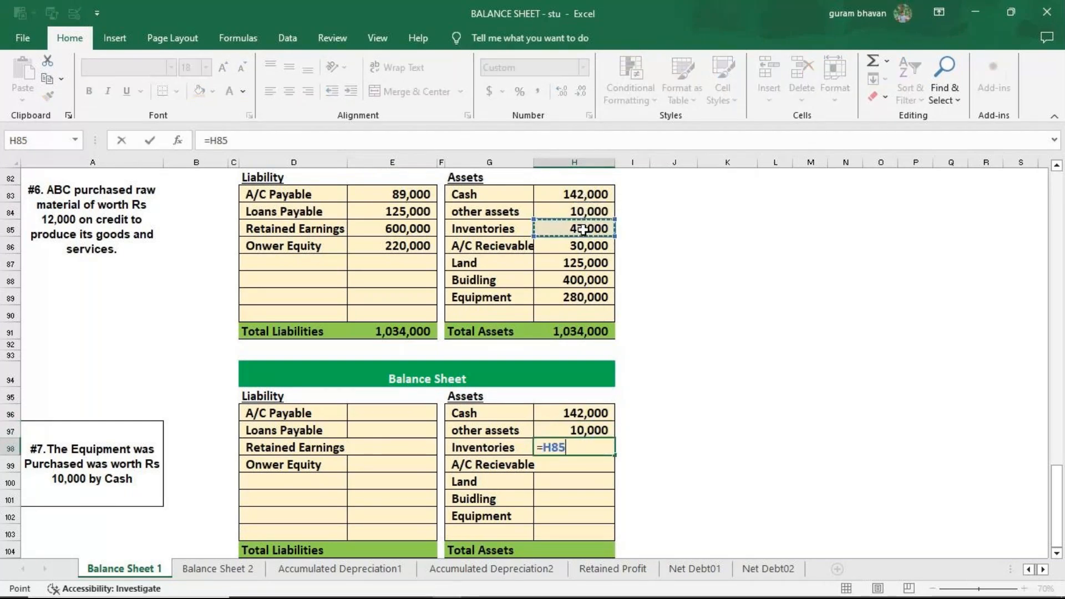
pyautogui.press('Return')
pyautogui.write('=')
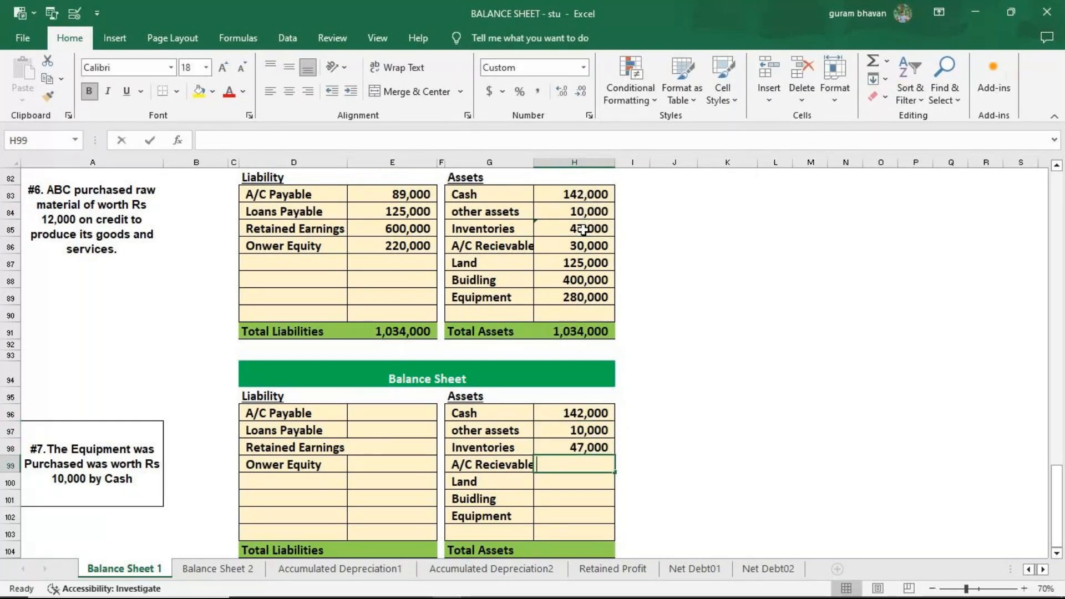
pyautogui.click(588, 245)
pyautogui.press('Return')
# Step: Link exercise #7's Land, Building and Equipment amounts (H100:H102) to the exercise #6 amounts in H87:H89
pyautogui.write('=')
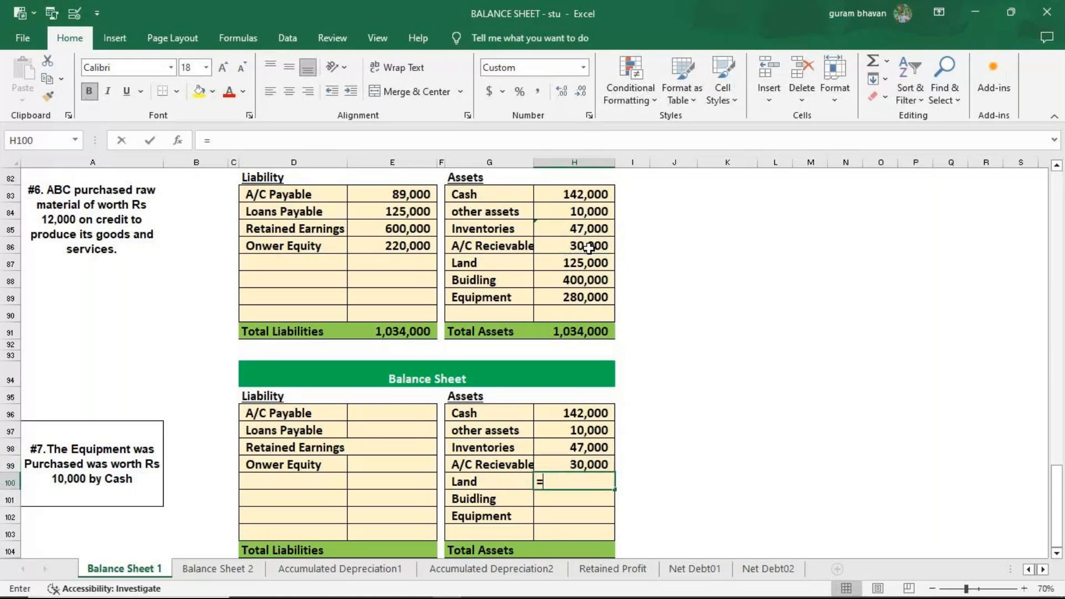
pyautogui.click(581, 266)
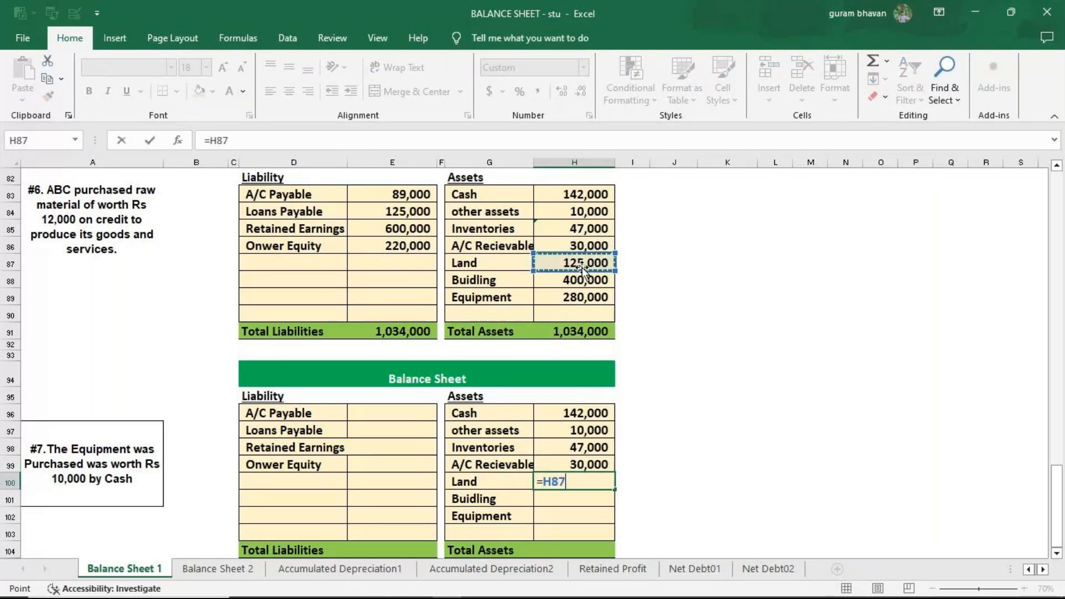
pyautogui.press('Return')
pyautogui.write('=')
pyautogui.click(581, 279)
pyautogui.press('Return')
pyautogui.write('=')
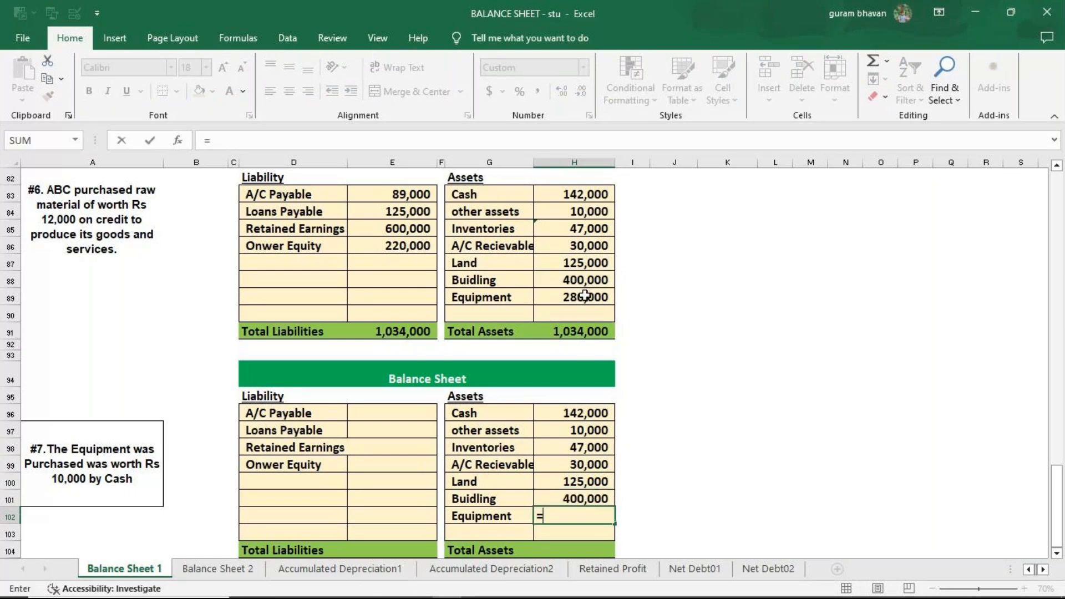
pyautogui.click(585, 296)
pyautogui.press('Return')
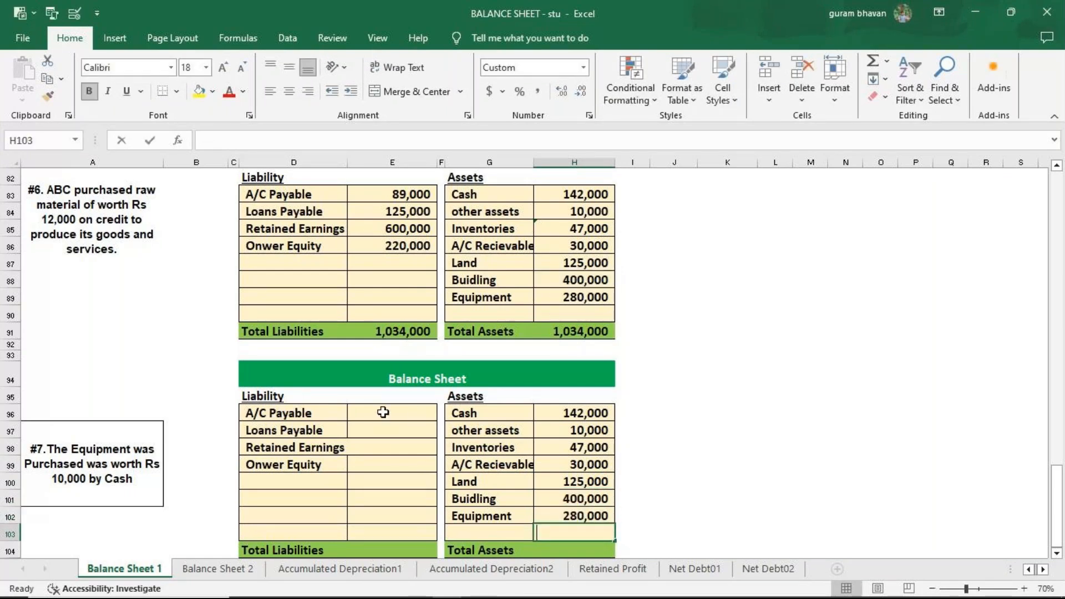
pyautogui.write('=')
pyautogui.press('BackSpace')
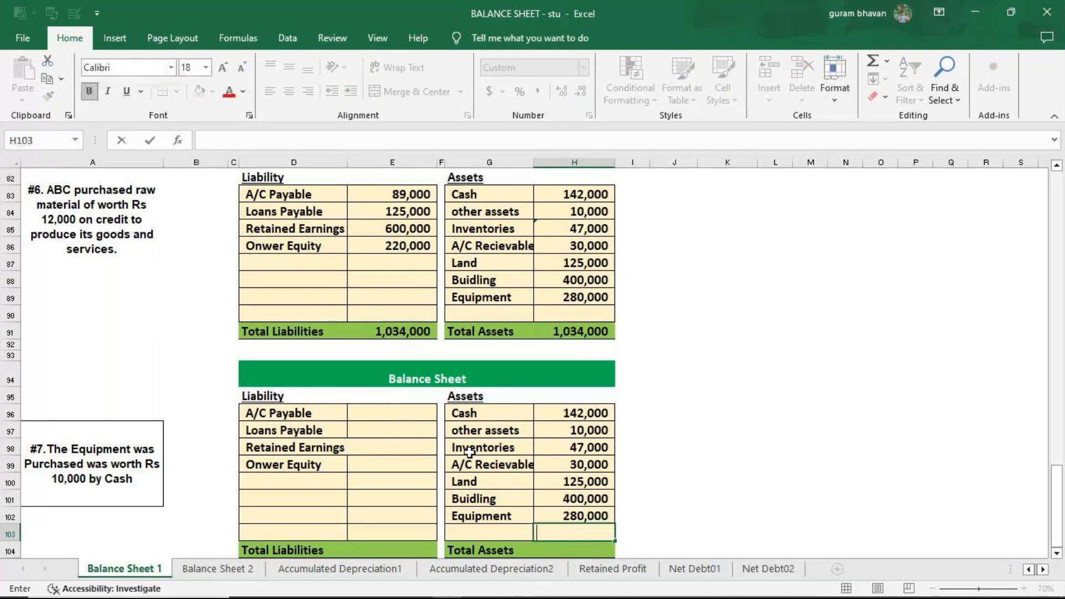
# Step: Link exercise #7's A/C Payable and Loans Payable amounts (E96:E97) to the exercise #6 amounts in E83:E84
pyautogui.click(397, 411)
pyautogui.write('=')
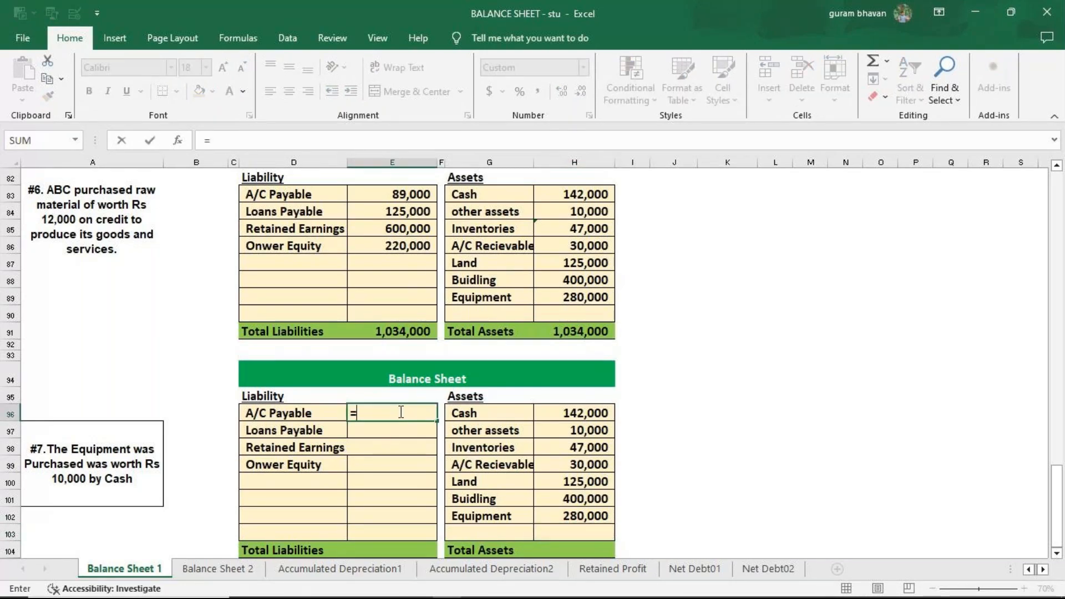
pyautogui.click(399, 196)
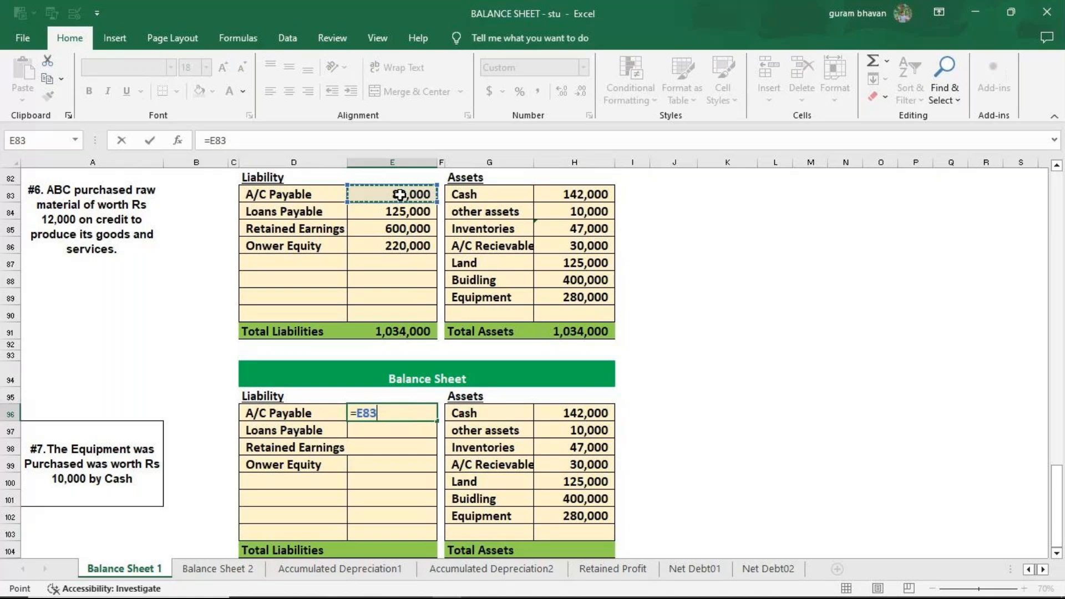
pyautogui.press('Return')
pyautogui.write('=')
pyautogui.click(426, 214)
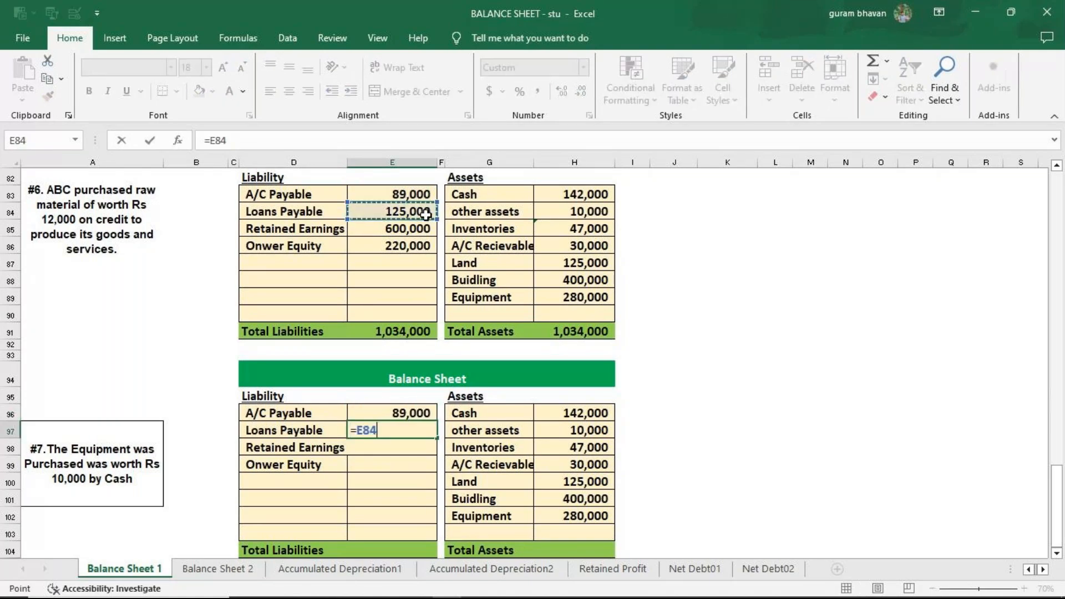
# Step: Link Loans Payable, Retained Earnings and Owner Equity in the #7 balance sheet (E97:E99) to E84, E85 and E86 of the preceding one
pyautogui.press('Return')
pyautogui.write('=')
pyautogui.click(424, 227)
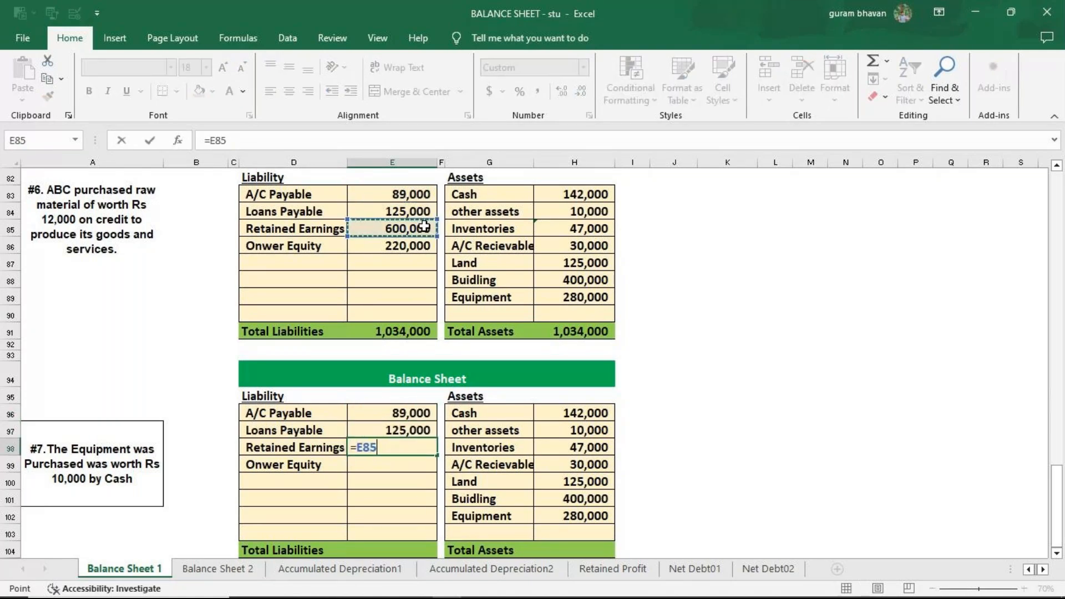
pyautogui.press('Return')
pyautogui.write('=')
pyautogui.click(414, 248)
pyautogui.press('Return')
# Step: Sum the Total Liabilities in E104 and the Total Assets in H104 of the #7 balance sheet with AutoSum
pyautogui.click(391, 548)
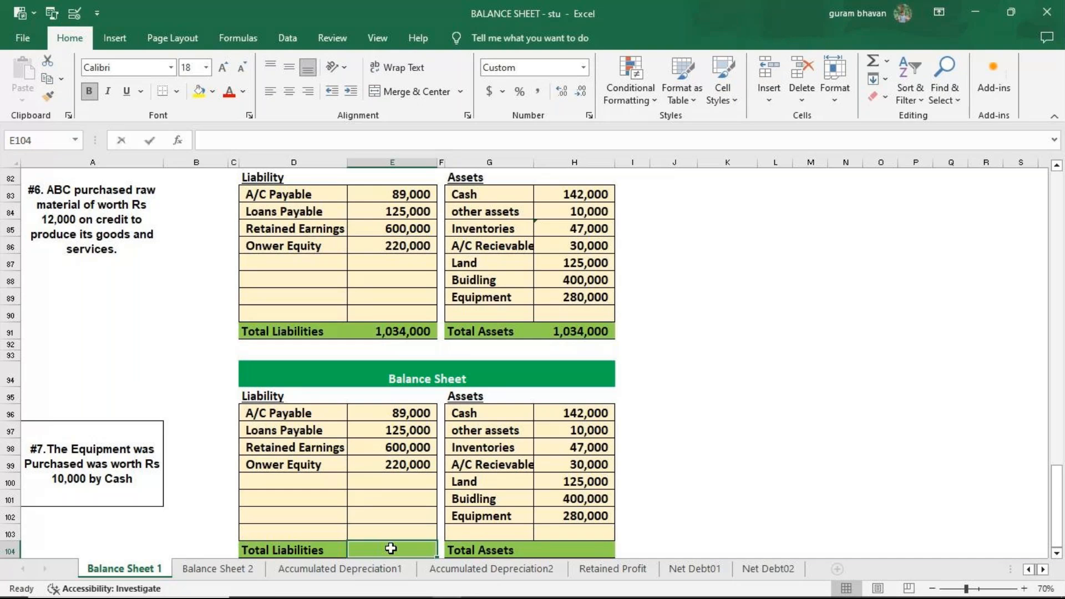
pyautogui.hotkey('alt', '=')
pyautogui.press('Return')
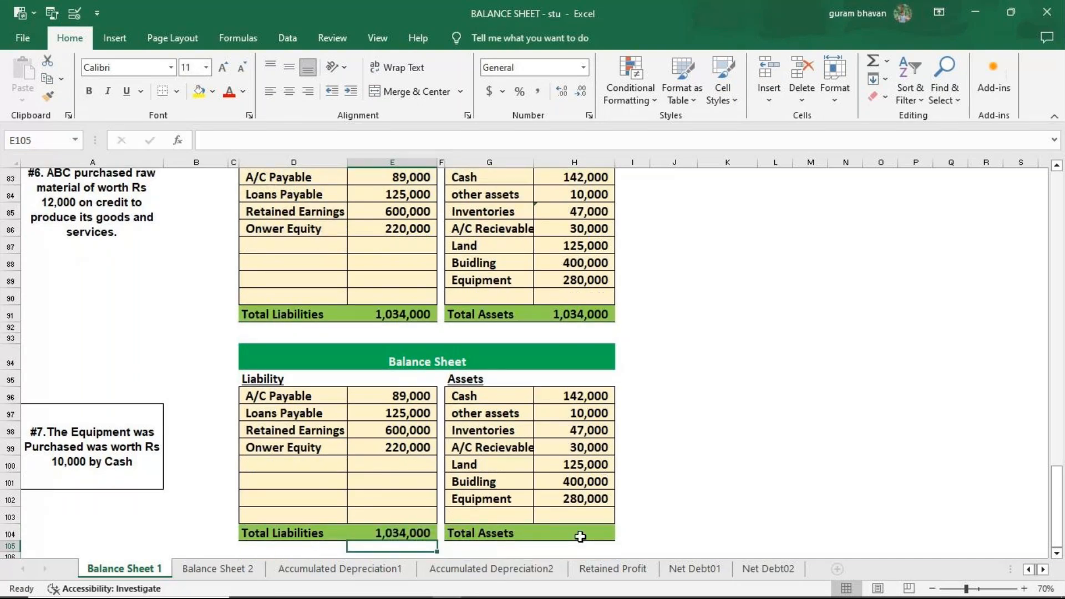
pyautogui.click(581, 536)
pyautogui.hotkey('alt', '=')
pyautogui.press('Return')
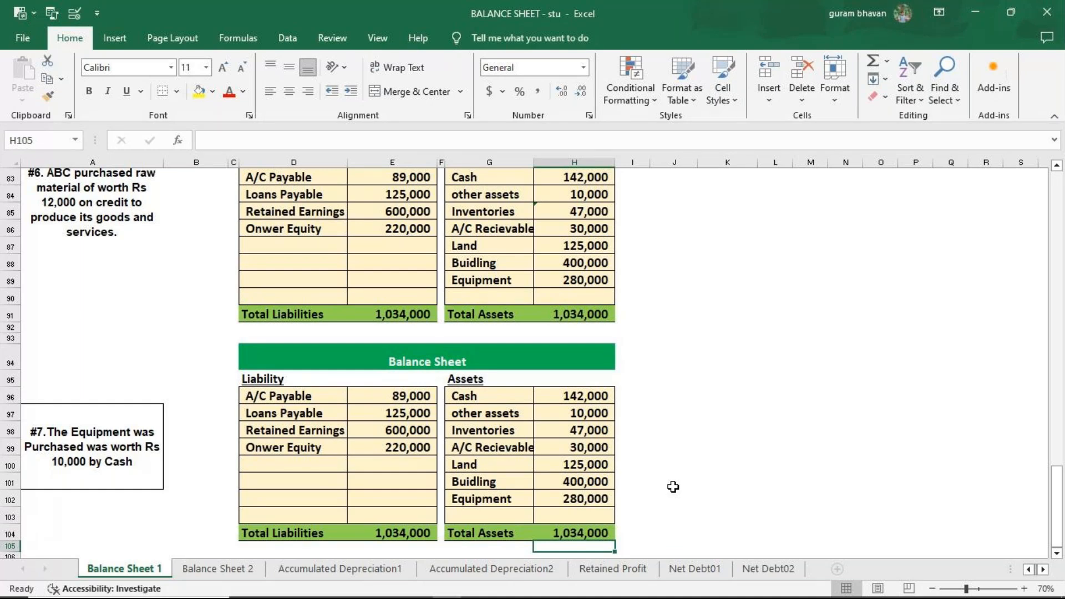
# Step: Review the formulas for Owner Equity (E73) and Cash (H70) in the #5 balance sheet
pyautogui.scroll(1, 656, 461)
pyautogui.scroll(5, 656, 462)
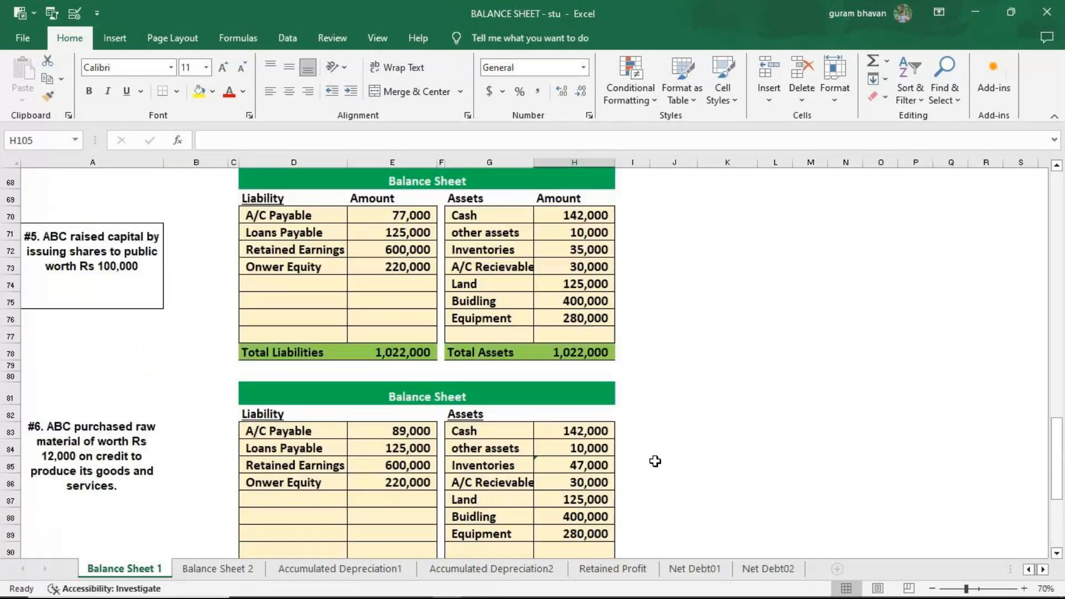
pyautogui.scroll(2, 656, 461)
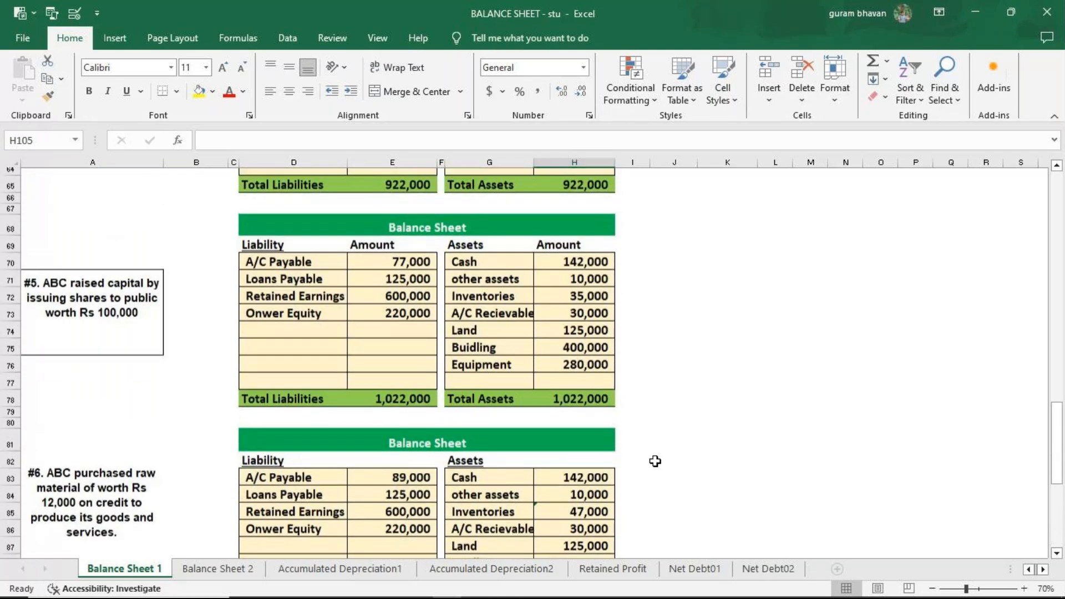
pyautogui.scroll(1, 655, 462)
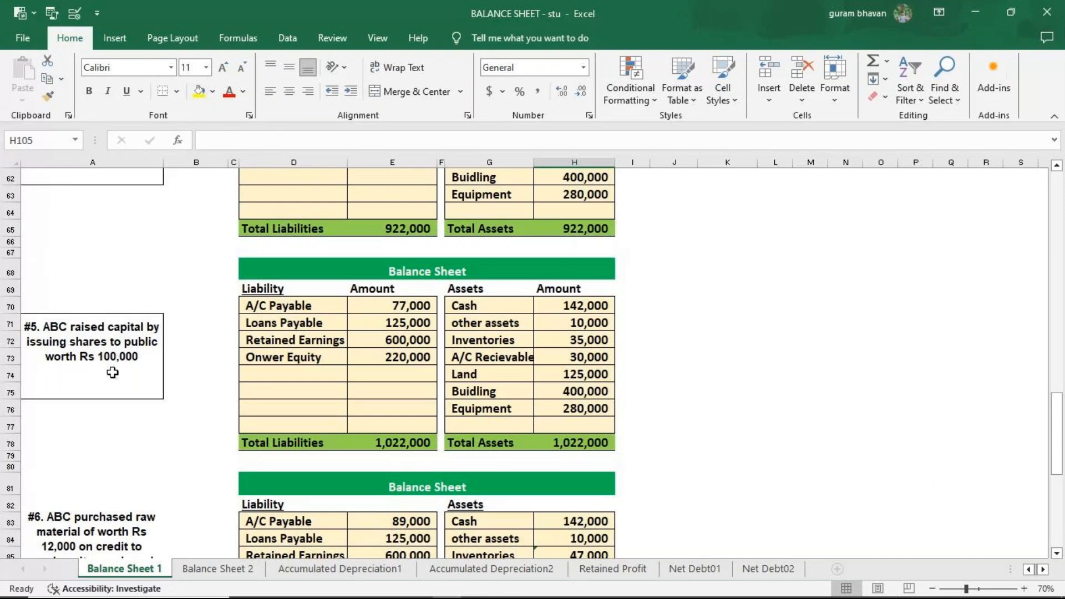
pyautogui.click(377, 357)
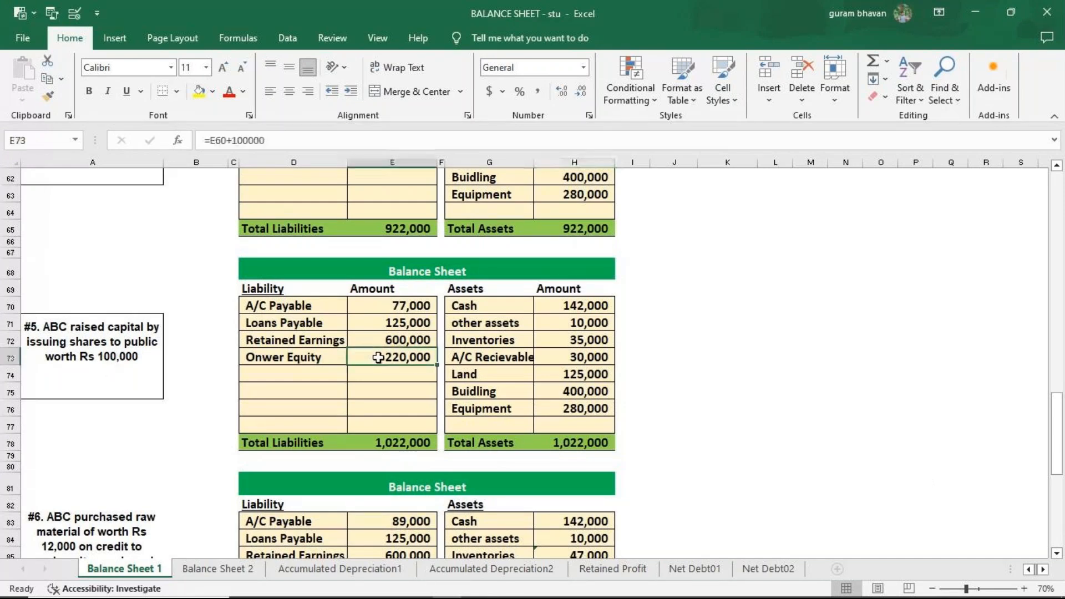
pyautogui.doubleClick(378, 358)
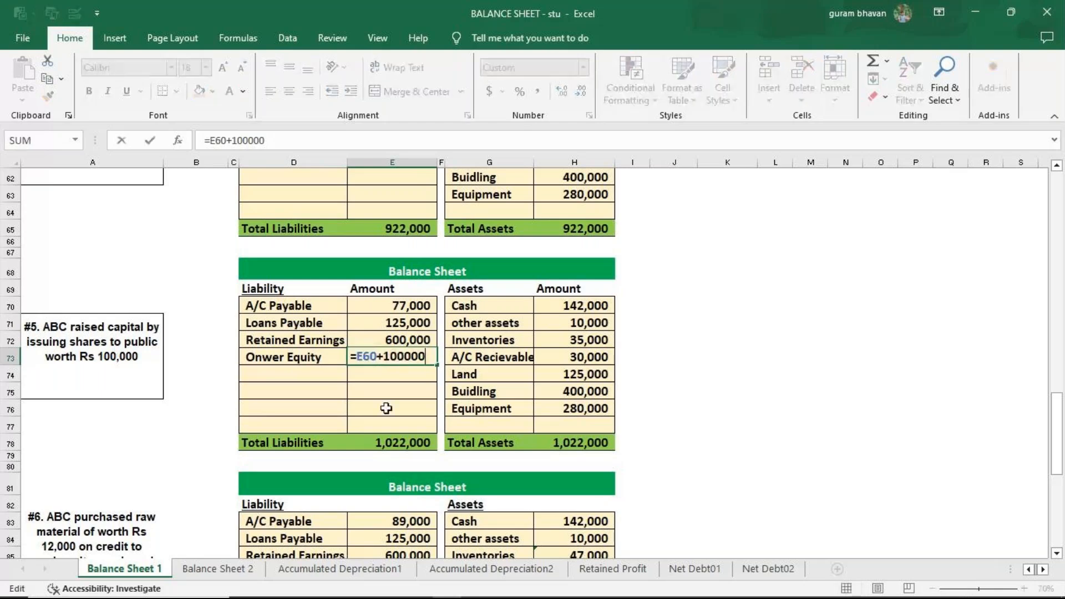
pyautogui.press('Return')
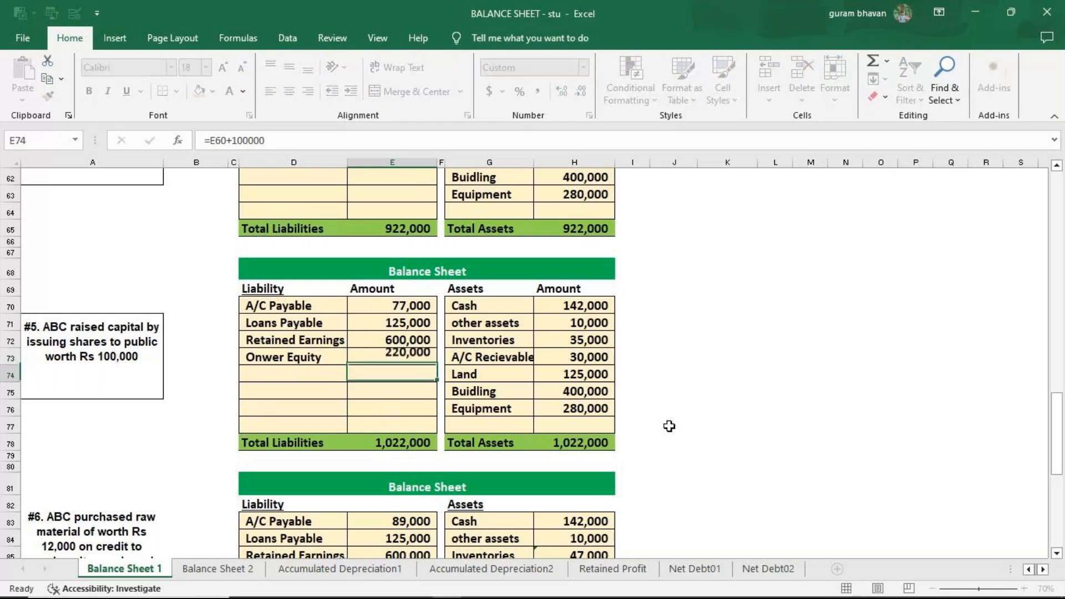
pyautogui.doubleClick(604, 305)
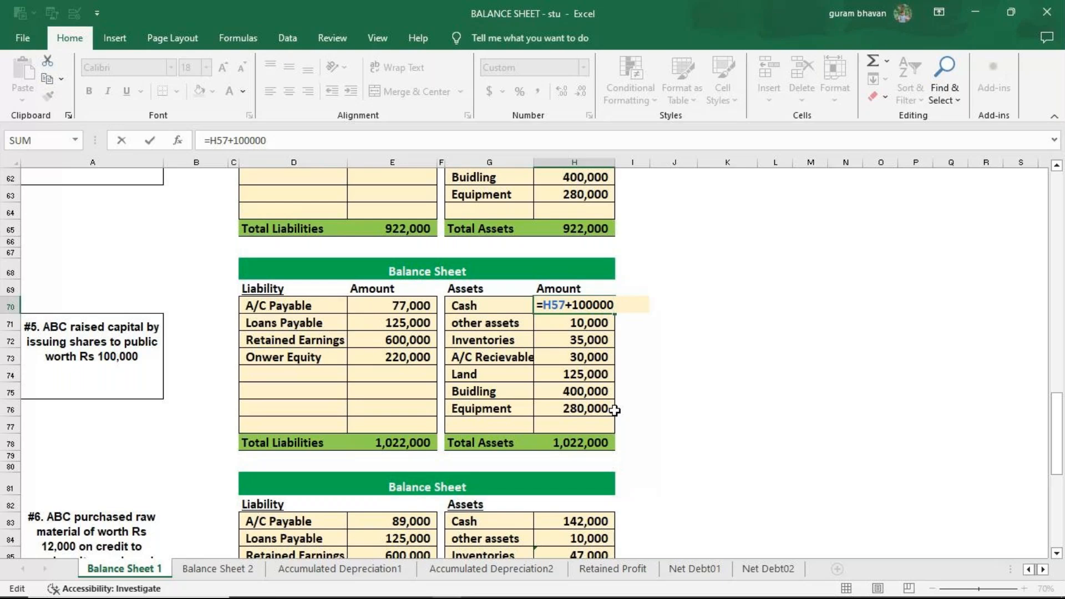
pyautogui.press('Return')
# Step: Add the 10,000 purchase to Equipment in the #7 balance sheet by changing H102 to =H89+10000
pyautogui.scroll(-1, 541, 392)
pyautogui.scroll(-8, 541, 392)
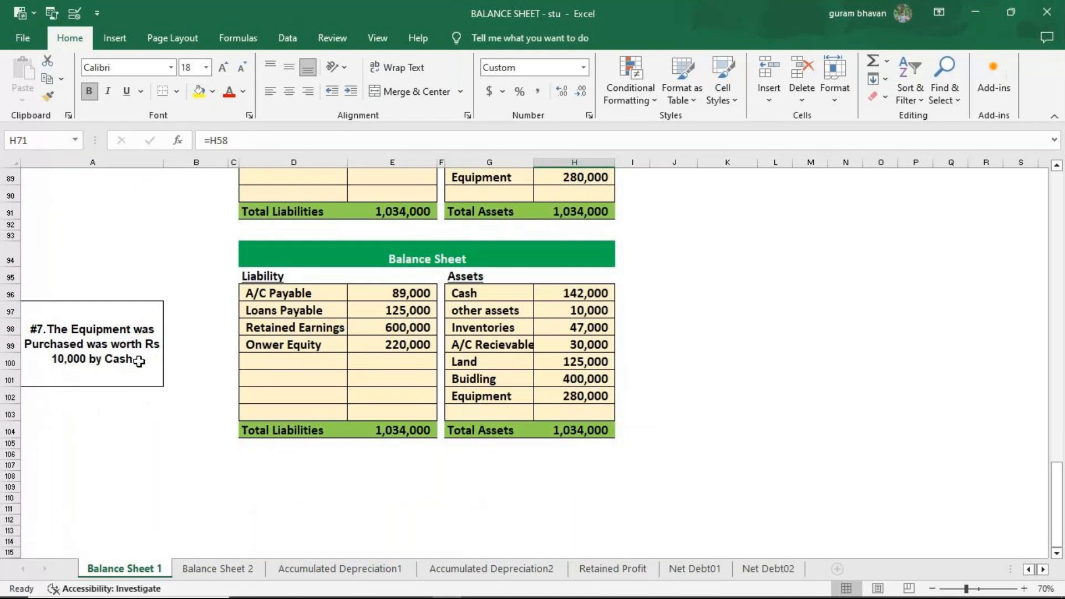
pyautogui.click(561, 394)
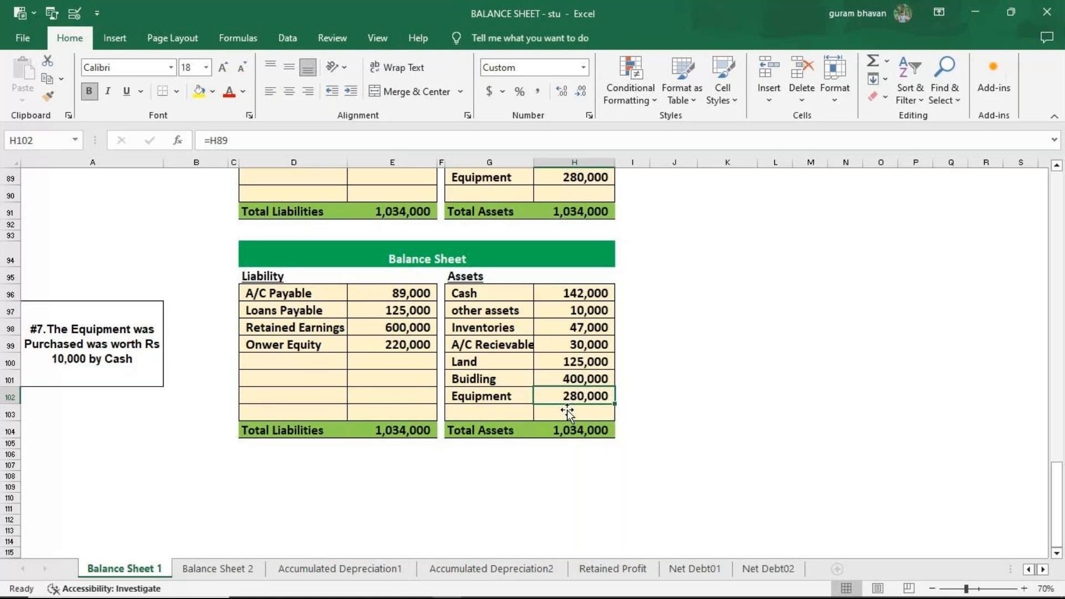
pyautogui.press('F2')
pyautogui.write('+10000')
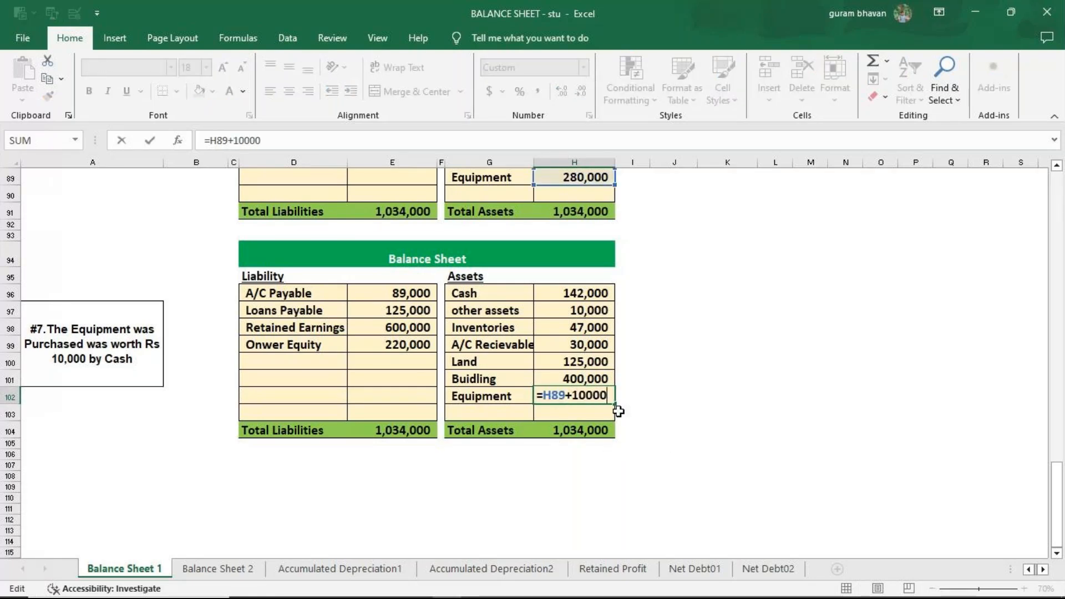
pyautogui.press('Return')
# Step: Deduct the 10,000 payment from Cash in the #7 balance sheet by changing H96 to =H83-10000
pyautogui.click(581, 300)
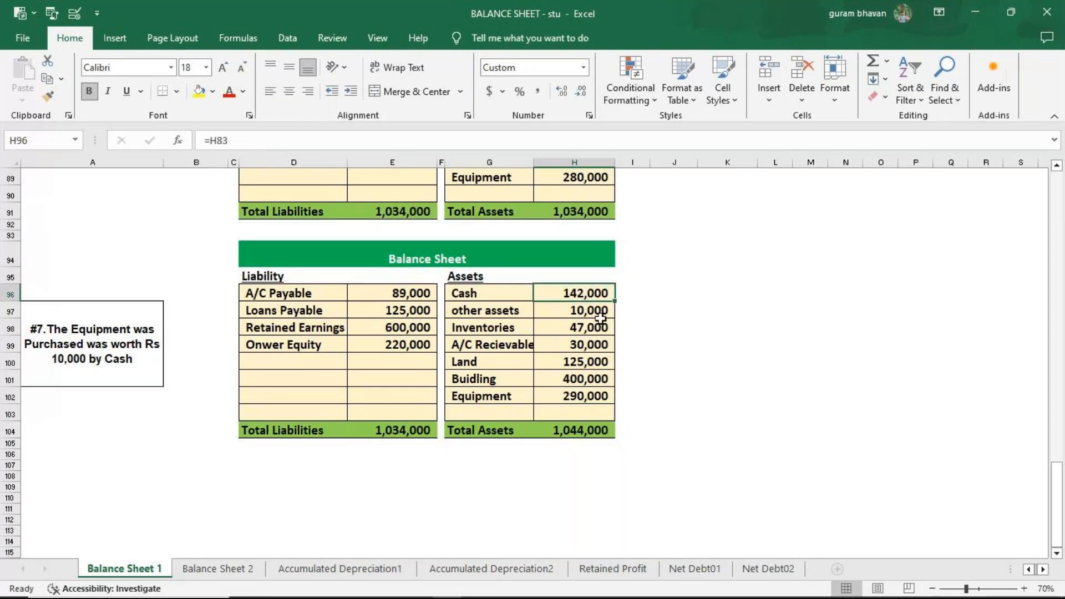
pyautogui.press('F2')
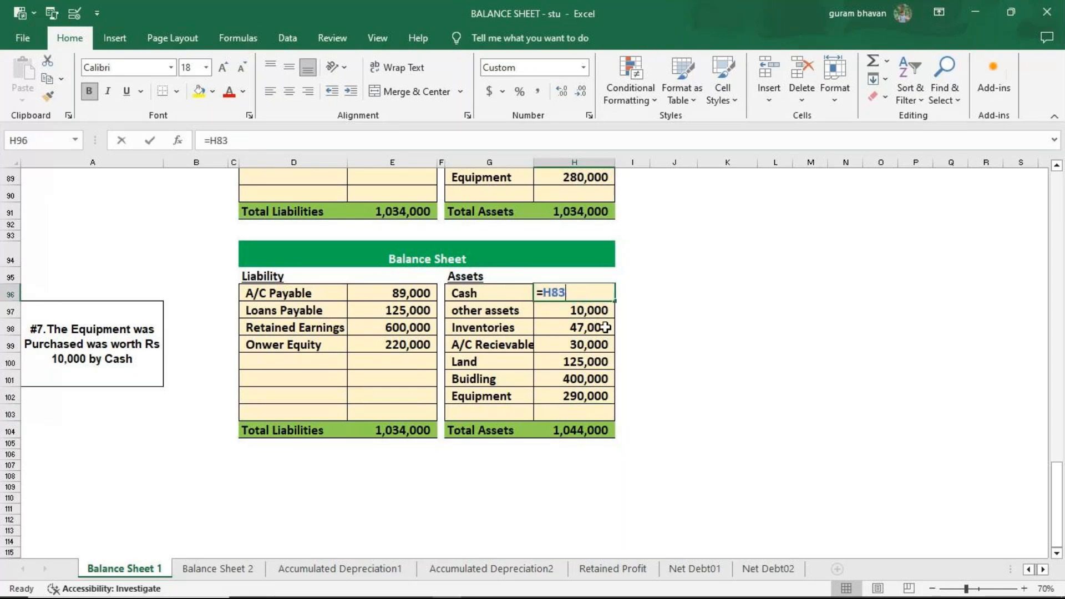
pyautogui.write('-10000')
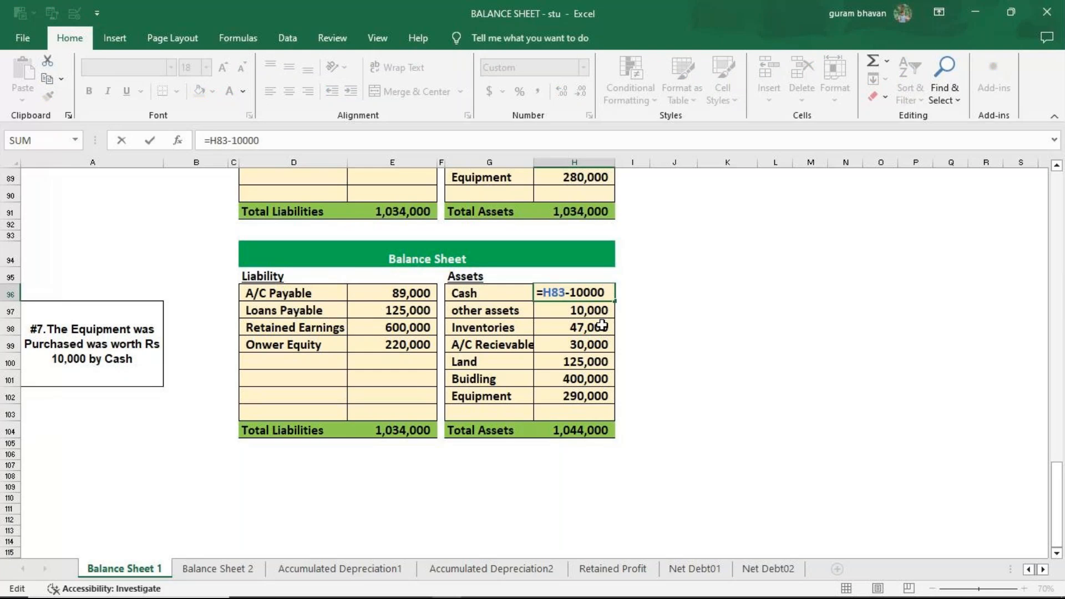
pyautogui.press('Return')
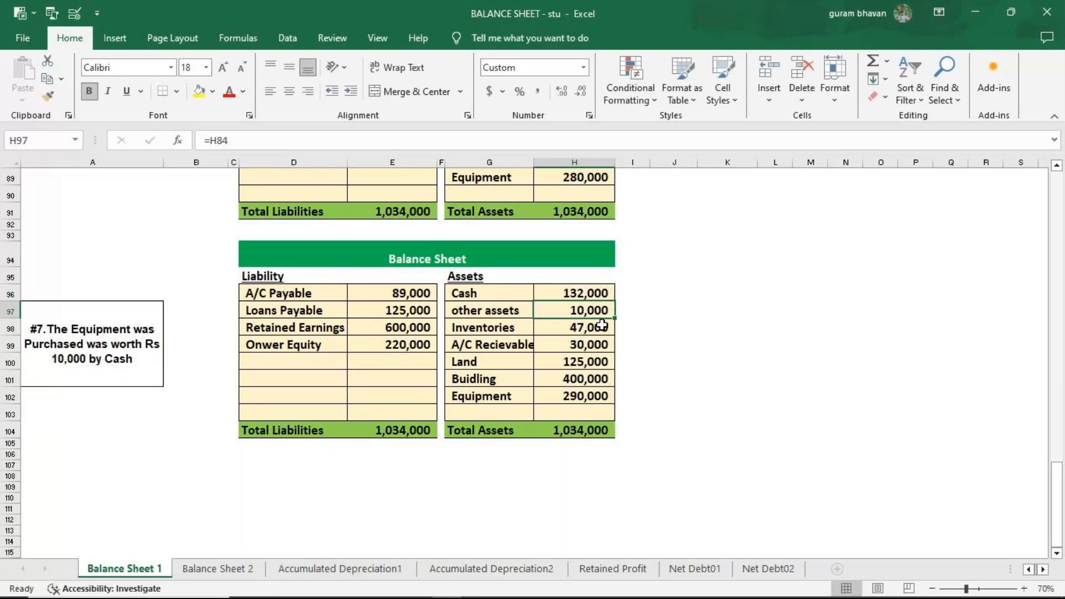
# Step: Check the edited Equipment and Cash formulas in H102 and H96 of the #7 balance sheet
pyautogui.click(565, 401)
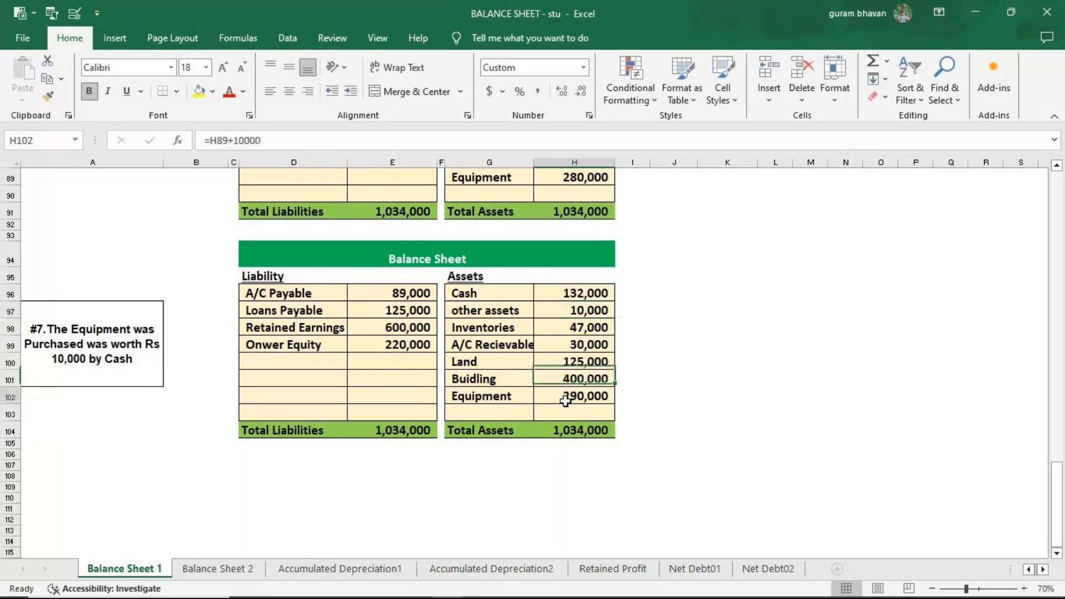
pyautogui.doubleClick(565, 401)
pyautogui.press('Return')
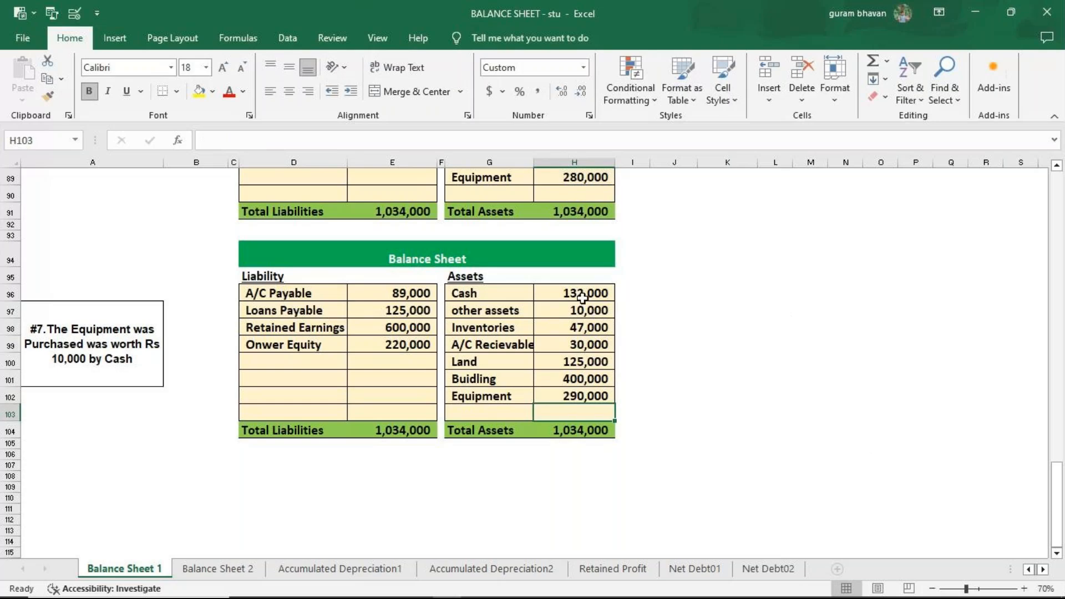
pyautogui.click(581, 300)
pyautogui.doubleClick(582, 300)
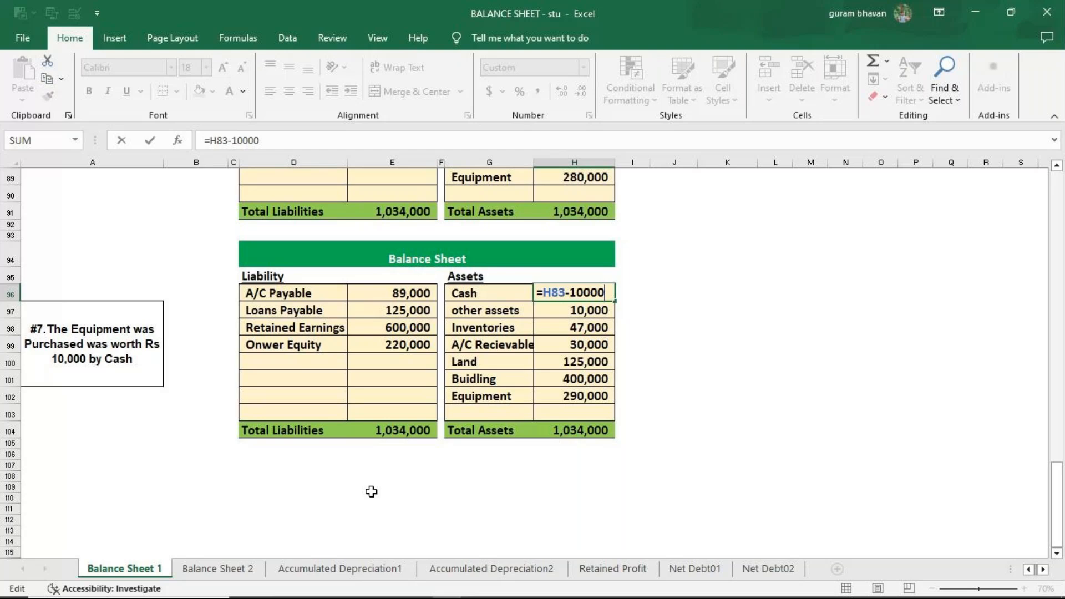
pyautogui.click(488, 497)
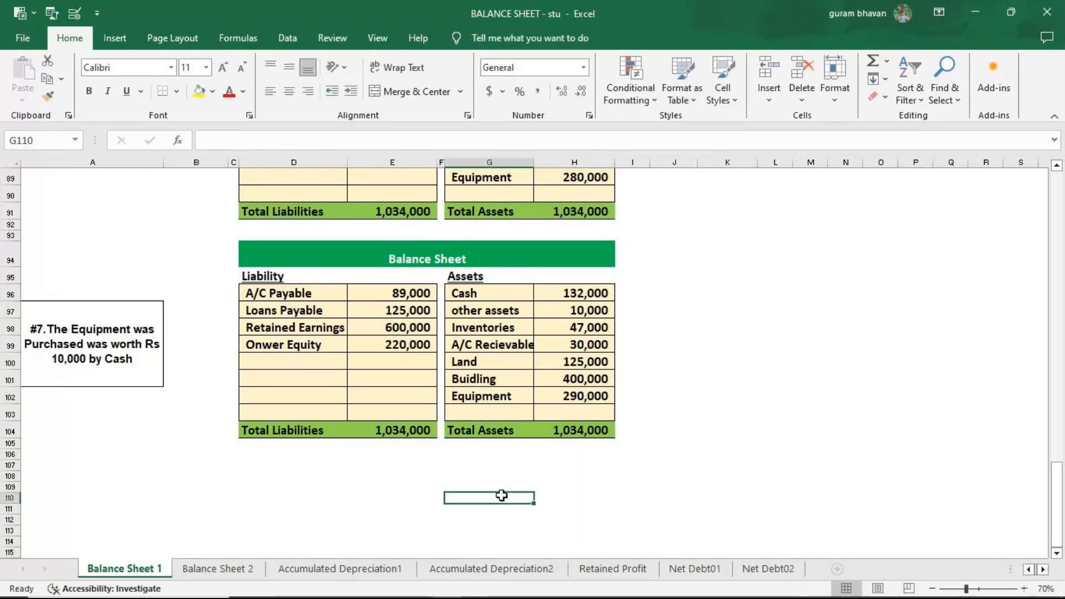
# Step: On the Balance Sheet 2 sheet, enter =100000 as Equity Capital in H9 for the capital introduced
pyautogui.click(213, 569)
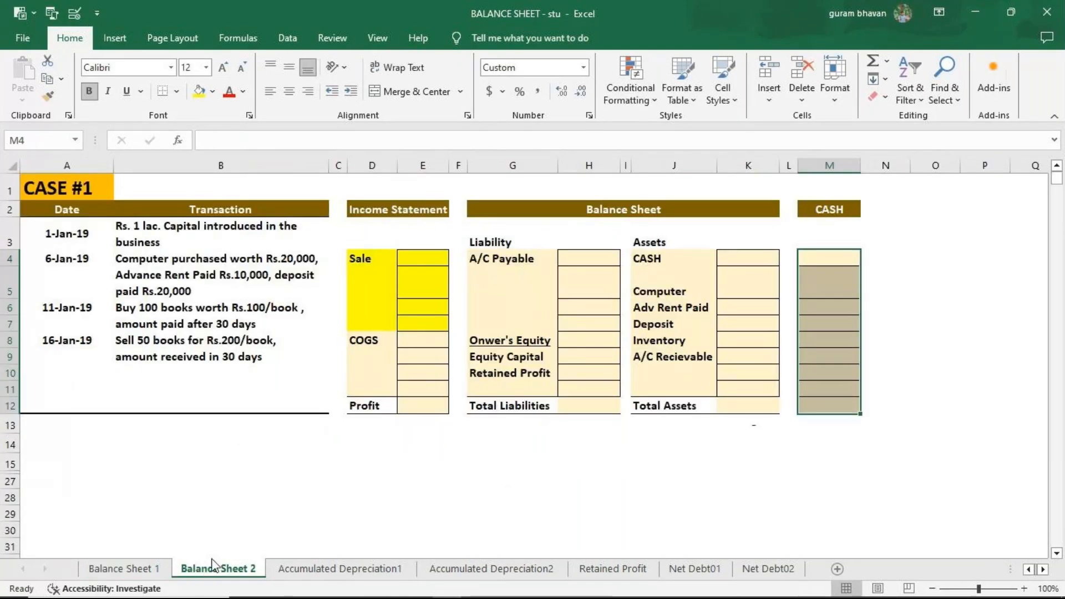
pyautogui.scroll(-4, 374, 474)
pyautogui.scroll(4, 374, 474)
pyautogui.click(575, 360)
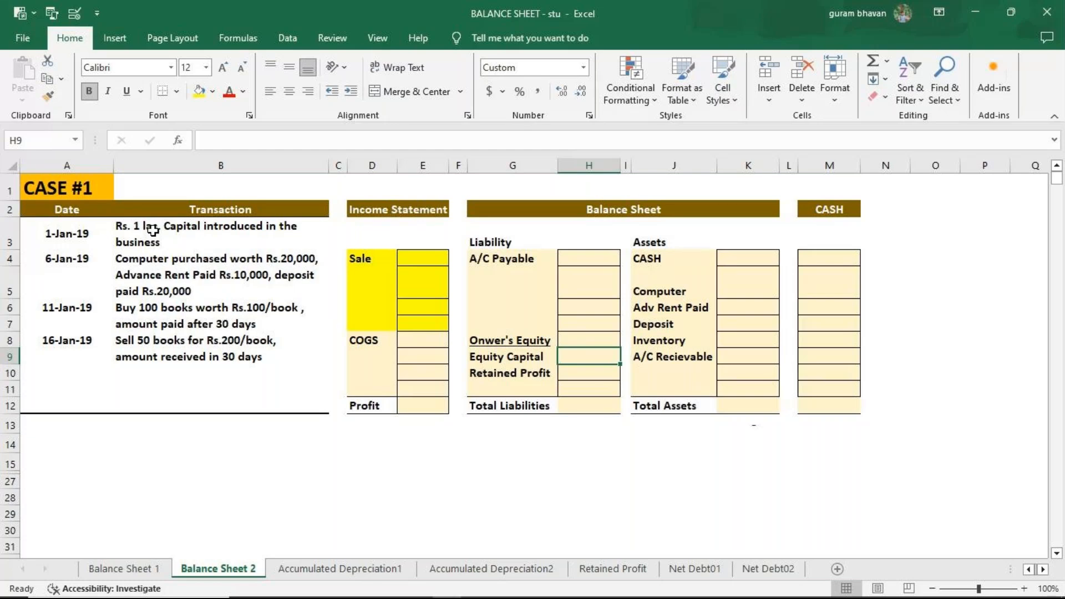
pyautogui.write('=100000')
pyautogui.press('Return')
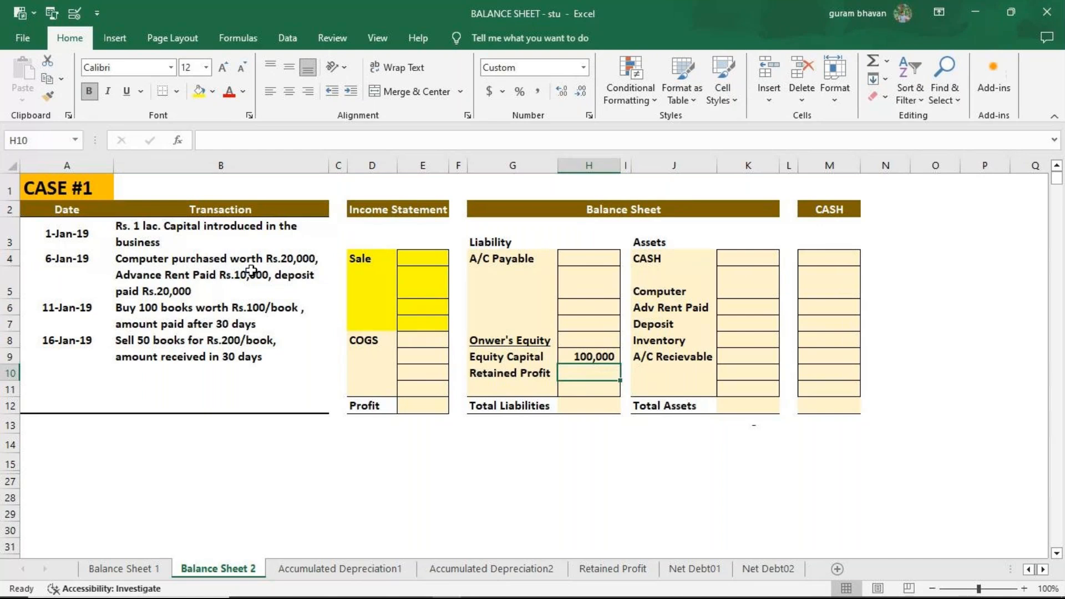
# Step: Record the computer purchase by entering =20000 for Computer in K5 and =20000 in the CASH column at M5
pyautogui.click(757, 292)
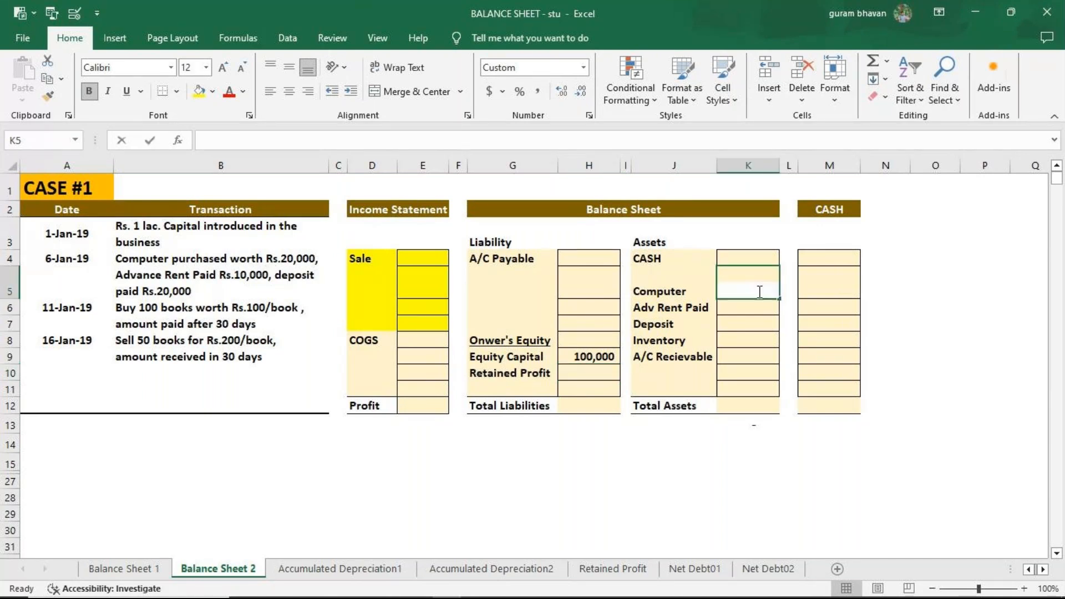
pyautogui.write('=20000')
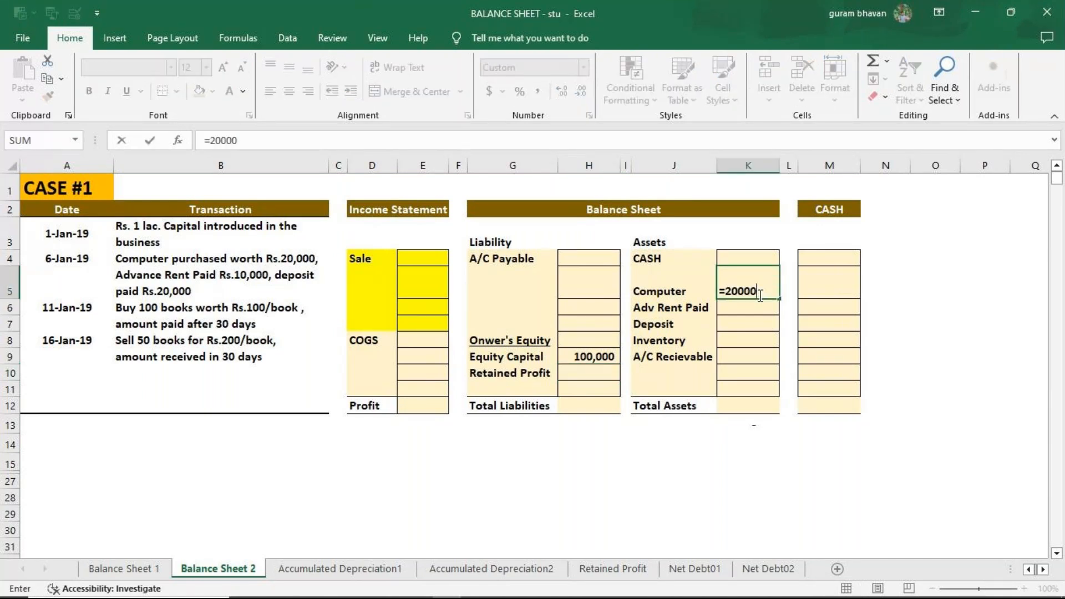
pyautogui.press('Return')
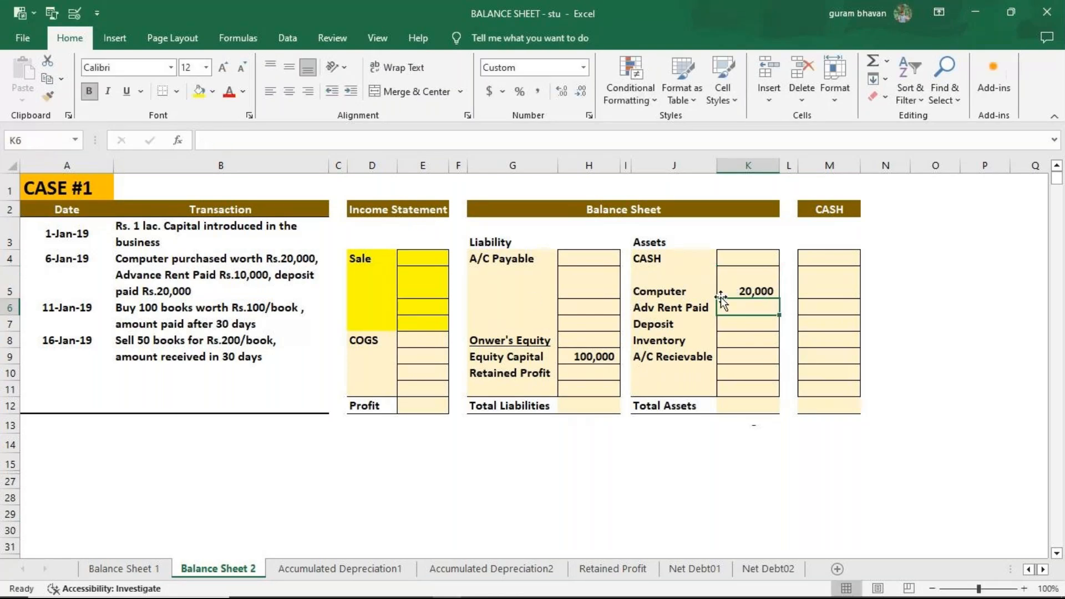
pyautogui.click(829, 284)
pyautogui.write('=20')
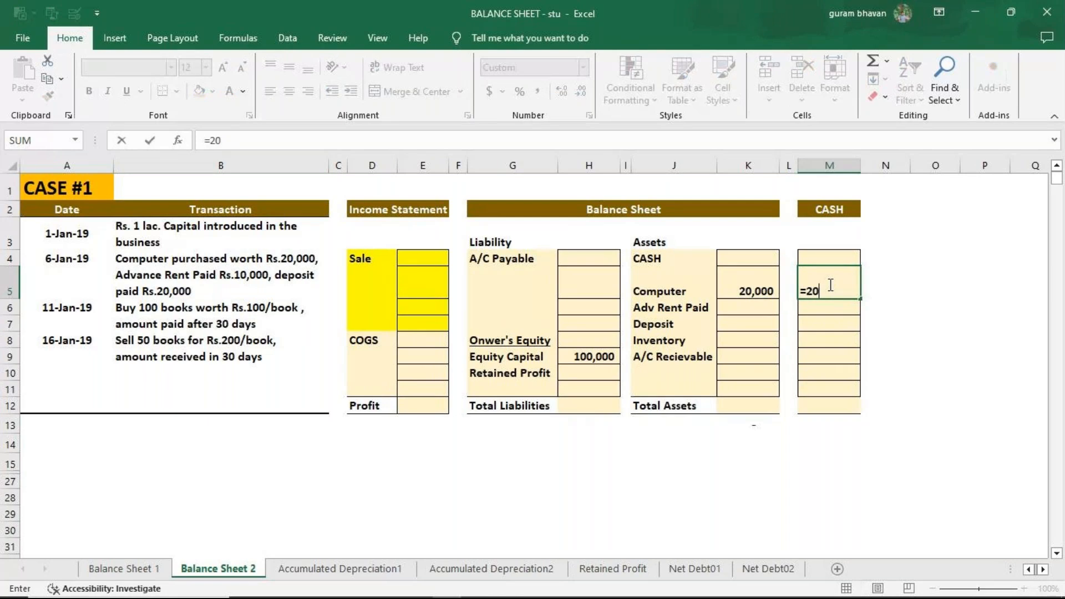
pyautogui.write('000')
pyautogui.press('Return')
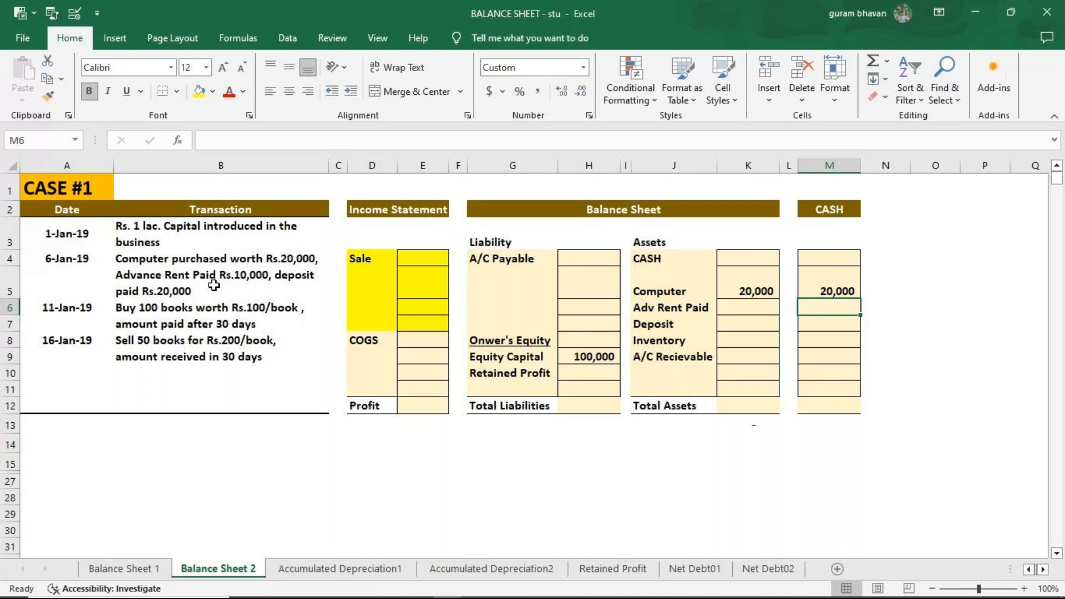
# Step: Record the advance rent by entering =10000 for Adv Rent Paid in K6 and =10000 in the CASH column at M6
pyautogui.click(750, 307)
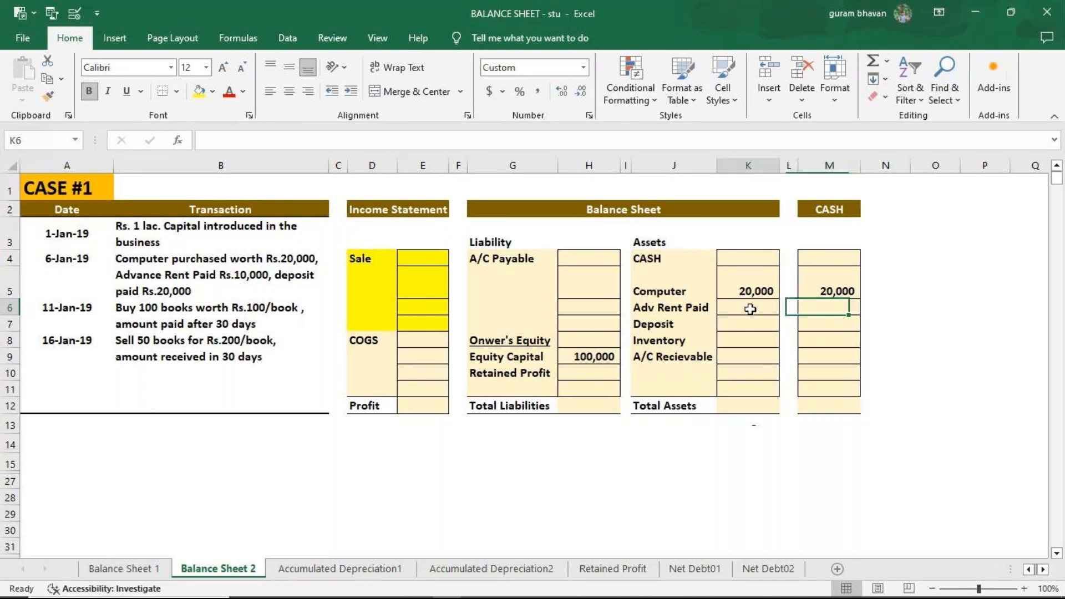
pyautogui.write('=10000')
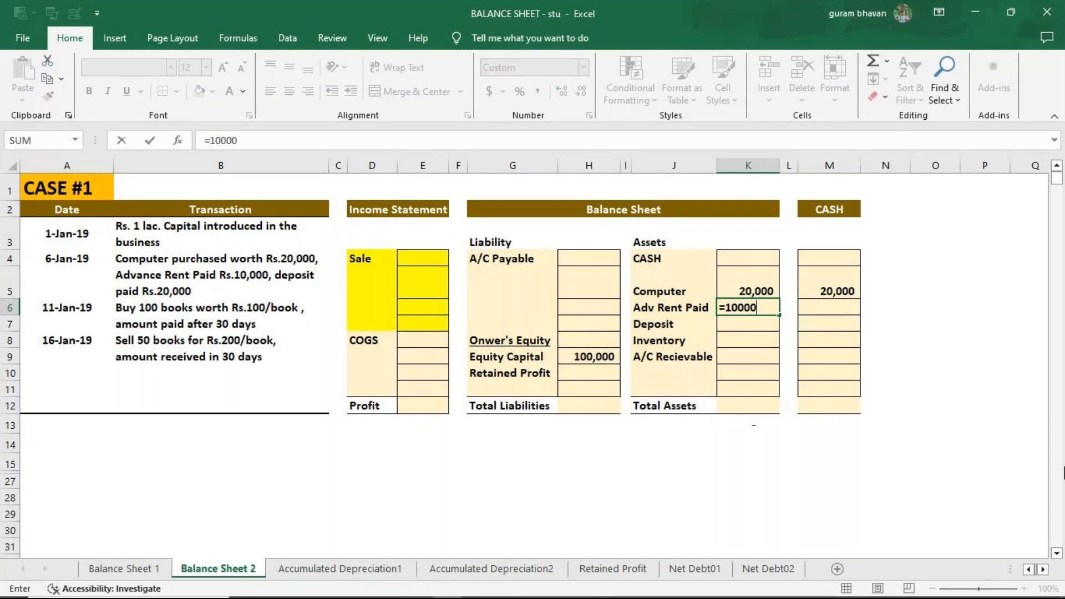
pyautogui.press('Return')
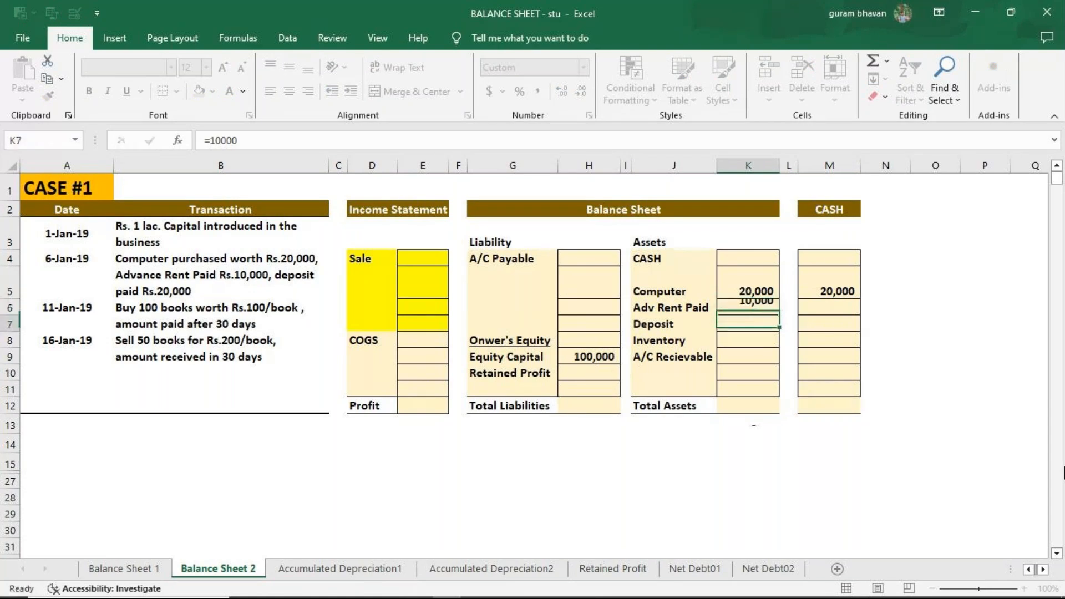
pyautogui.click(838, 306)
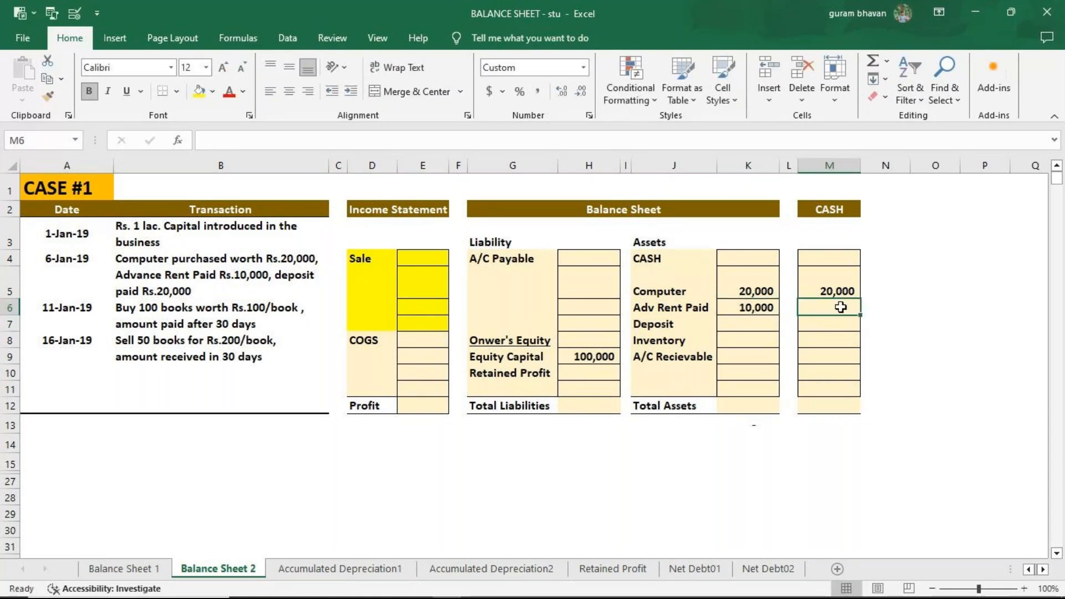
pyautogui.write('=1')
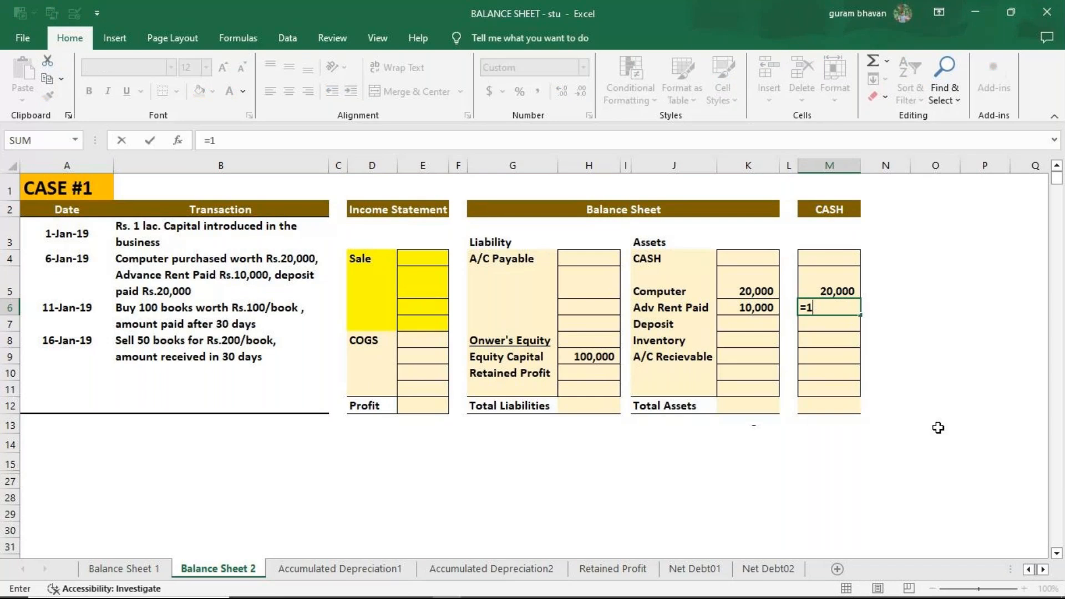
pyautogui.write('0000')
pyautogui.press('Return')
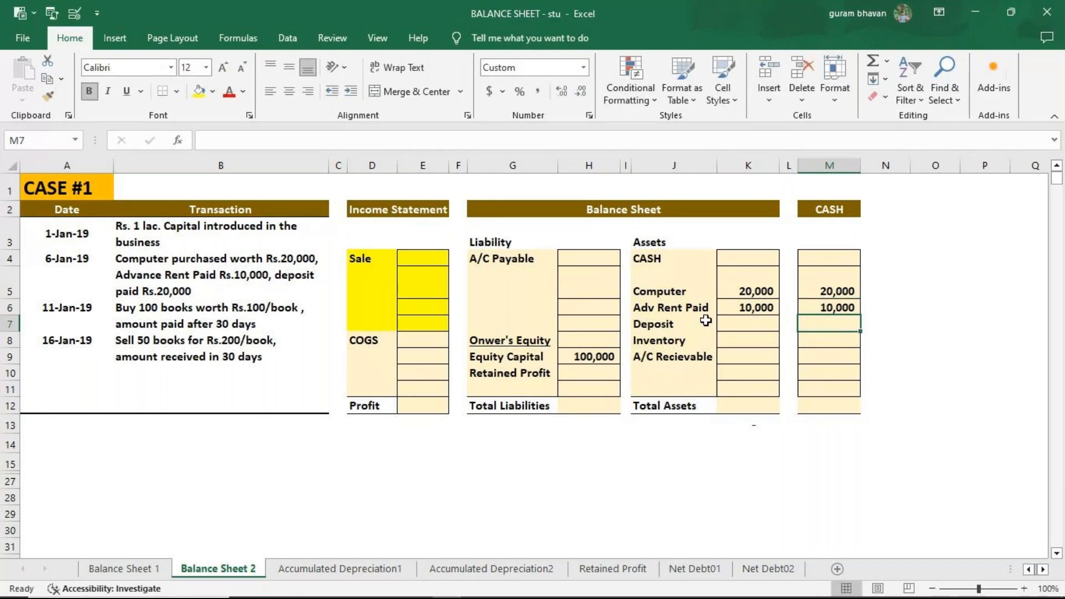
# Step: Record the deposit paid by entering =20000 for Deposit in K7 and =20000 in the CASH column at M7
pyautogui.click(725, 328)
pyautogui.write('=20000')
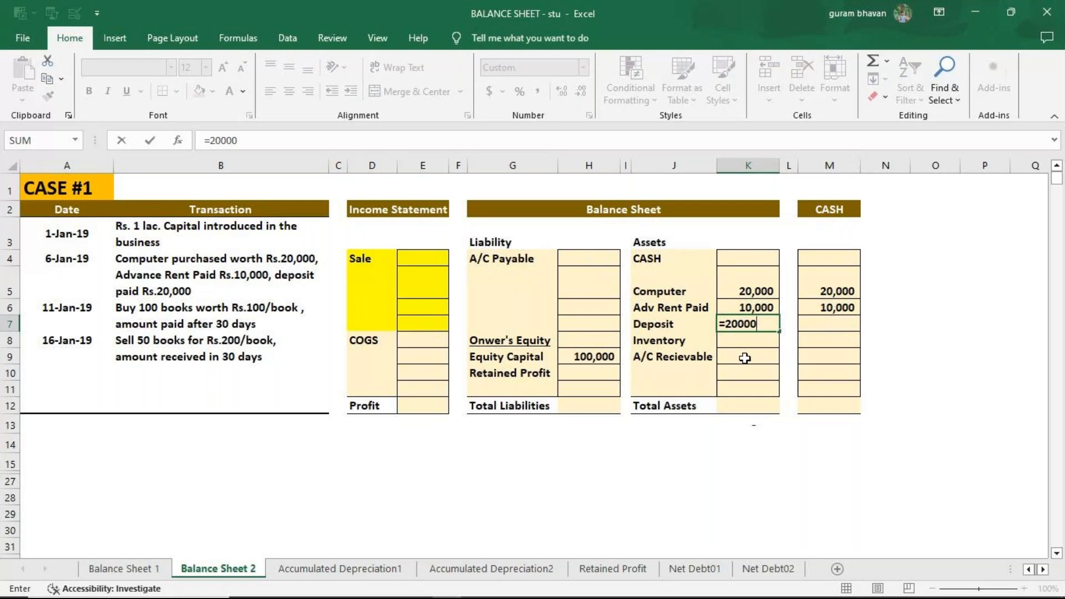
pyautogui.press('Return')
pyautogui.click(849, 324)
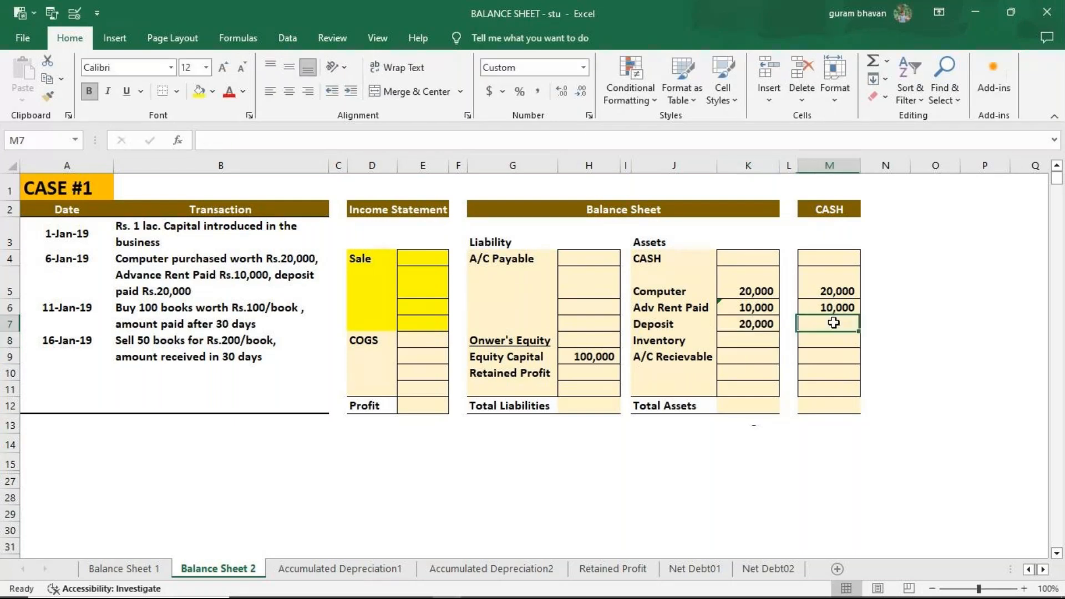
pyautogui.write('=20000')
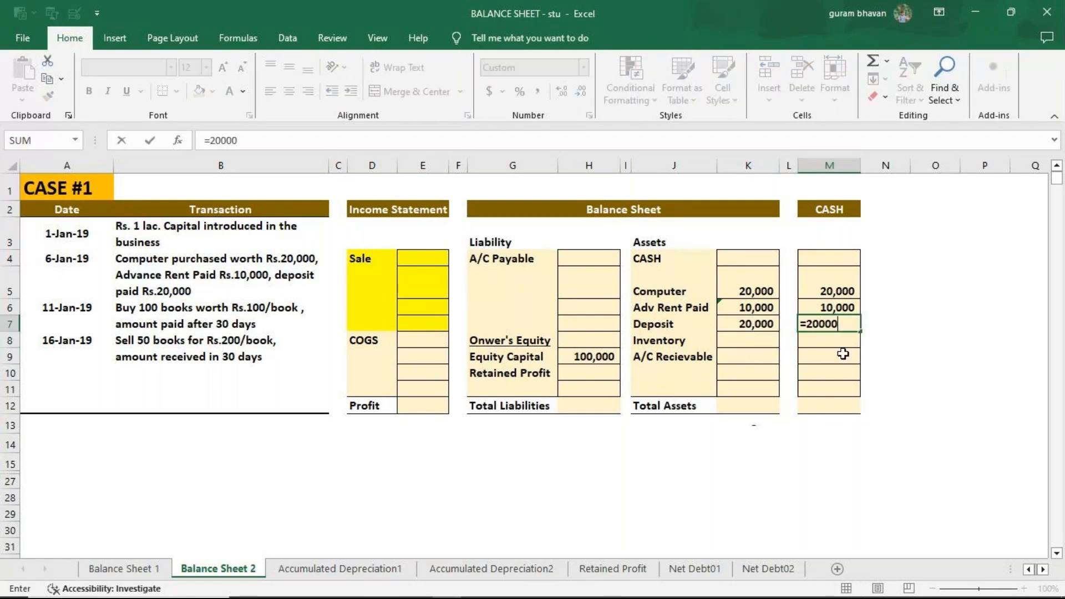
pyautogui.press('Return')
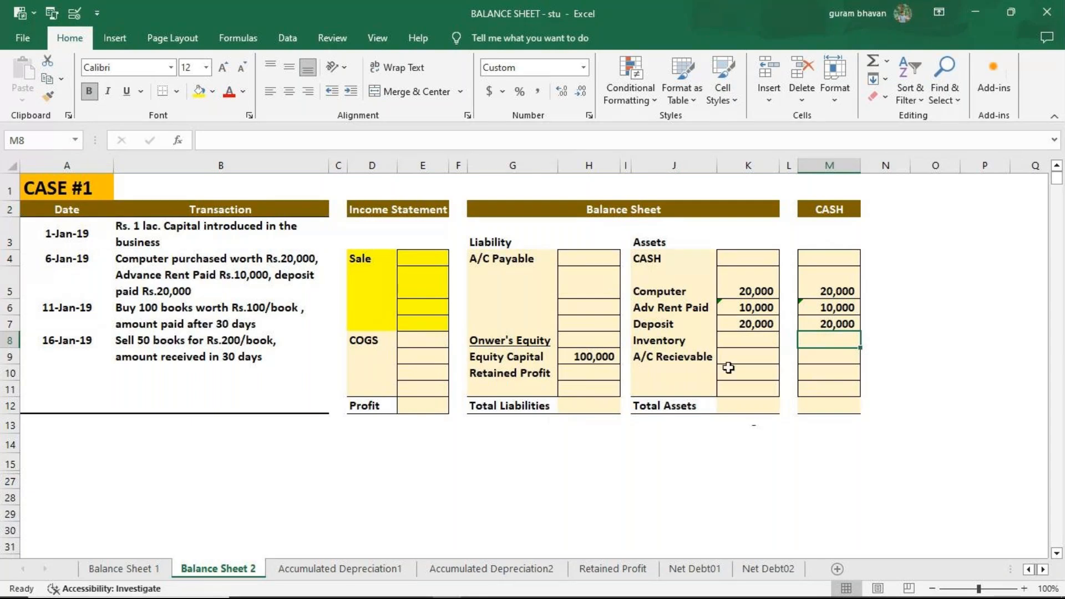
# Step: Record the purchase of 100 books at Rs.100 each by entering =100*100 for Inventory in K8
pyautogui.click(746, 338)
pyautogui.write('=')
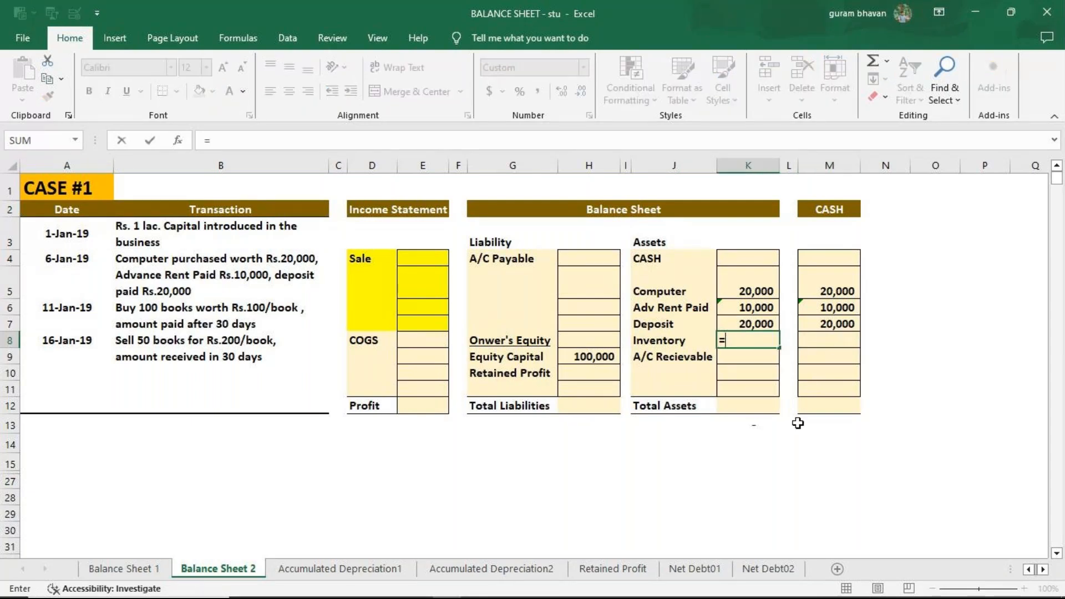
pyautogui.write('100*100')
pyautogui.press('Return')
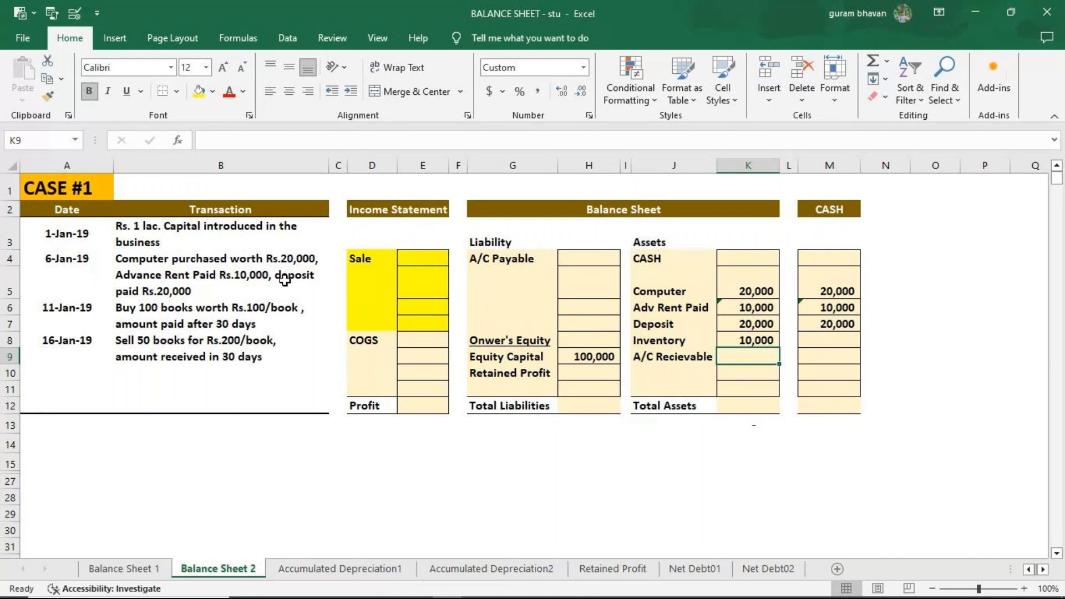
# Step: Record the sale of 50 books at Rs.200 each by entering =50*200 for Sale in E4 of the Income Statement
pyautogui.click(420, 259)
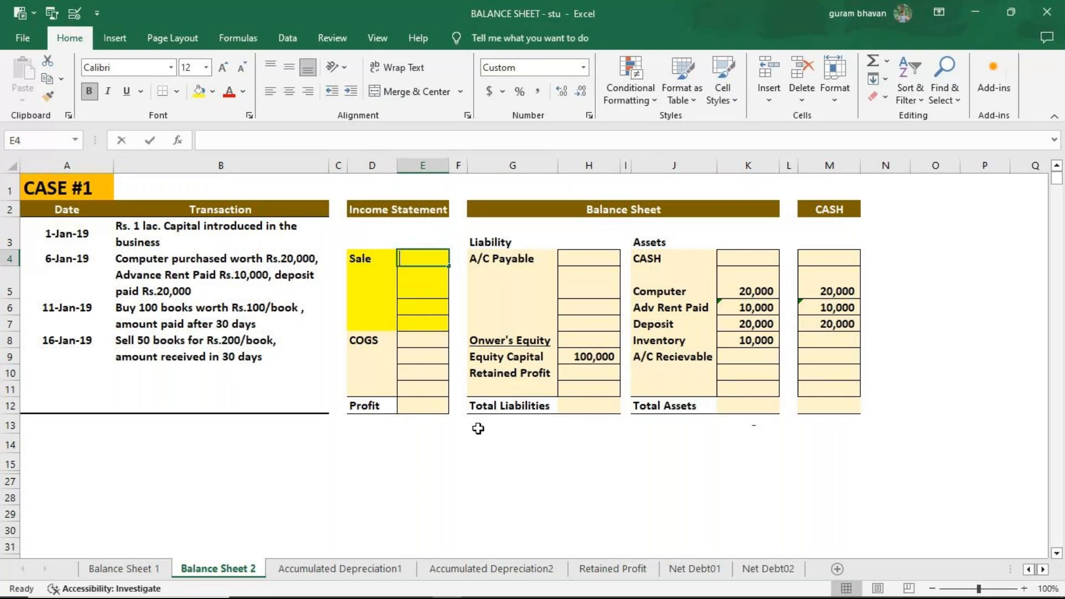
pyautogui.write('=5*200')
pyautogui.press('BackSpace')
pyautogui.press('BackSpace')
pyautogui.press('BackSpace')
pyautogui.press('BackSpace')
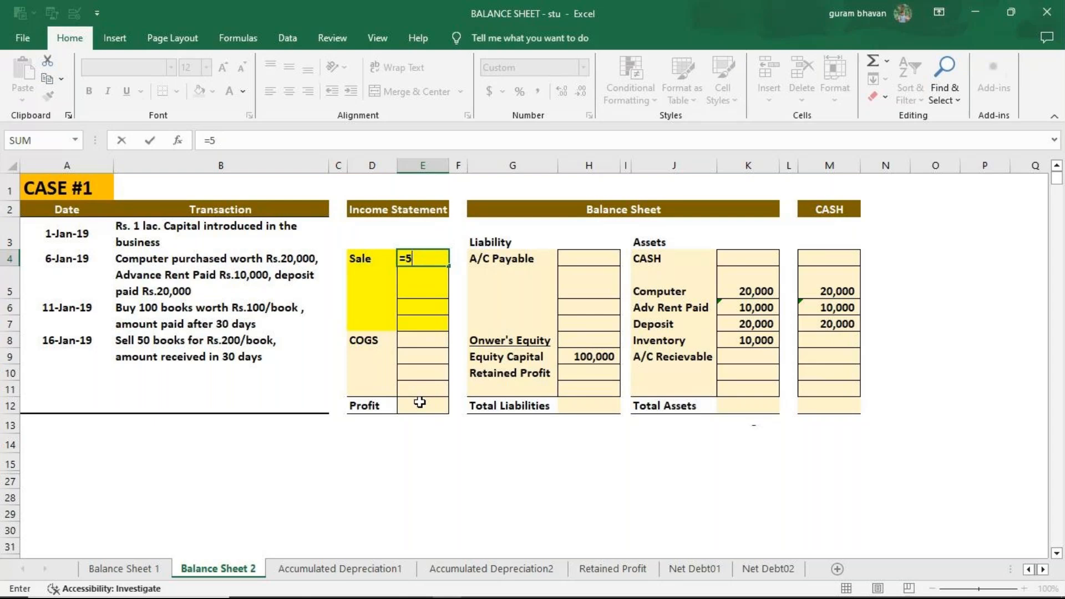
pyautogui.write('0*200')
pyautogui.press('Return')
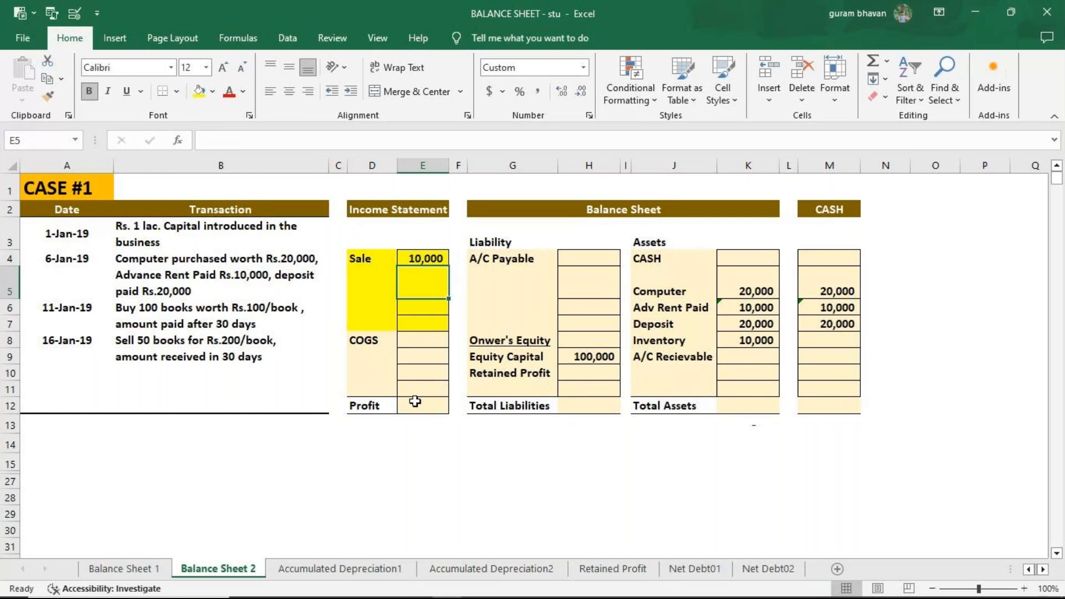
# Step: Enter the cost of the 50 books sold as =50*100 for COGS in E8 of the Income Statement
pyautogui.click(434, 337)
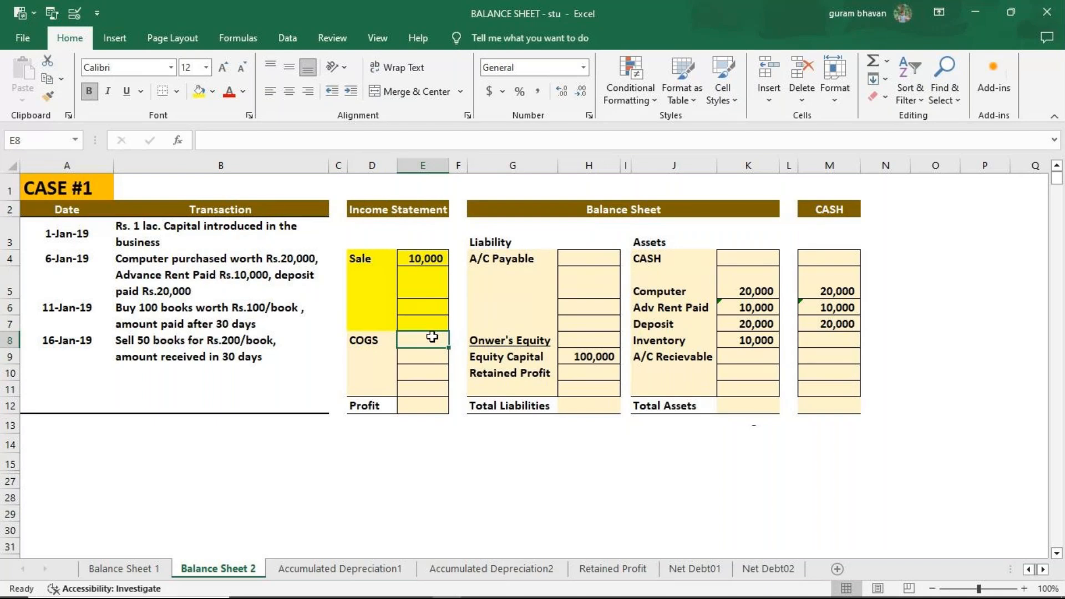
pyautogui.write('=')
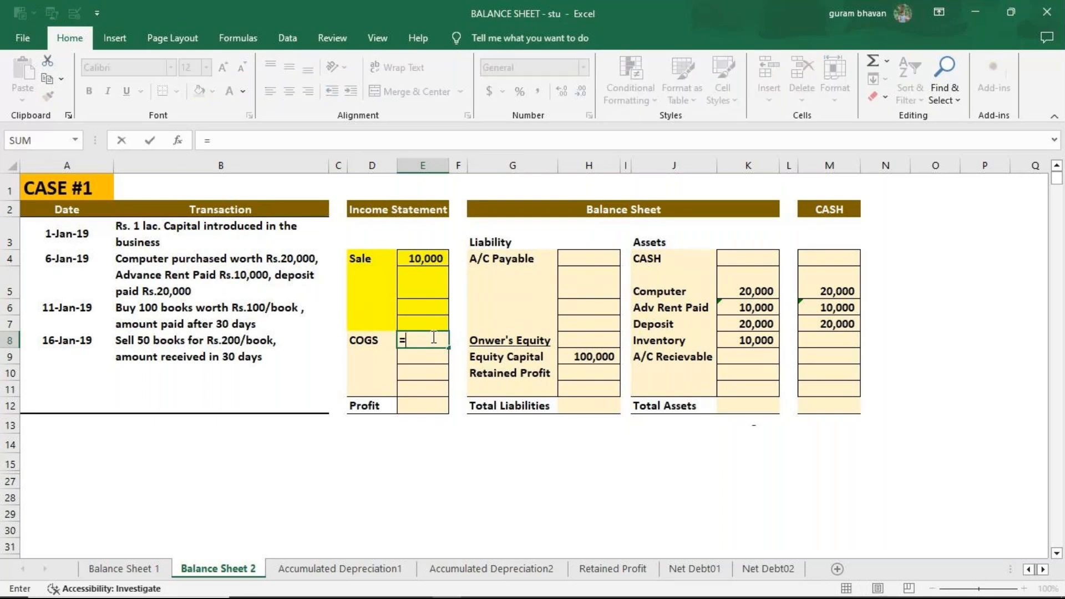
pyautogui.write('50*100')
pyautogui.press('Return')
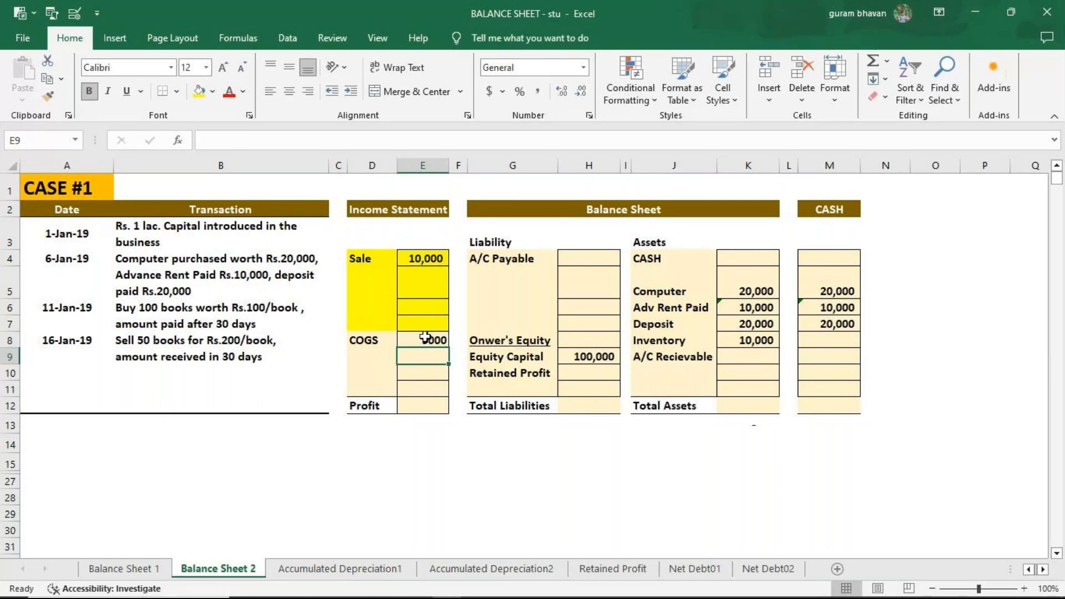
# Step: Enter the introduced capital as =100000 in the CASH column at M4
pyautogui.click(833, 259)
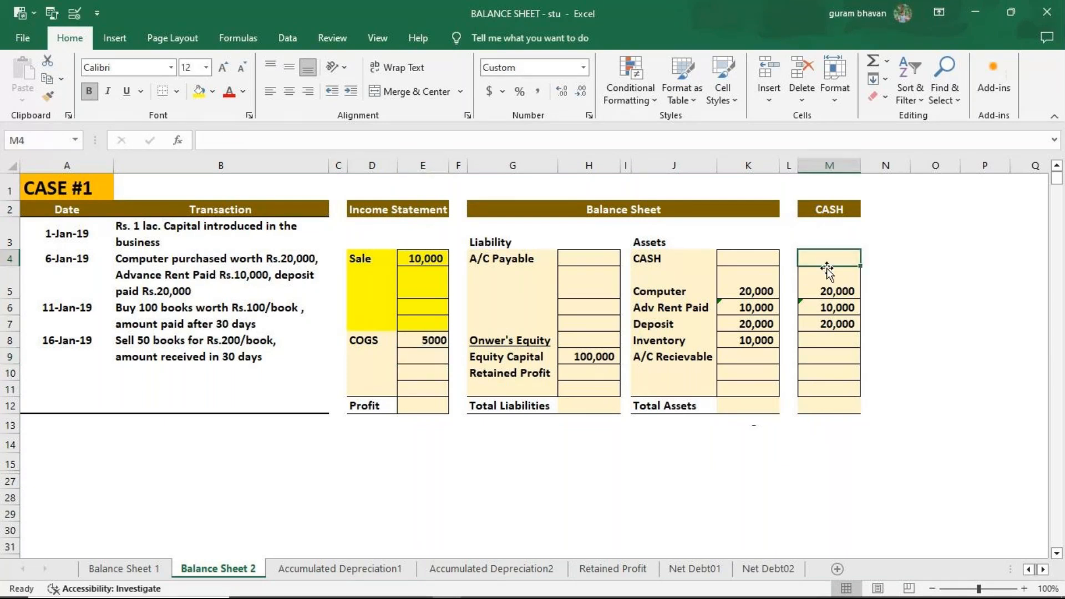
pyautogui.write('=')
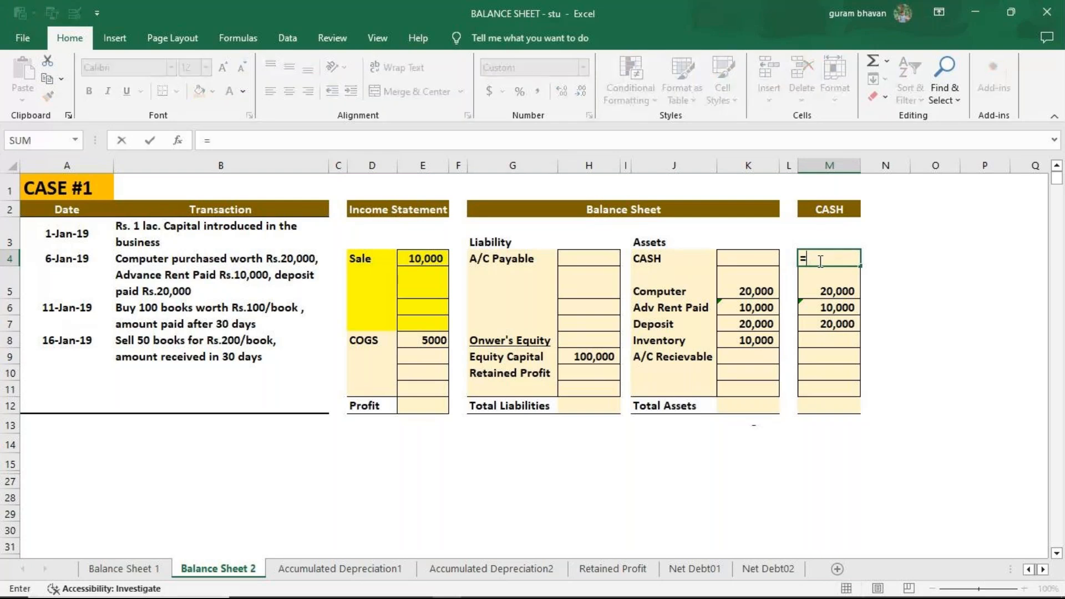
pyautogui.write('100000')
pyautogui.press('Return')
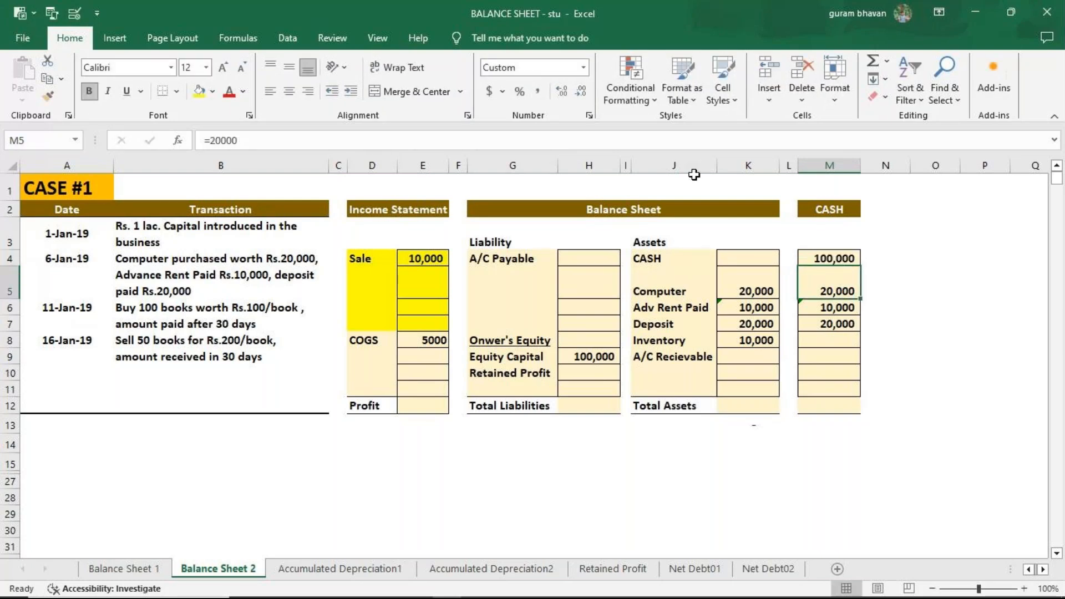
# Step: Calculate Profit in E12 of the Income Statement as Sale minus COGS with =E4-E8
pyautogui.click(431, 410)
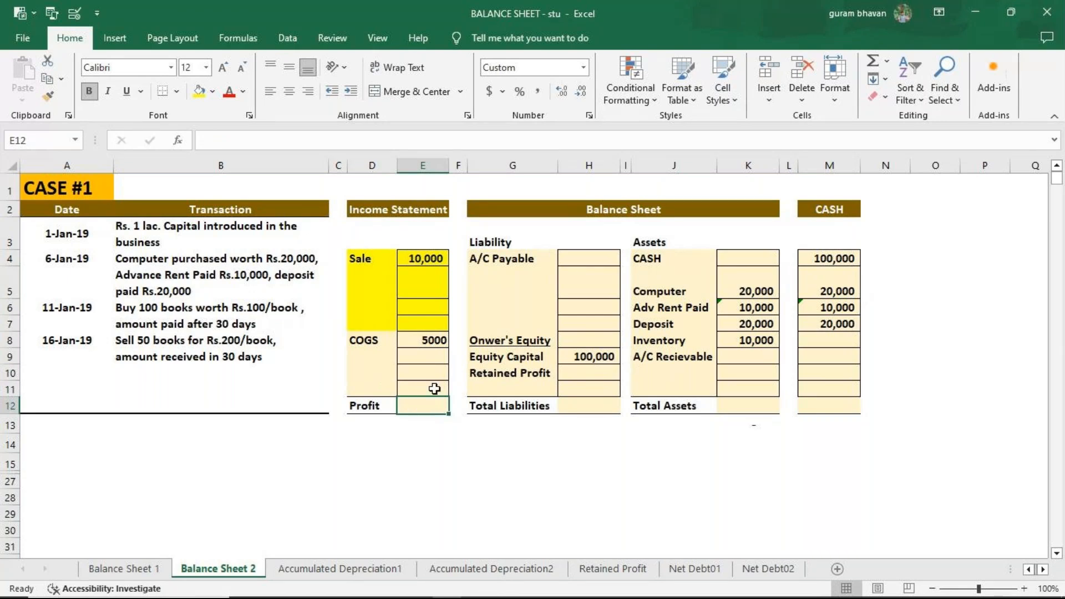
pyautogui.write('=')
pyautogui.click(426, 258)
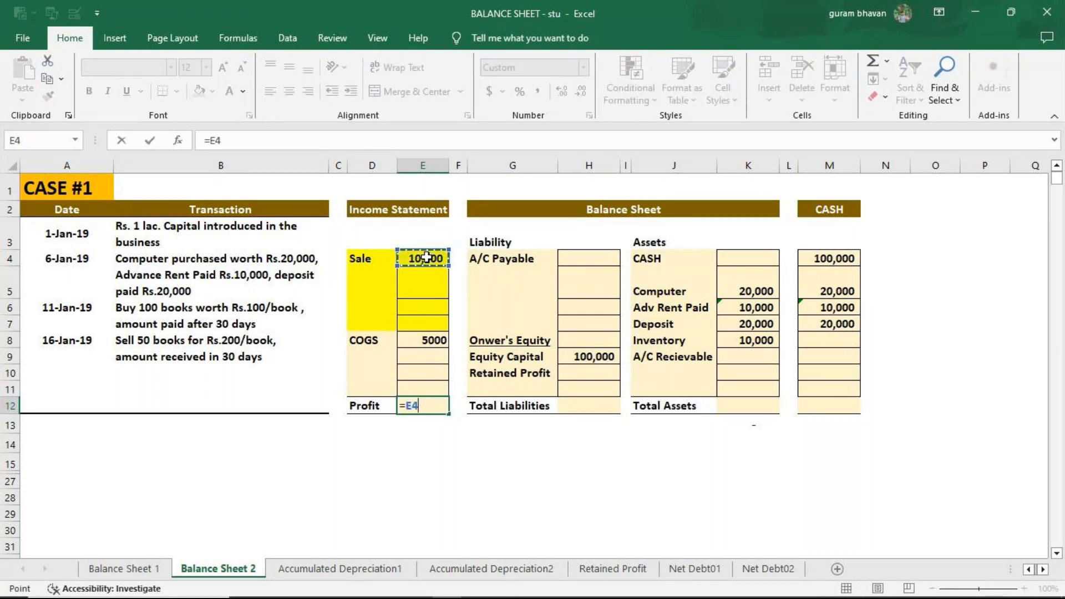
pyautogui.write('-')
pyautogui.click(411, 340)
pyautogui.press('Return')
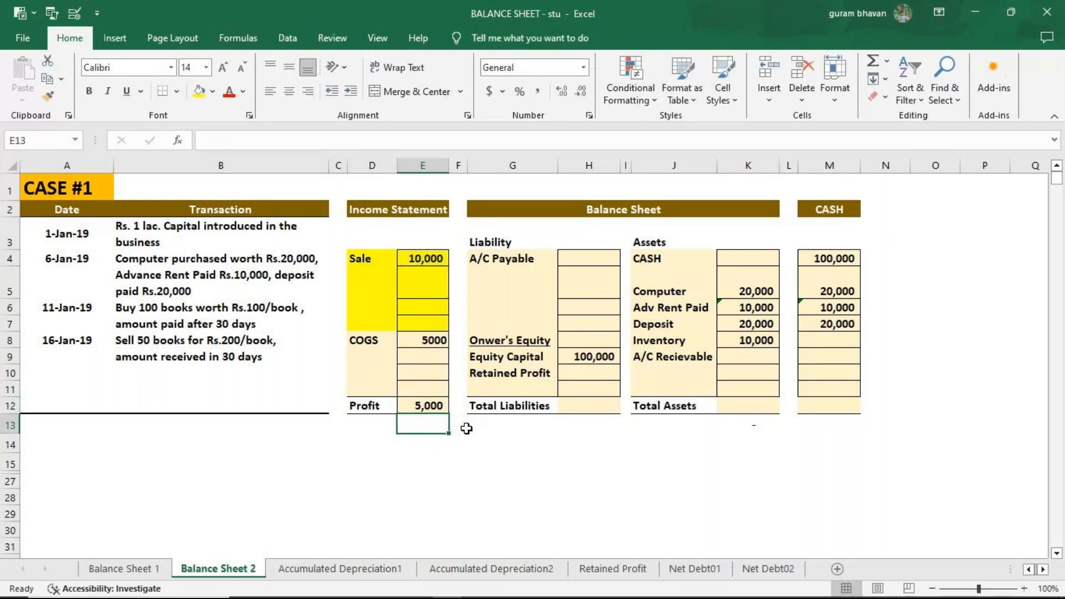
# Step: Link Retained Profit in H10 to the Income Statement profit with =E12
pyautogui.click(574, 375)
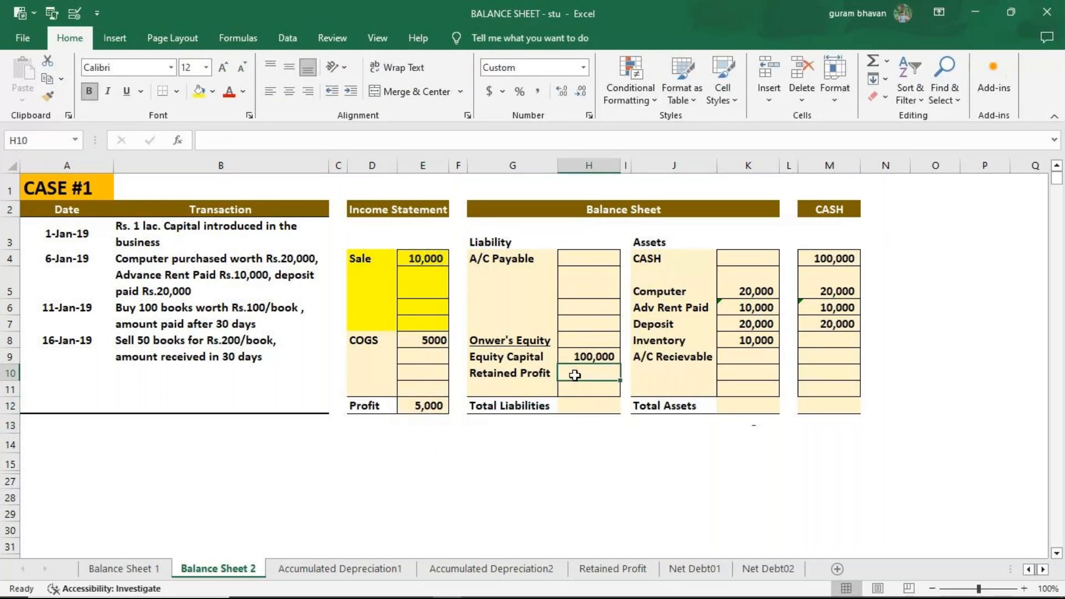
pyautogui.write('=')
pyautogui.click(436, 406)
pyautogui.press('Return')
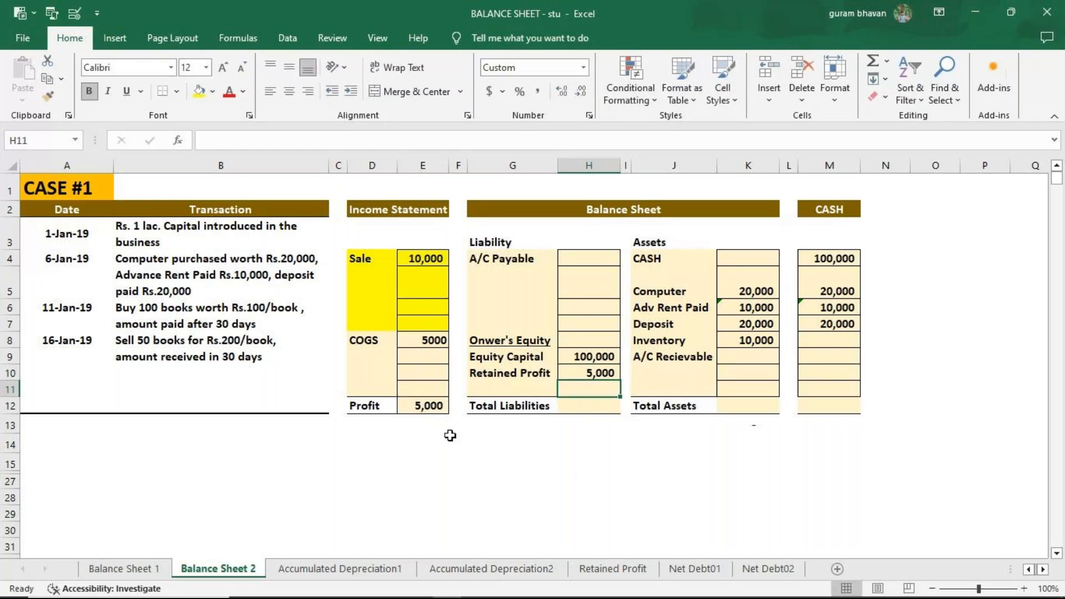
# Step: Record the amount owed for the 100 books by entering =100*100 for A/C Payable in H4
pyautogui.click(736, 344)
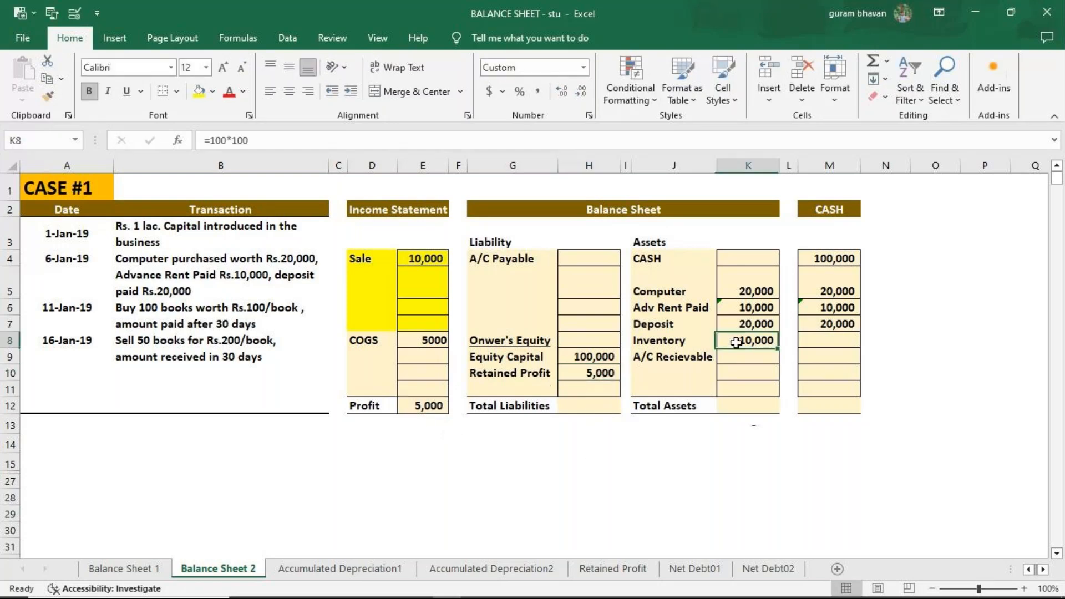
pyautogui.click(577, 261)
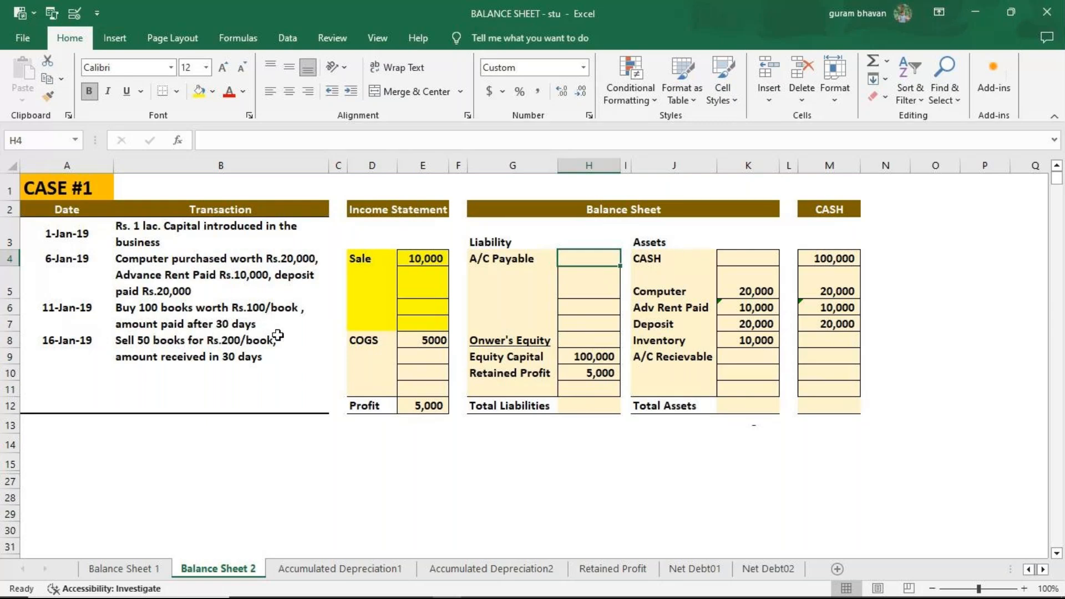
pyautogui.write('=100')
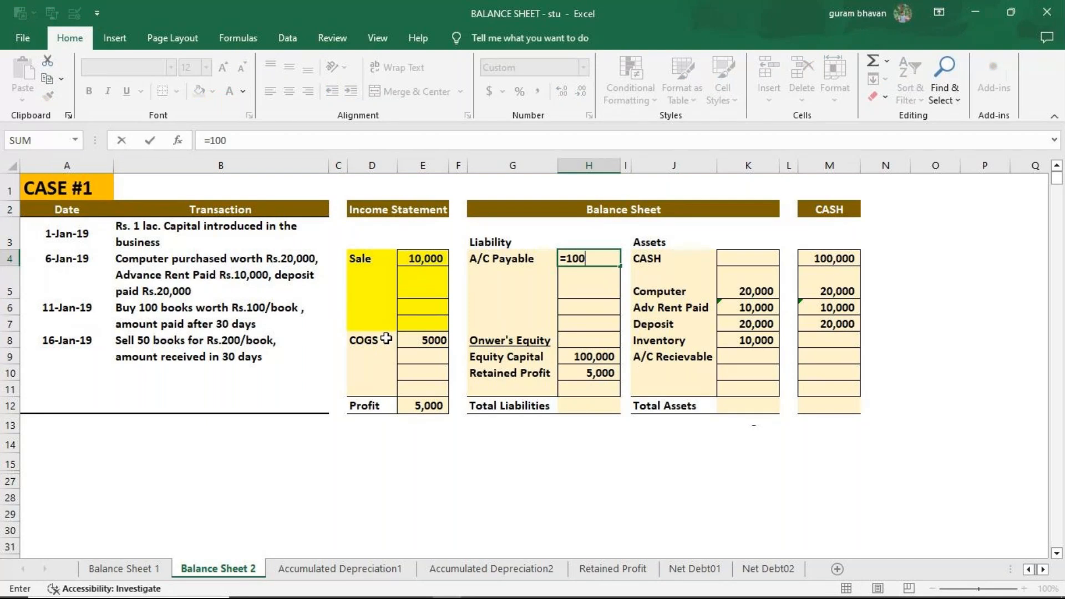
pyautogui.write('*100')
pyautogui.press('Return')
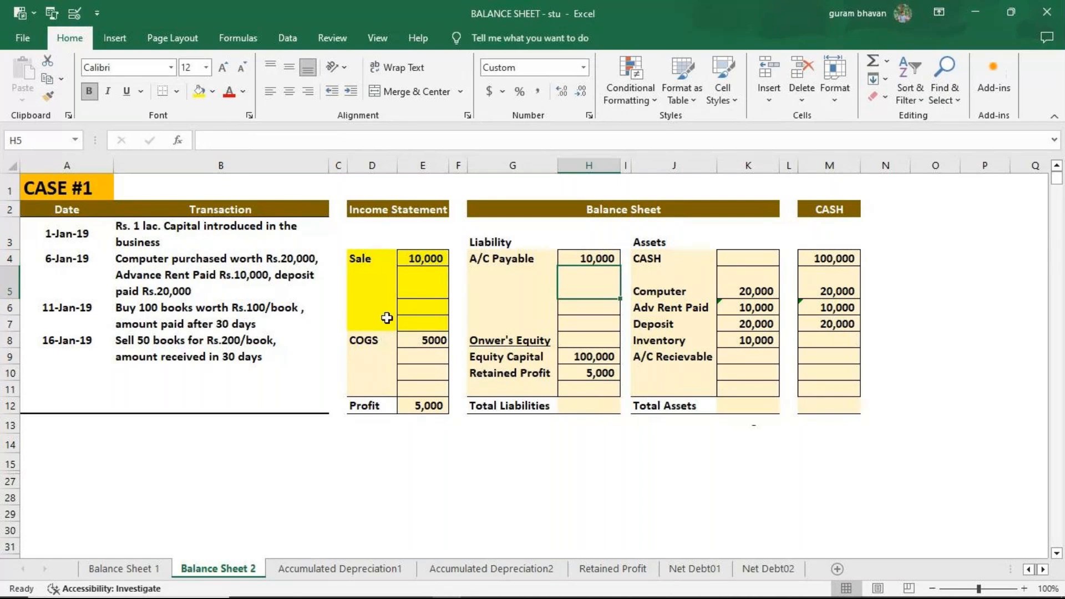
# Step: Record the amount due from the book sale by entering =50*200 for A/C Recievable in K9
pyautogui.click(737, 356)
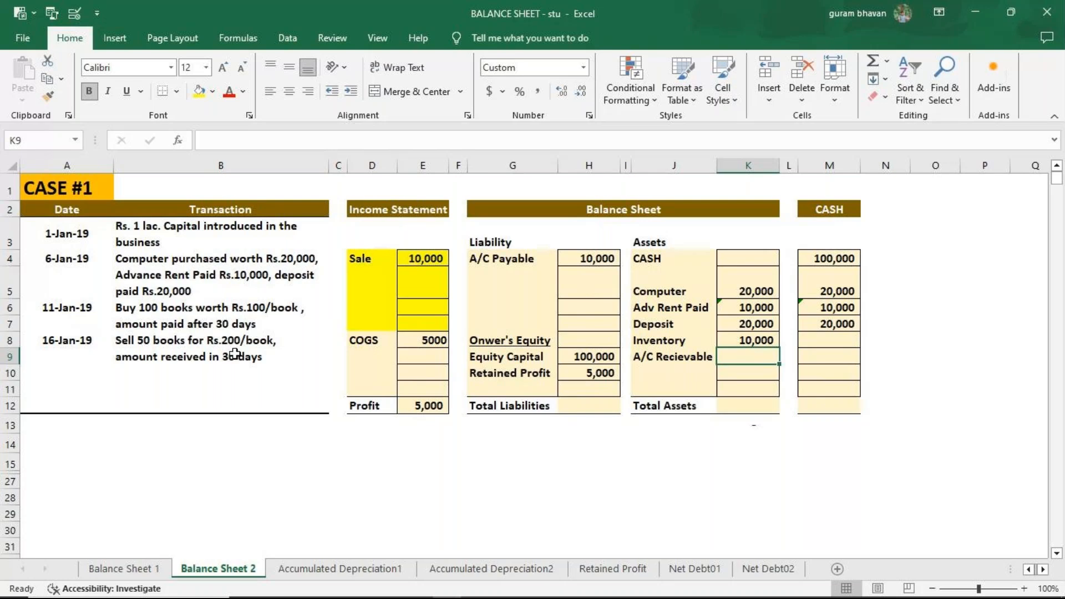
pyautogui.write('=')
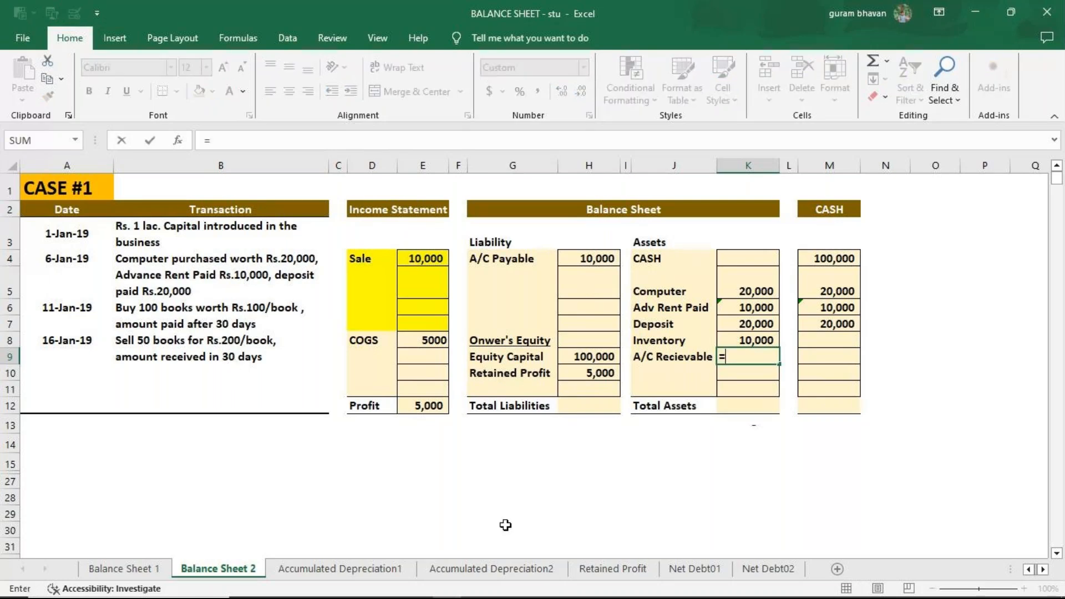
pyautogui.write('50*200')
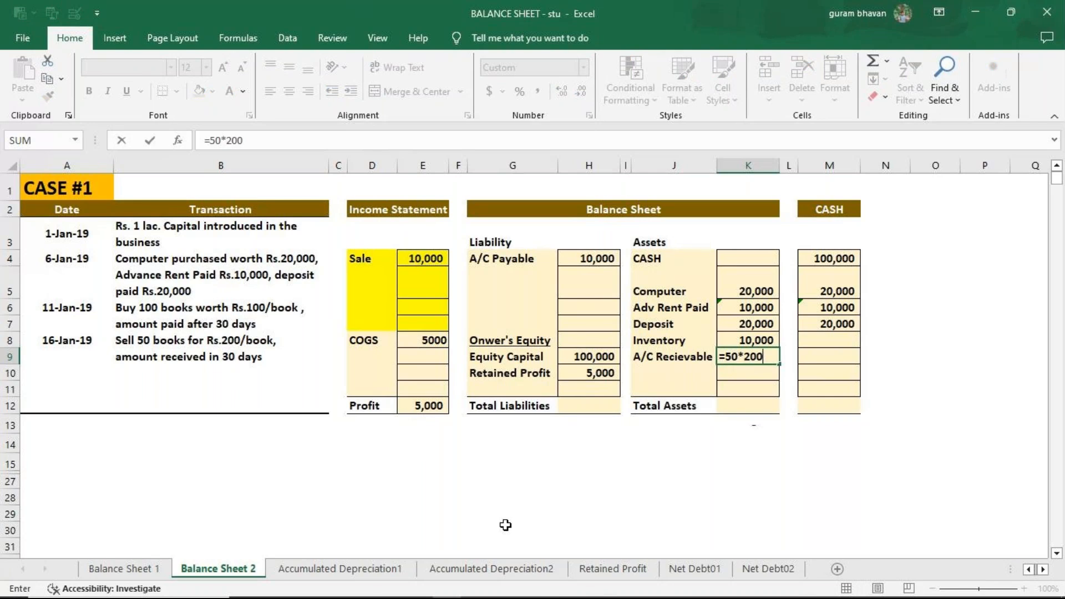
pyautogui.press('Return')
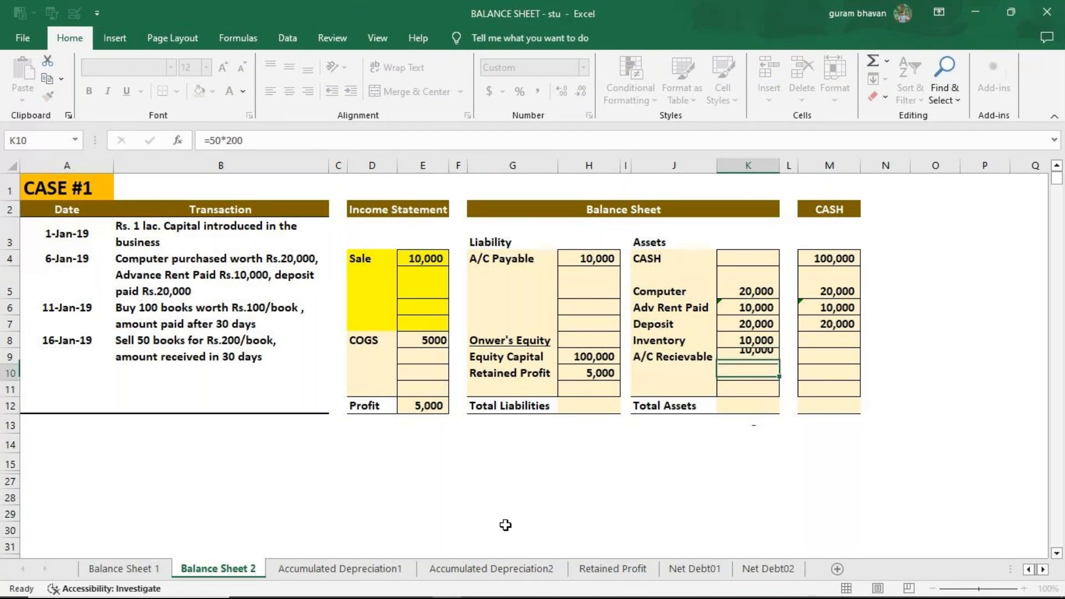
# Step: Reduce Inventory in K8 by the cost of the 50 books sold, using =(100*100)-(50*100)
pyautogui.click(747, 341)
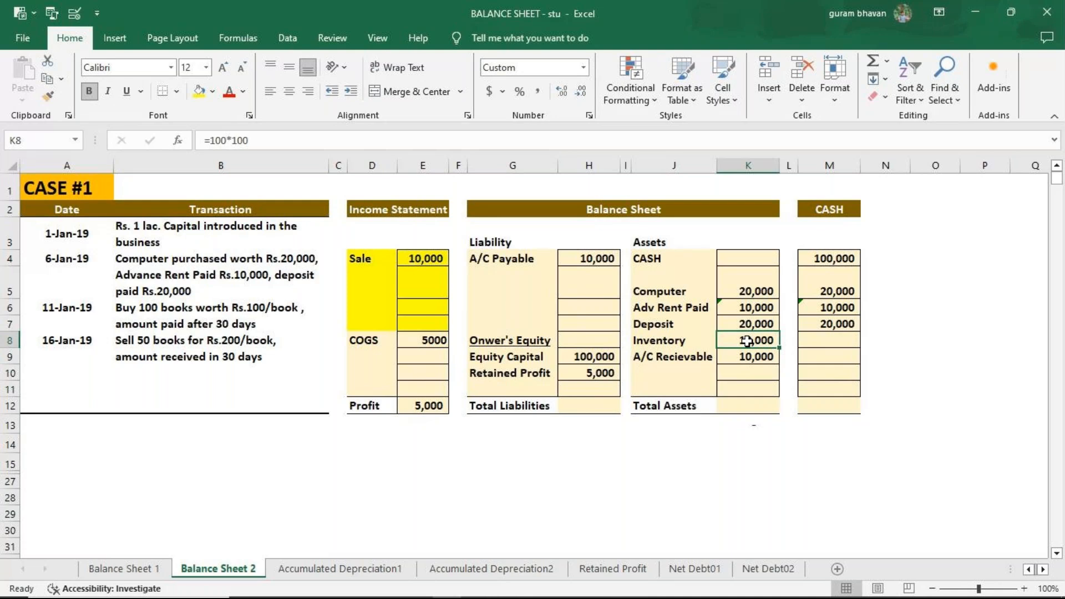
pyautogui.doubleClick(747, 340)
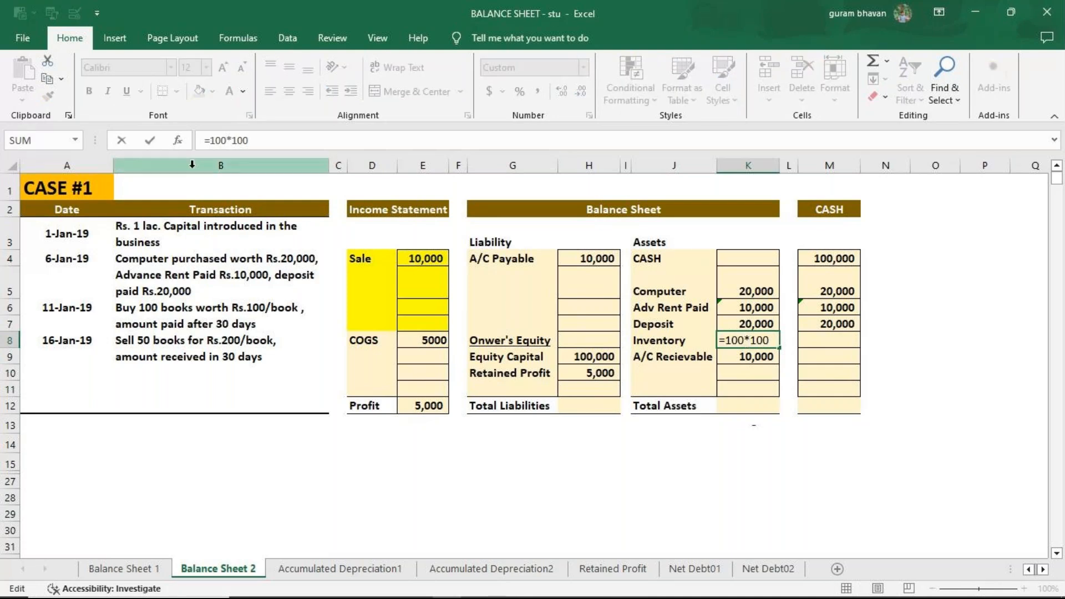
pyautogui.click(211, 140)
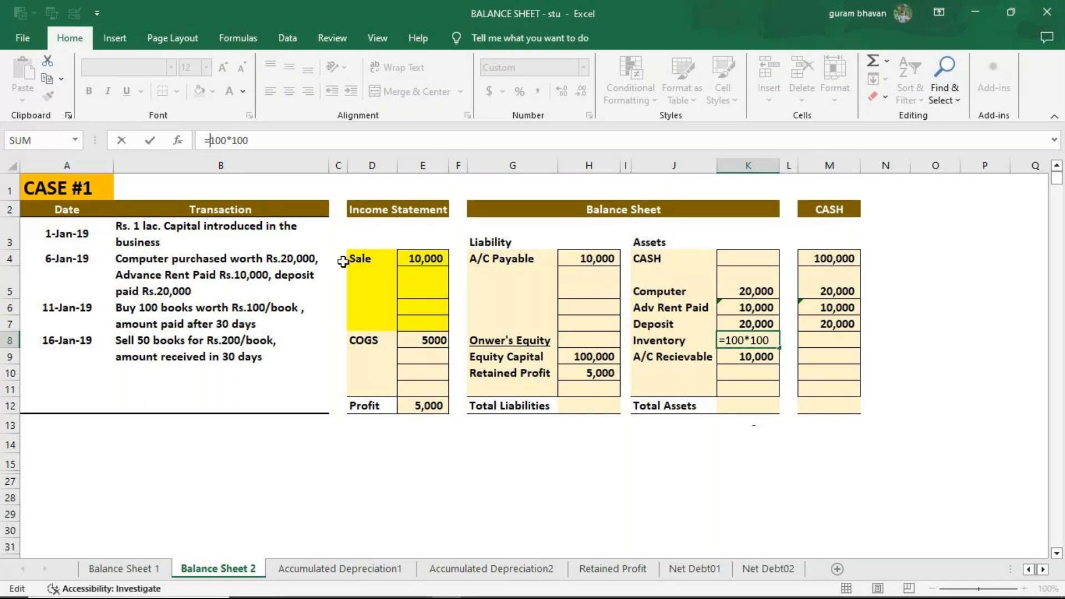
pyautogui.write('(')
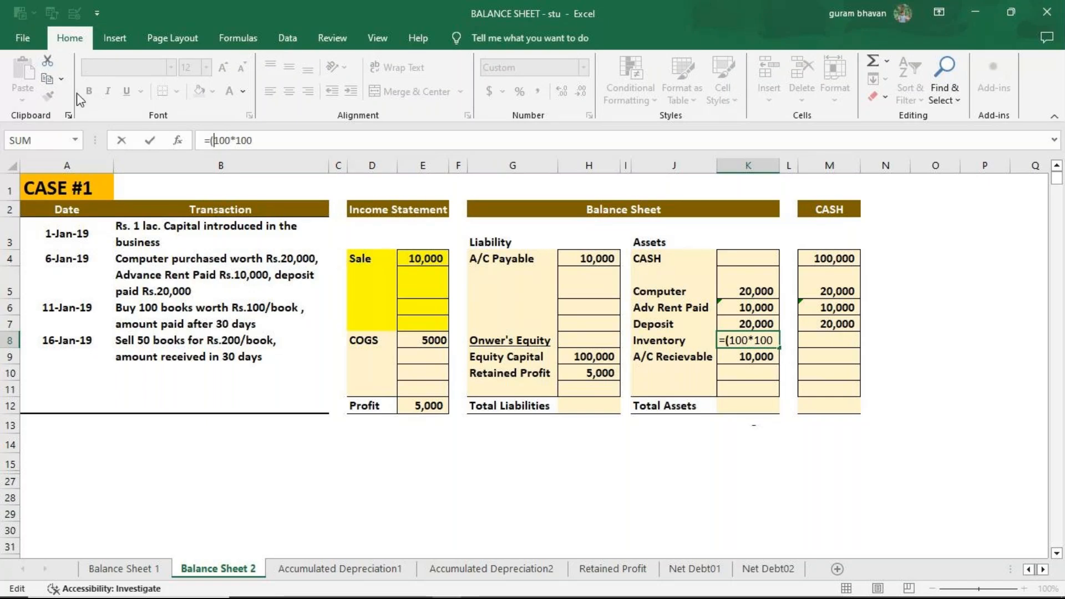
pyautogui.click(262, 142)
pyautogui.write(')')
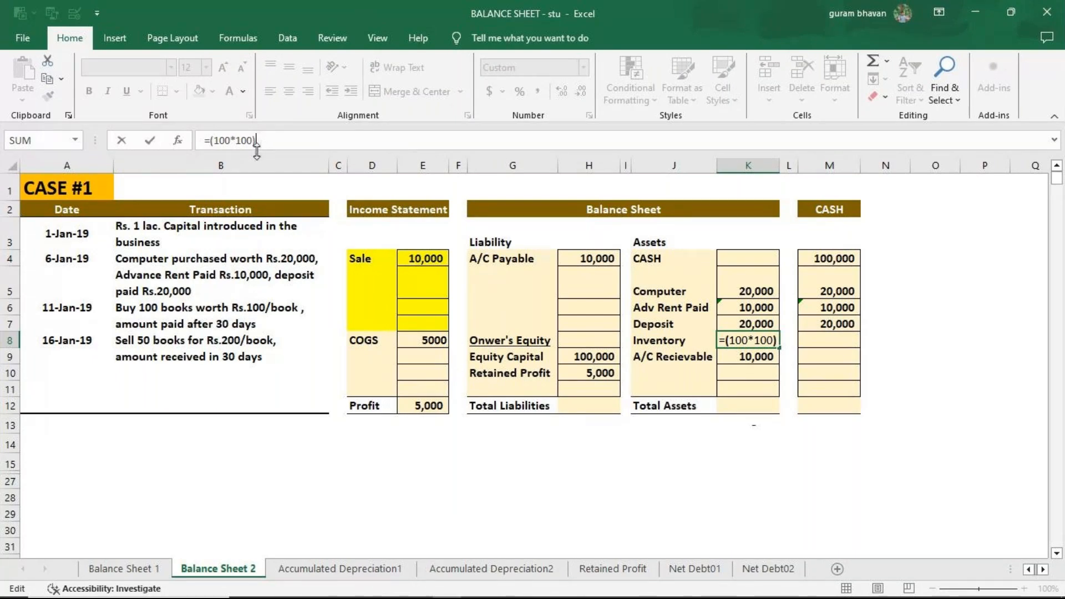
pyautogui.write('-(50*')
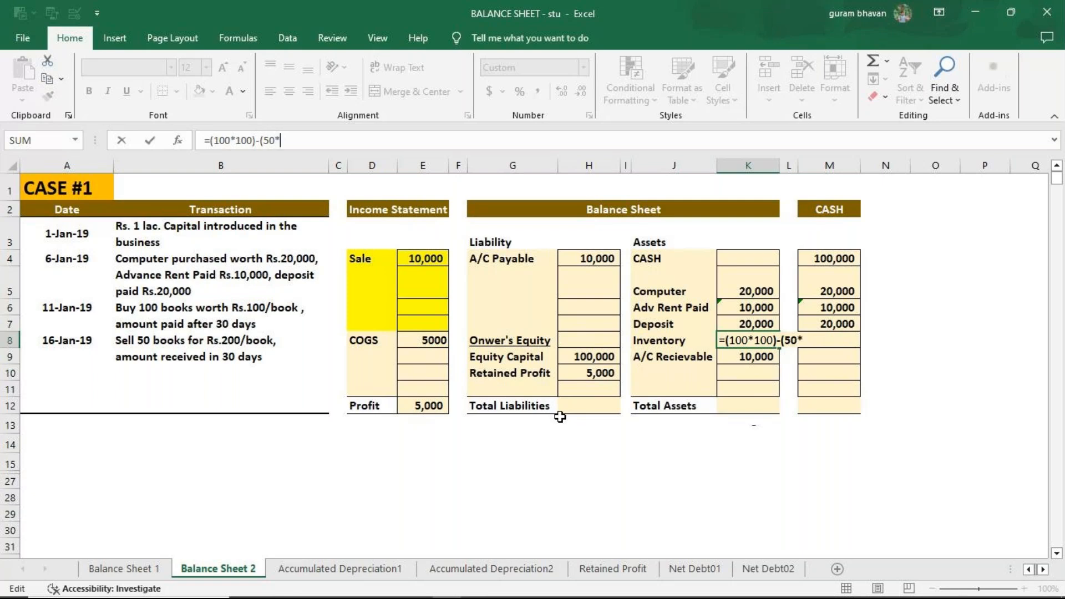
pyautogui.write('100)')
pyautogui.press('Return')
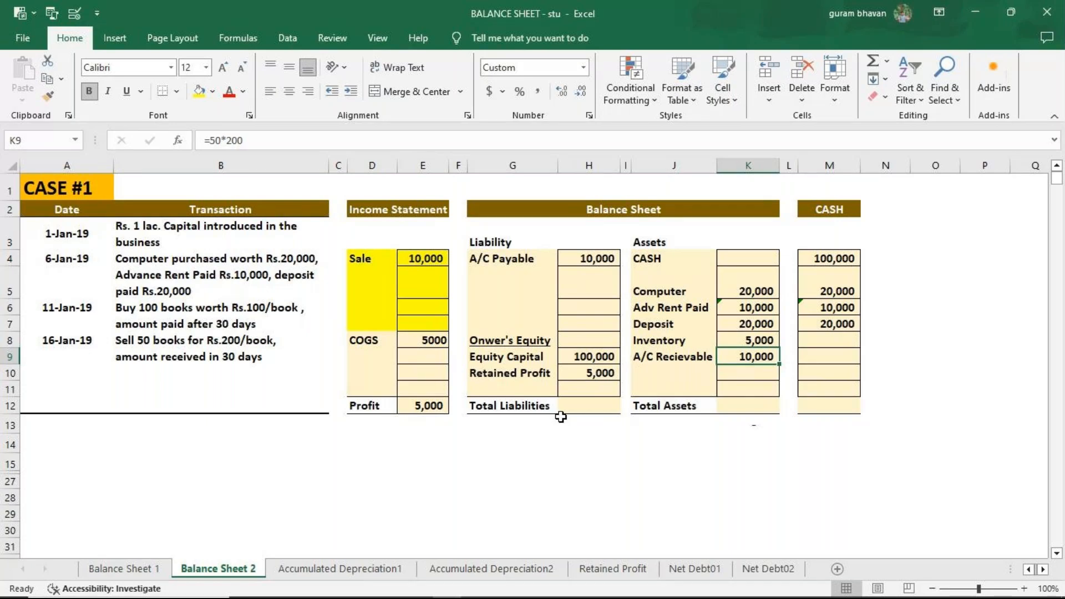
# Step: Make the computer payment in M5 of the CASH column an outflow with =-20000
pyautogui.click(830, 289)
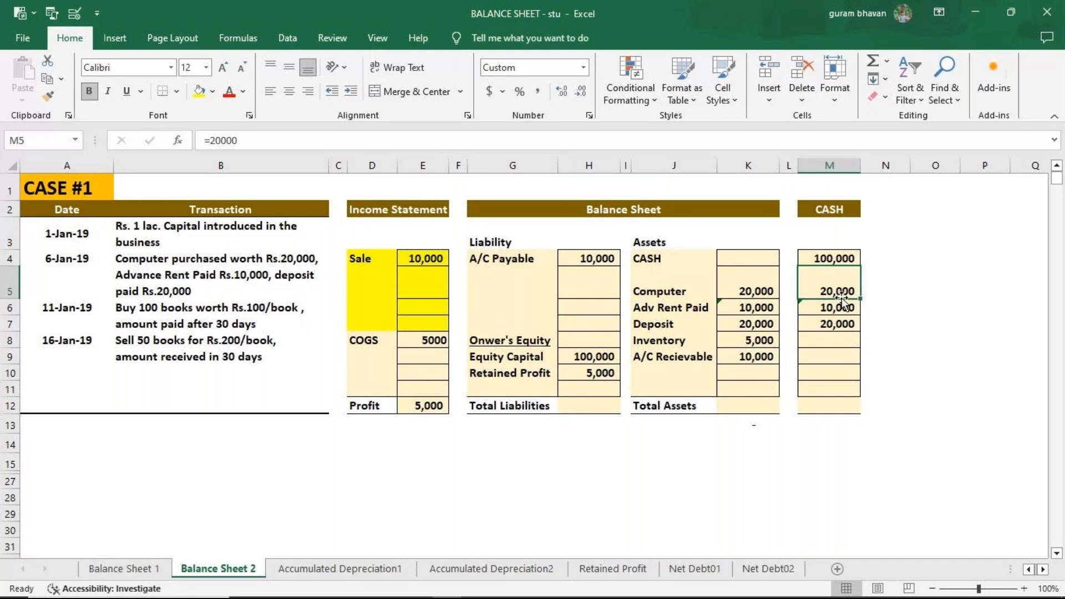
pyautogui.press('F2')
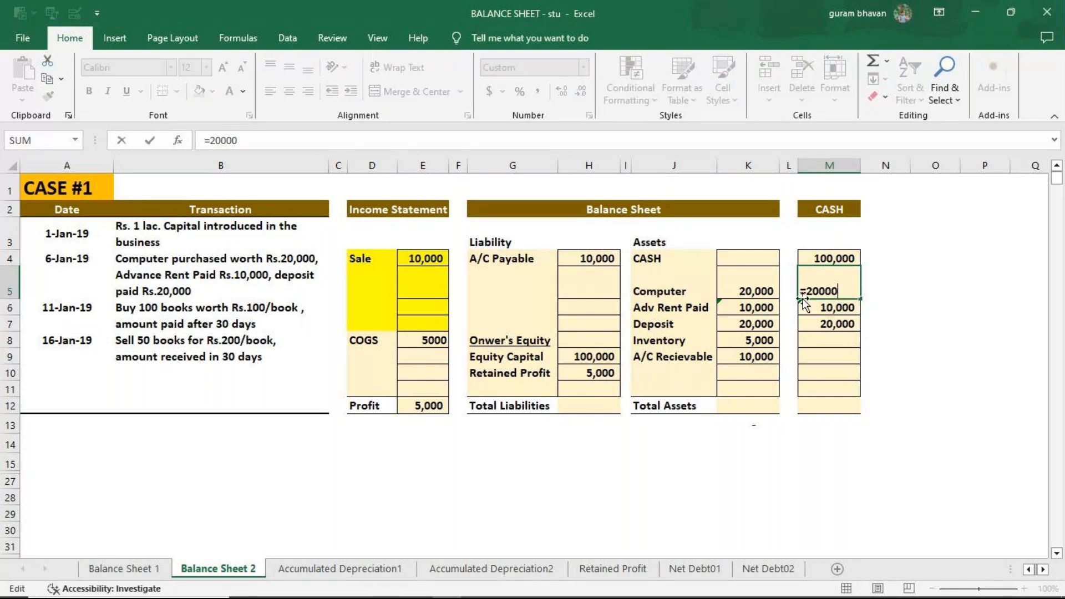
pyautogui.press('Home')
pyautogui.press('Right')
pyautogui.write('-')
pyautogui.press('Return')
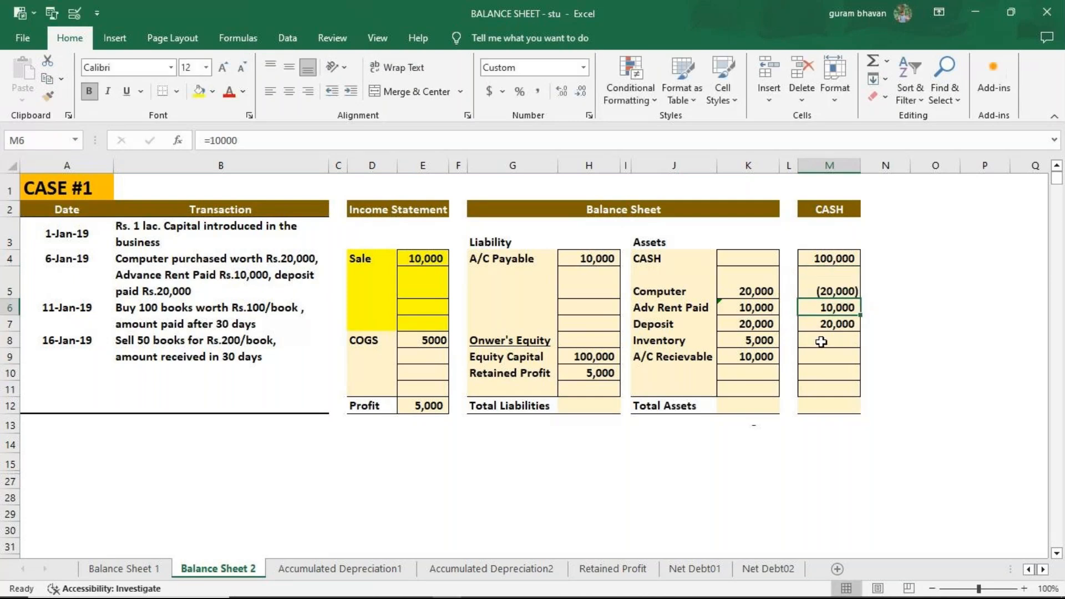
# Step: Make the advance rent and deposit payments in the CASH column outflows, with =-10000 in M6 and =-20000 in M7
pyautogui.press('F2')
pyautogui.press('Home')
pyautogui.press('Right')
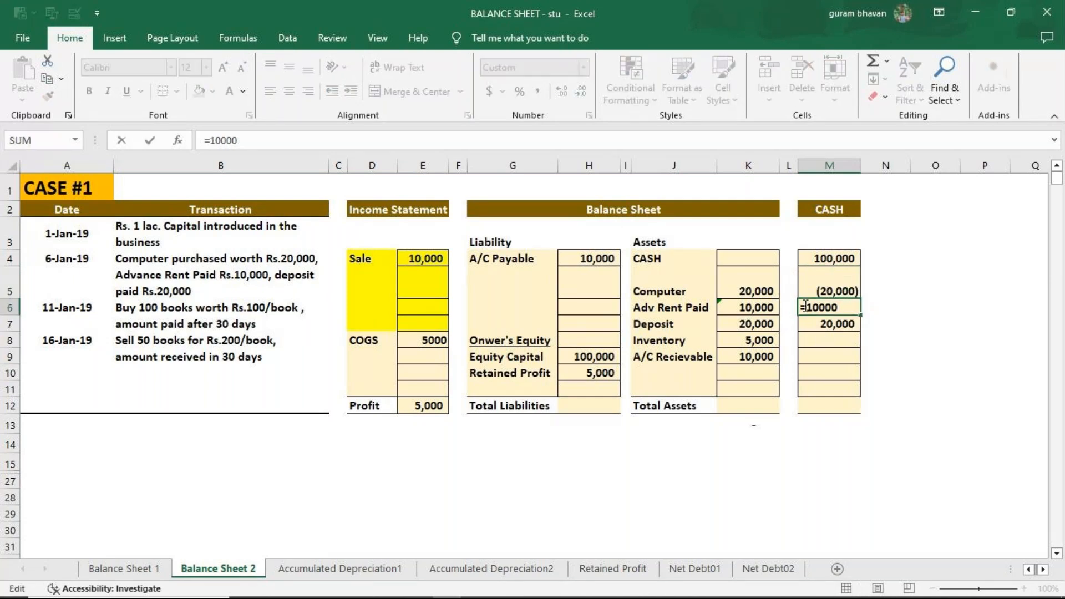
pyautogui.write('-')
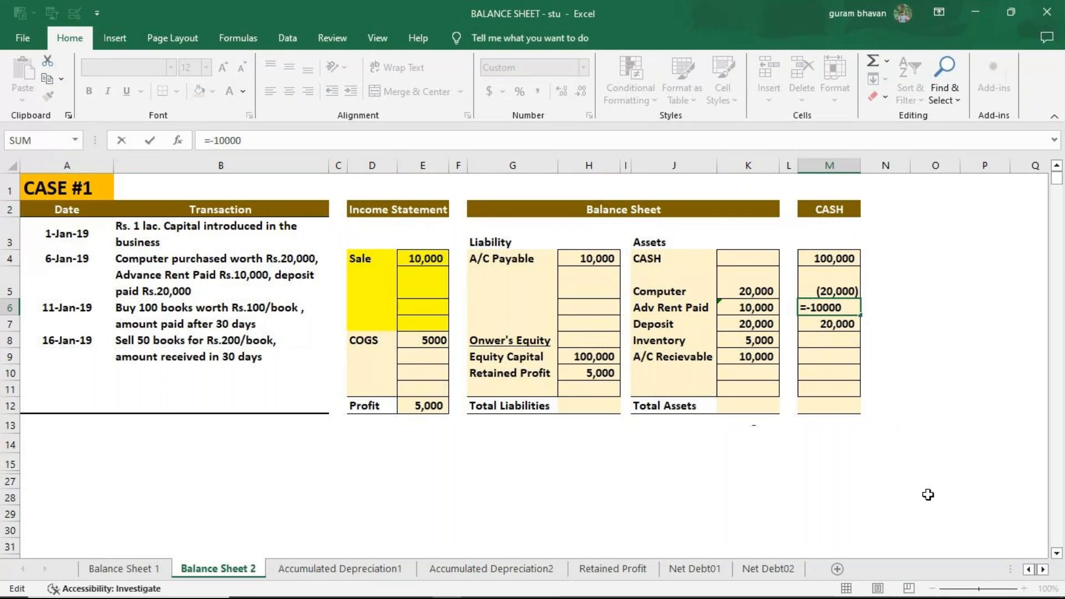
pyautogui.press('Return')
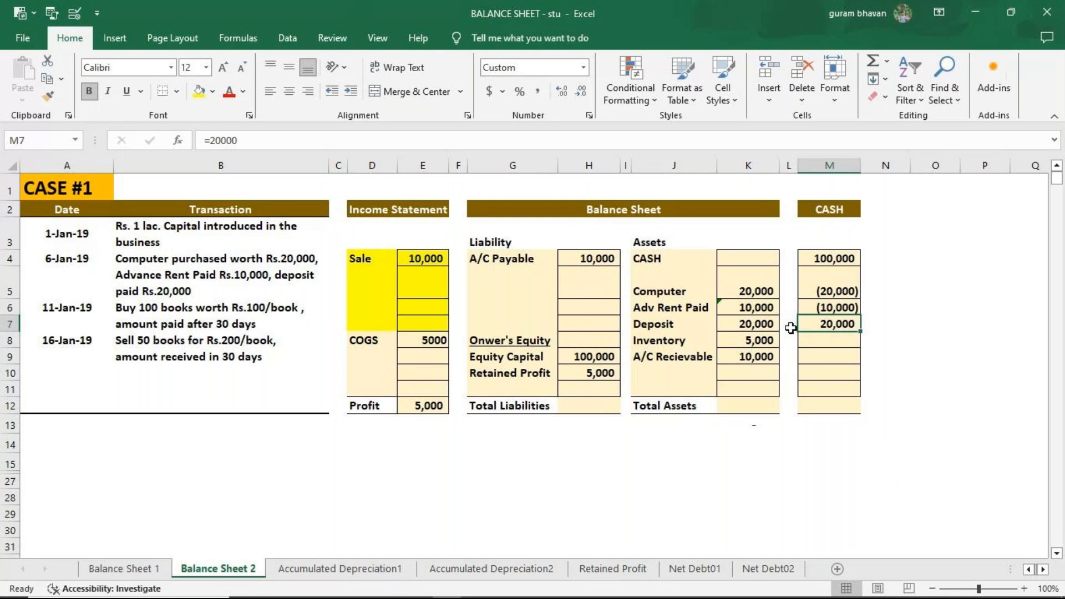
pyautogui.press('F2')
pyautogui.click(809, 325)
pyautogui.write('-')
pyautogui.press('Return')
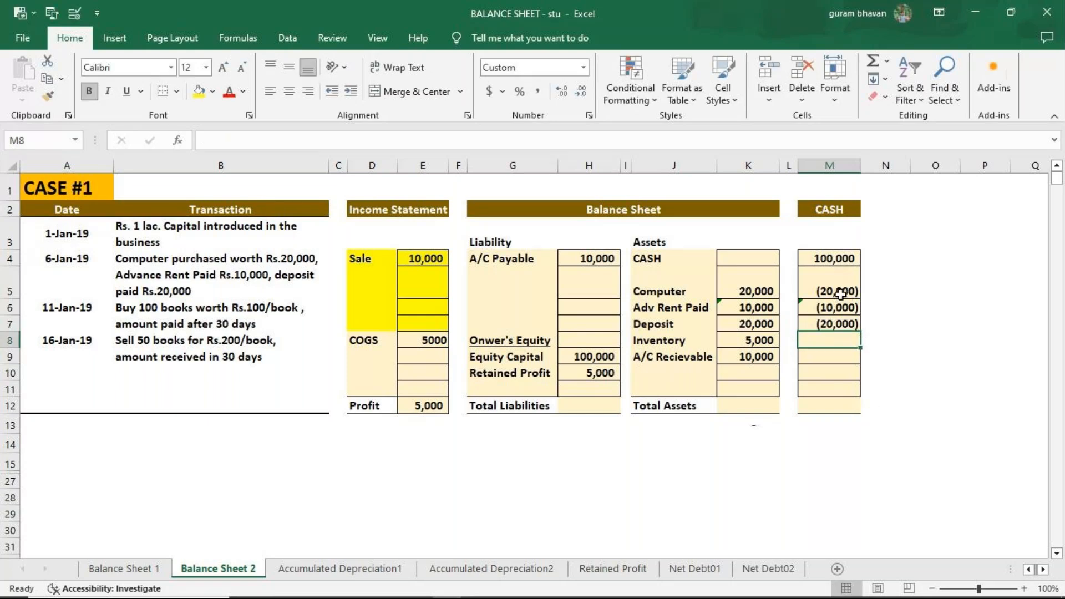
# Step: Calculate the closing cash balance in M12 with =SUM(M4:M11)
pyautogui.click(830, 407)
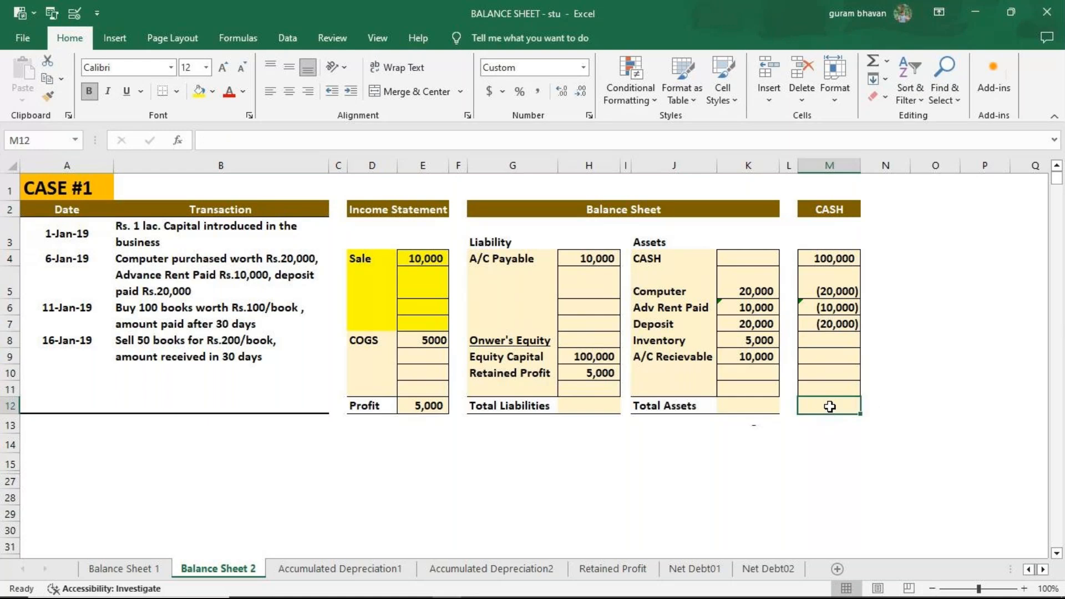
pyautogui.hotkey('alt', '=')
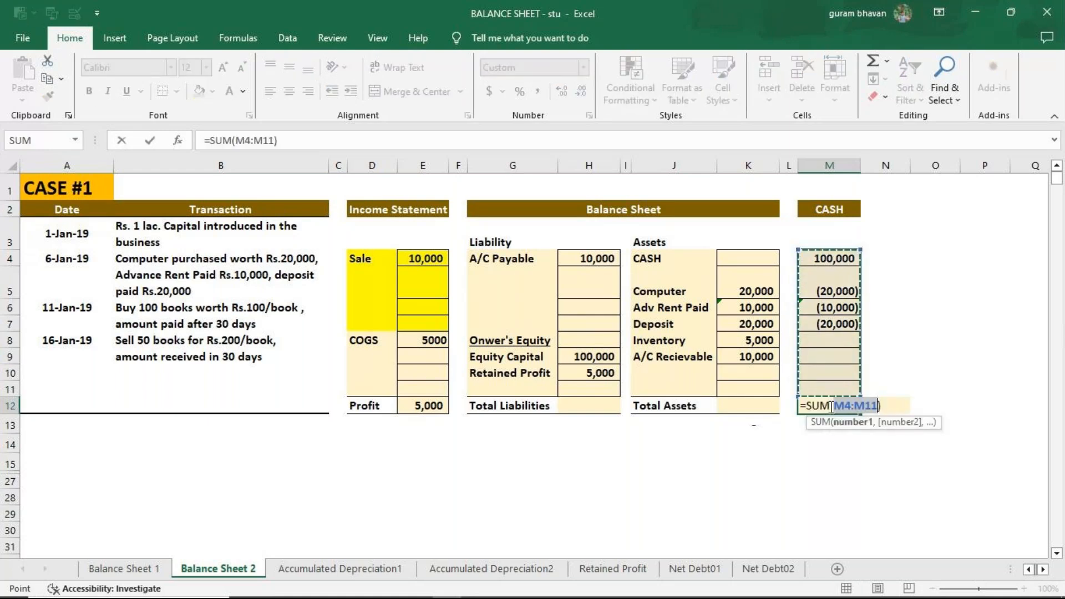
pyautogui.moveTo(832, 408)
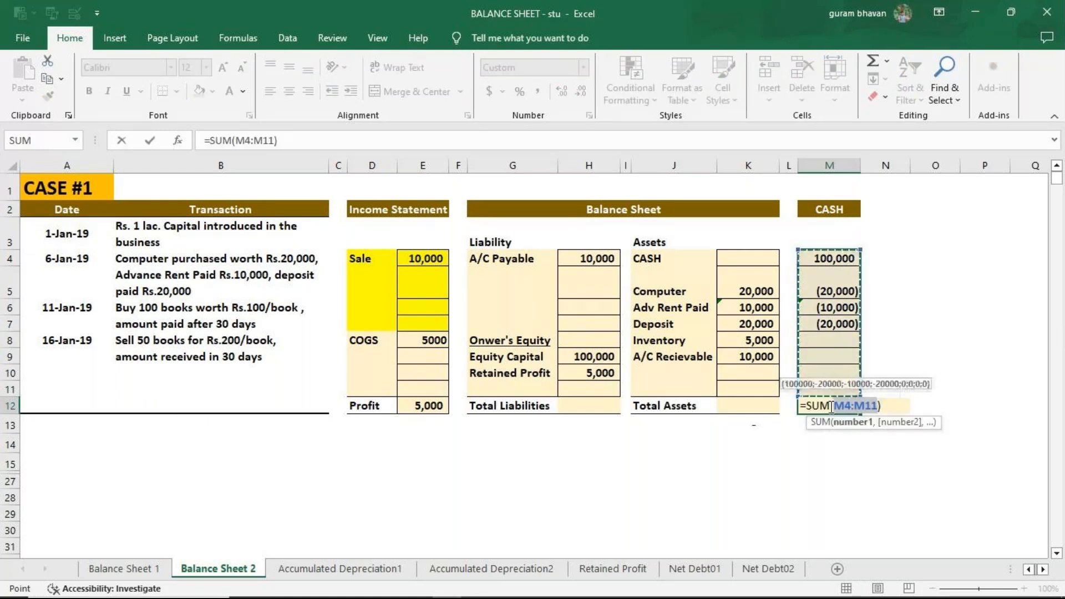
pyautogui.press('Return')
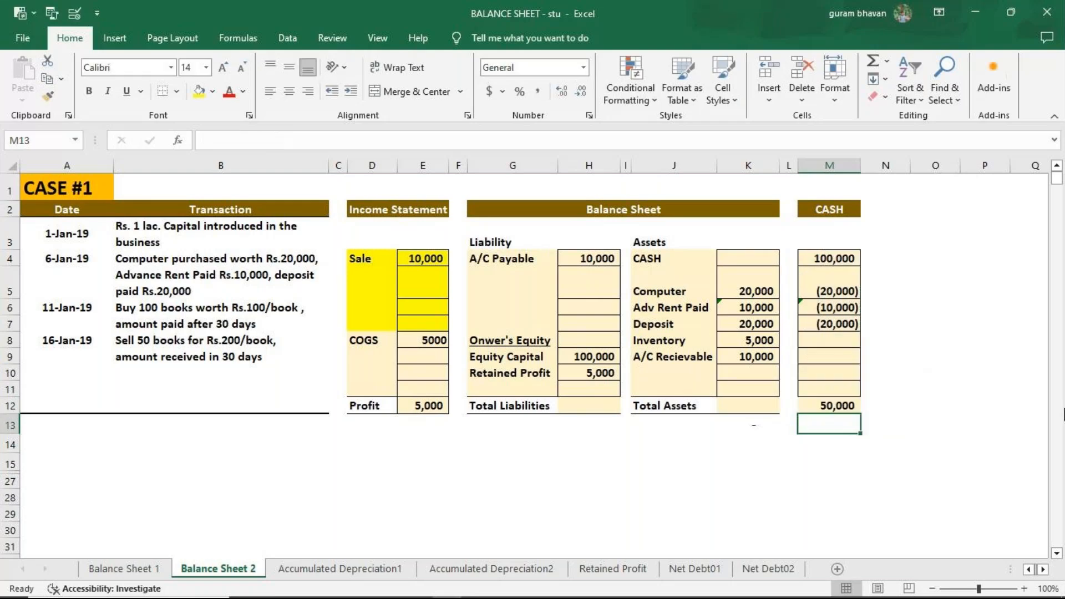
# Step: Link the CASH asset in K4 to the CASH column total with =M12
pyautogui.click(750, 259)
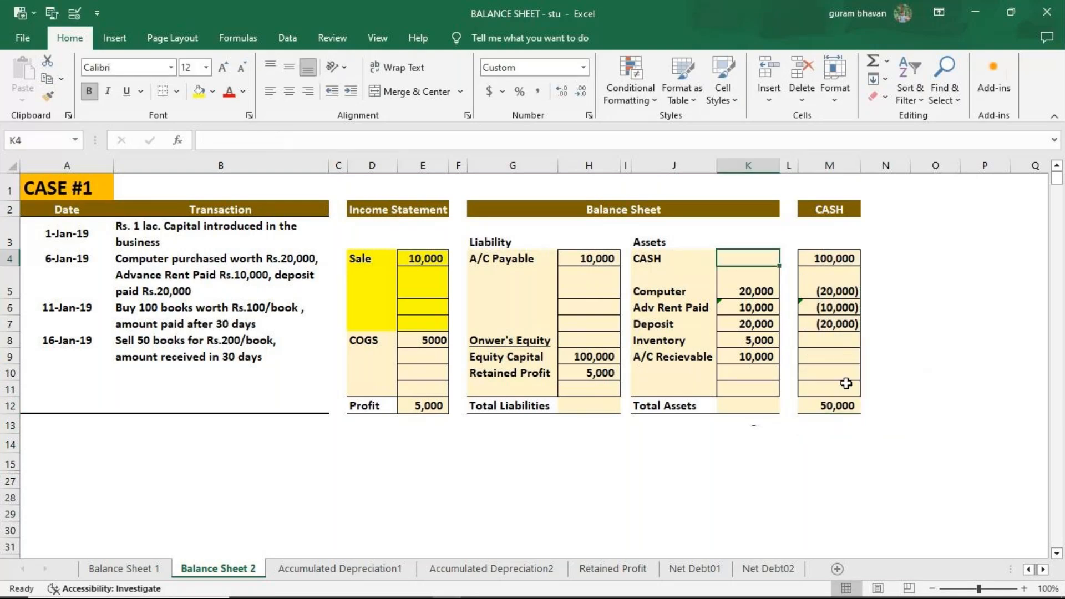
pyautogui.write('=')
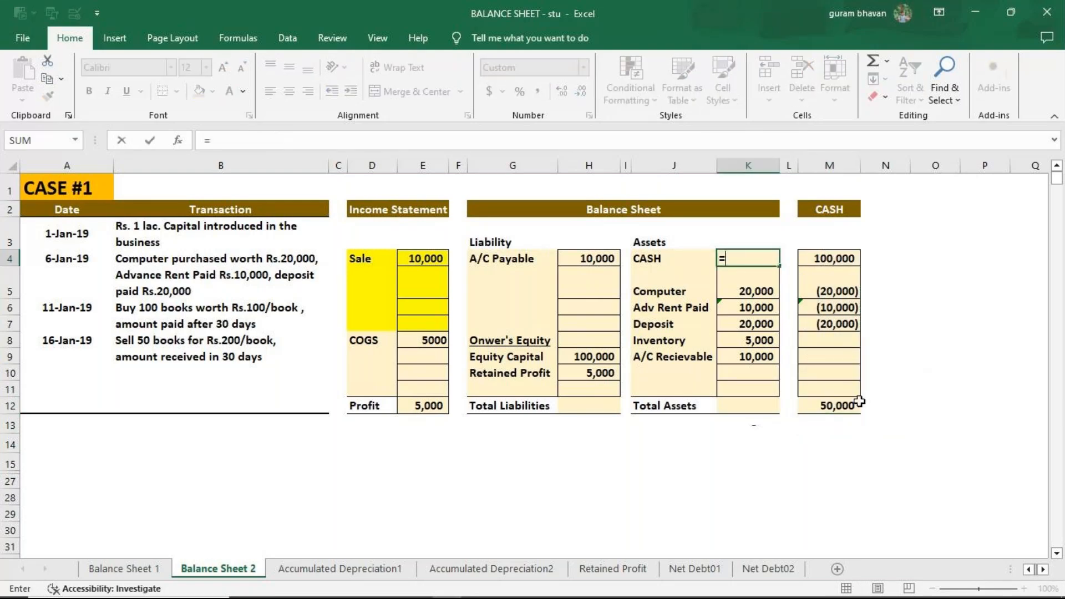
pyautogui.click(804, 408)
pyautogui.press('Return')
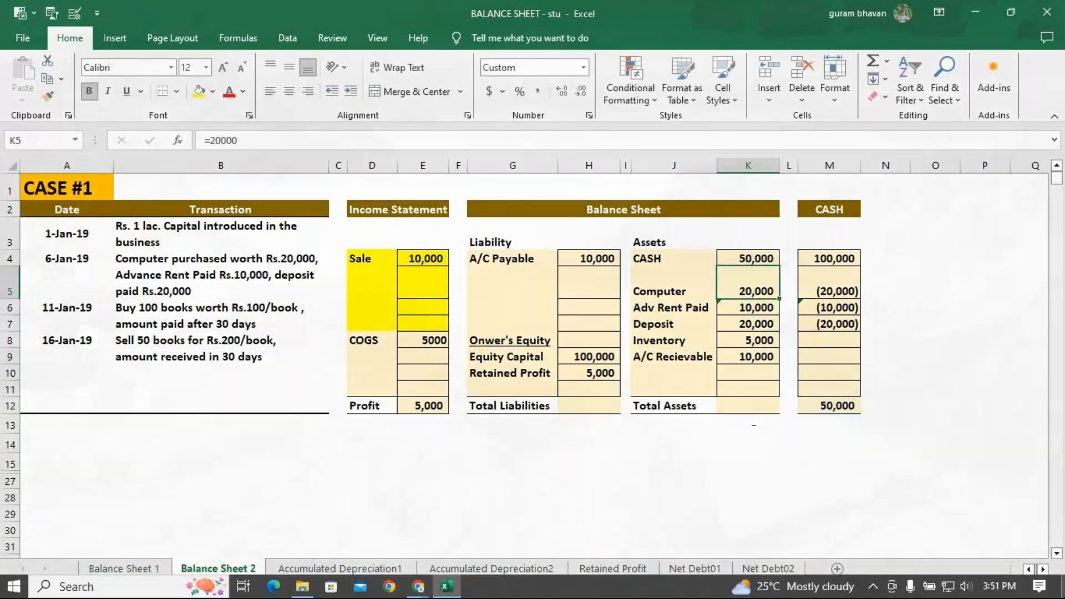
# Step: Sum the asset amounts in column K for Total Assets in K12
pyautogui.click(724, 403)
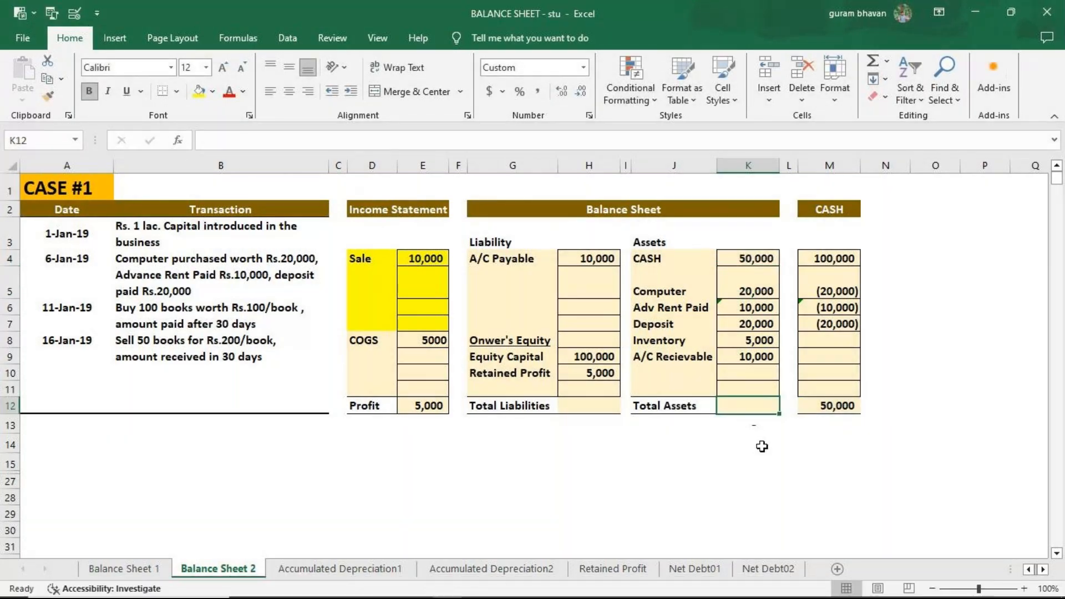
pyautogui.hotkey('alt', '=')
pyautogui.press('Return')
# Step: Calculate Total Liabilities in H12 as the sum of H4:H11, and widen column K slightly
pyautogui.click(603, 406)
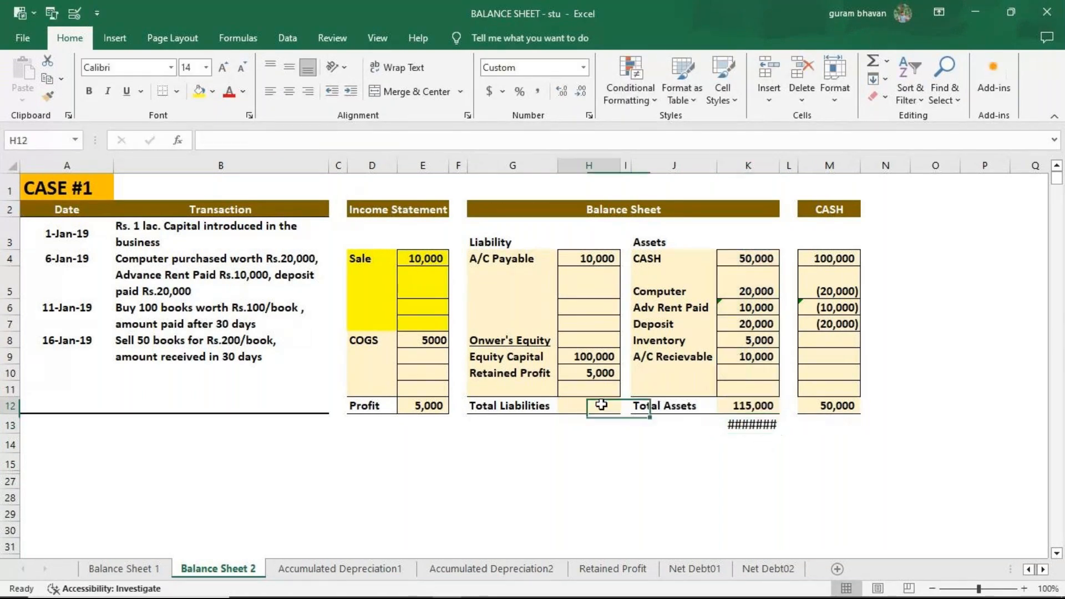
pyautogui.hotkey('alt', '=')
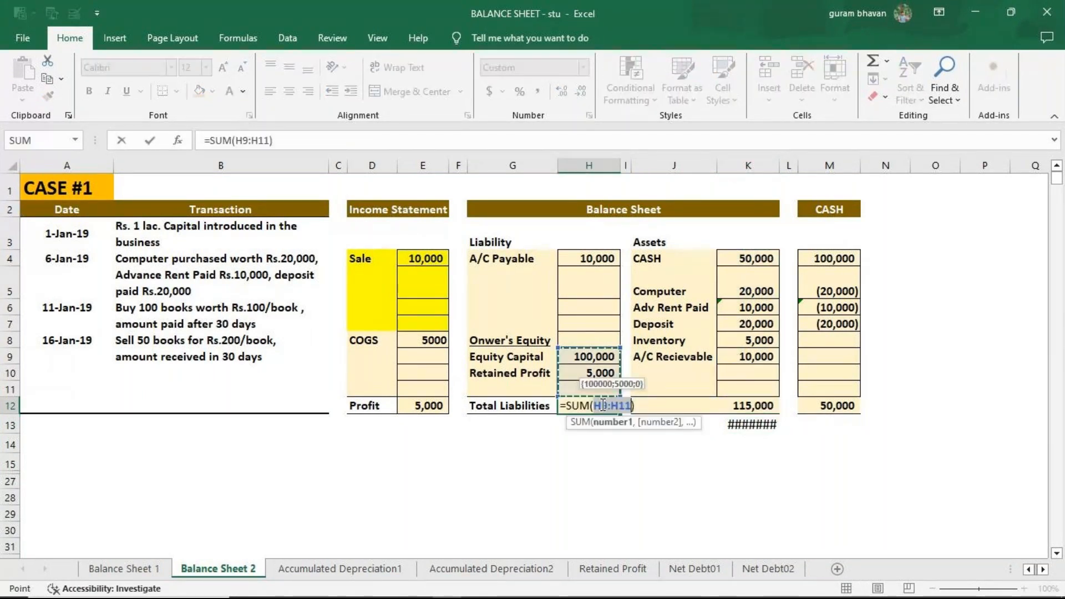
pyautogui.moveTo(620, 348); pyautogui.dragTo(615, 254)
pyautogui.press('Return')
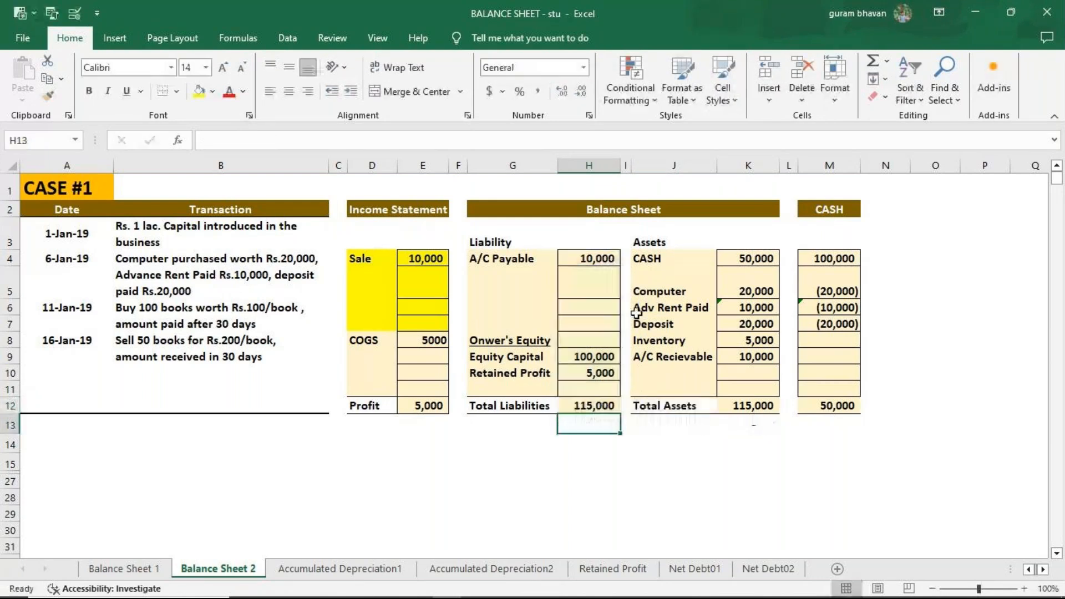
pyautogui.moveTo(780, 165); pyautogui.dragTo(798, 165)
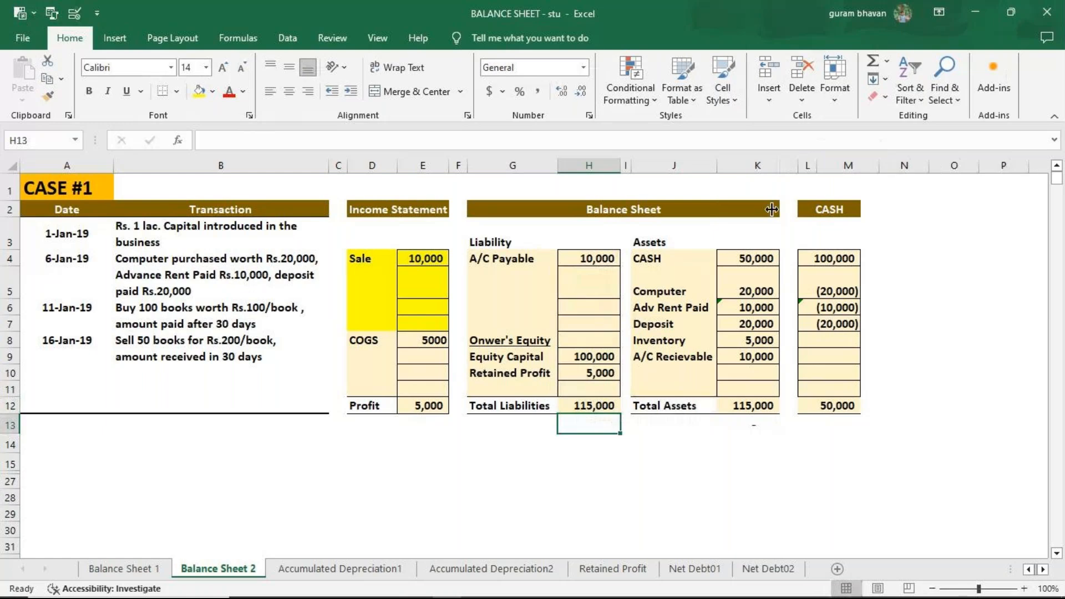
# Step: Examine the balance check formula in K13 and the Case #2 template further down the sheet
pyautogui.click(764, 430)
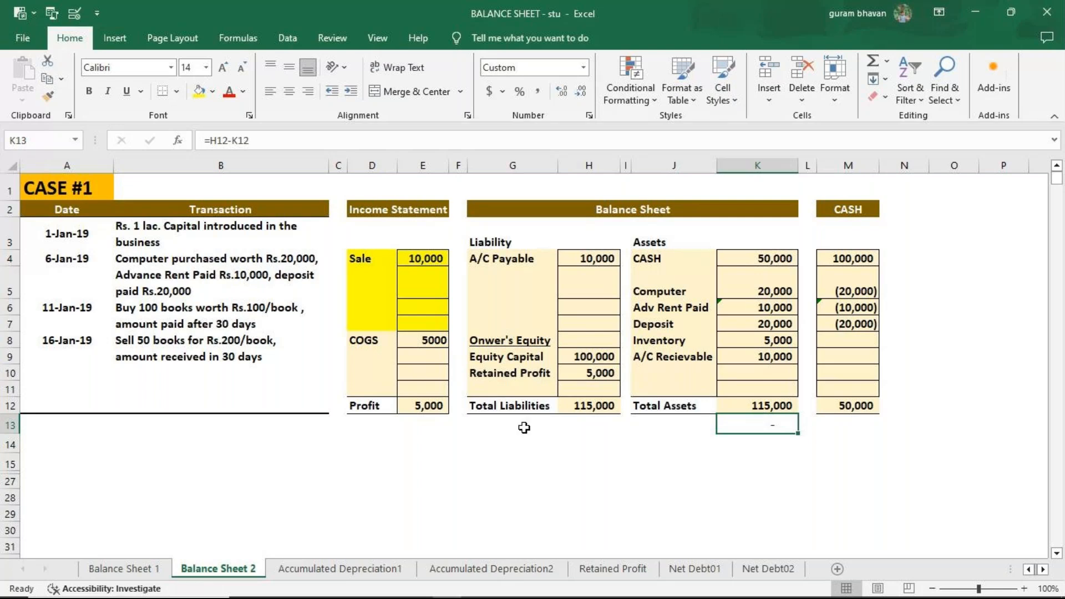
pyautogui.scroll(-2, 523, 438)
pyautogui.scroll(-4, 524, 457)
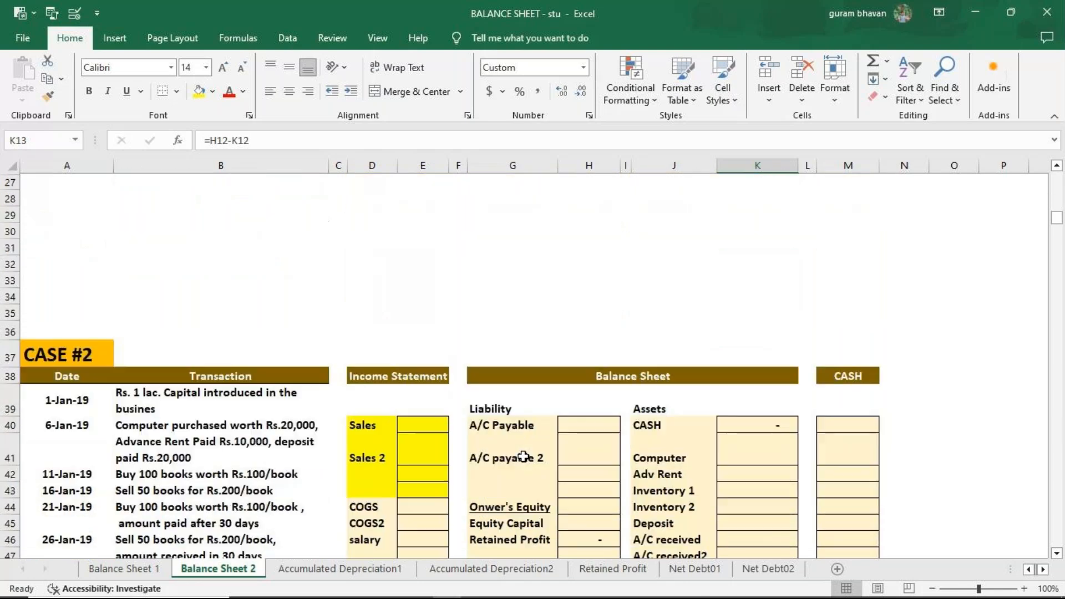
pyautogui.scroll(-3, 524, 457)
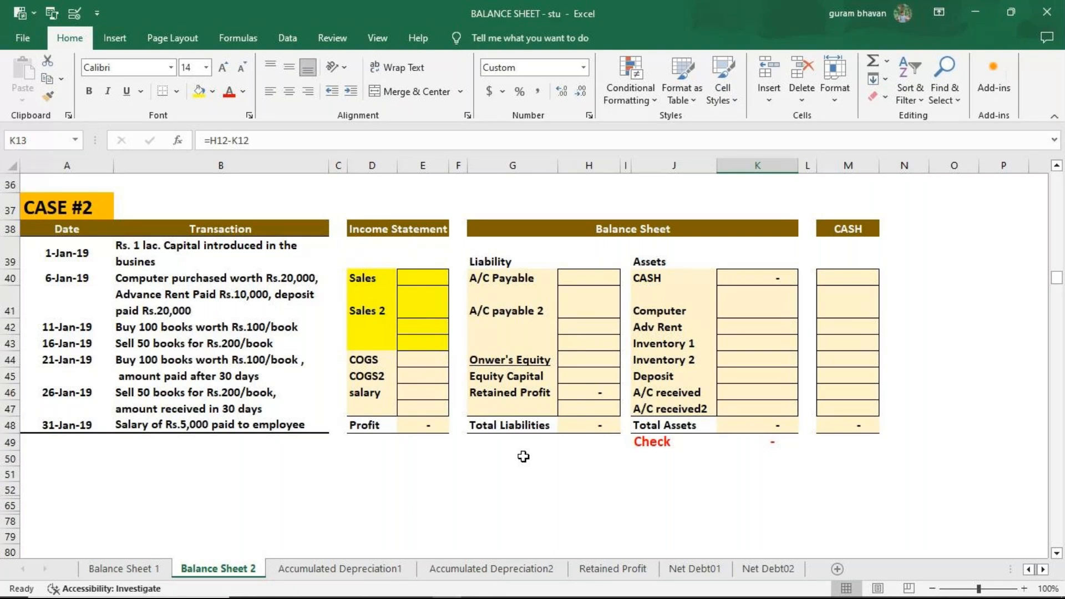
pyautogui.scroll(5, 504, 363)
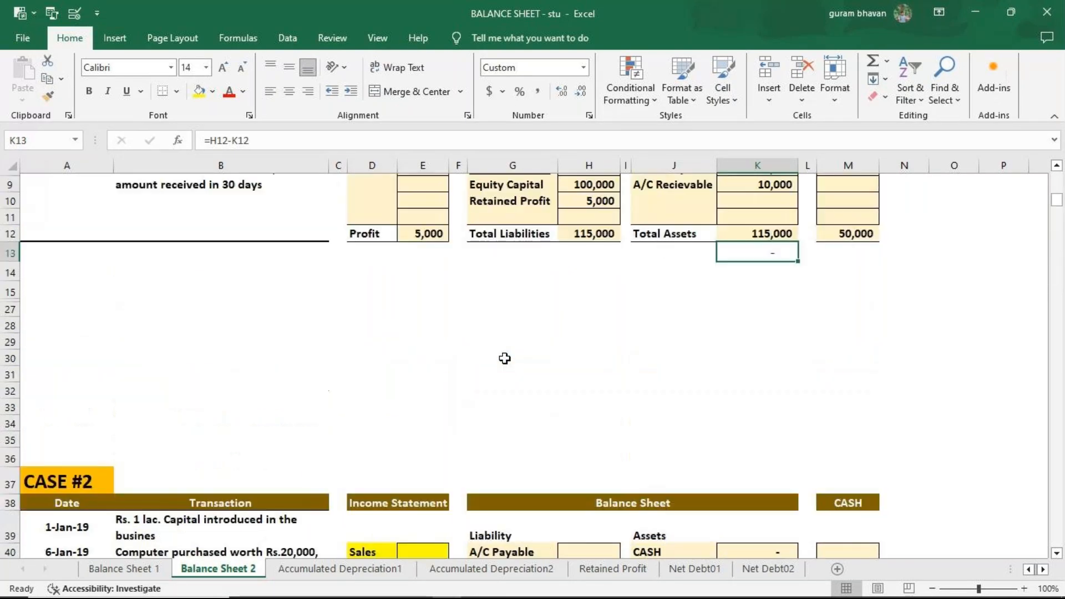
pyautogui.scroll(3, 505, 358)
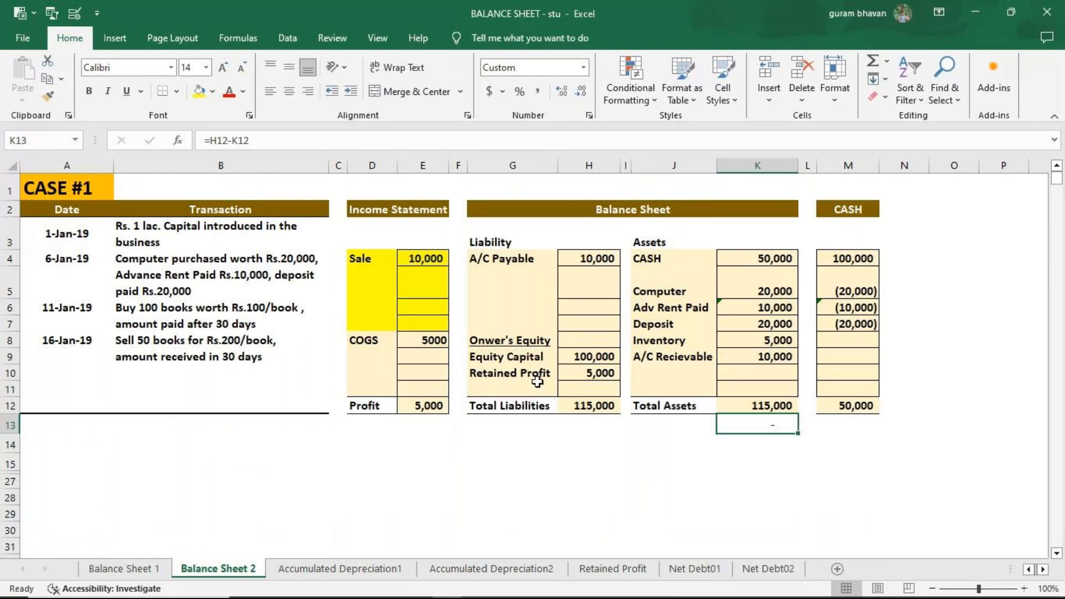
# Step: Review the formulas behind Sale in E4 and COGS in E8 of the Case #1 Income Statement
pyautogui.click(426, 256)
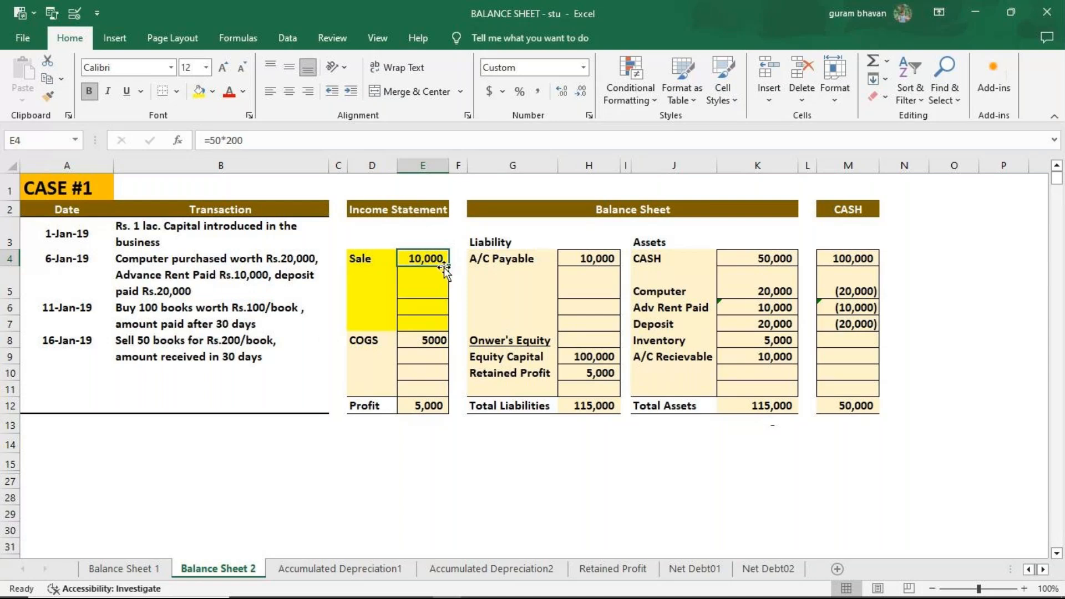
pyautogui.doubleClick(413, 264)
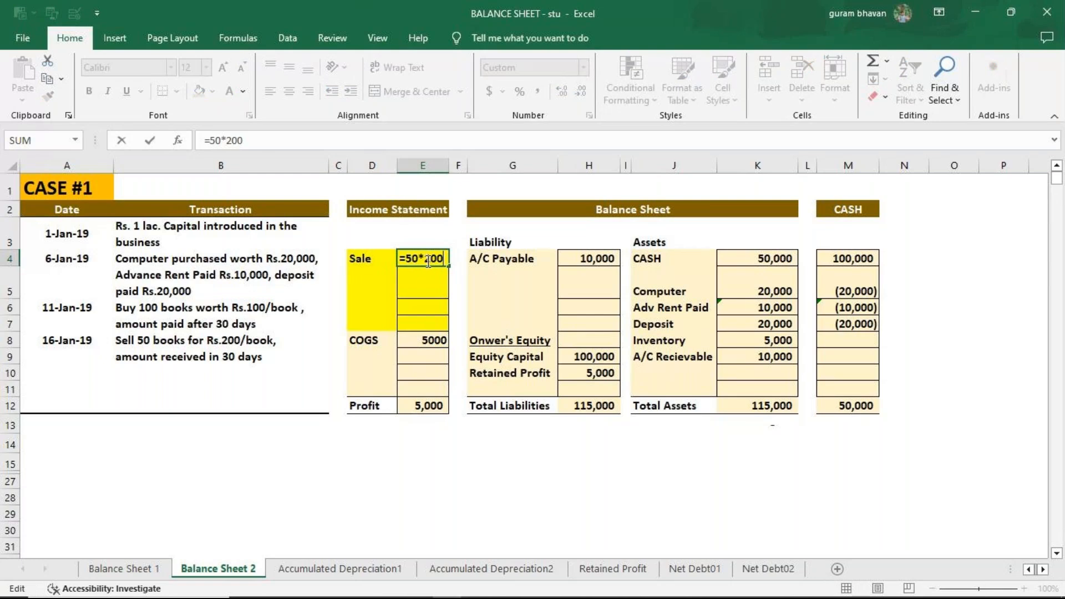
pyautogui.press('Return')
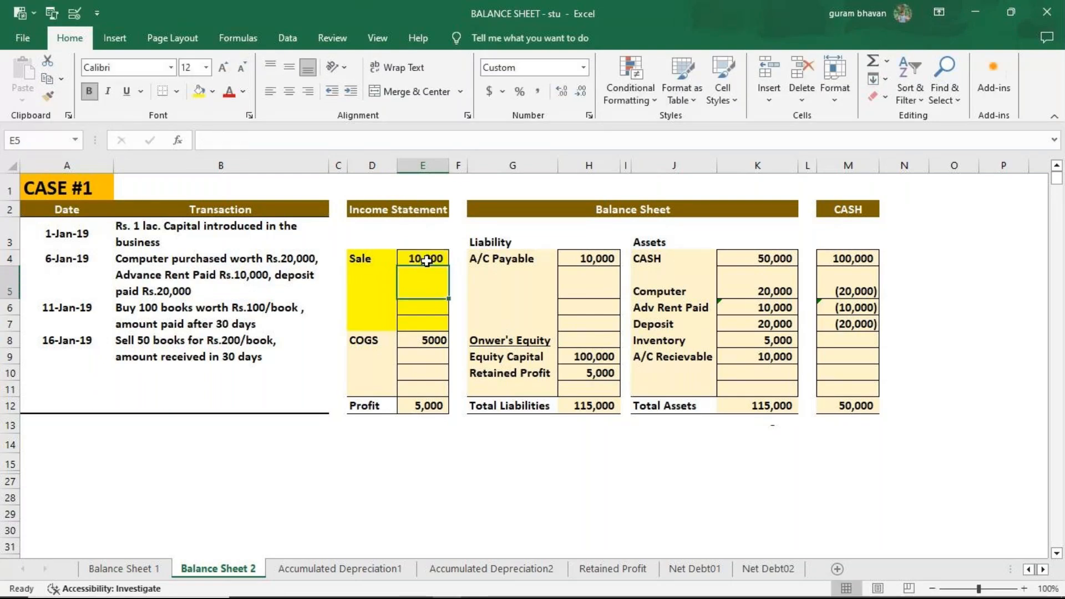
pyautogui.click(415, 344)
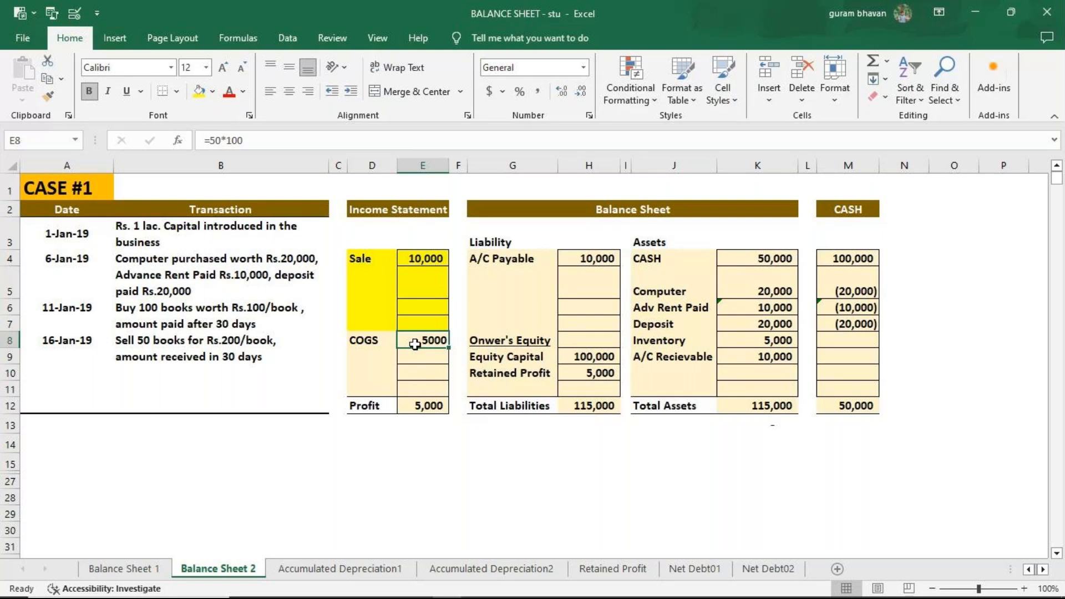
# Step: Review the formulas behind COGS in E8 and Profit in E12 of the Case #1 Income Statement
pyautogui.doubleClick(415, 345)
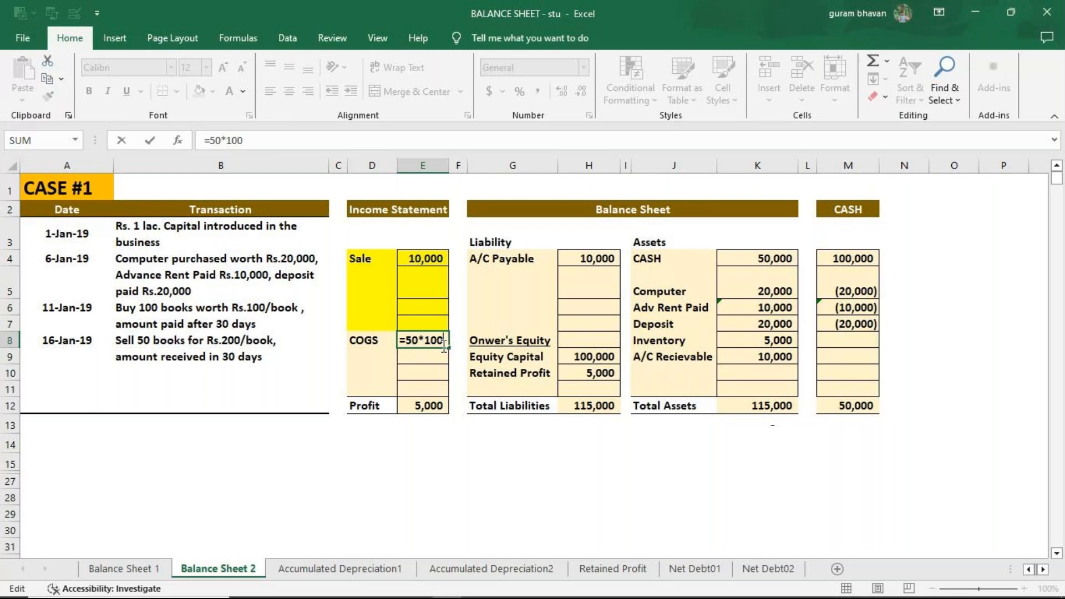
pyautogui.press('Return')
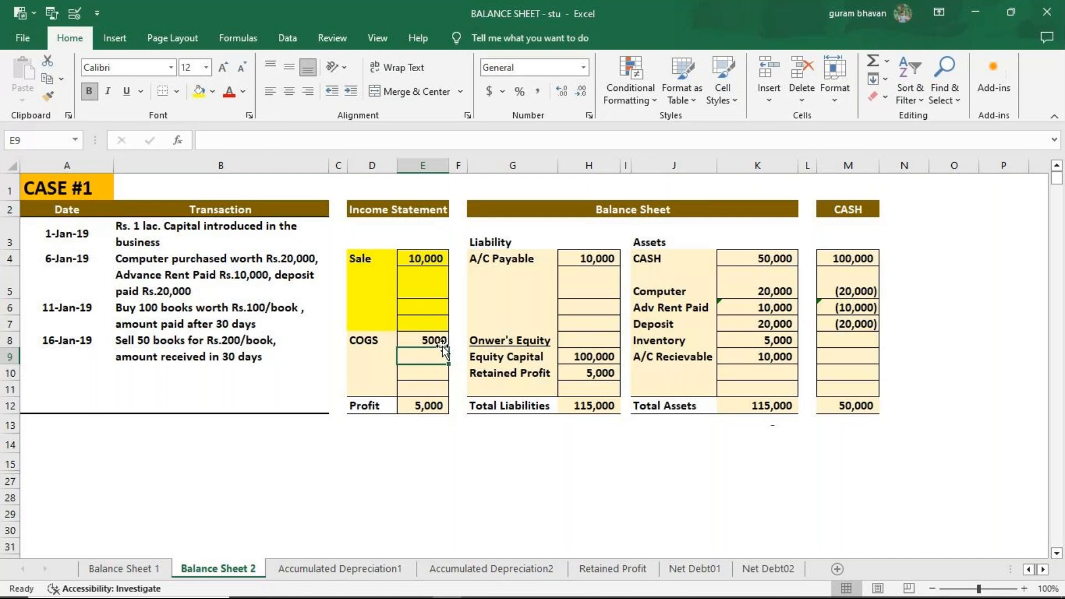
pyautogui.click(429, 408)
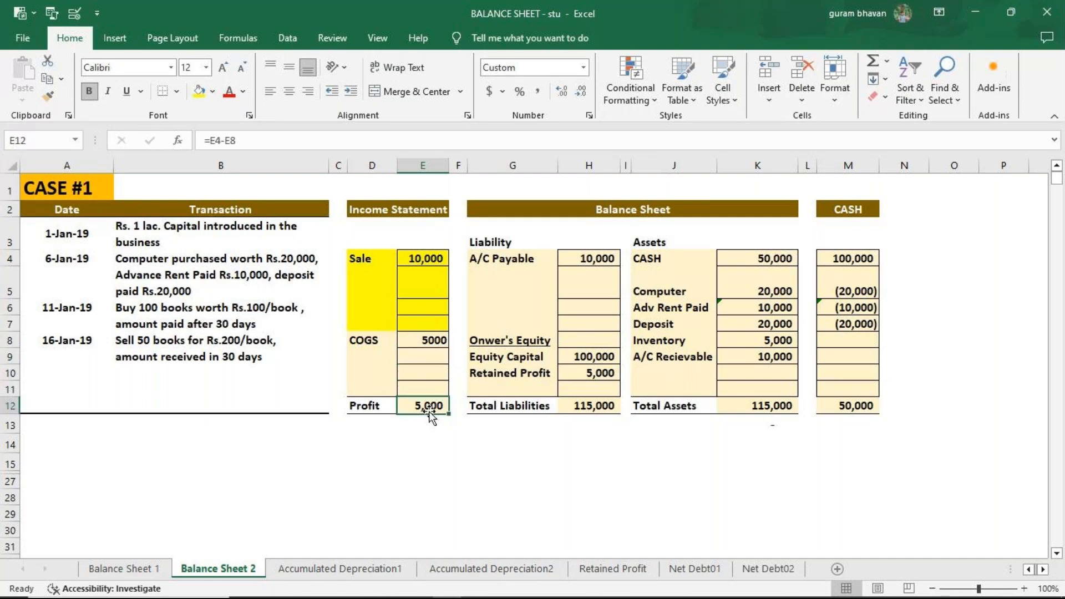
pyautogui.doubleClick(429, 411)
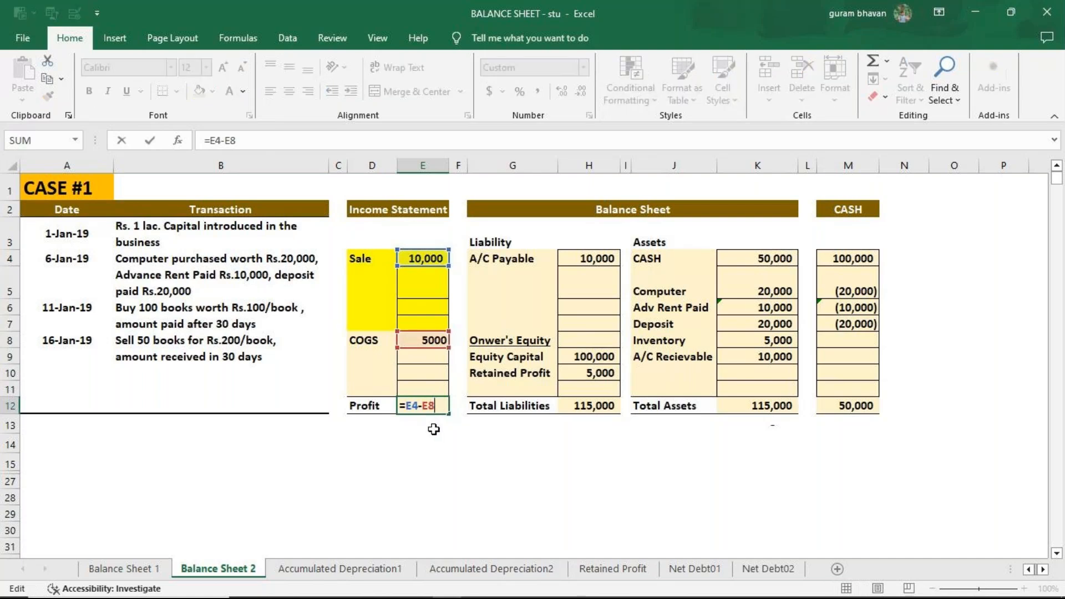
pyautogui.press('Return')
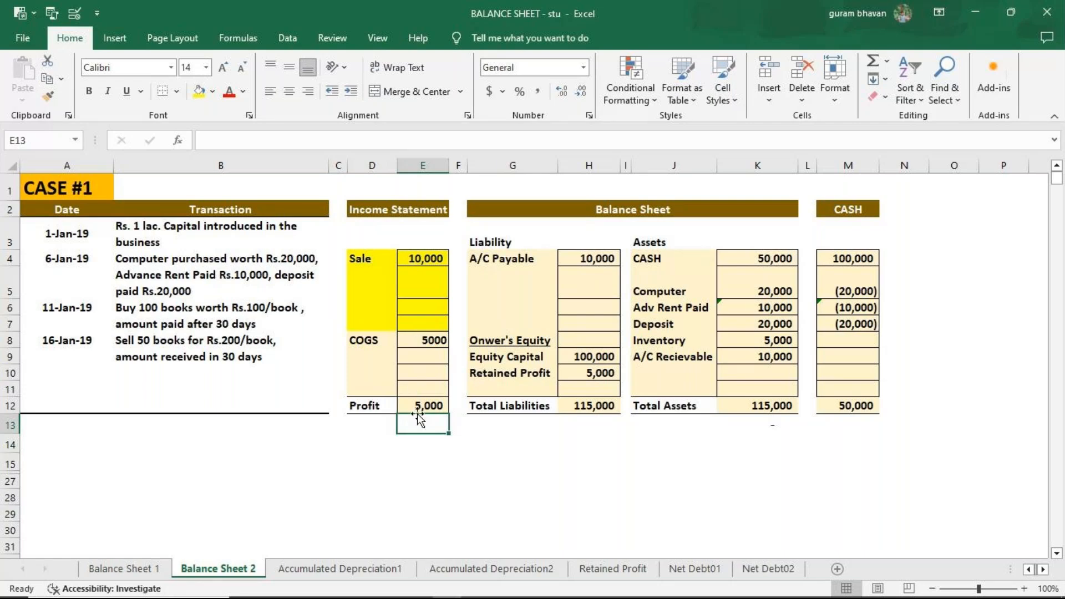
# Step: Review the formulas behind Retained Profit in H10 and Inventory in K8 of the Case #1 Balance Sheet
pyautogui.click(613, 375)
pyautogui.write('=E12')
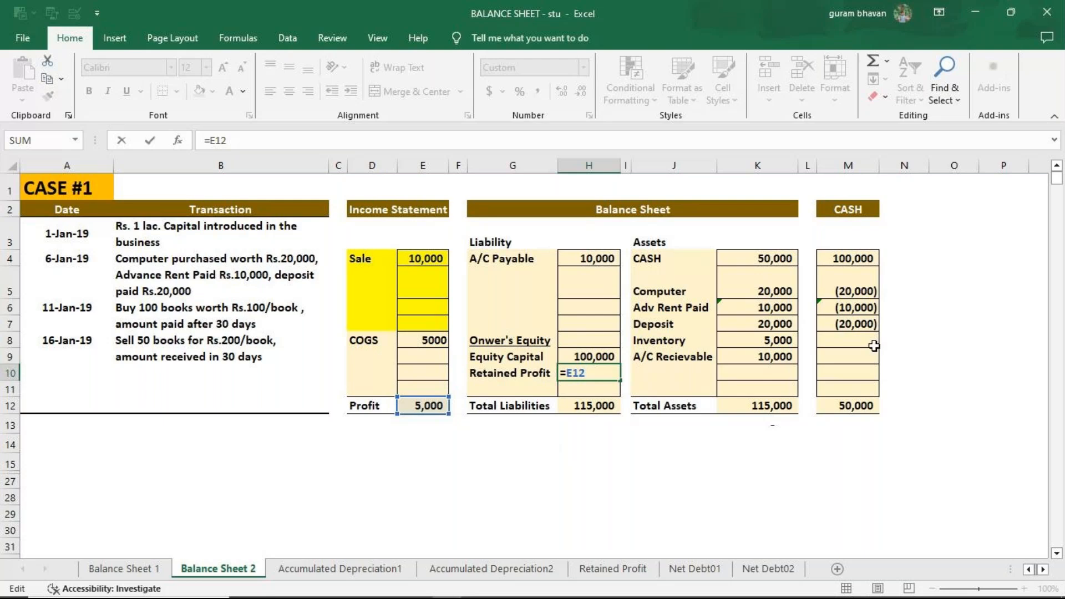
pyautogui.click(755, 344)
pyautogui.doubleClick(754, 344)
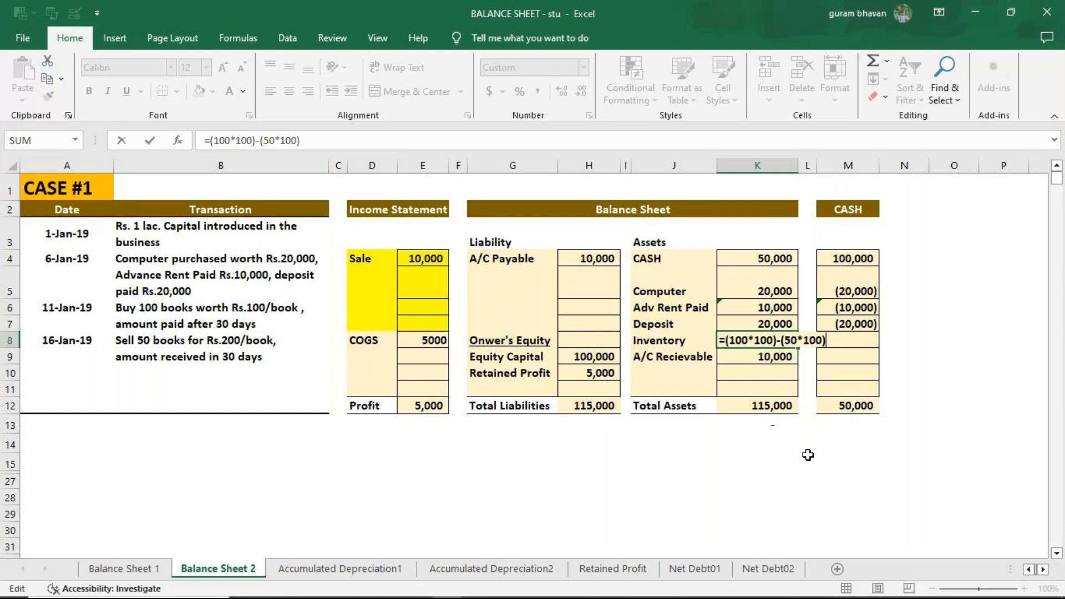
pyautogui.click(694, 462)
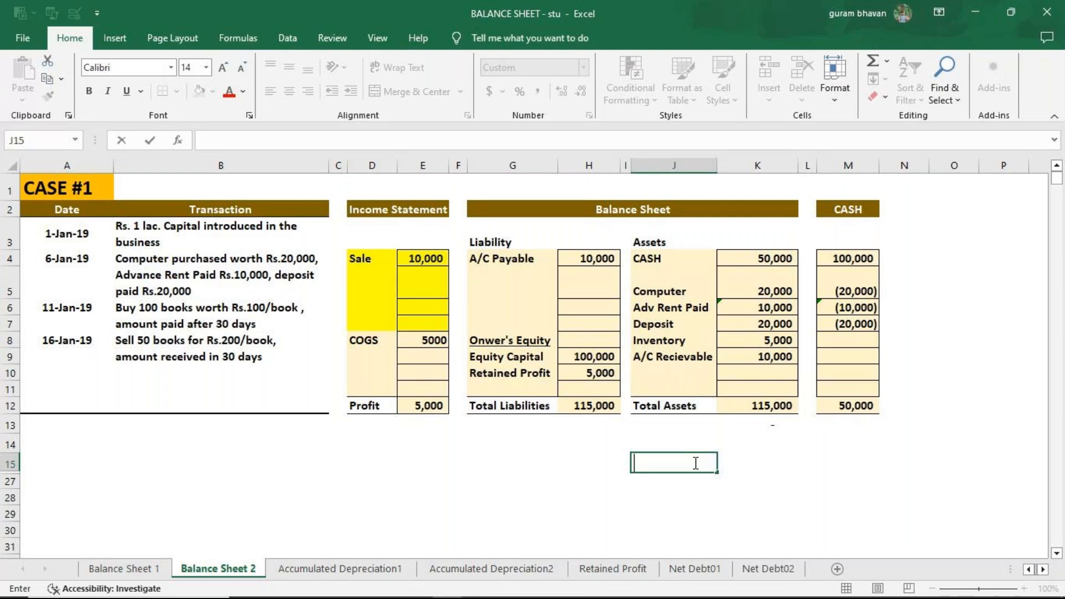
# Step: Examine the Case #2 template, checking the Retained Profit cell H46 and the Equity Capital cell H45
pyautogui.scroll(-4, 694, 463)
pyautogui.scroll(-4, 694, 463)
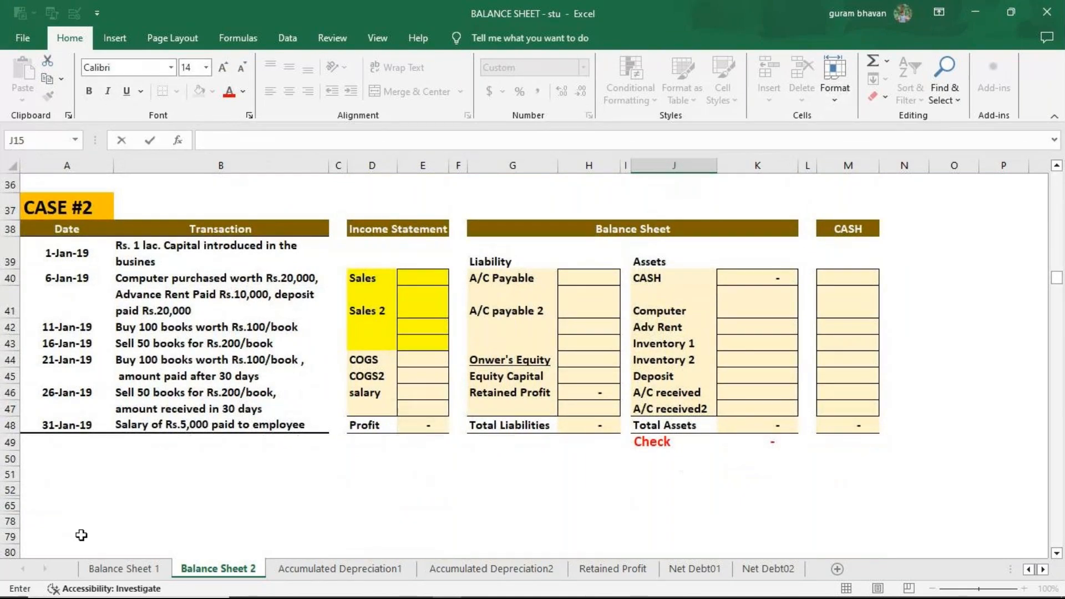
pyautogui.click(616, 395)
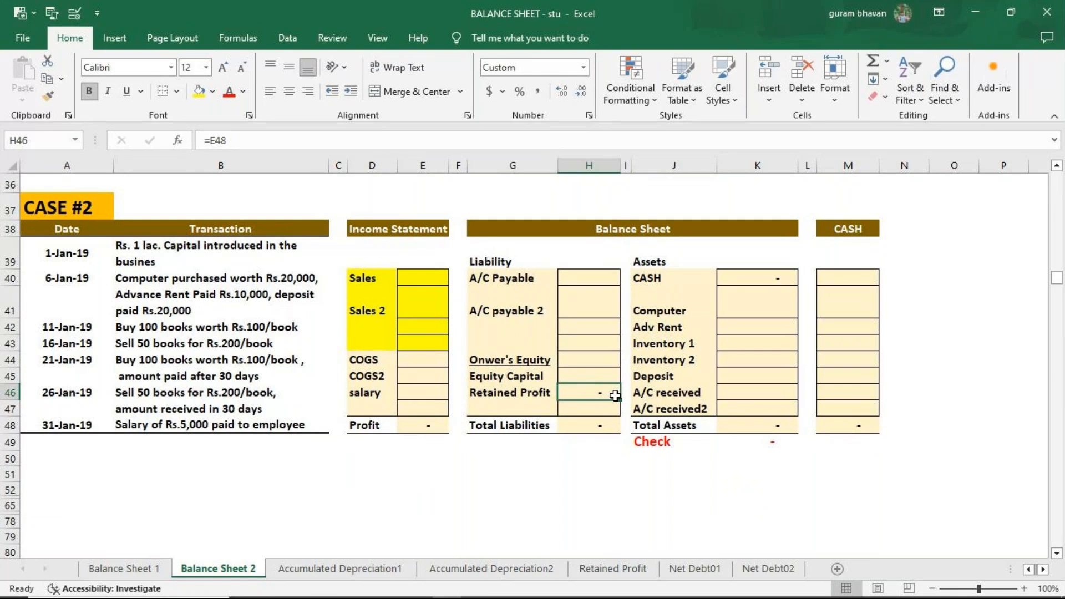
pyautogui.click(570, 375)
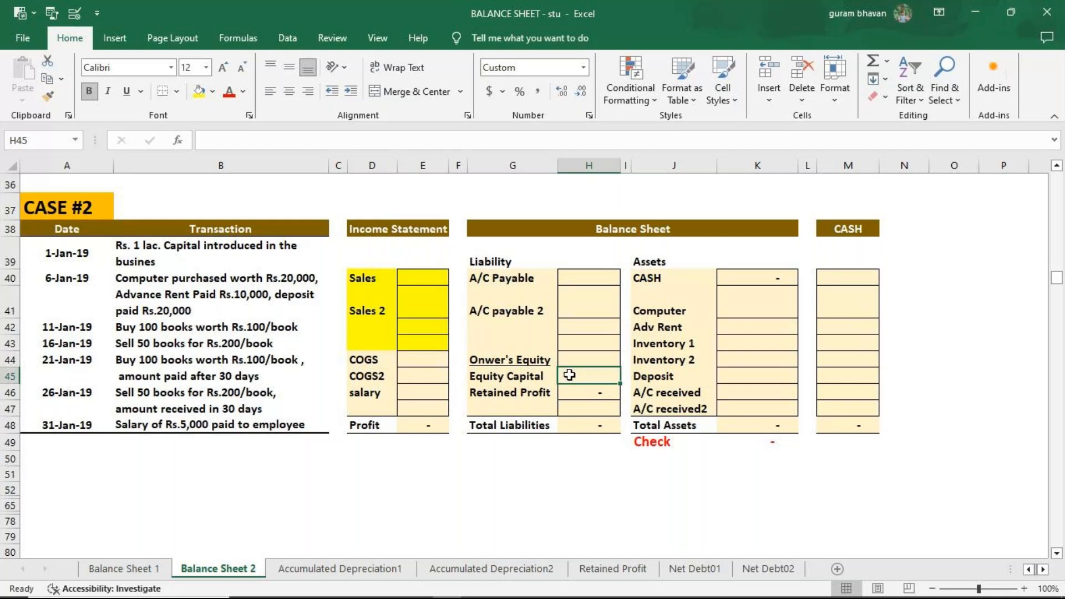
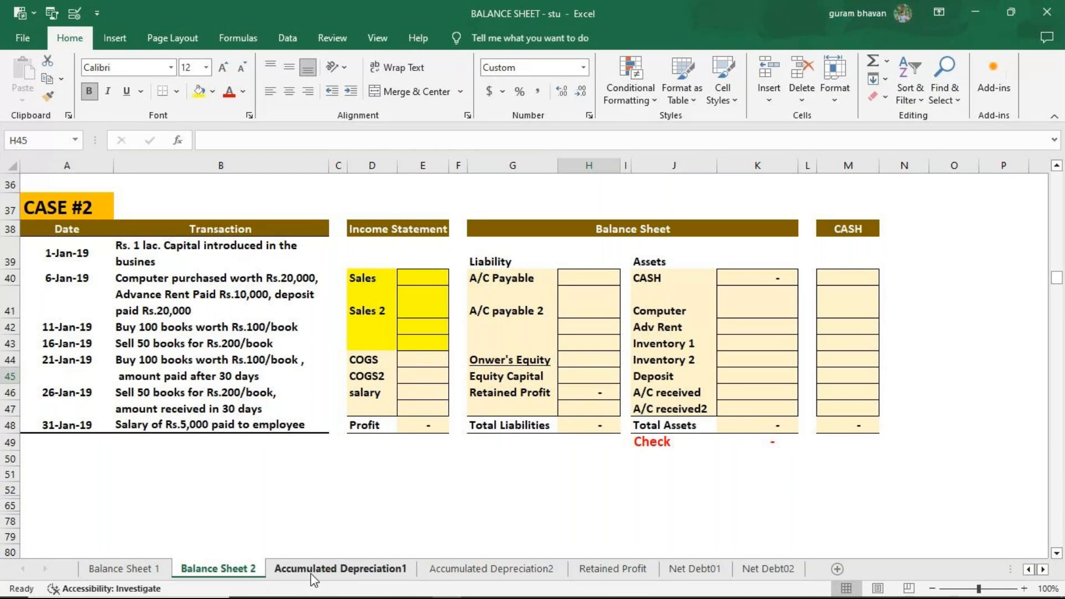
# Step: Switch to the Accumulated Depreciation1 sheet and bring its Case #1 into view
pyautogui.doubleClick(311, 573)
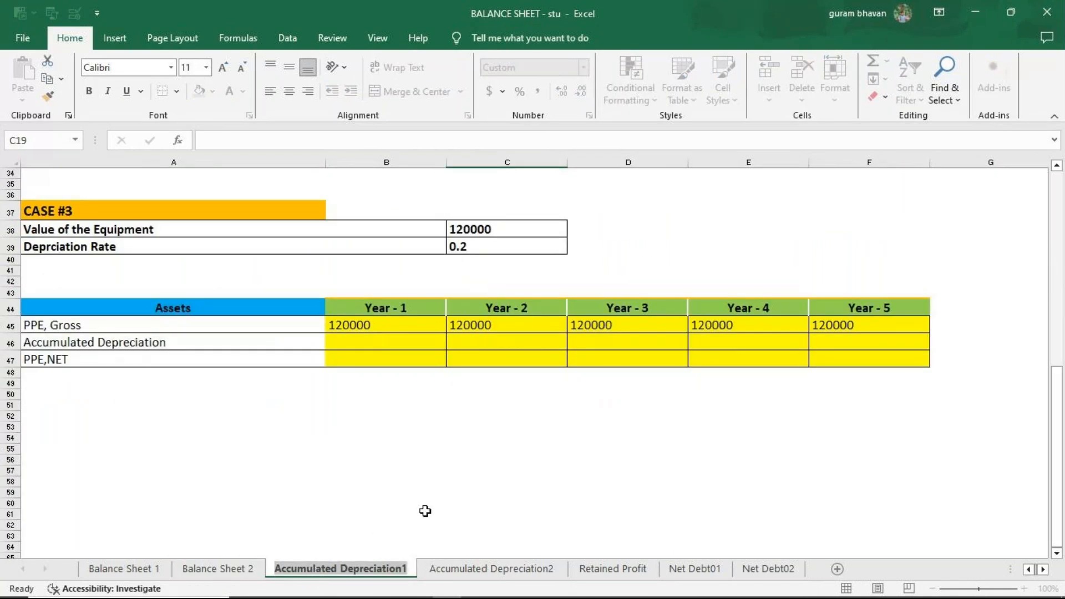
pyautogui.click(411, 483)
pyautogui.scroll(2, 412, 487)
pyautogui.scroll(9, 411, 487)
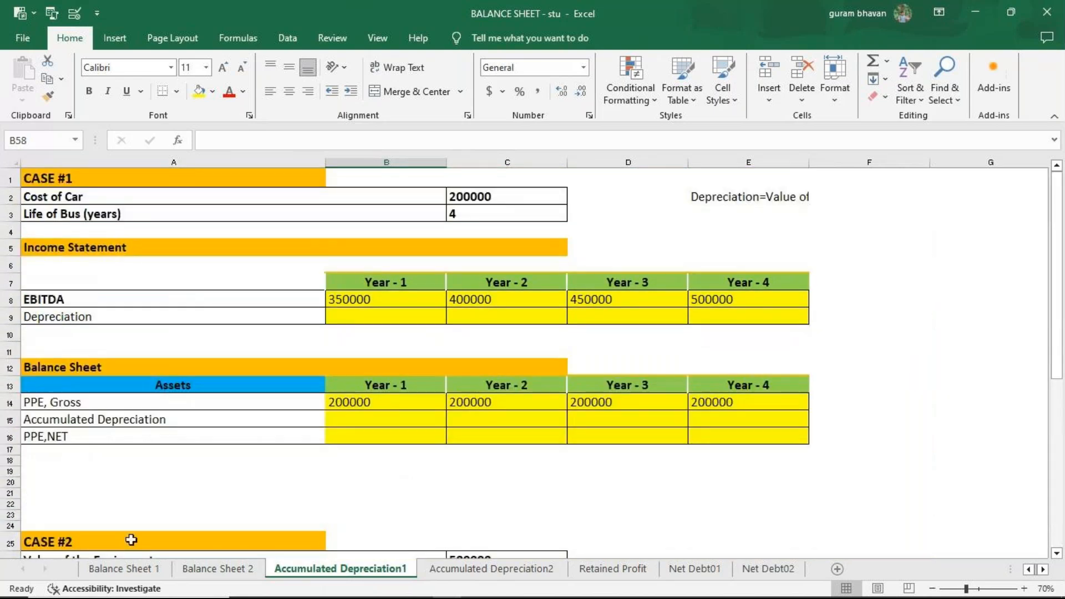
pyautogui.click(218, 569)
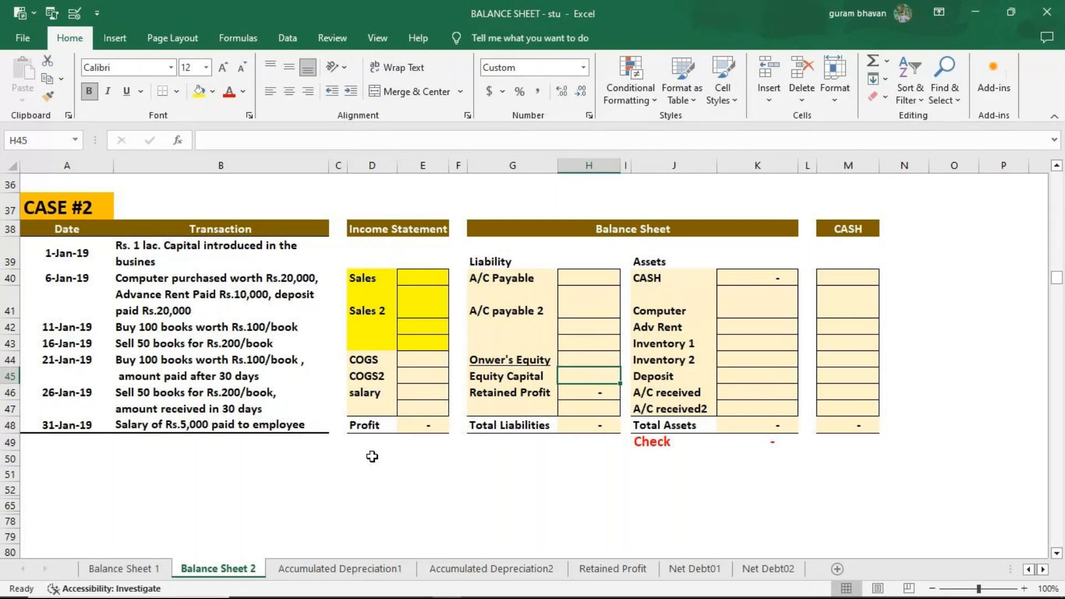
pyautogui.click(341, 573)
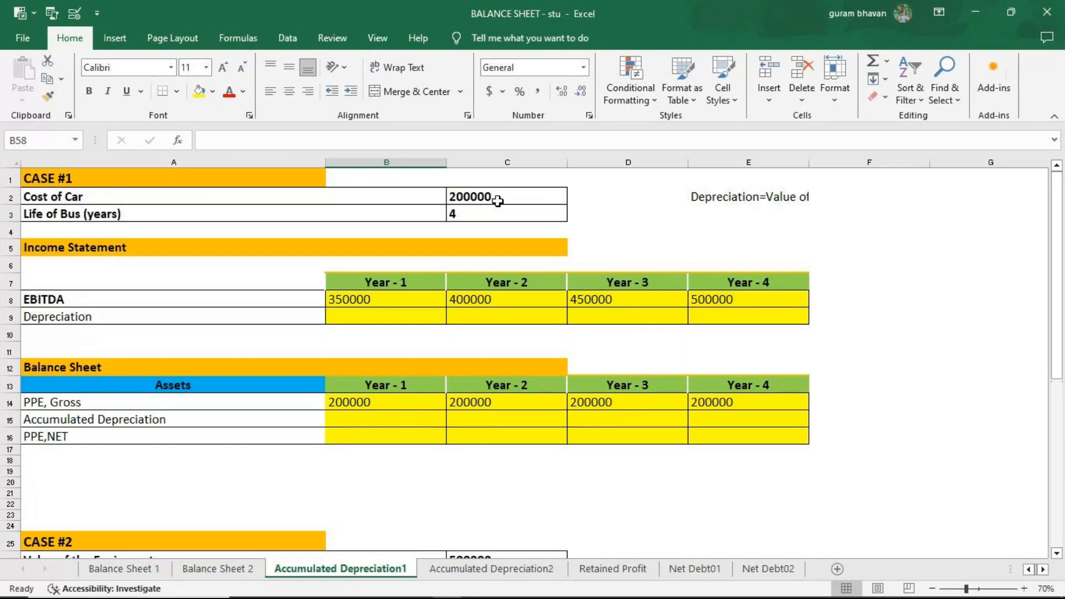
# Step: Correct the label in A3 to "Life of Car (years)"
pyautogui.click(65, 217)
pyautogui.click(255, 140)
pyautogui.press('BackSpace')
pyautogui.press('BackSpace')
pyautogui.press('BackSpace')
pyautogui.write('Car')
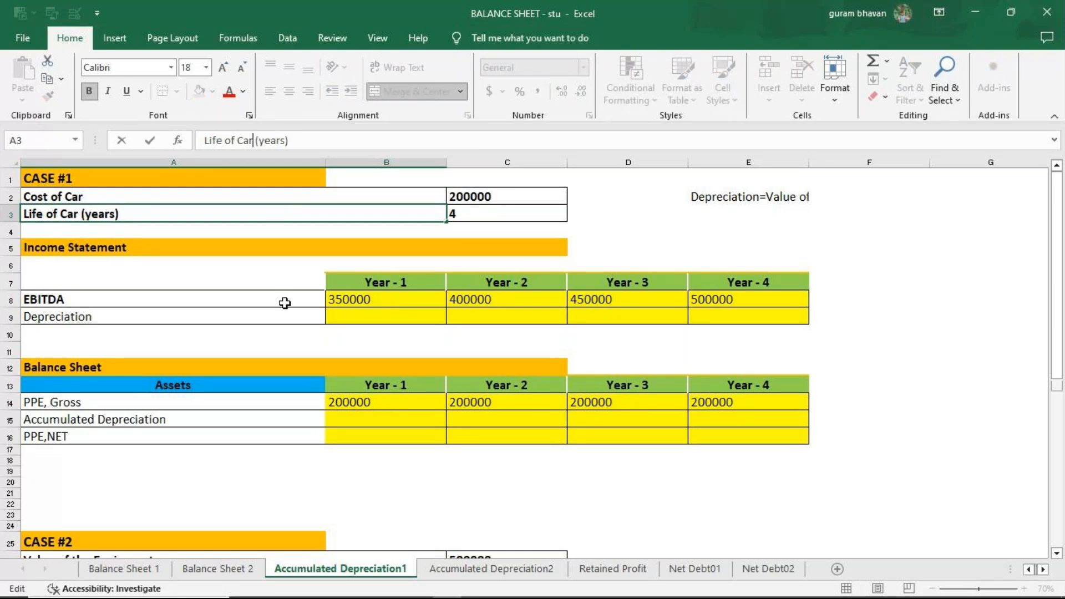
pyautogui.press('Return')
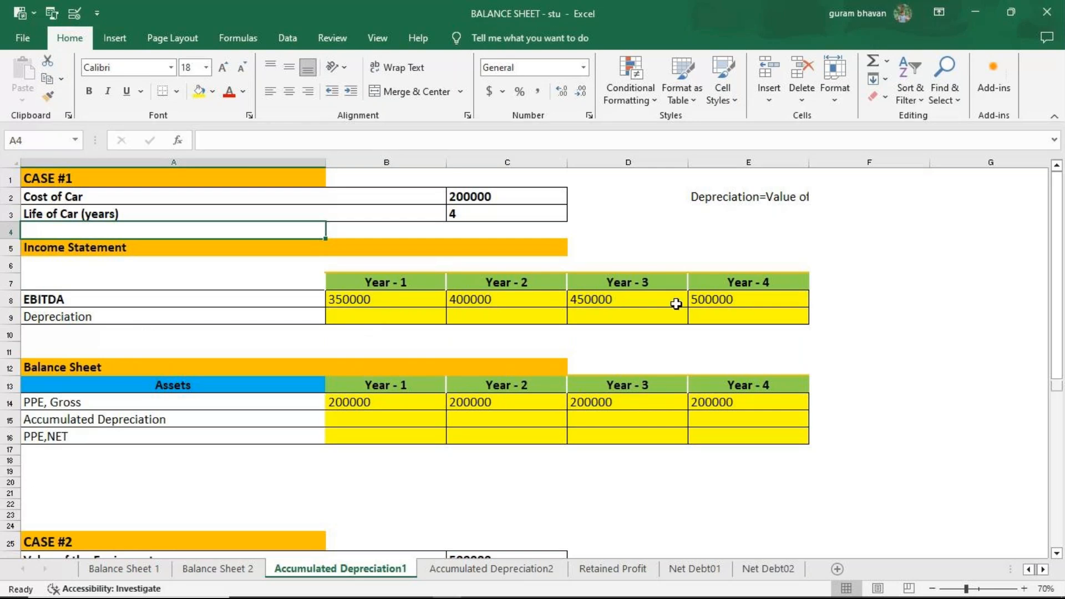
# Step: Calculate the Year 1 Depreciation in B9 with the formula =200000/4
pyautogui.click(384, 317)
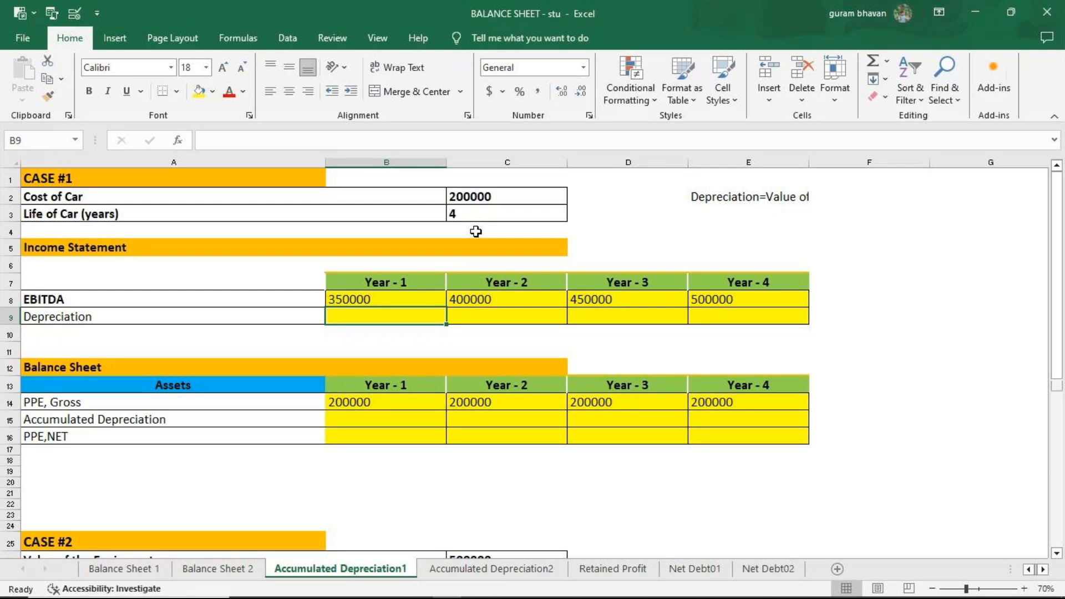
pyautogui.write('=200')
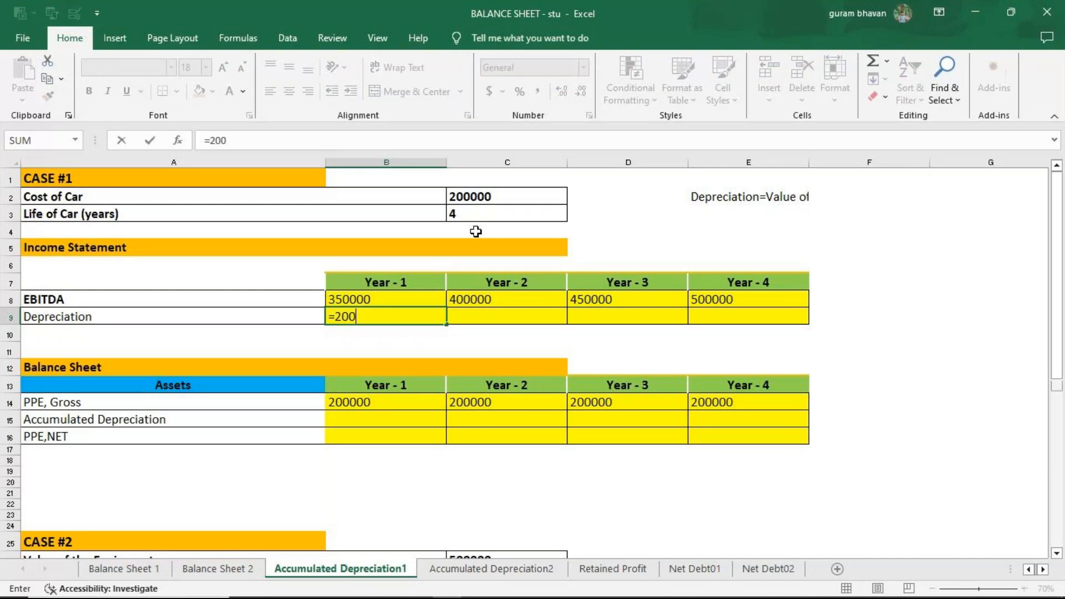
pyautogui.write('000/4')
pyautogui.press('Return')
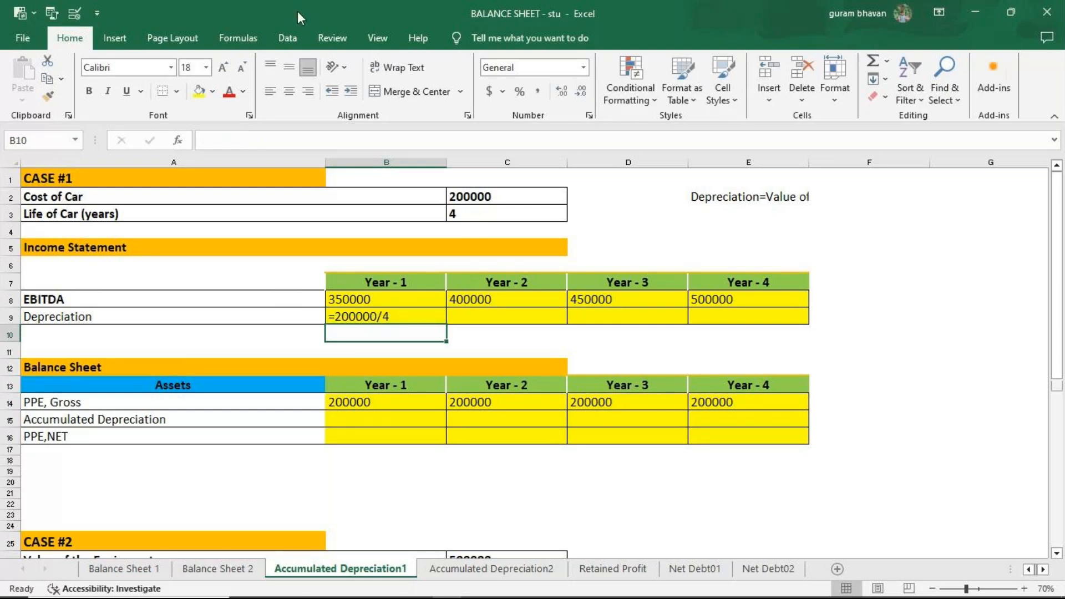
# Step: Turn off Show Formulas so the sheet displays values, and check the Year 1 Depreciation in B9
pyautogui.click(238, 38)
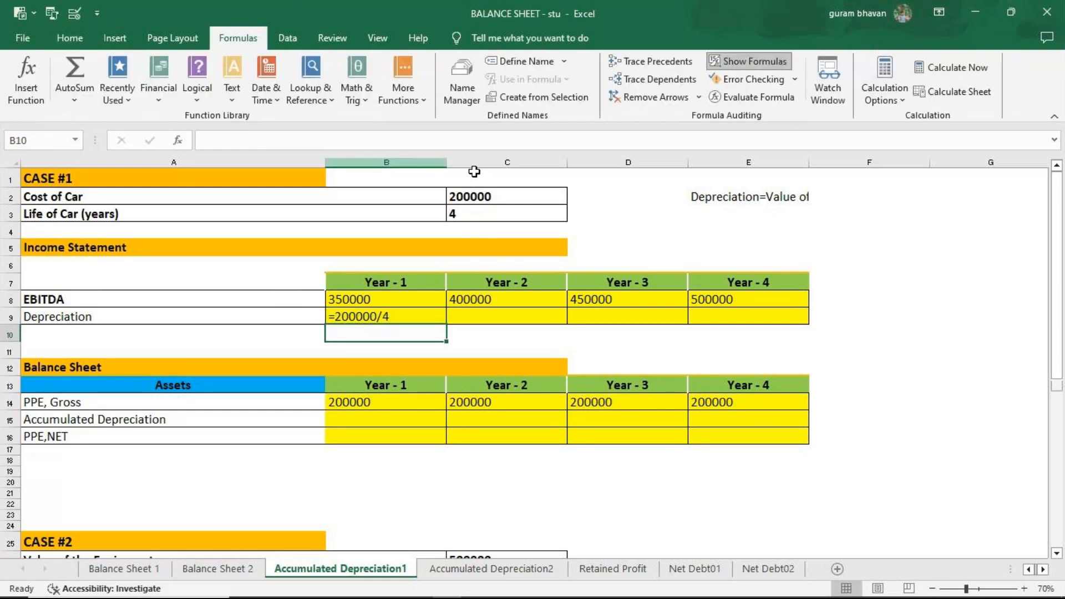
pyautogui.click(755, 61)
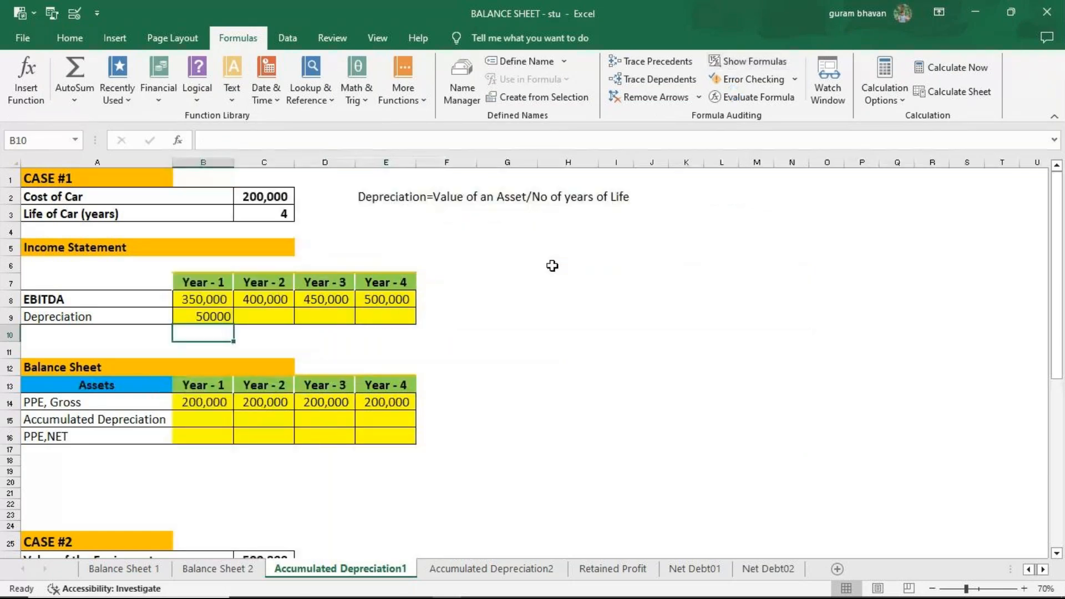
pyautogui.click(221, 322)
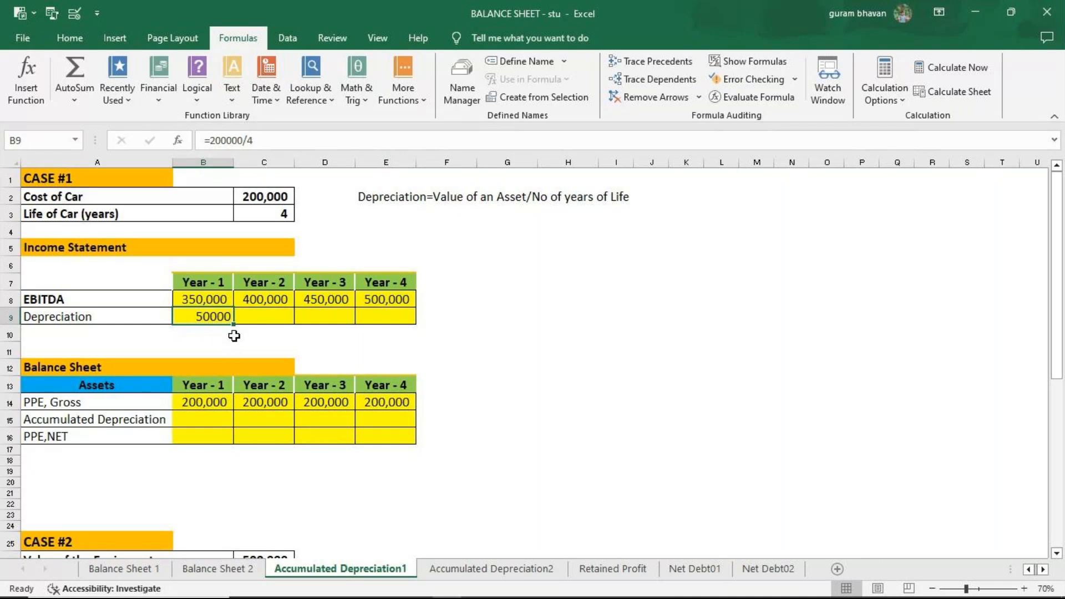
# Step: Fill the Year 2 to Year 4 Depreciation in C9:E9 by linking each cell to the previous year: =B9, =C9 and =D9
pyautogui.click(247, 316)
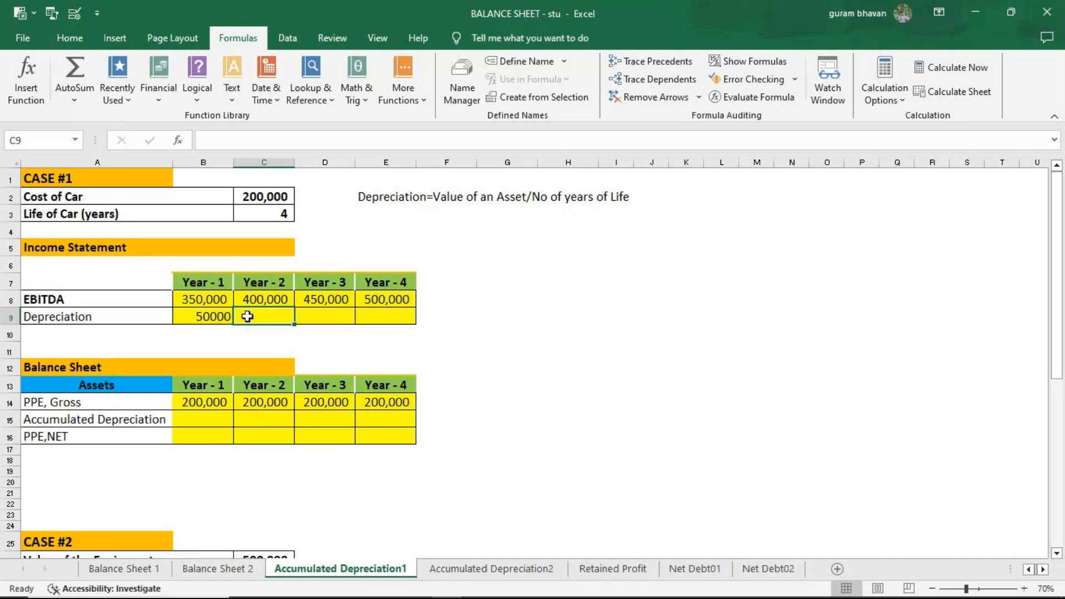
pyautogui.write('=')
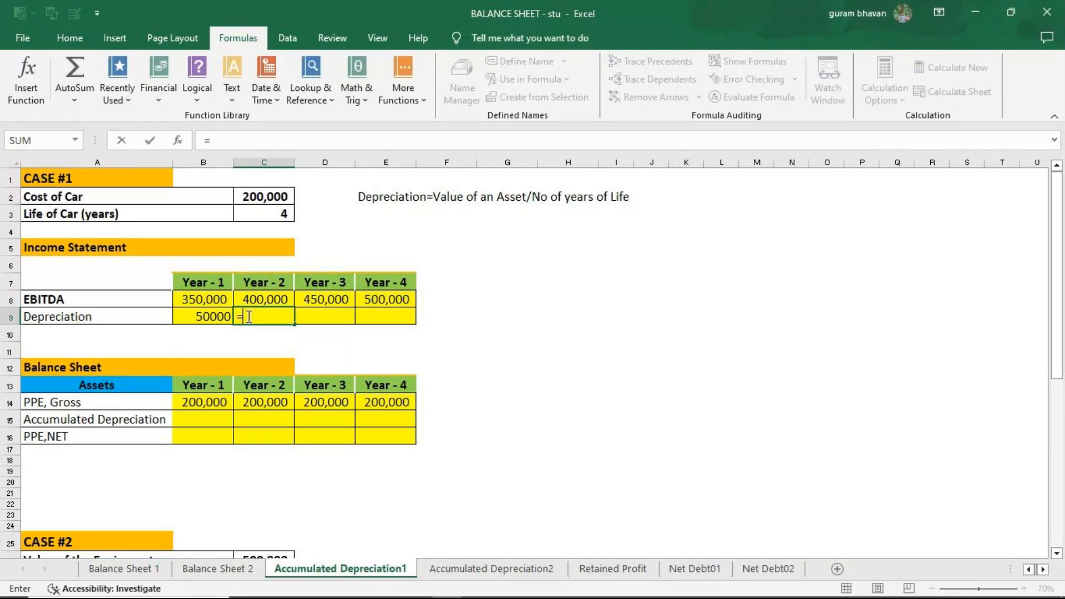
pyautogui.press('Left')
pyautogui.press('Return')
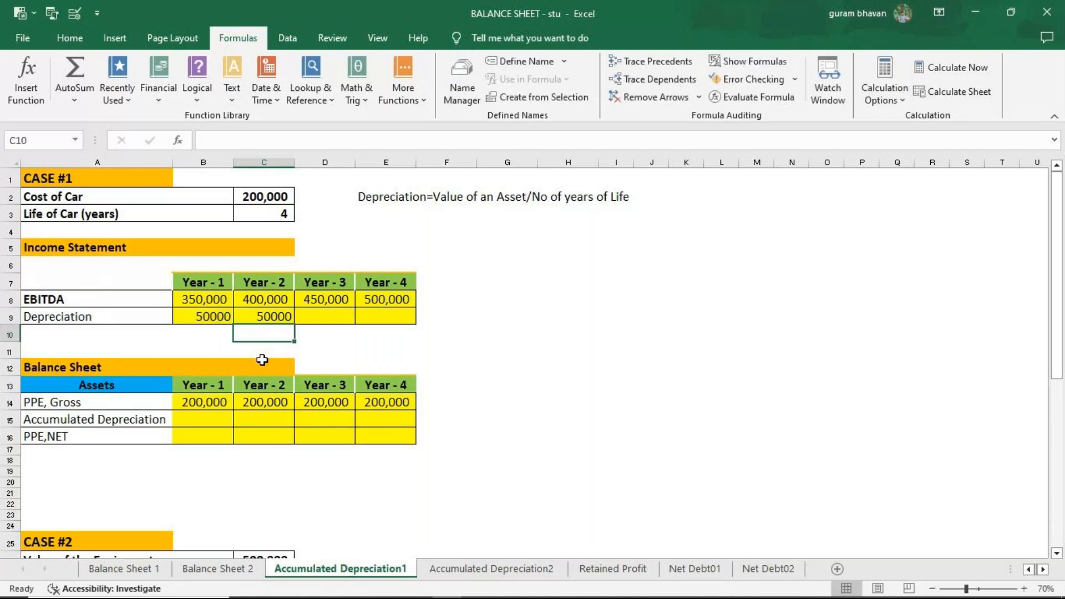
pyautogui.click(313, 321)
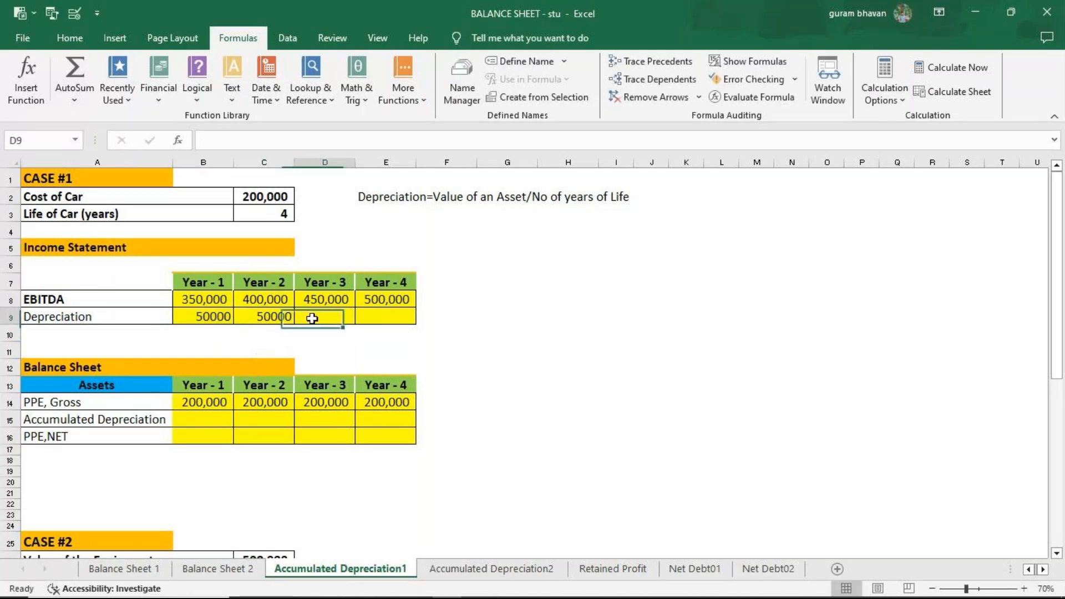
pyautogui.write('=')
pyautogui.click(254, 315)
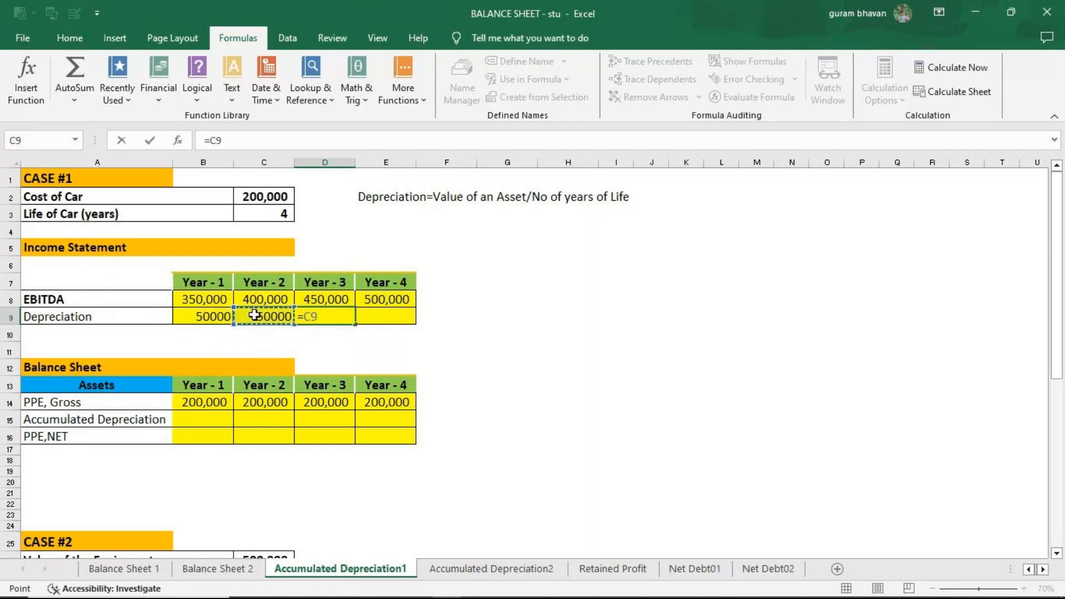
pyautogui.press('Return')
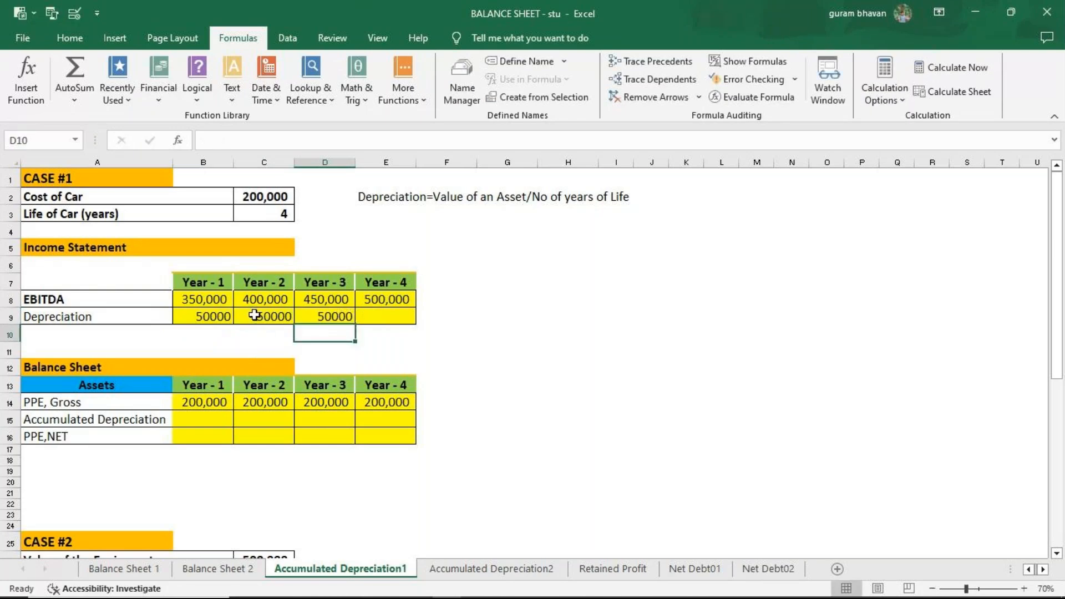
pyautogui.click(386, 321)
pyautogui.write('=')
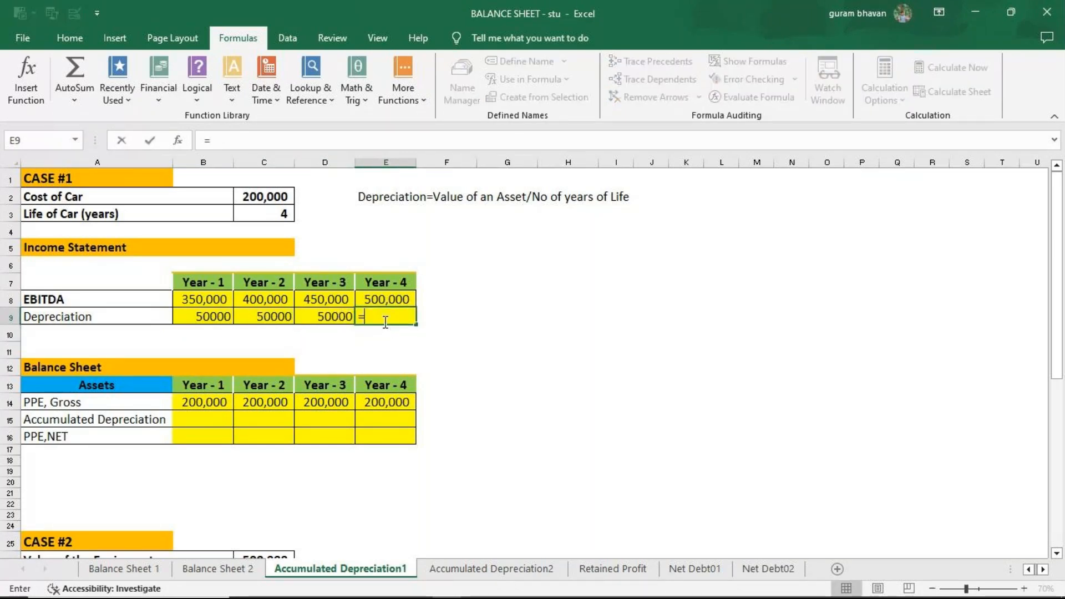
pyautogui.click(317, 316)
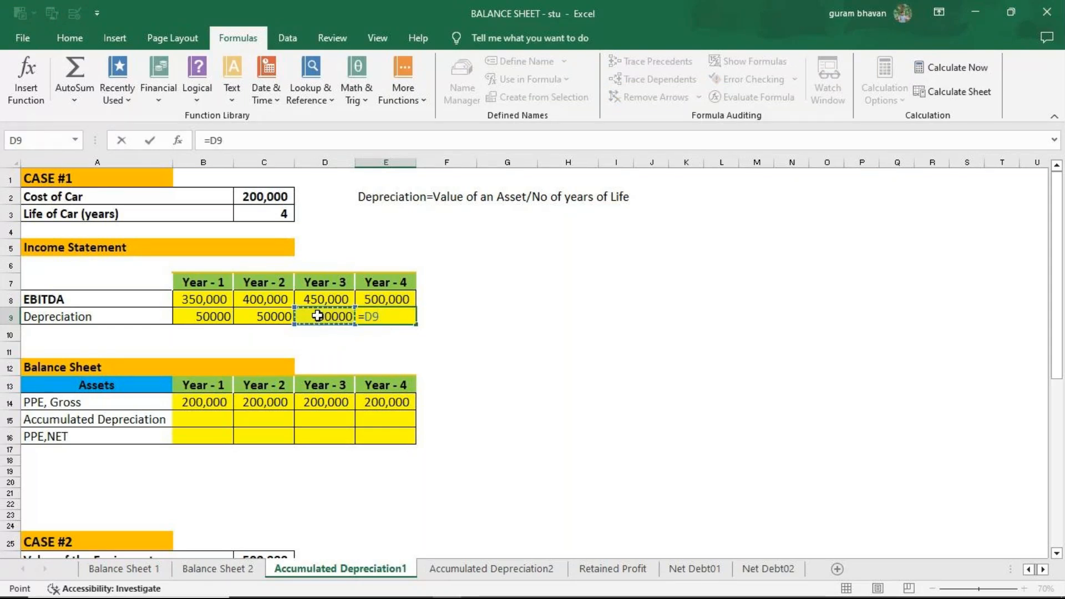
pyautogui.press('Return')
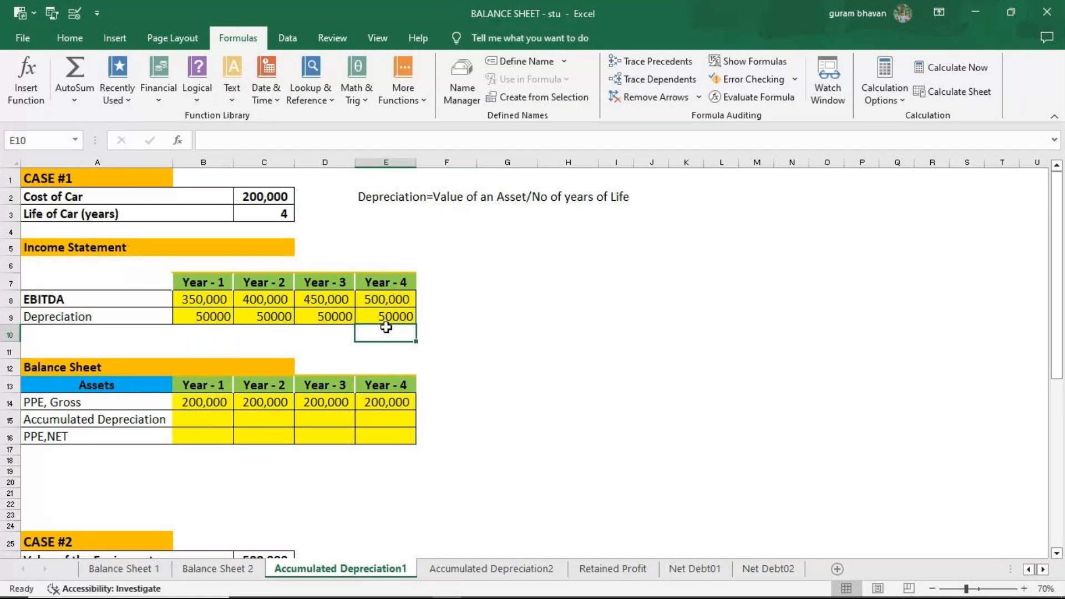
# Step: Calculate the Year 1 Accumulated Depreciation in B15 with the formula =B14/4
pyautogui.click(218, 417)
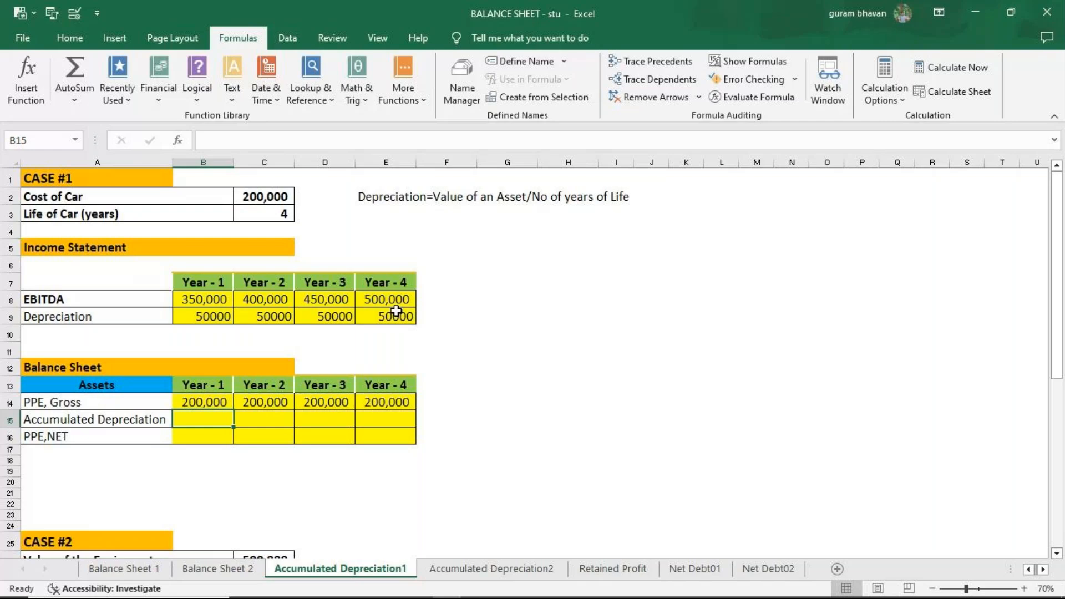
pyautogui.write('=')
pyautogui.click(210, 404)
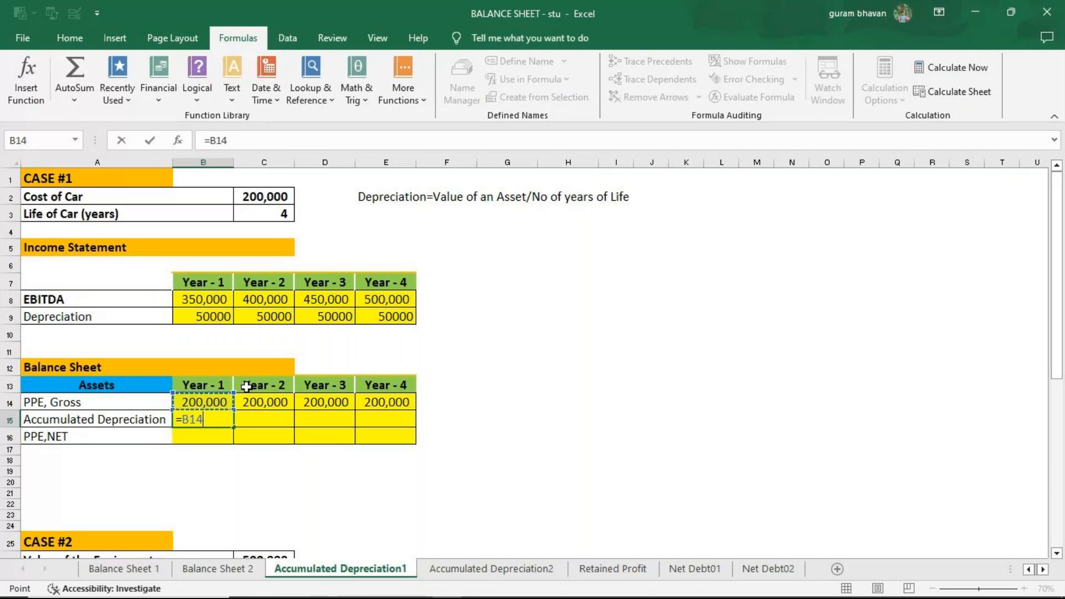
pyautogui.write('/')
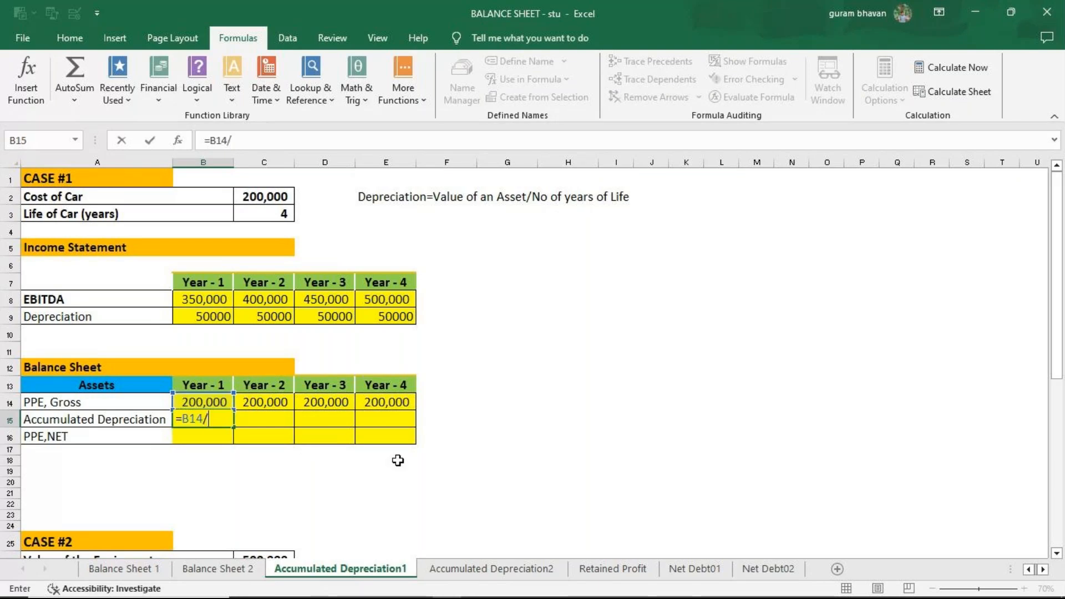
pyautogui.write('4')
pyautogui.press('Return')
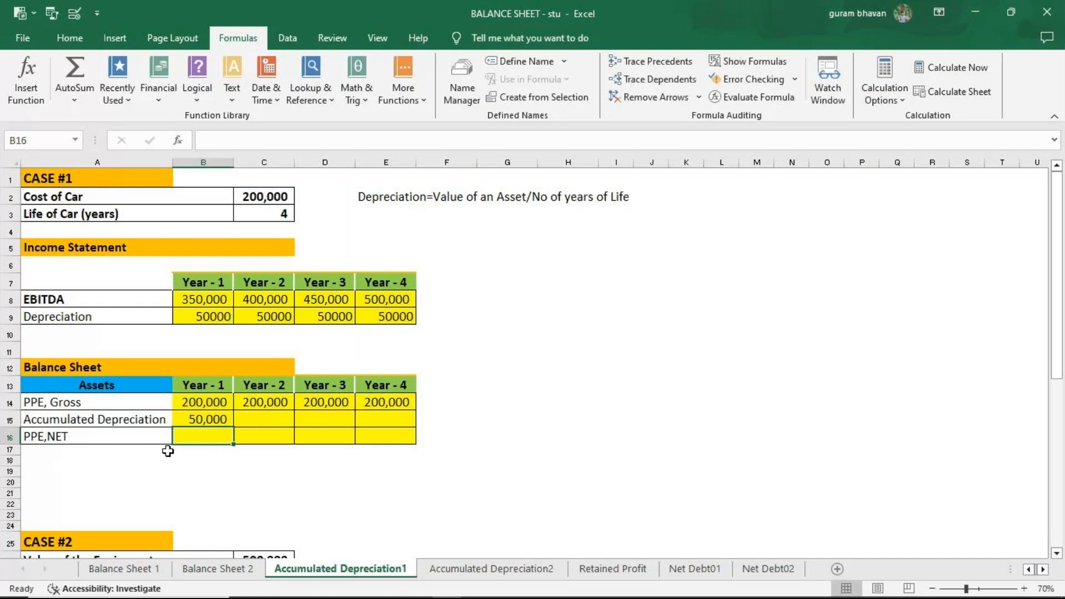
# Step: Calculate the Year 1 net PPE in B16 with the formula =B14-B15
pyautogui.write('=')
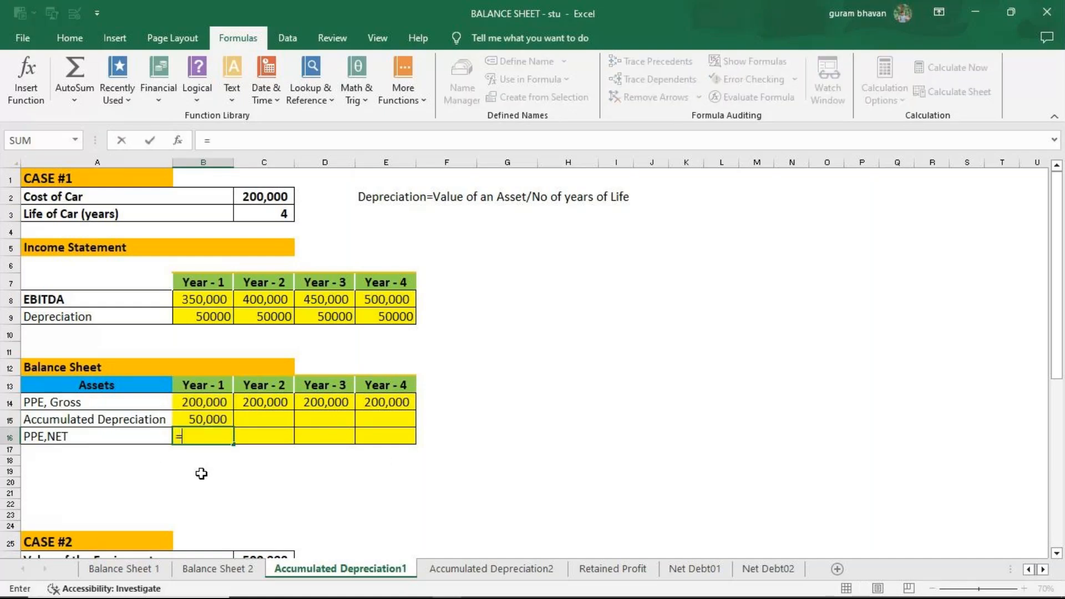
pyautogui.click(213, 402)
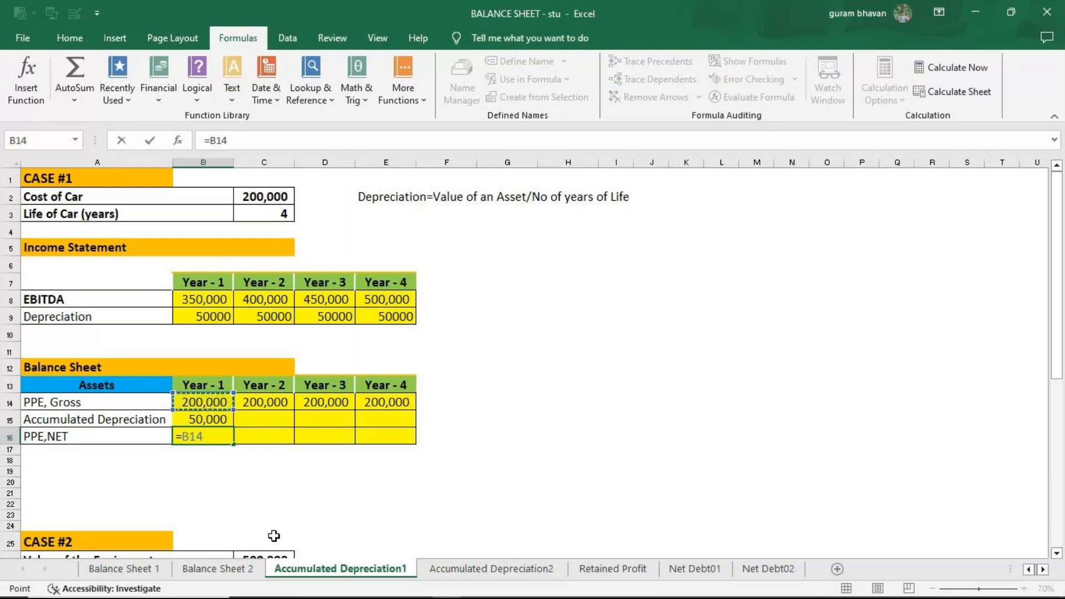
pyautogui.write('-')
pyautogui.click(209, 419)
pyautogui.press('Return')
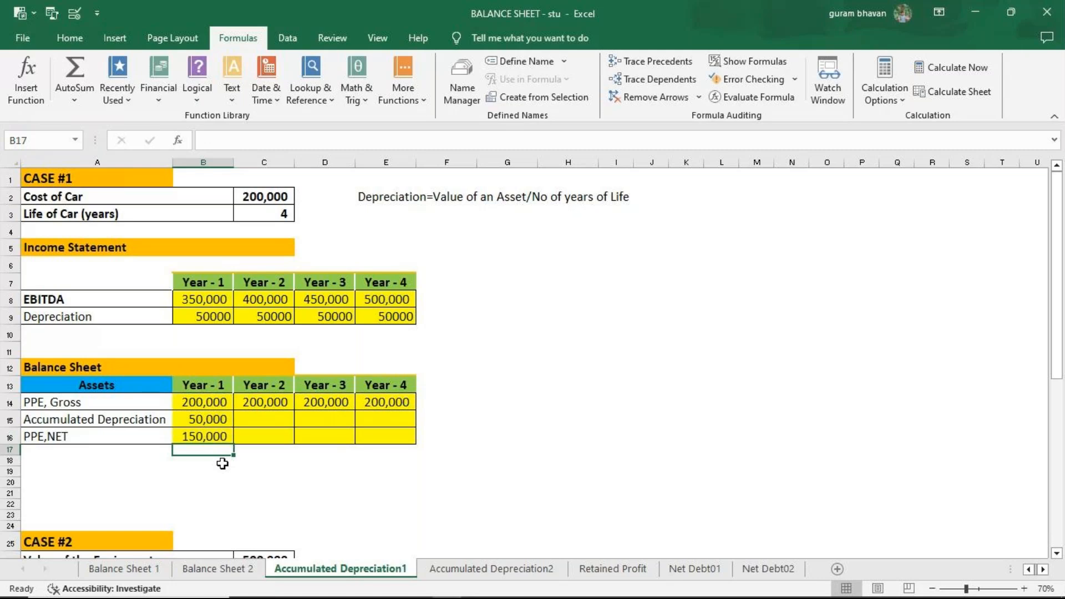
# Step: Calculate the Year 2 Accumulated Depreciation in C15 with the formula =C14/4+B15
pyautogui.click(249, 422)
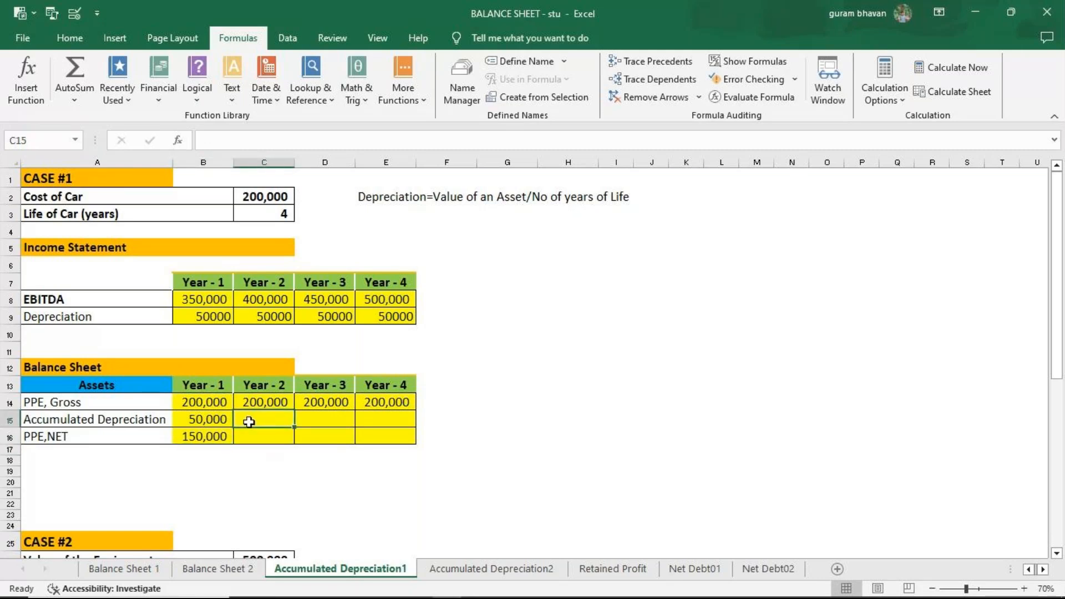
pyautogui.write('=')
pyautogui.click(268, 402)
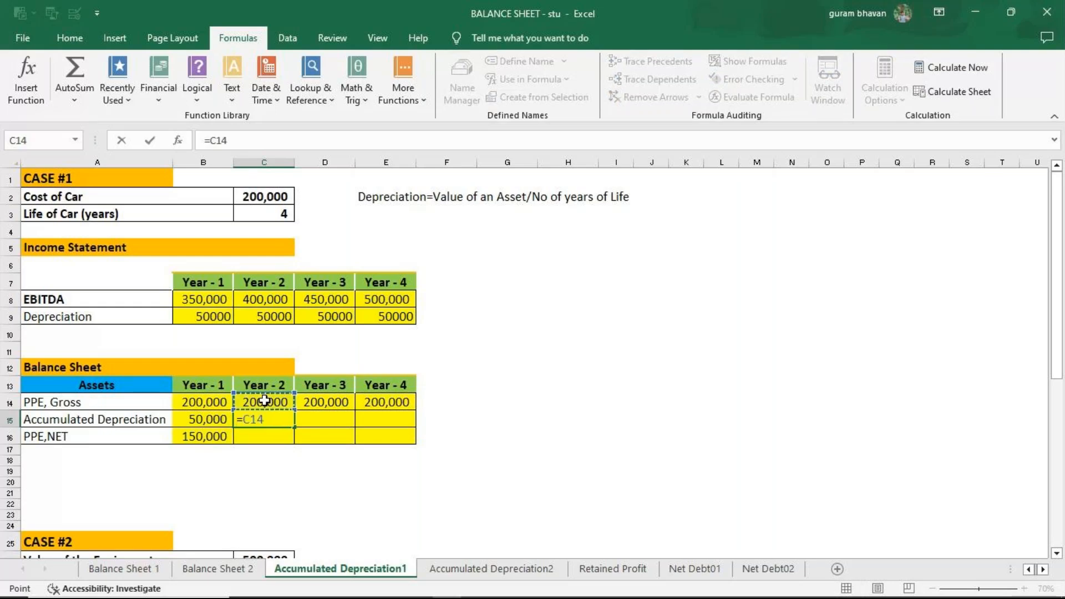
pyautogui.write('/4+')
pyautogui.click(221, 422)
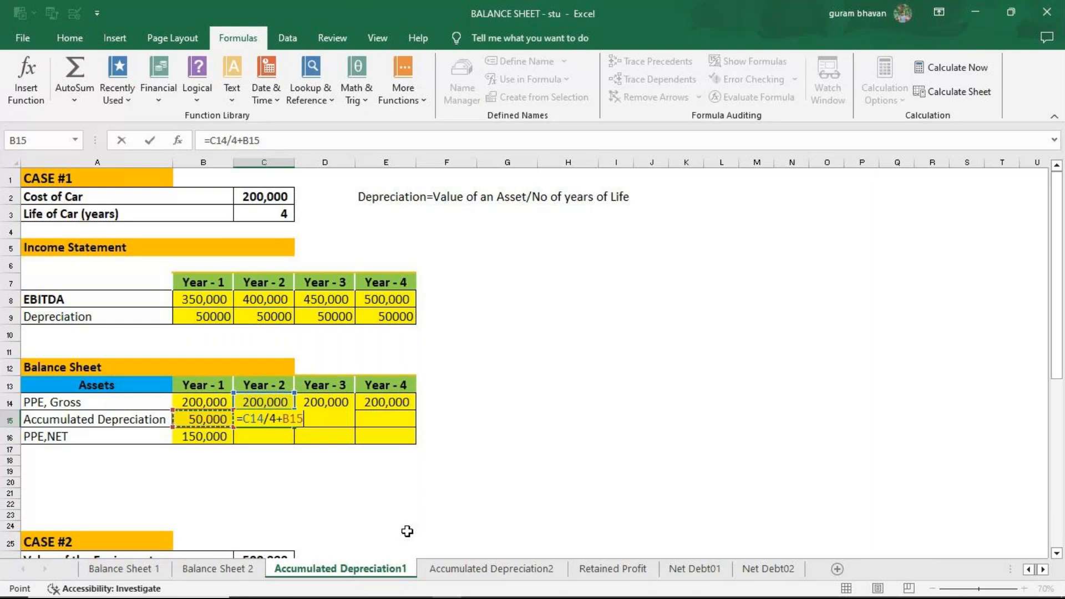
pyautogui.press('Return')
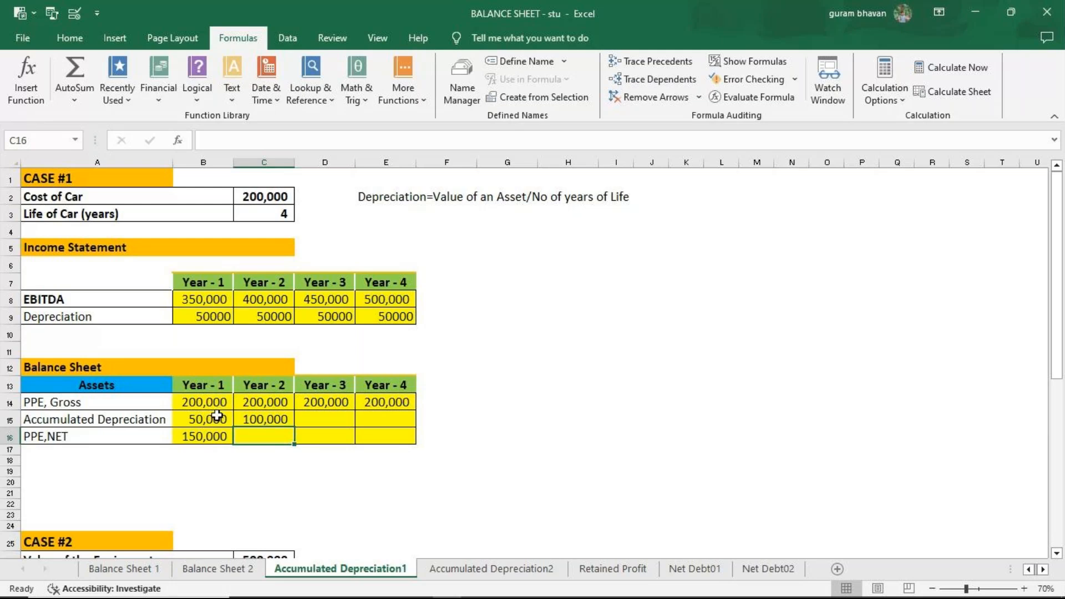
# Step: Calculate the Year 2 net PPE in C16 with the formula =C14-C15
pyautogui.write('==')
pyautogui.click(262, 402)
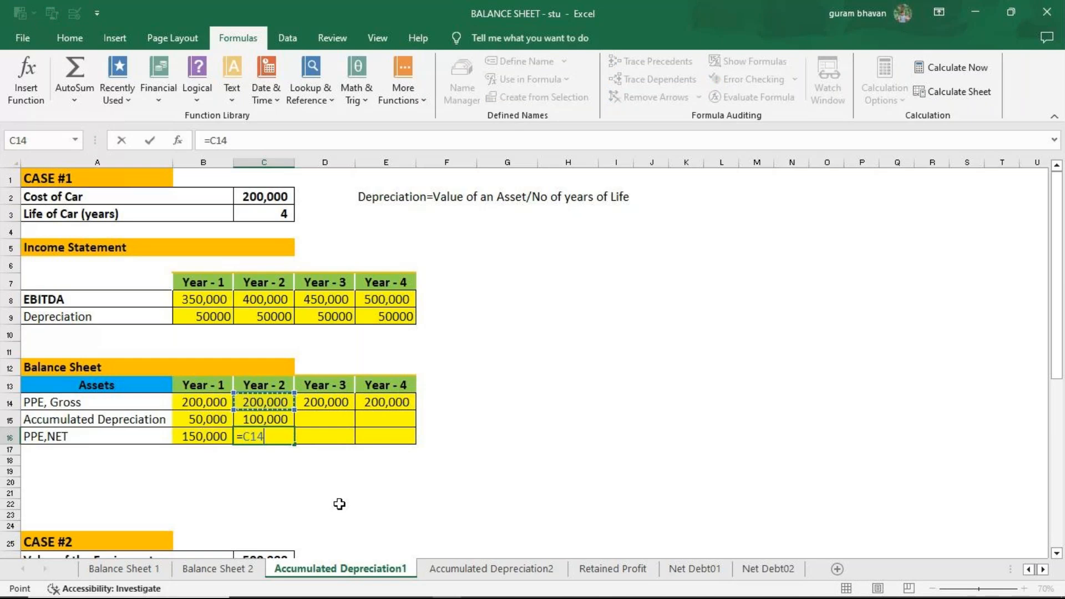
pyautogui.write('-')
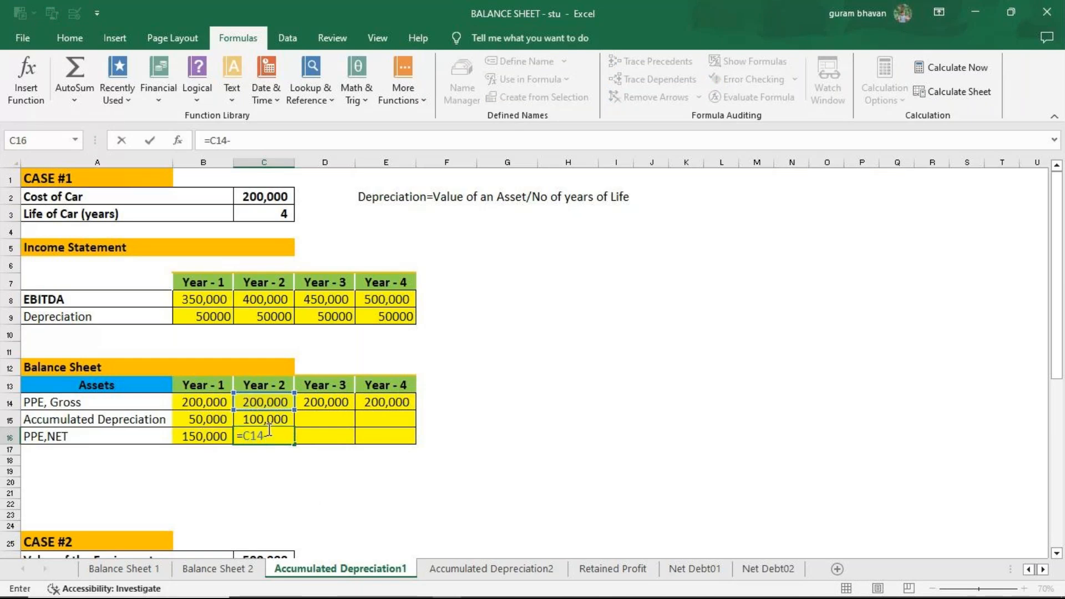
pyautogui.click(268, 420)
pyautogui.press('Return')
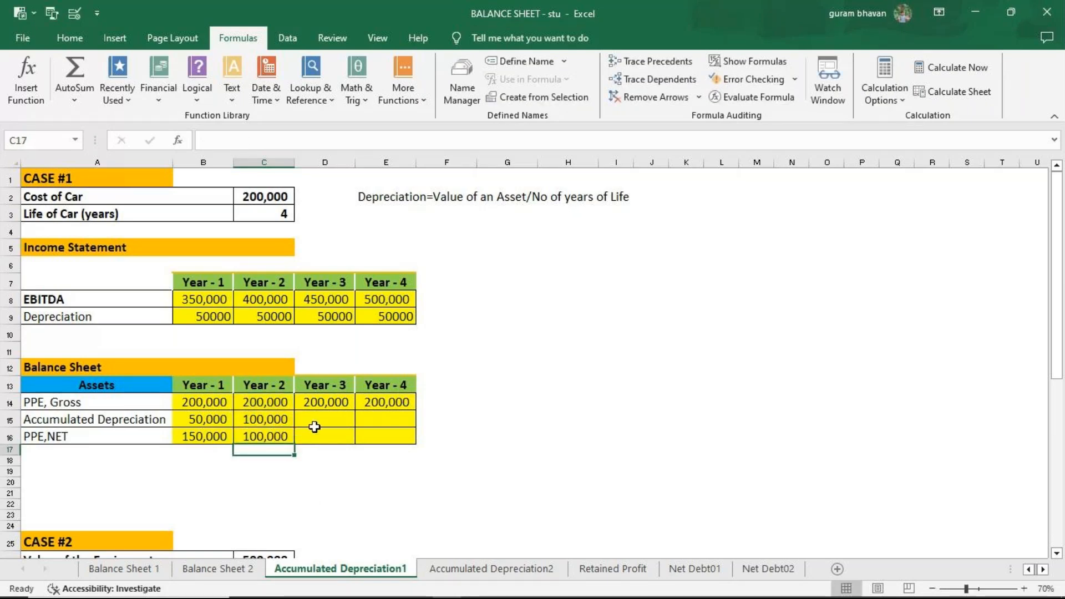
# Step: Calculate the Year 3 Accumulated Depreciation in D15 with the formula =D14/4+C15
pyautogui.click(315, 424)
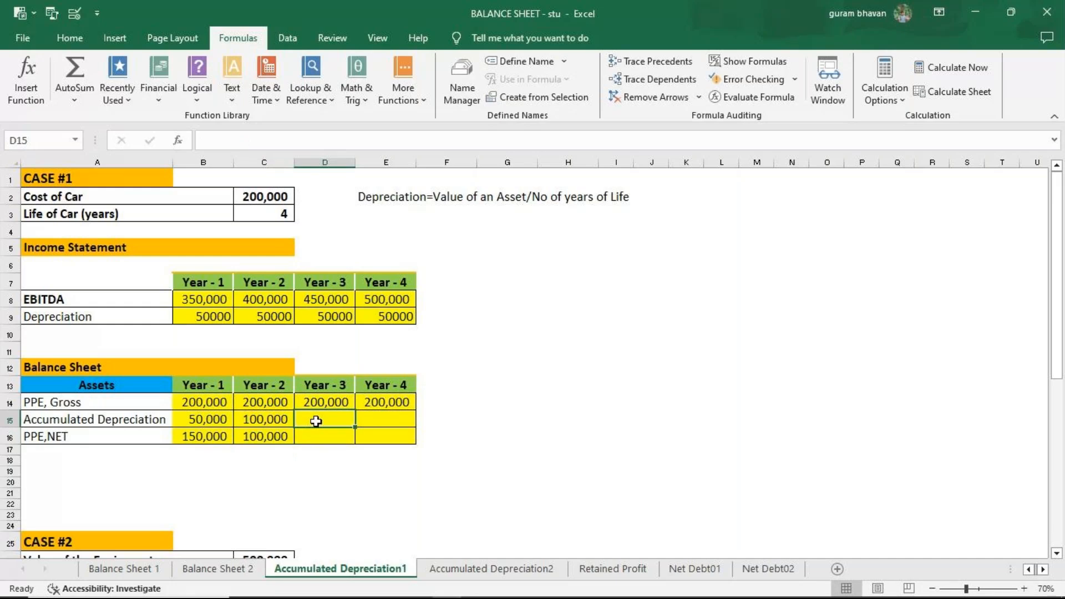
pyautogui.write('=')
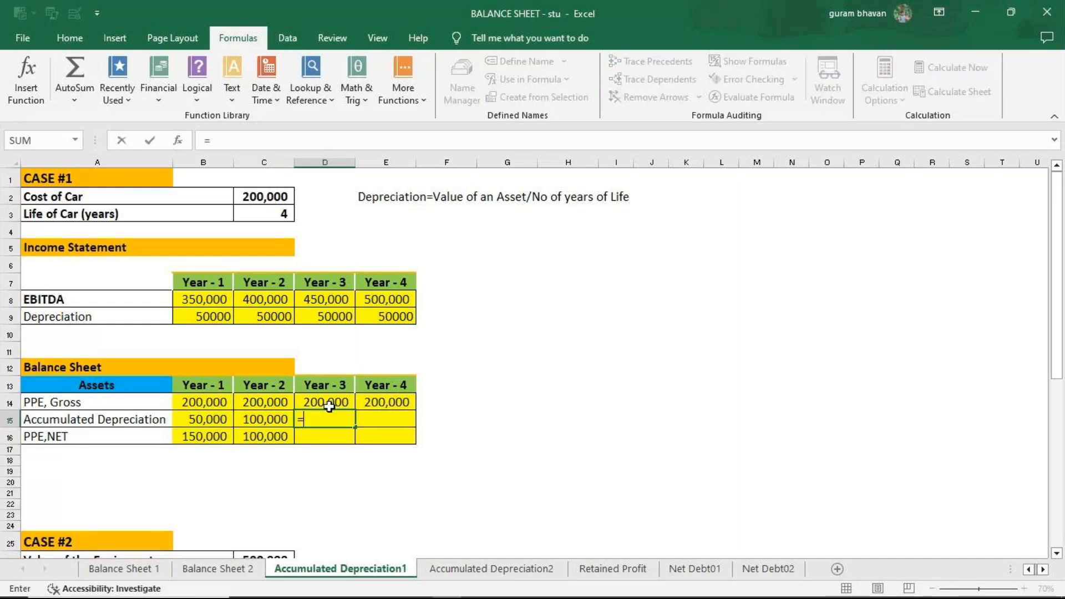
pyautogui.click(329, 402)
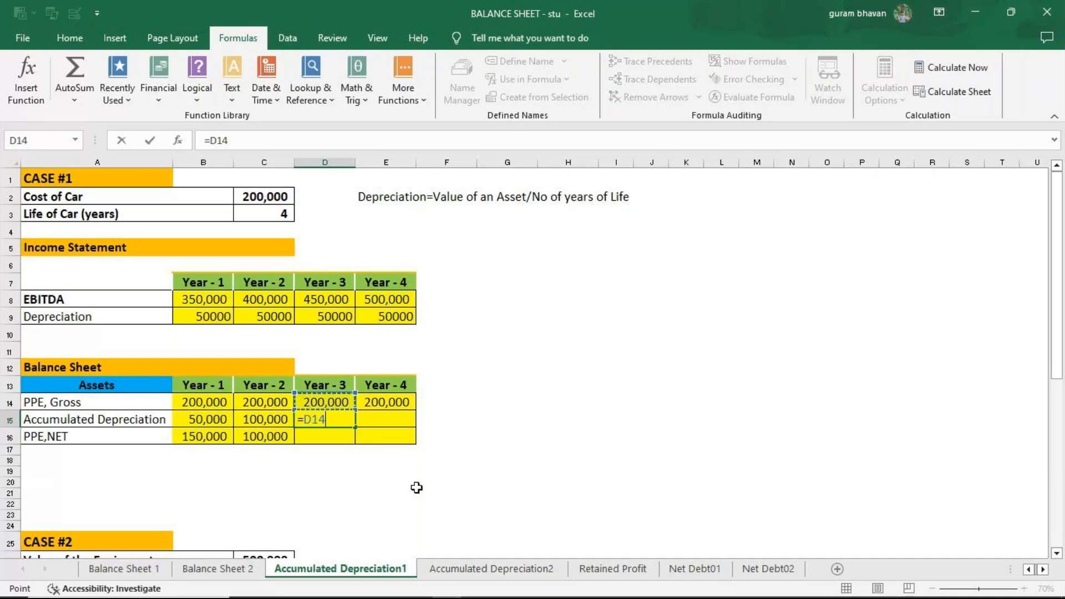
pyautogui.write('/4')
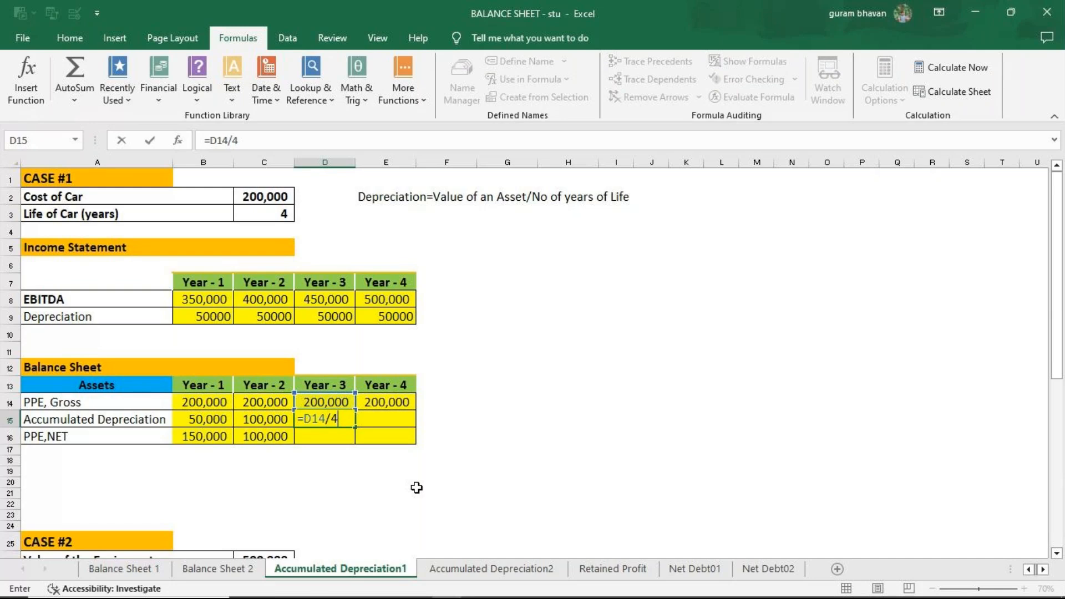
pyautogui.write('+')
pyautogui.click(240, 419)
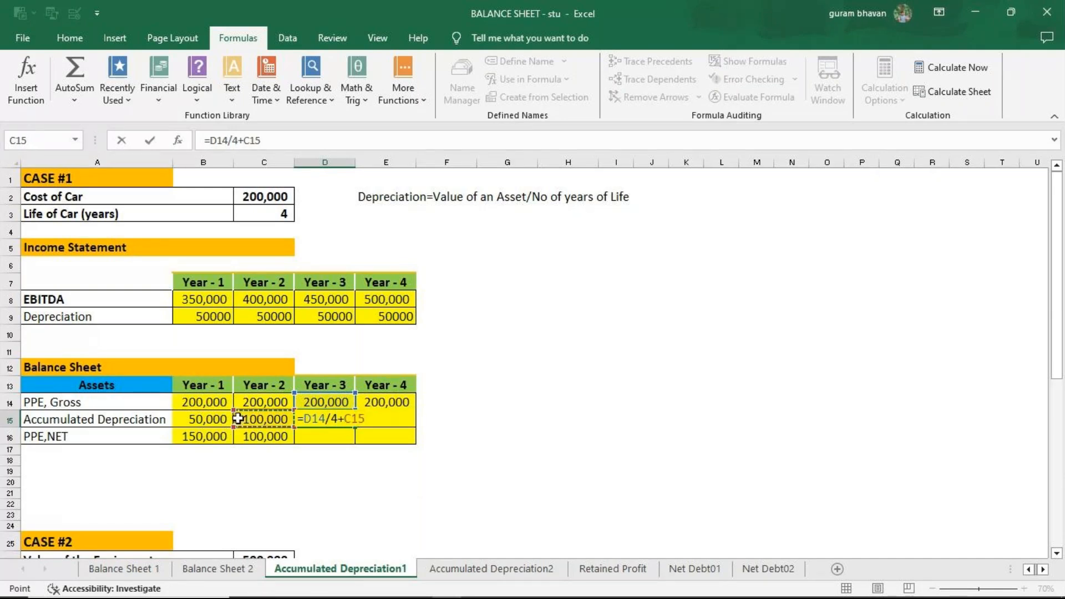
pyautogui.press('Return')
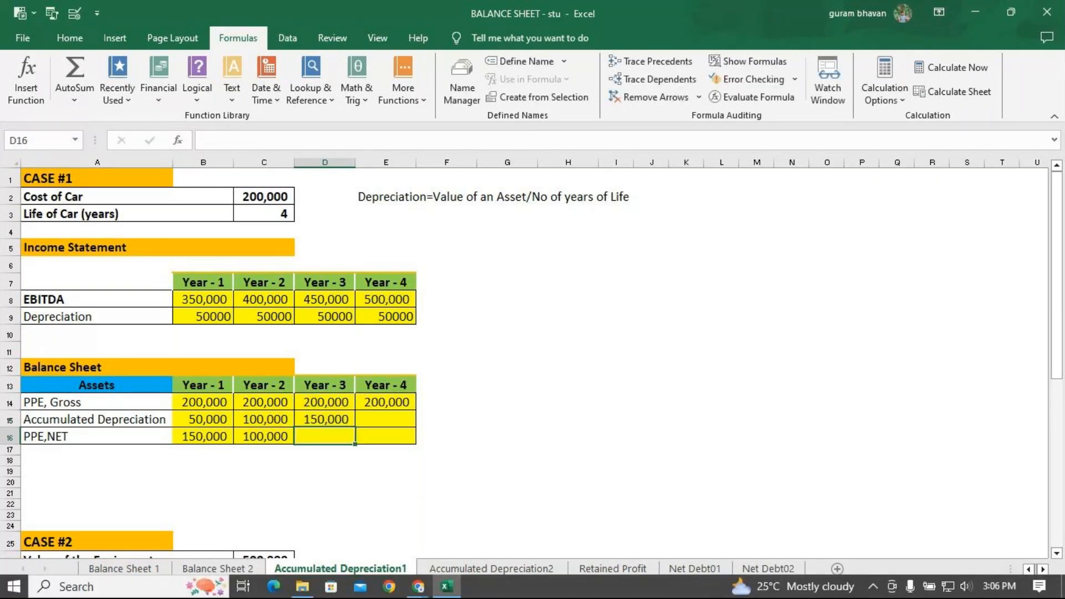
# Step: Calculate the Year 3 net PPE in D16 by subtracting Accumulated Depreciation D15 from gross PPE D14
pyautogui.write('=')
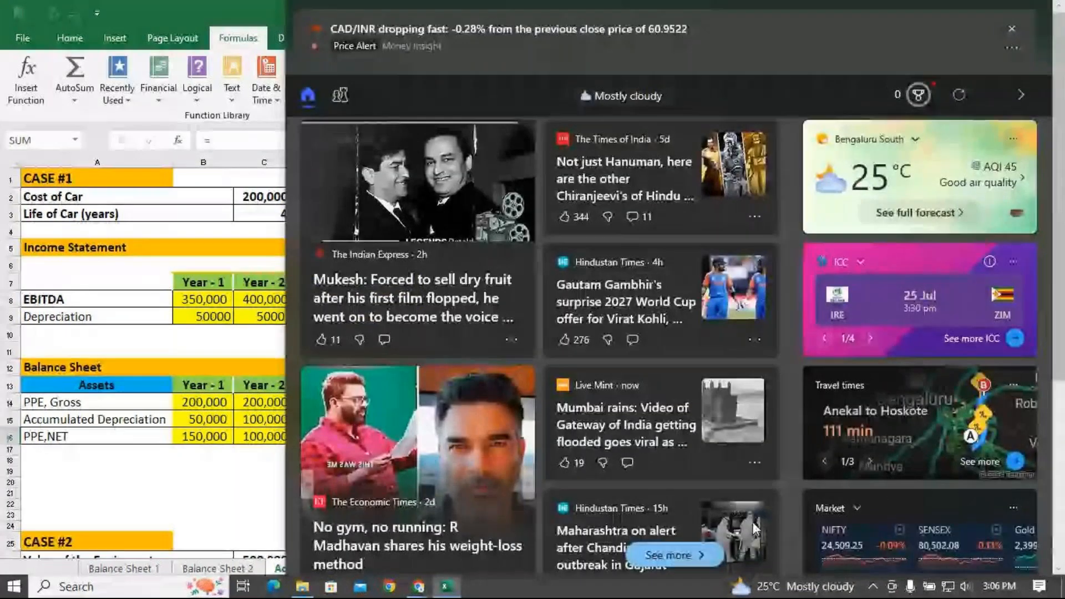
pyautogui.press('Escape')
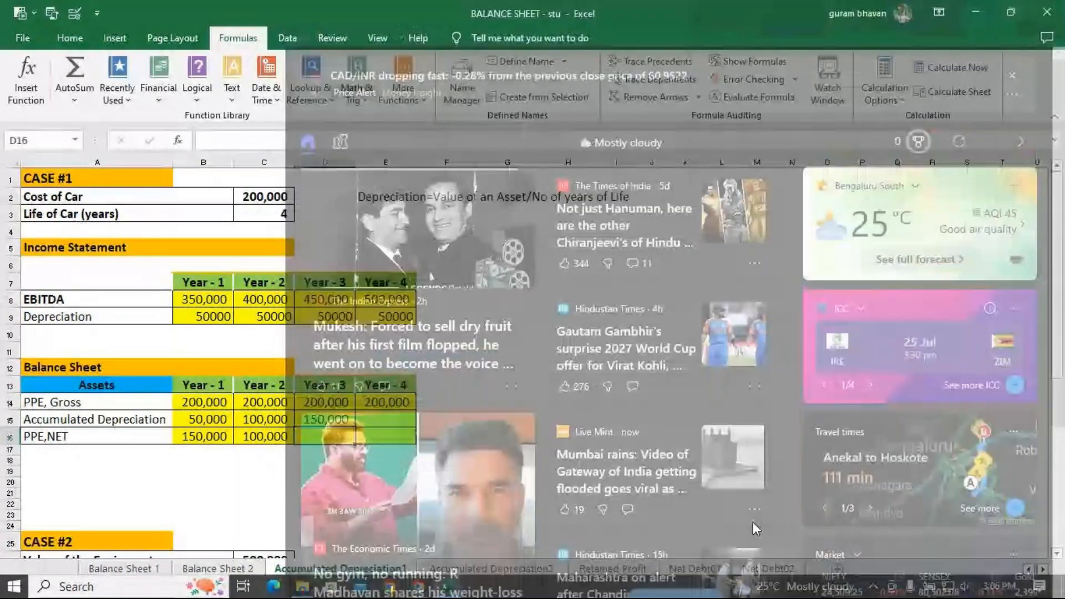
pyautogui.write('=')
pyautogui.click(331, 403)
pyautogui.write('-')
pyautogui.click(325, 422)
pyautogui.press('Return')
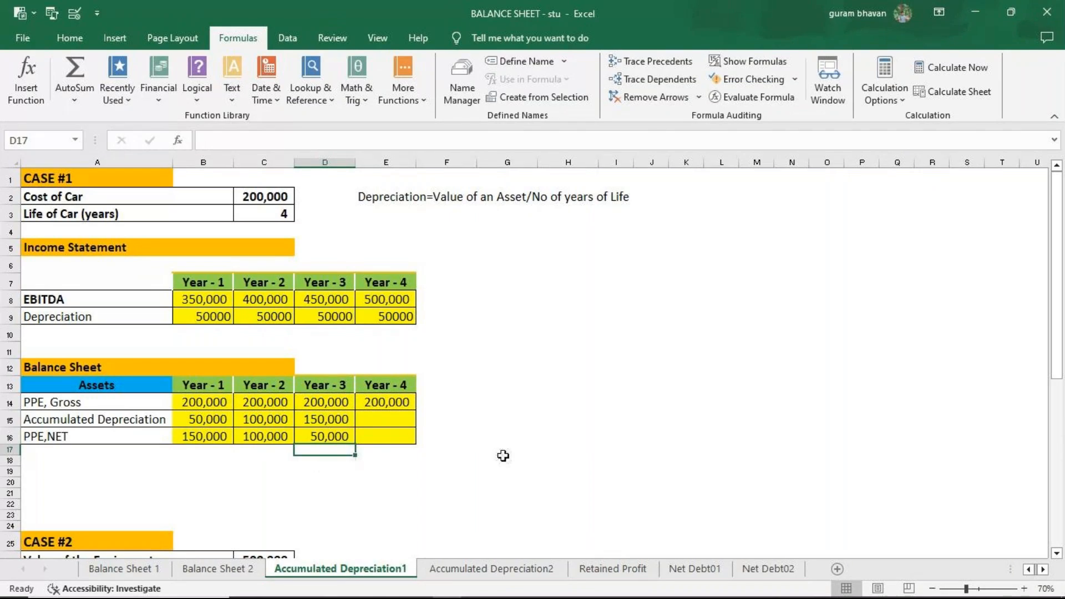
# Step: Calculate the Year 4 Accumulated Depreciation in E15 with the formula =E14/4+D15
pyautogui.click(391, 419)
pyautogui.write('=')
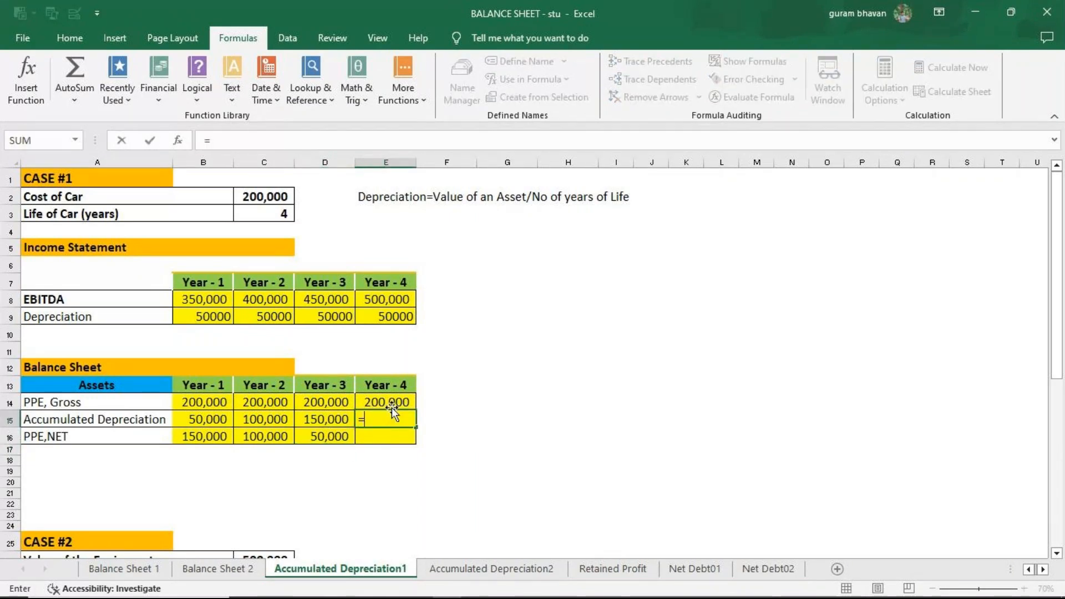
pyautogui.click(392, 405)
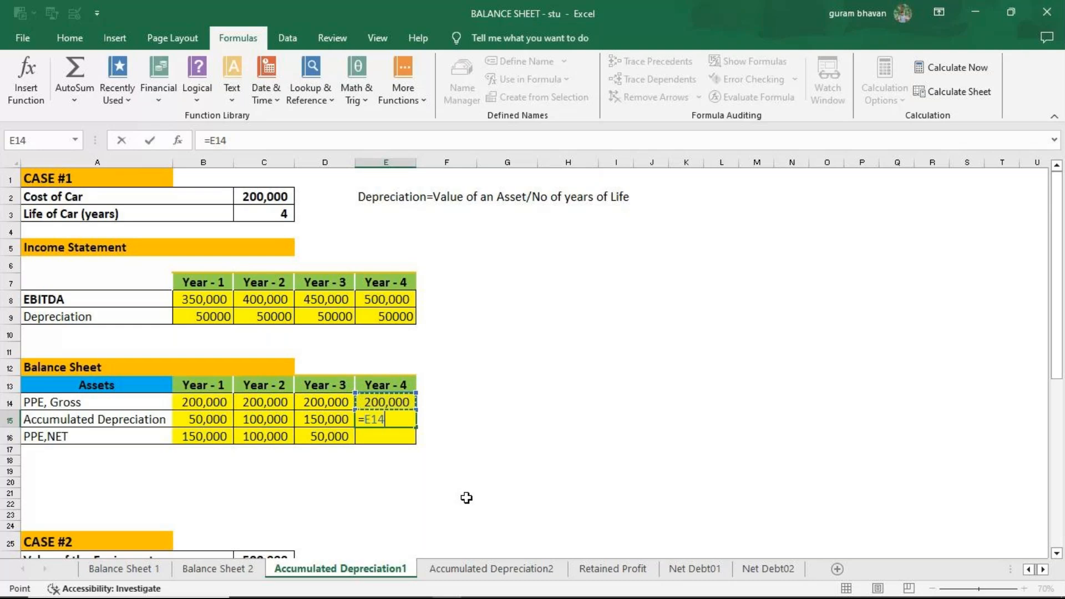
pyautogui.write('/4')
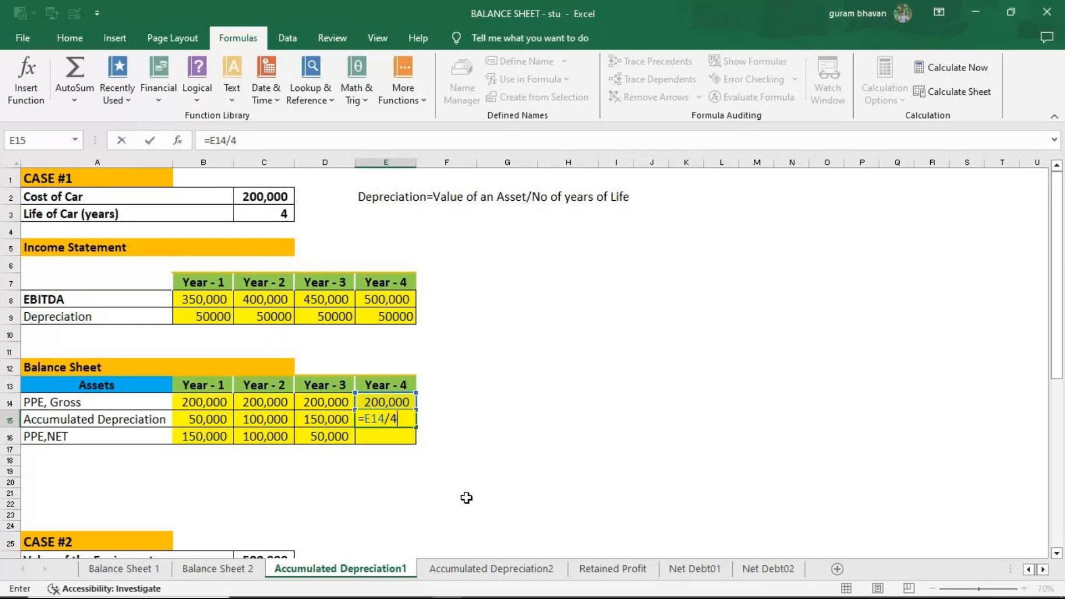
pyautogui.write('+')
pyautogui.click(313, 419)
pyautogui.press('Return')
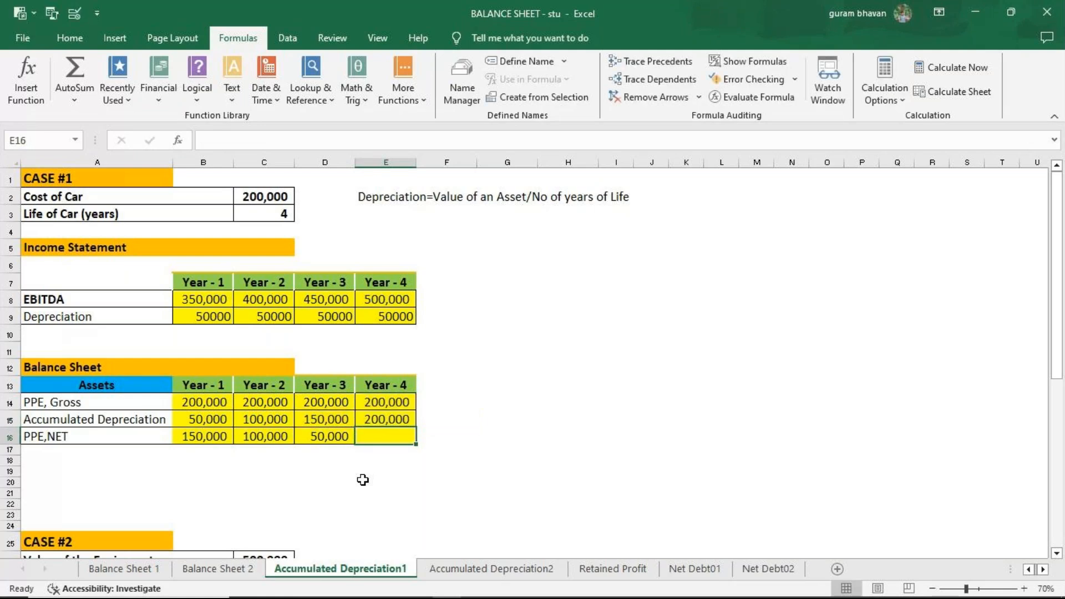
# Step: Calculate the Year 4 net PPE in E16 with the formula =E14-E15
pyautogui.write('=')
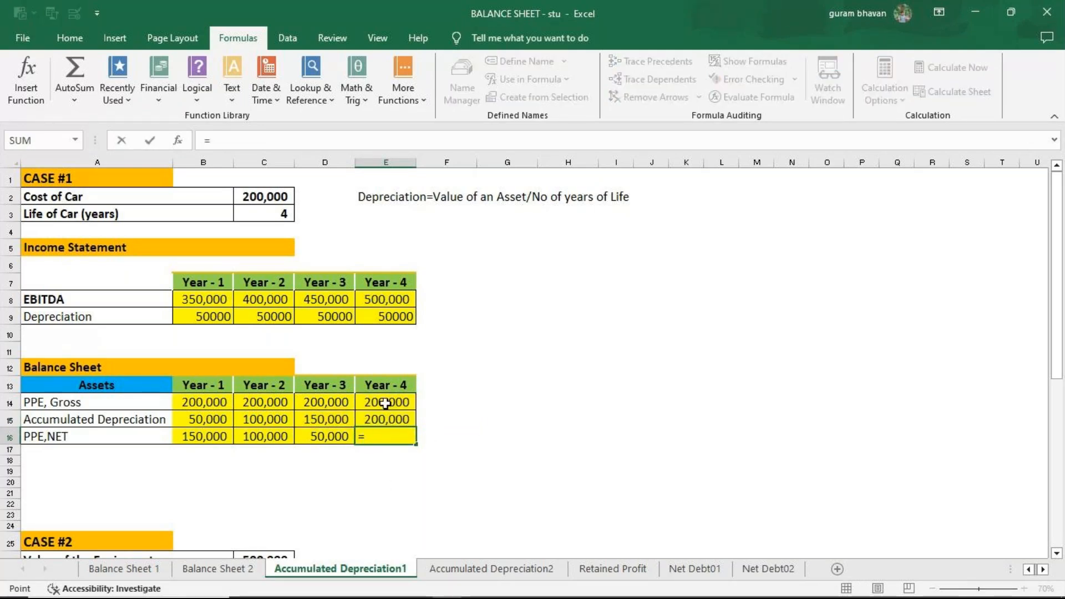
pyautogui.click(385, 403)
pyautogui.write('-')
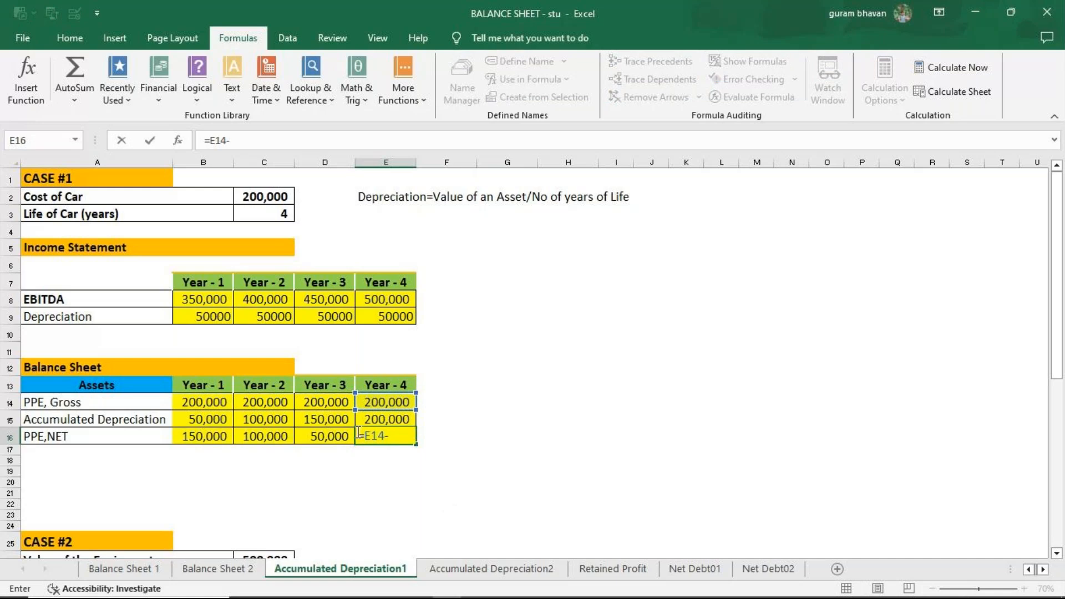
pyautogui.click(372, 416)
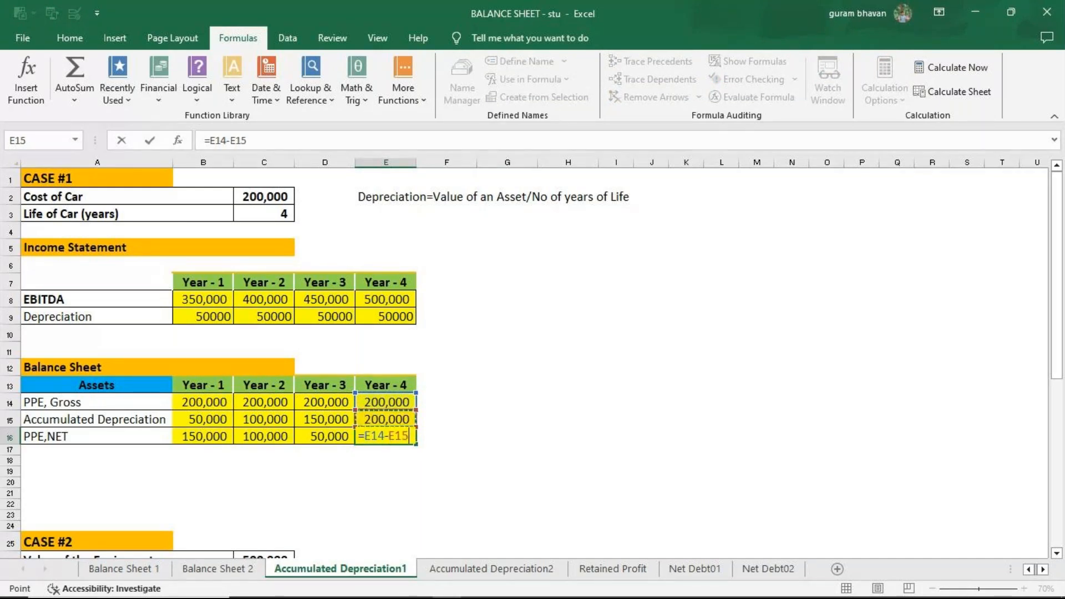
pyautogui.press('Return')
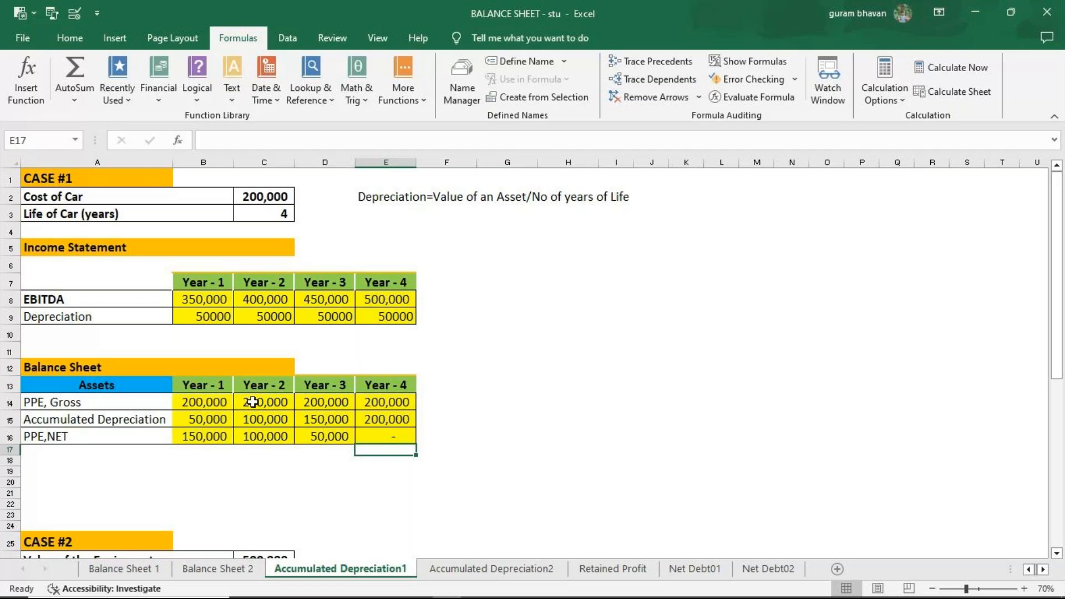
# Step: Review the Year 2 Accumulated Depreciation formula in C15 and the Year 4 net PPE formula in E16
pyautogui.doubleClick(254, 420)
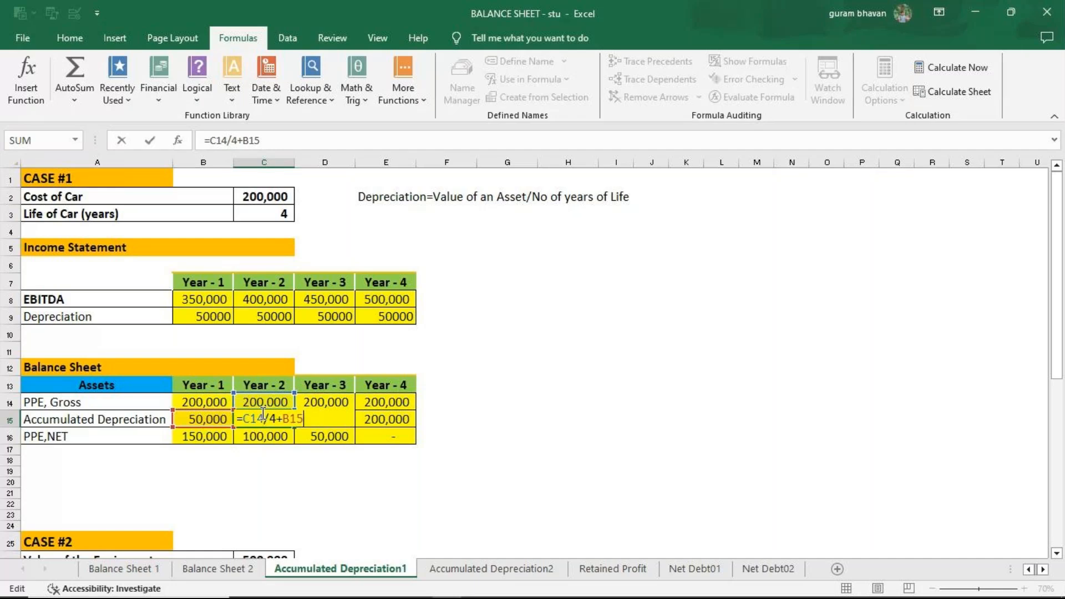
pyautogui.press('Return')
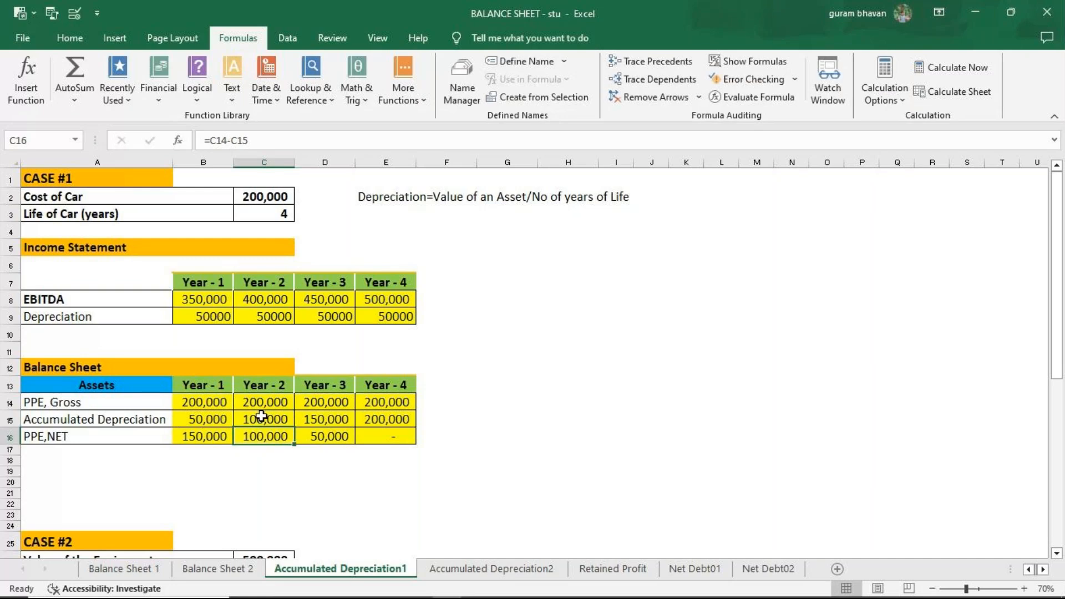
pyautogui.click(274, 427)
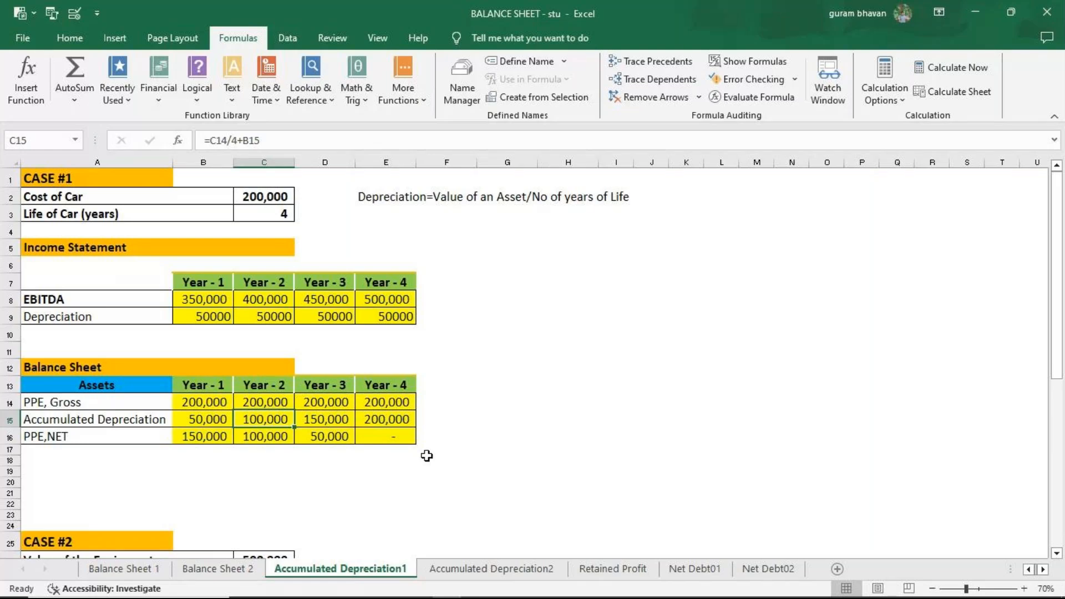
pyautogui.click(400, 441)
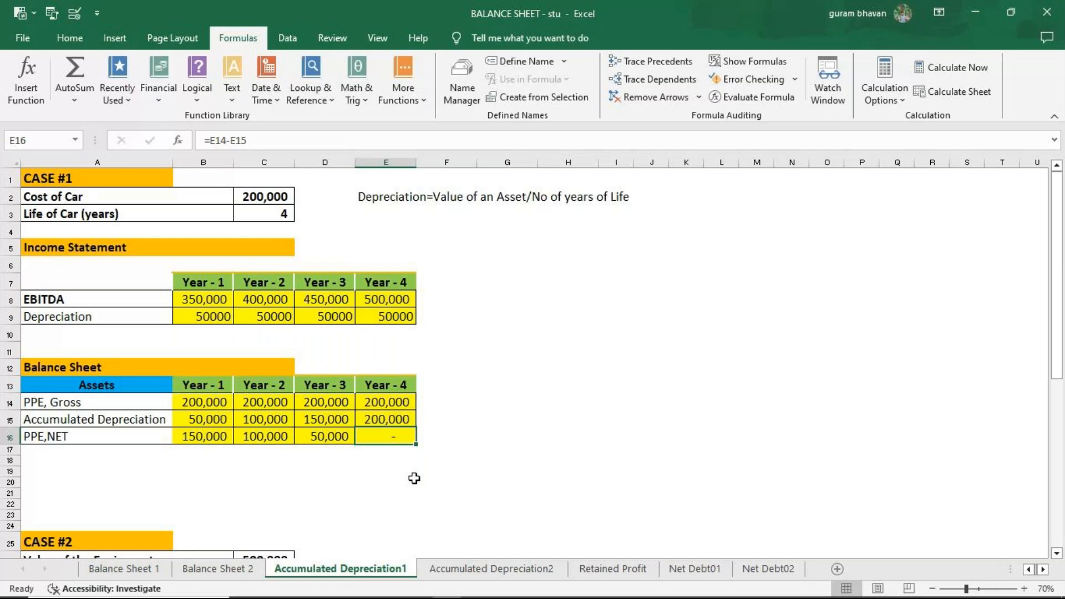
# Step: Begin a note in E5 reading: accumulated depriciation calculated on = "current year depriciation value
pyautogui.click(502, 297)
pyautogui.click(376, 246)
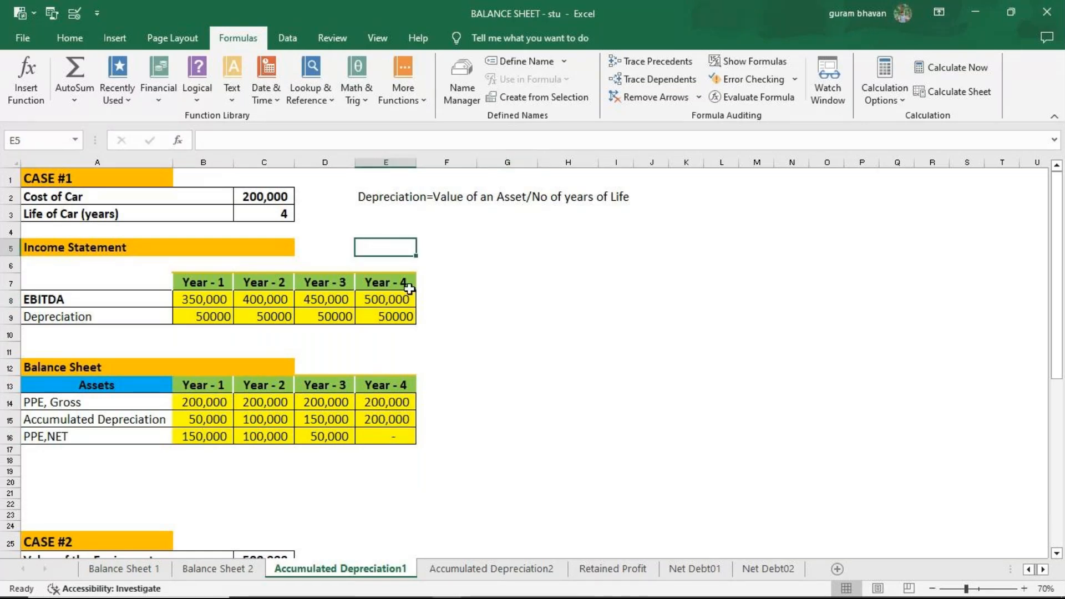
pyautogui.write('acc')
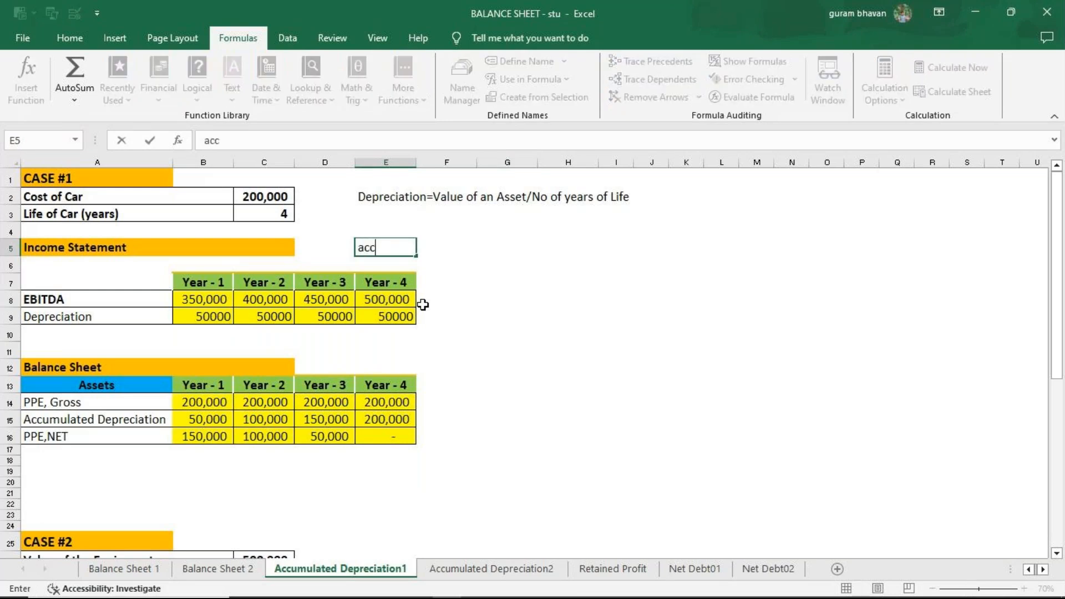
pyautogui.write('umulatedf depric')
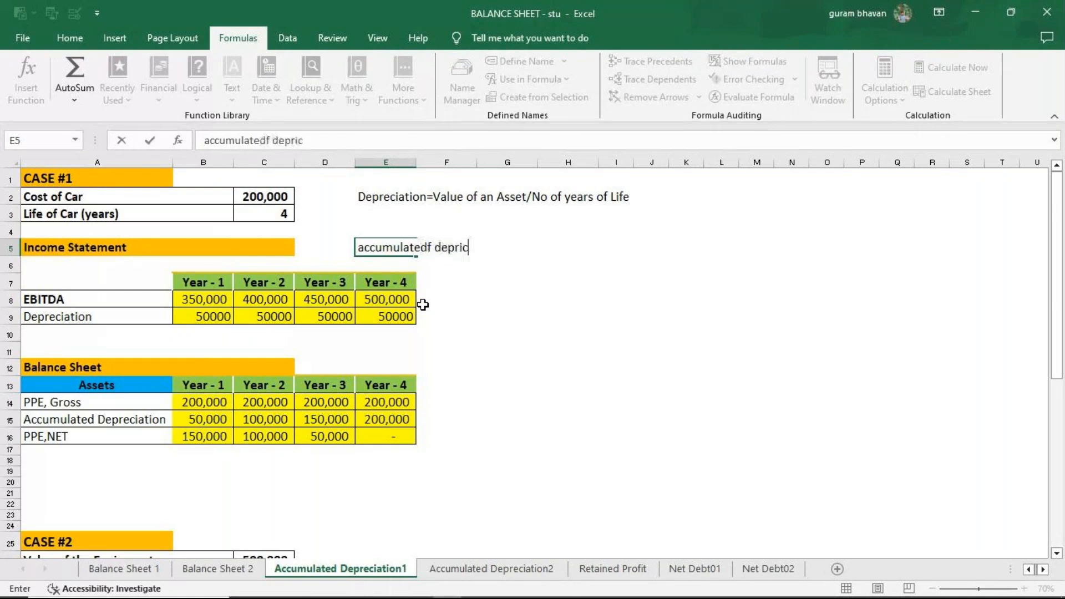
pyautogui.write('iation cal')
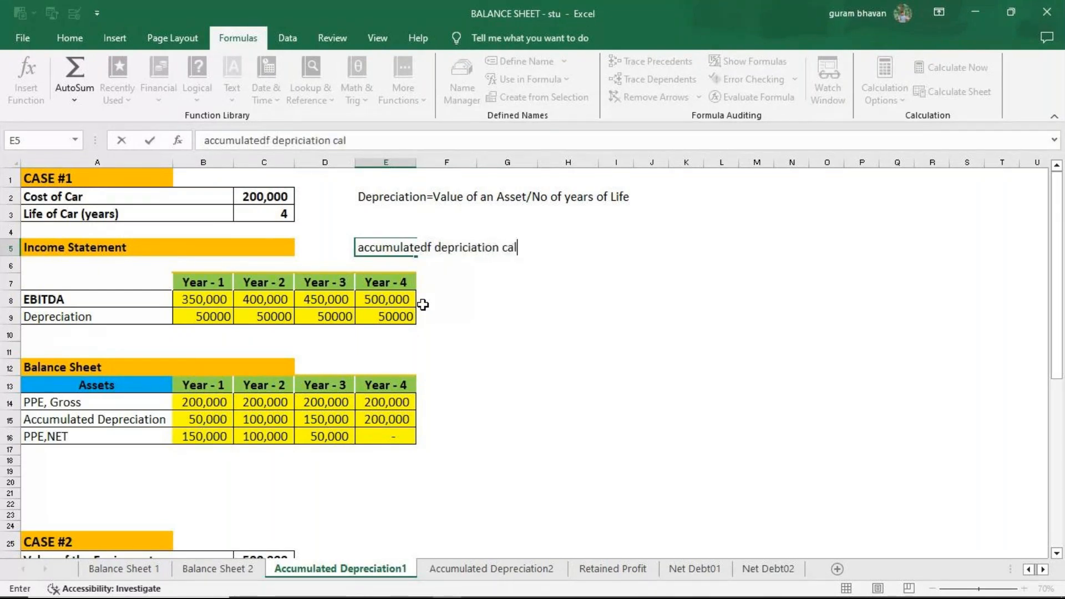
pyautogui.write('culated on ')
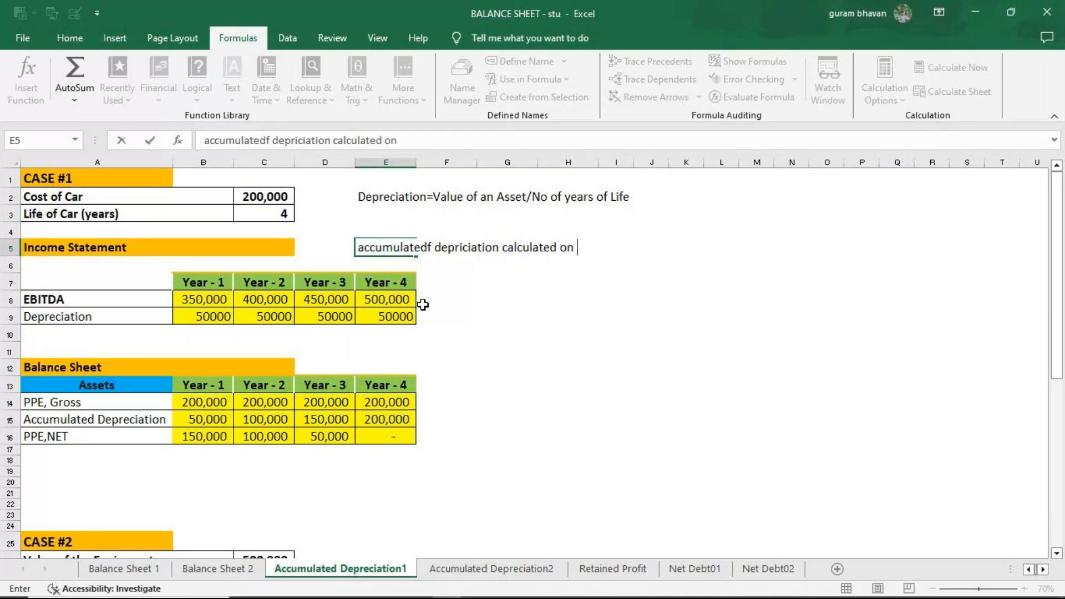
pyautogui.write('=')
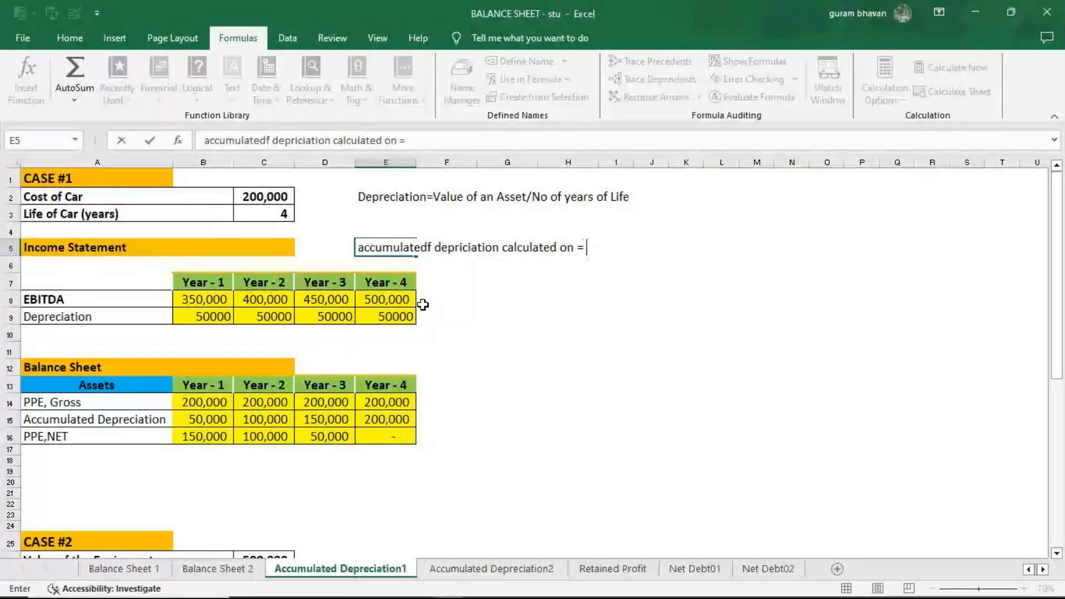
pyautogui.write(' "curr')
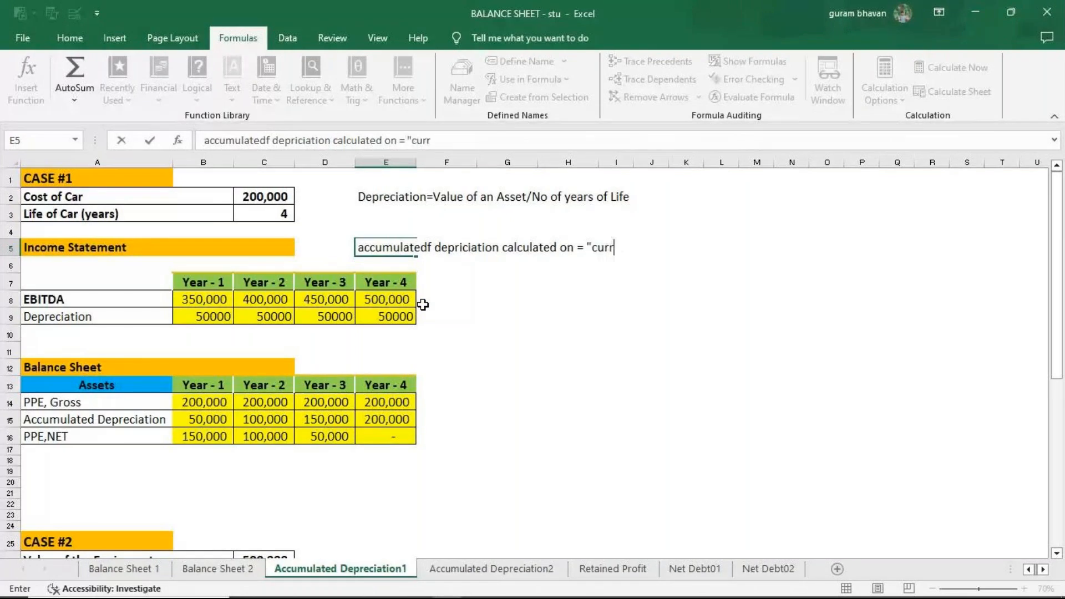
pyautogui.write('ent year ')
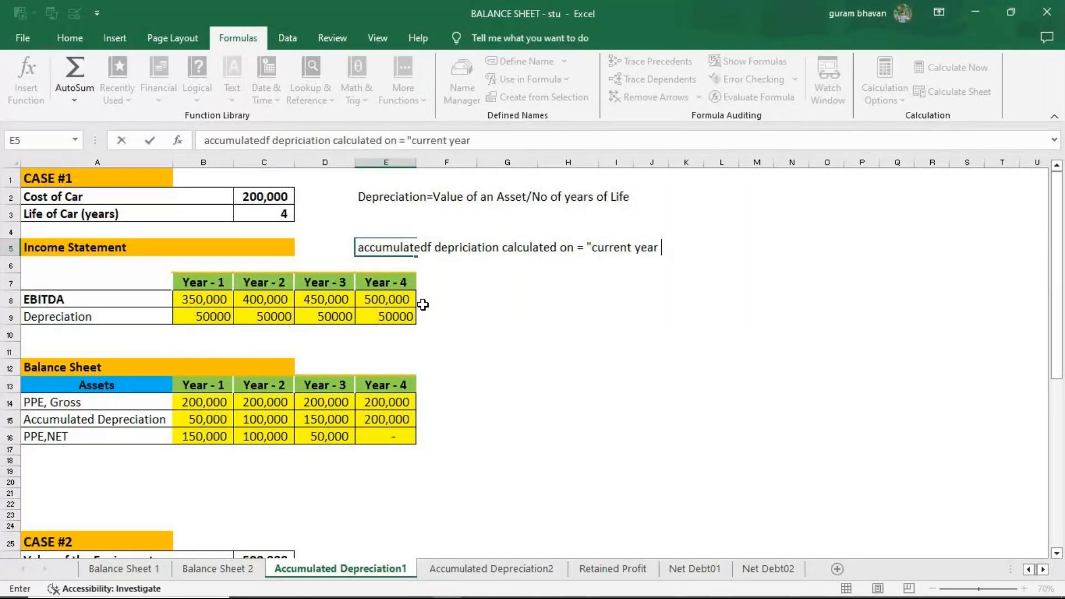
pyautogui.write('depriciation')
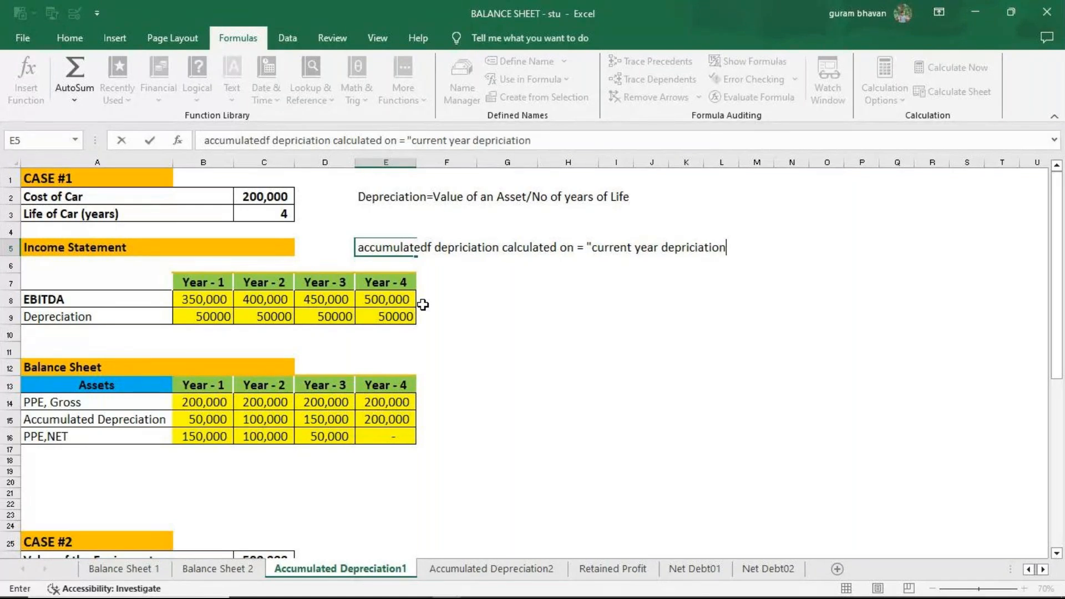
pyautogui.write(' value from')
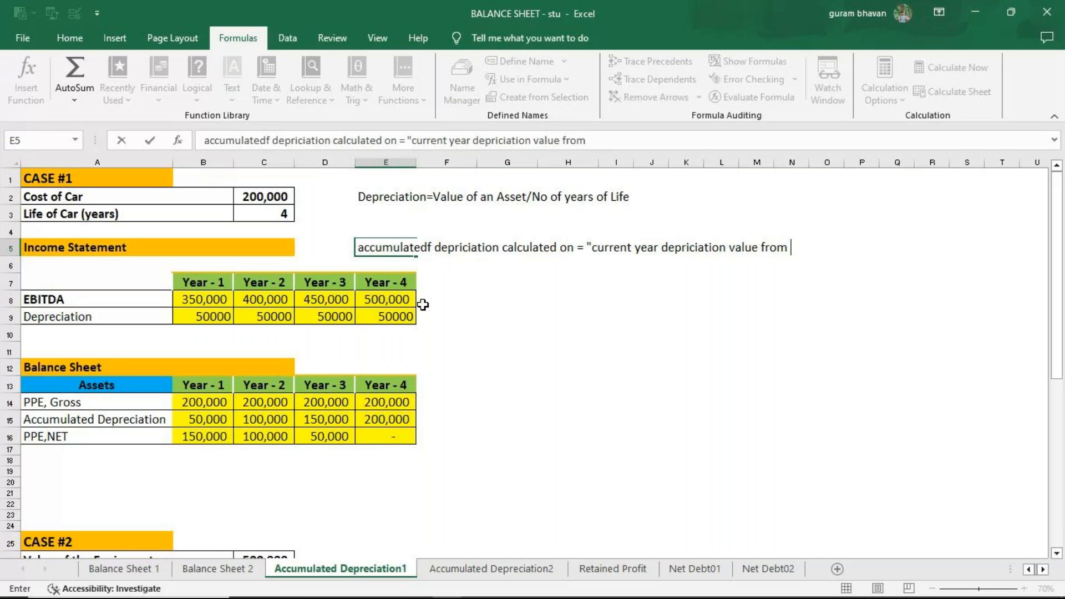
# Step: Complete the E5 note by removing "from", adding + "Previous year depriciation" in quotation marks, and correcting the misspelled first word to "accumulated"
pyautogui.press('BackSpace')
pyautogui.press('BackSpace')
pyautogui.press('BackSpace')
pyautogui.press('BackSpace')
pyautogui.write('" + "Previous year')
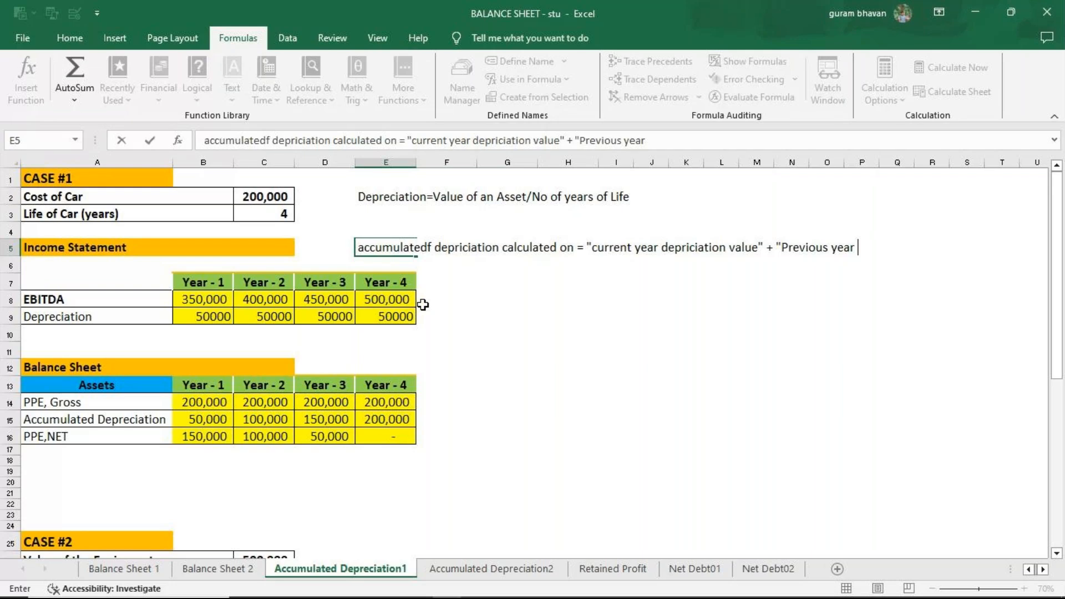
pyautogui.write('depriciation')
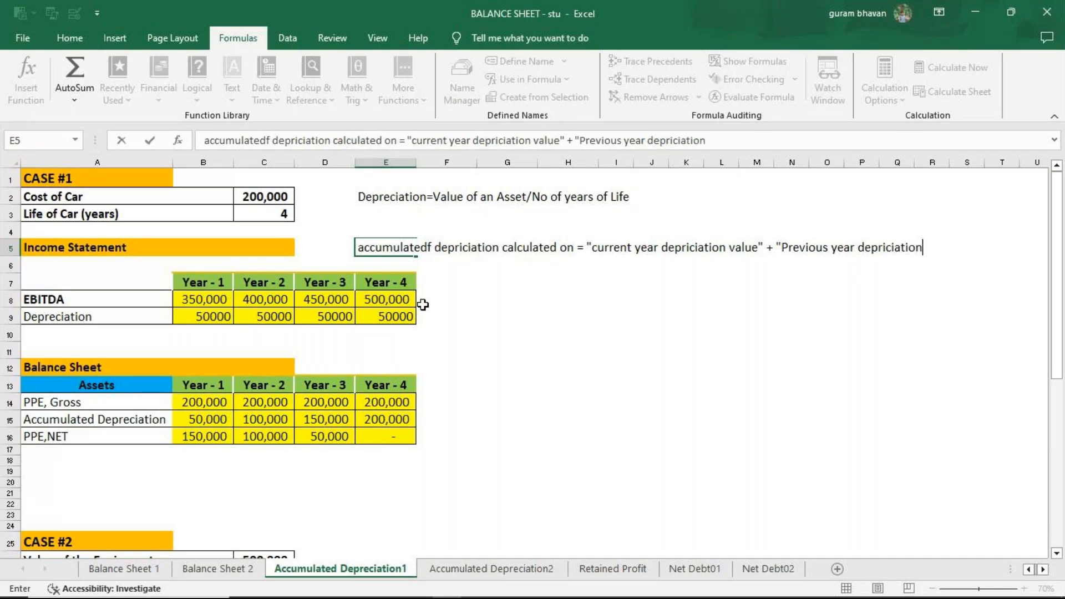
pyautogui.write('"')
pyautogui.click(431, 248)
pyautogui.press('BackSpace')
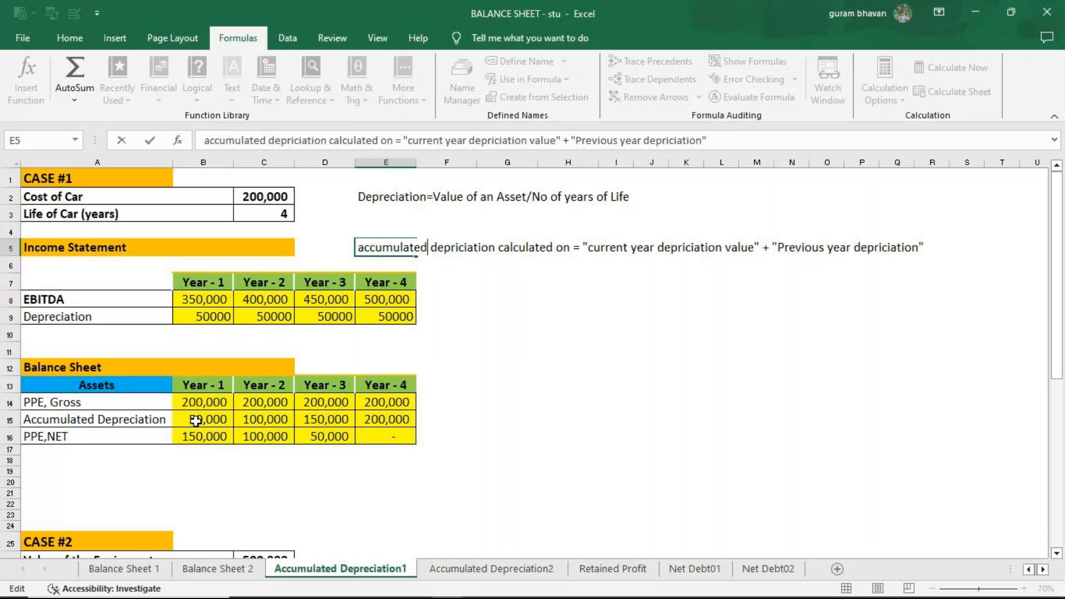
# Step: Clear the Accumulated Depreciation and net PPE values in B15:E16 and re-enter Year 1 Accumulated Depreciation in B15 as =B14/4
pyautogui.moveTo(196, 420); pyautogui.dragTo(364, 435)
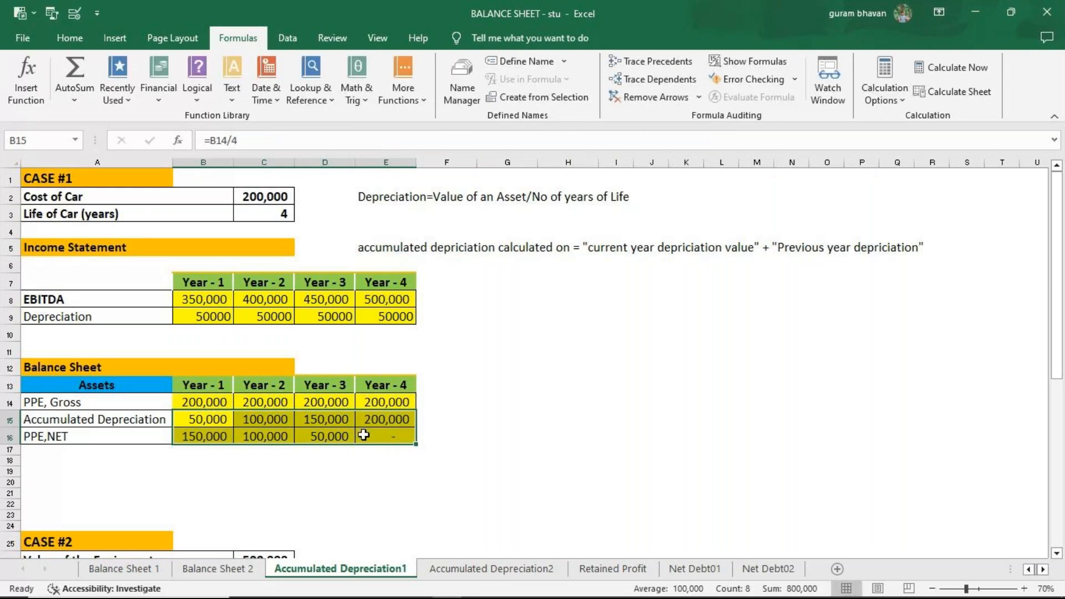
pyautogui.press('Delete')
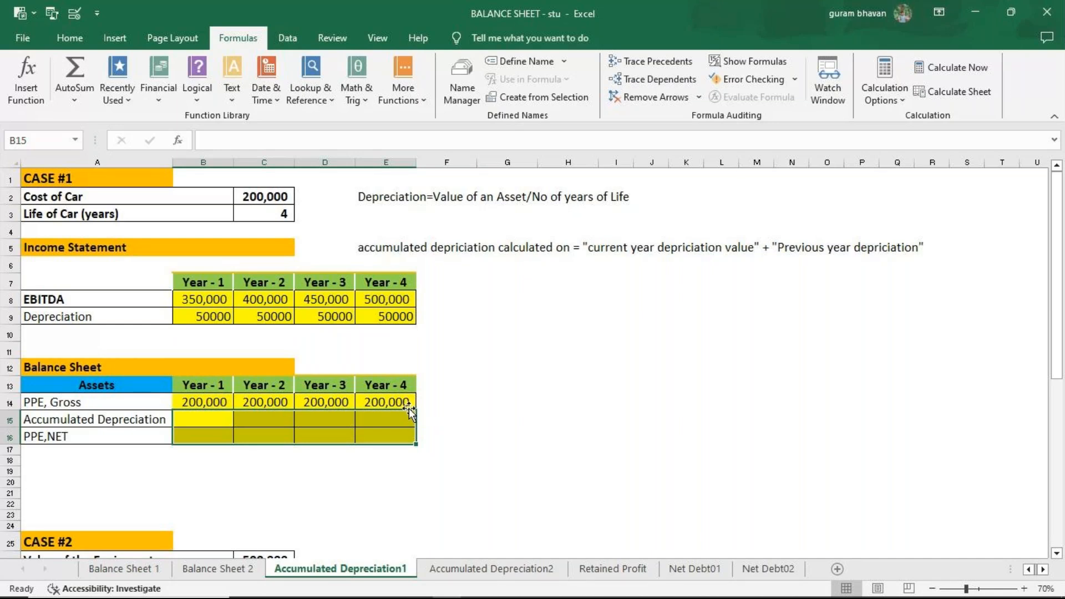
pyautogui.click(206, 422)
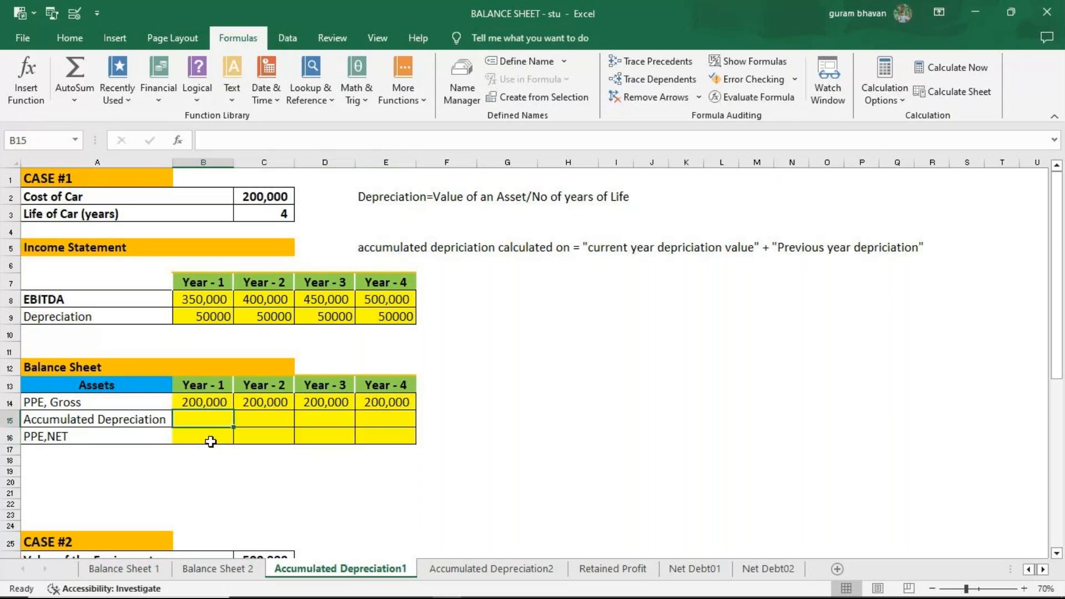
pyautogui.write('=')
pyautogui.click(205, 400)
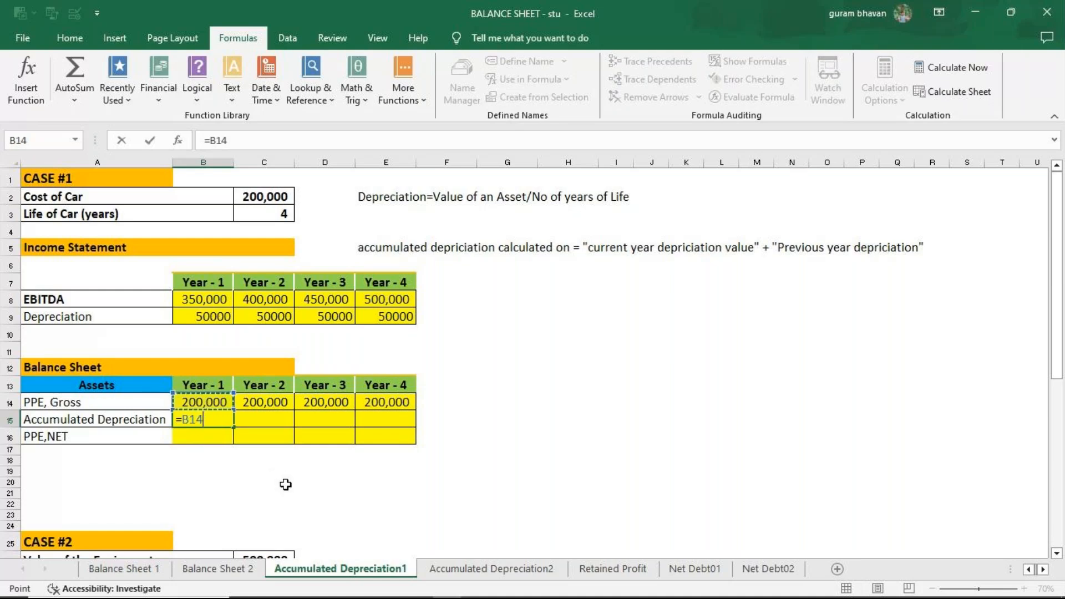
pyautogui.write('/')
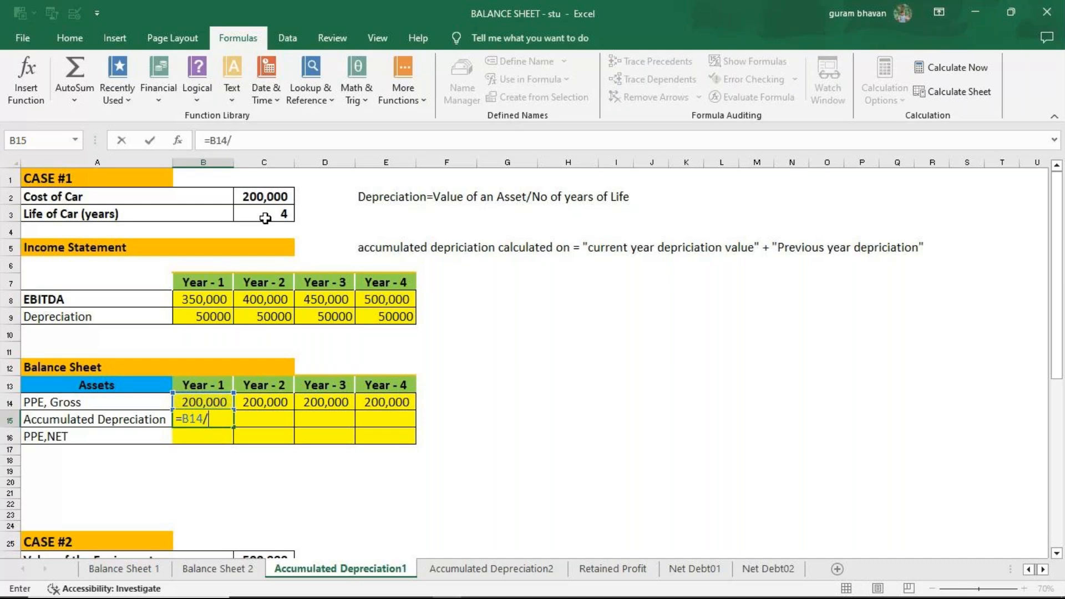
pyautogui.write('4')
pyautogui.press('Return')
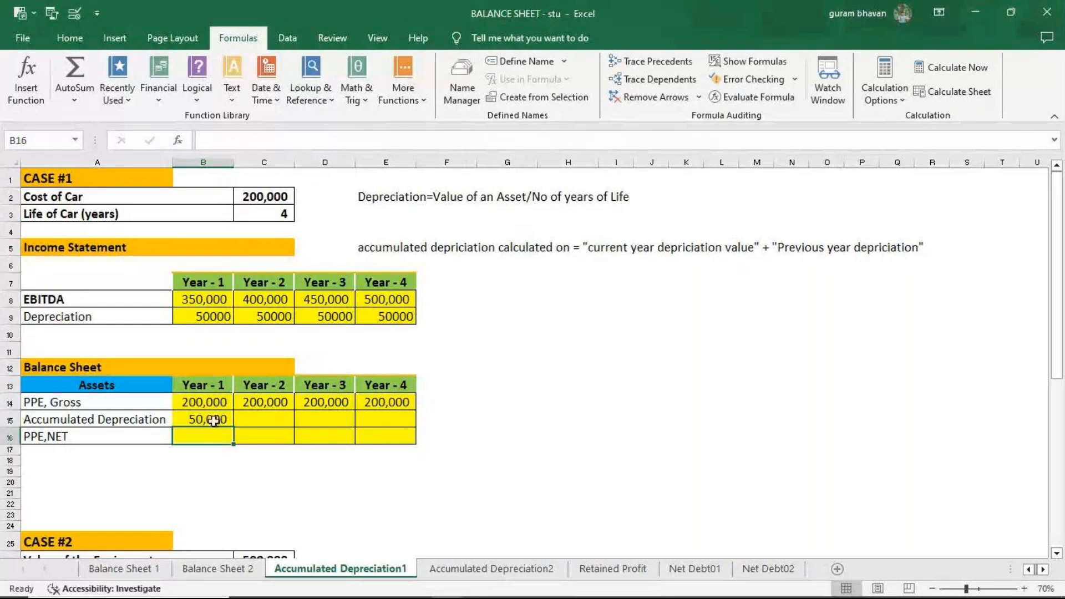
# Step: Calculate Year 1 net PPE in B16 as gross PPE minus Accumulated Depreciation, and Year 2 Accumulated Depreciation in C15 with =C14/4+B15
pyautogui.write('=')
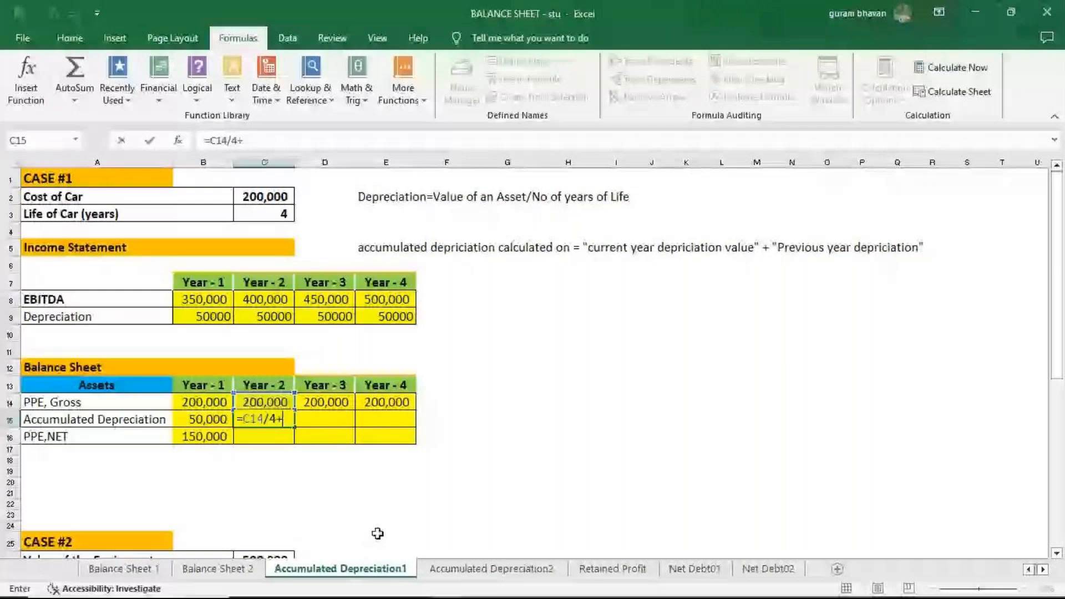
pyautogui.click(202, 420)
pyautogui.press('Return')
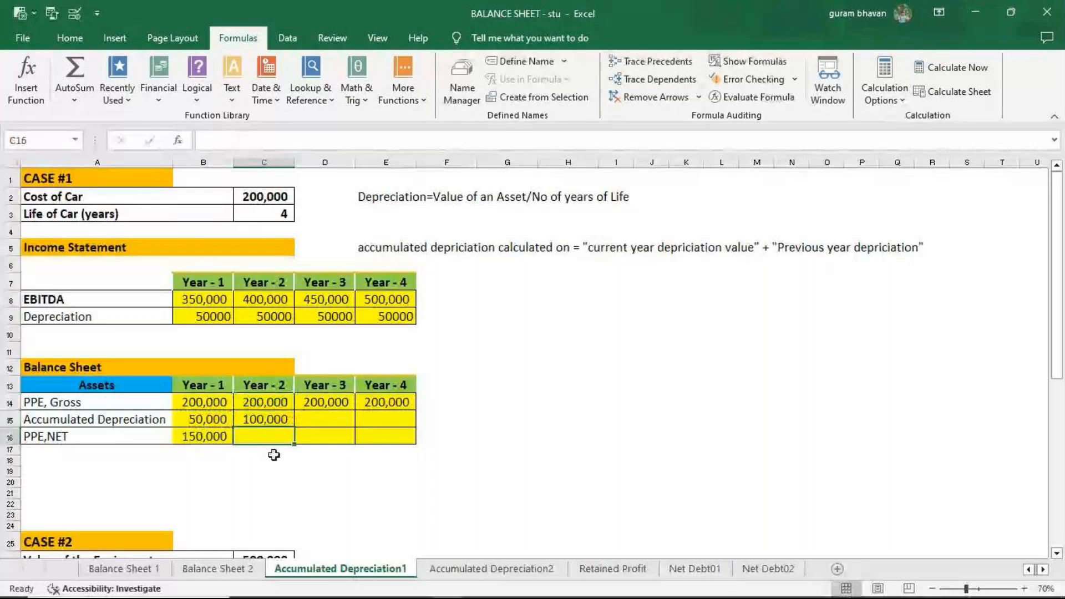
# Step: Calculate the Year 2 net PPE in C16 by subtracting Accumulated Depreciation C15 from gross PPE C14
pyautogui.write('=')
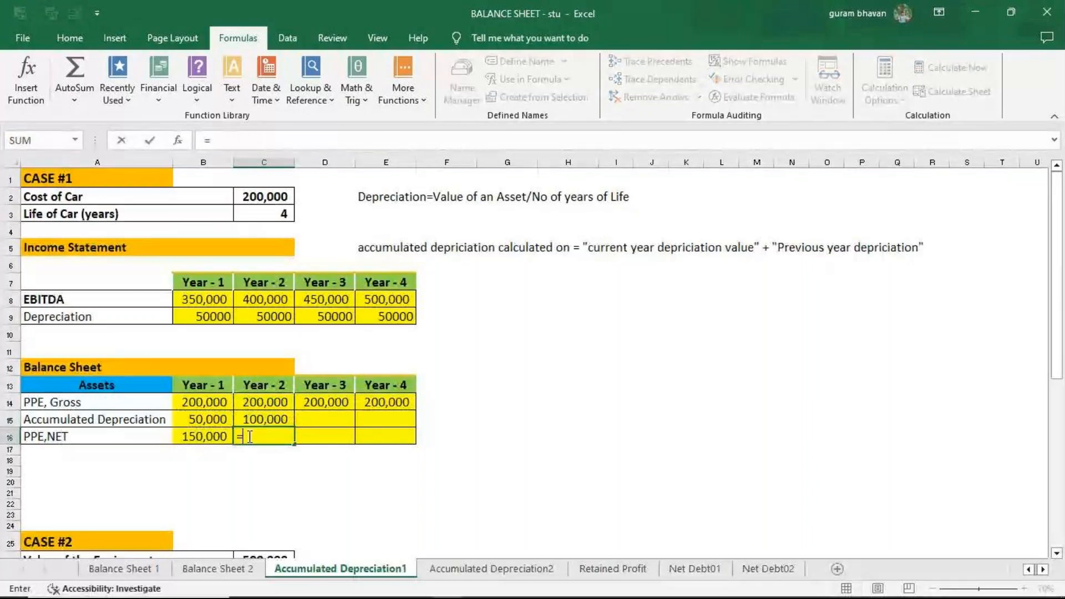
pyautogui.click(263, 405)
pyautogui.write('-')
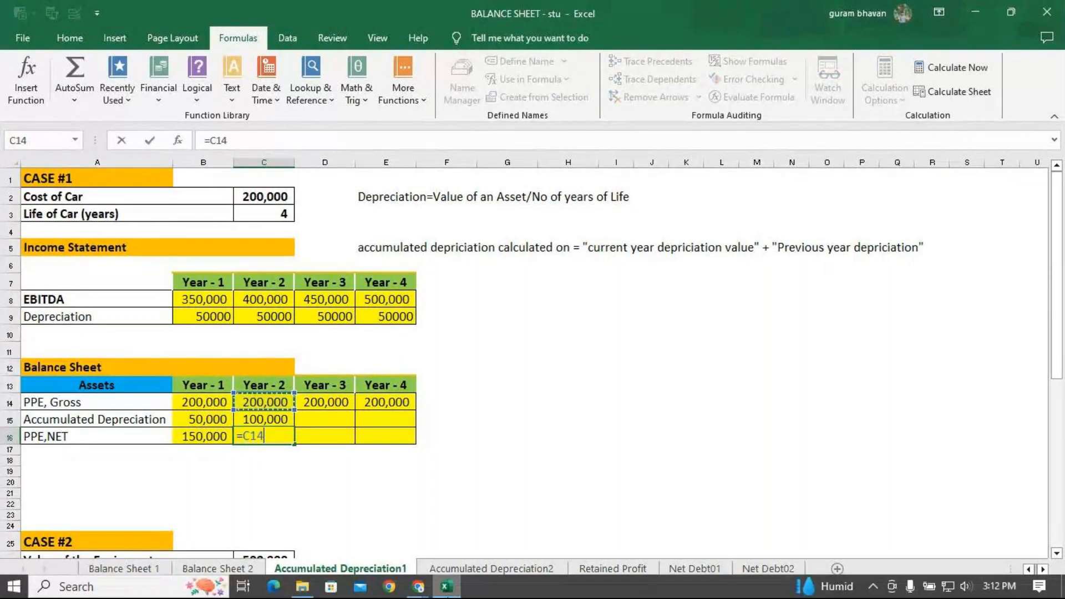
pyautogui.click(263, 420)
pyautogui.press('Return')
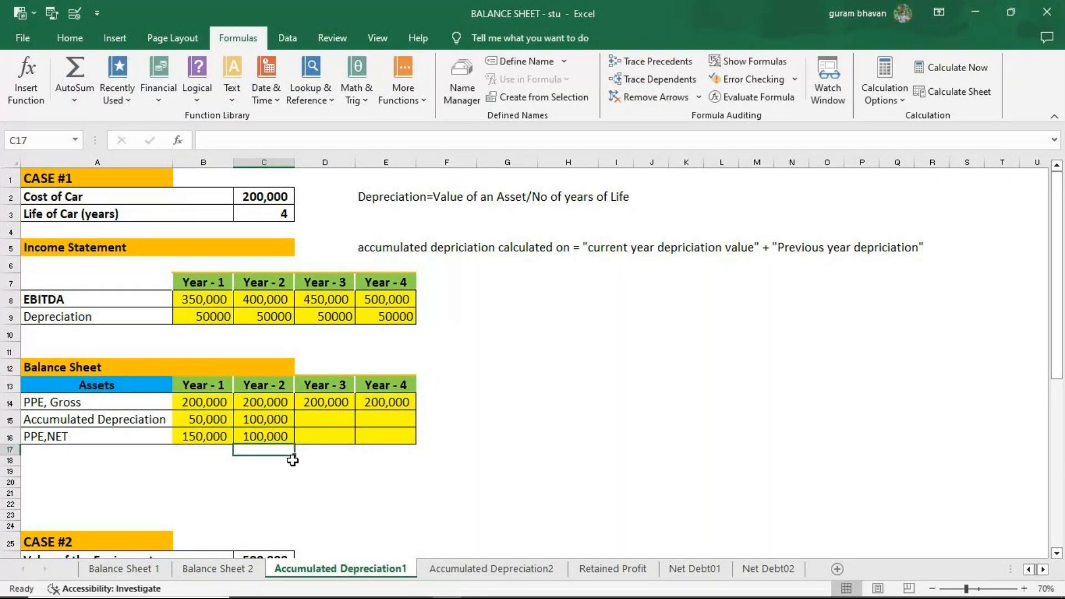
# Step: Calculate the Year 3 Accumulated Depreciation in D15 with the formula =D14/4+C15
pyautogui.click(321, 418)
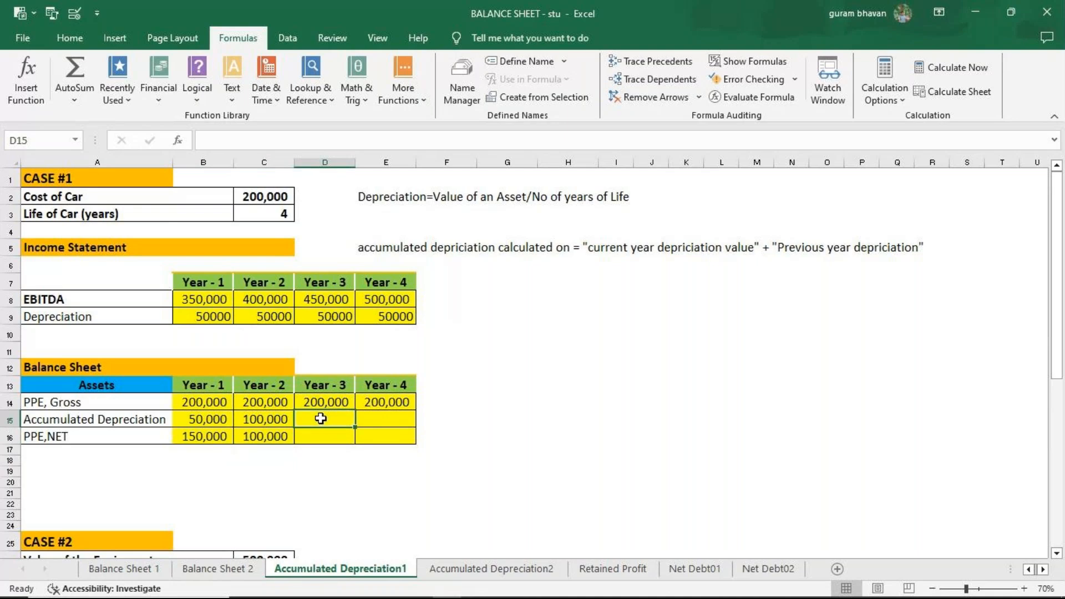
pyautogui.write('=')
pyautogui.click(325, 406)
pyautogui.write('/')
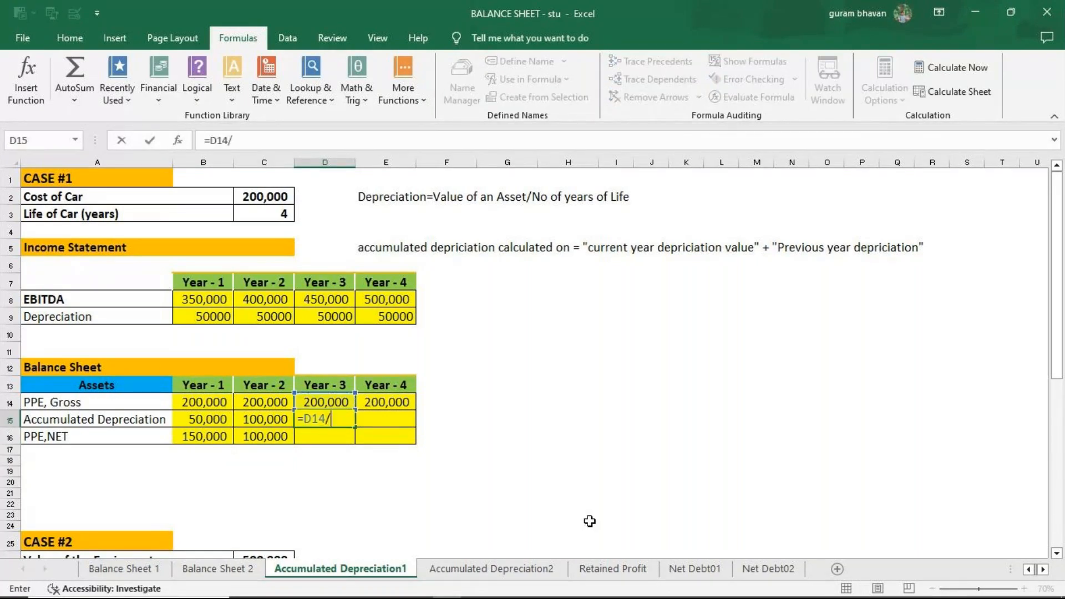
pyautogui.write('4+')
pyautogui.press('Left')
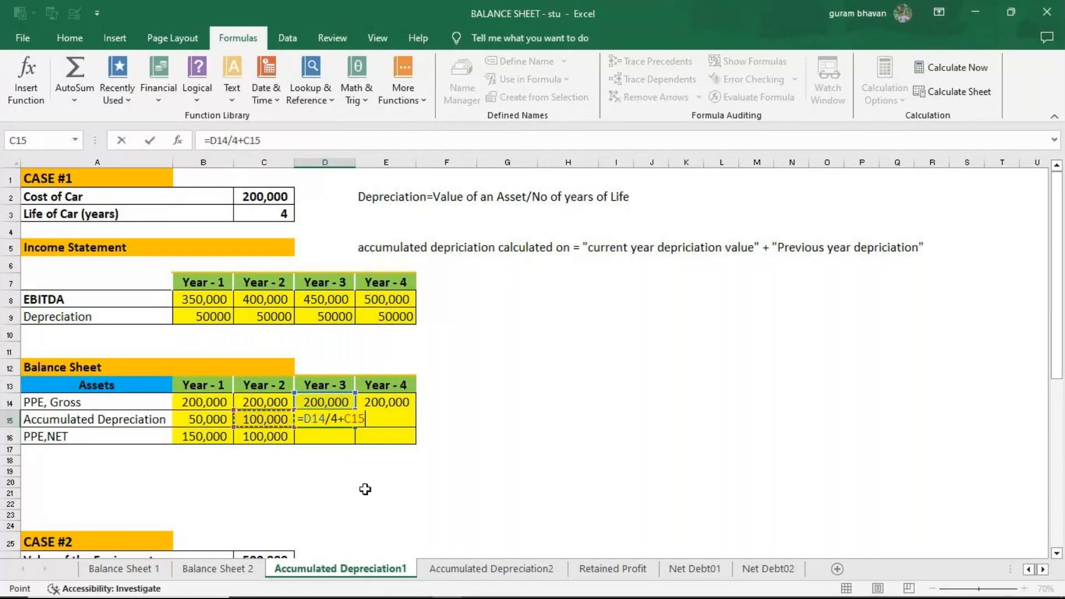
pyautogui.press('Return')
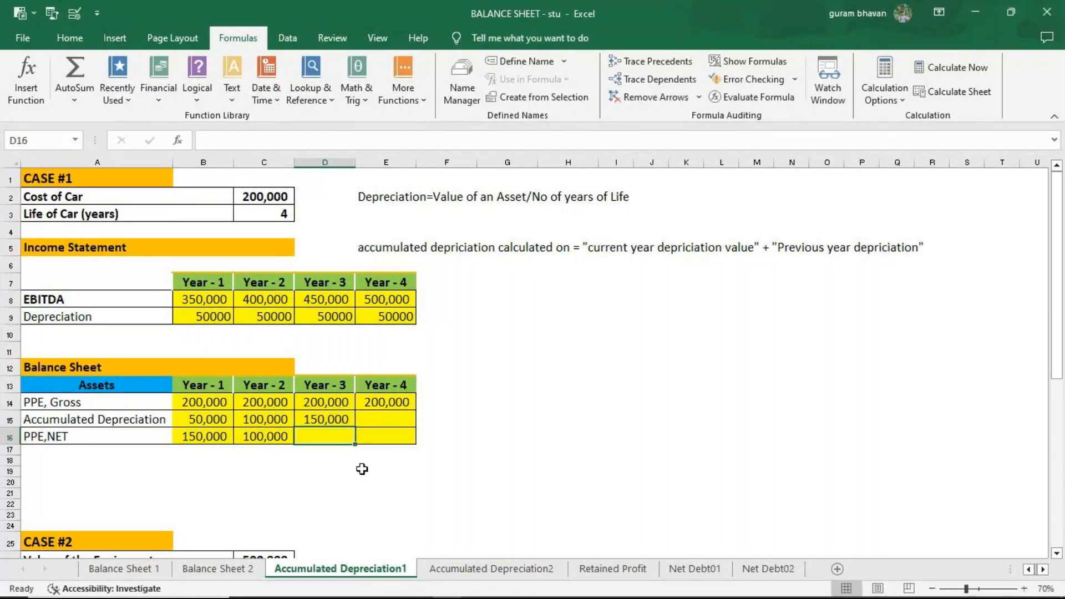
# Step: Calculate the Year 3 net PPE in D16 with the formula =D14-D15
pyautogui.write('=')
pyautogui.click(331, 408)
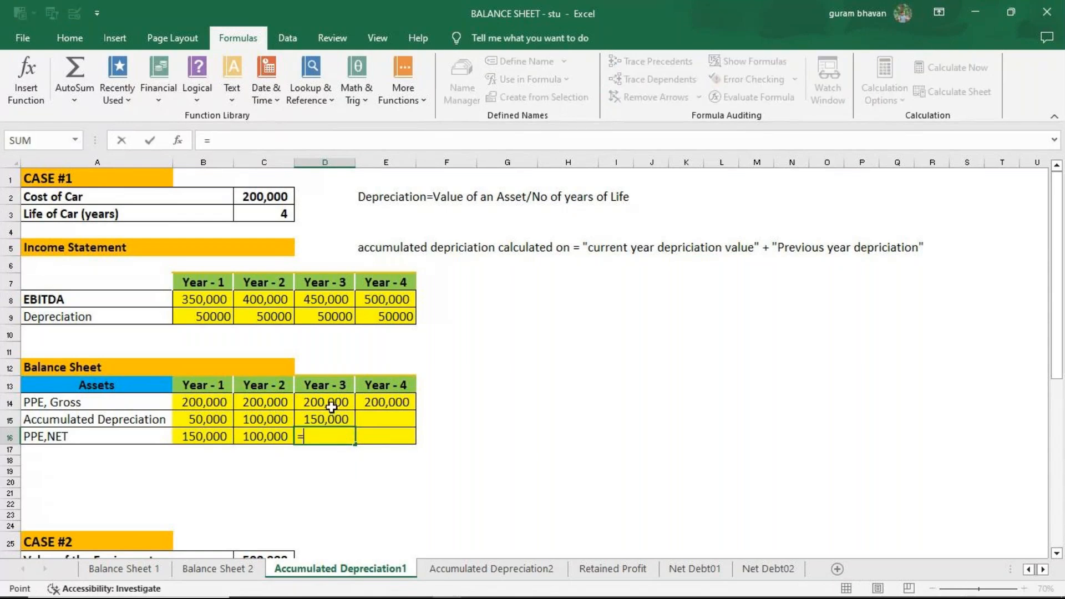
pyautogui.write('-')
pyautogui.click(324, 421)
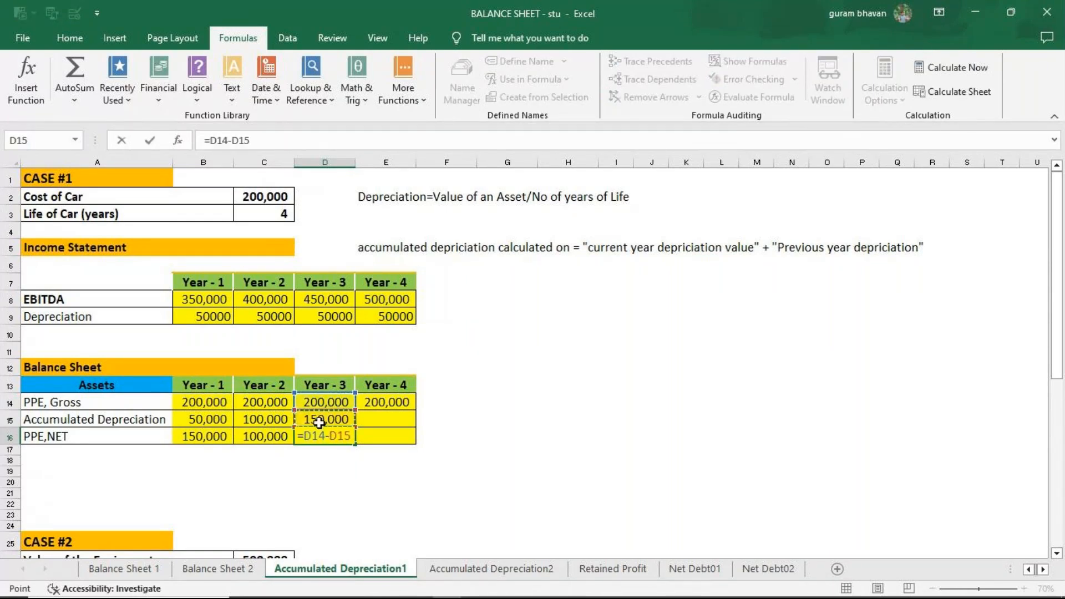
pyautogui.press('Return')
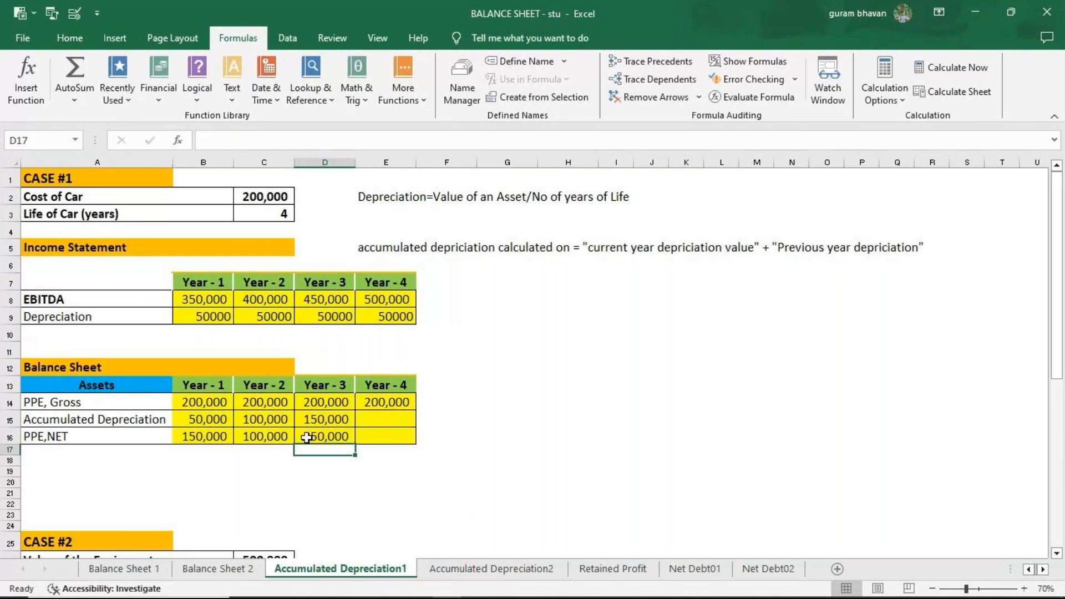
# Step: Calculate the Year 4 Accumulated Depreciation in E15 with the formula =E14/4+D15
pyautogui.click(382, 419)
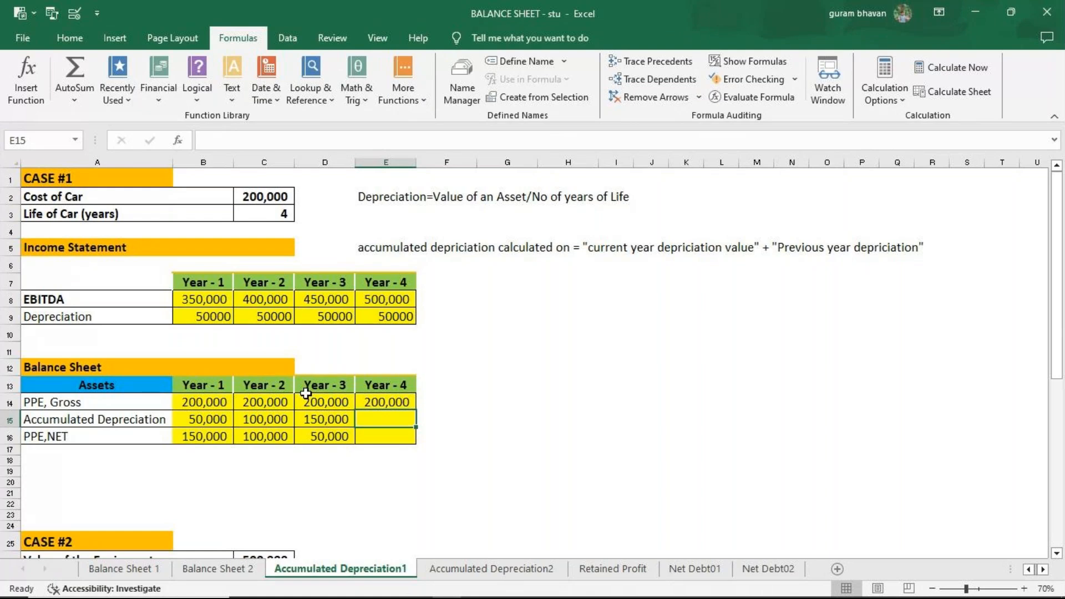
pyautogui.write('=')
pyautogui.click(379, 404)
pyautogui.write('/4+')
pyautogui.click(300, 423)
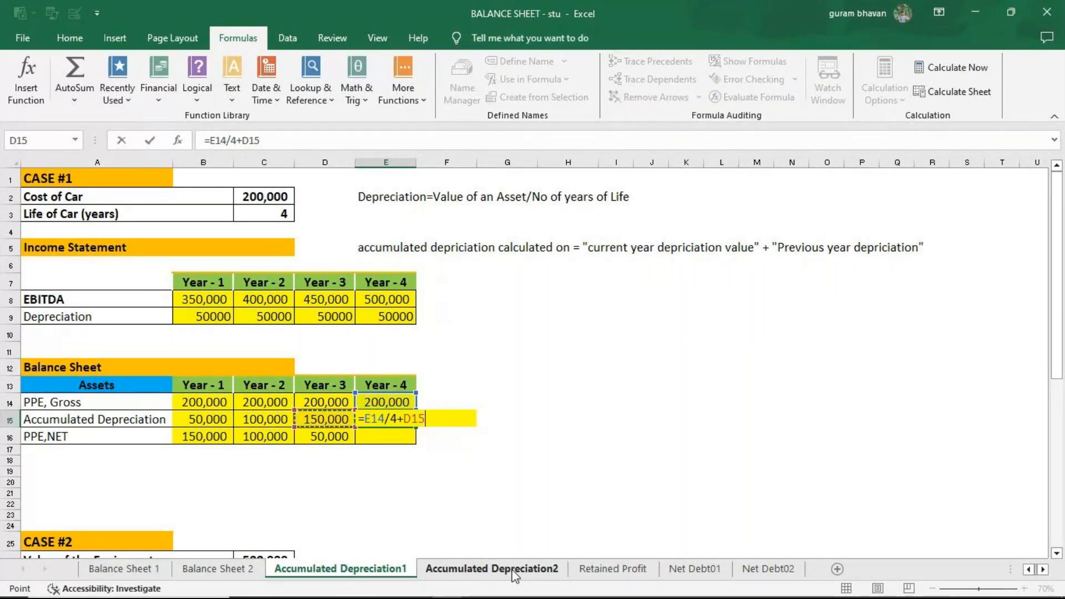
pyautogui.press('Return')
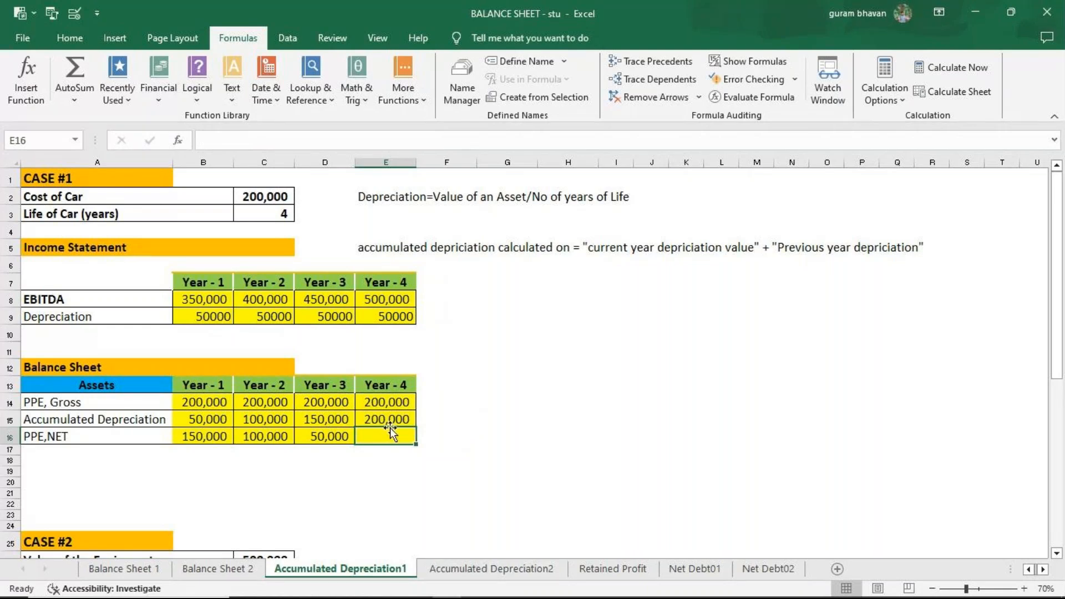
# Step: Calculate the Year 4 net PPE in E16 with the formula =E14-E15
pyautogui.write('=')
pyautogui.press('Up')
pyautogui.press('Up')
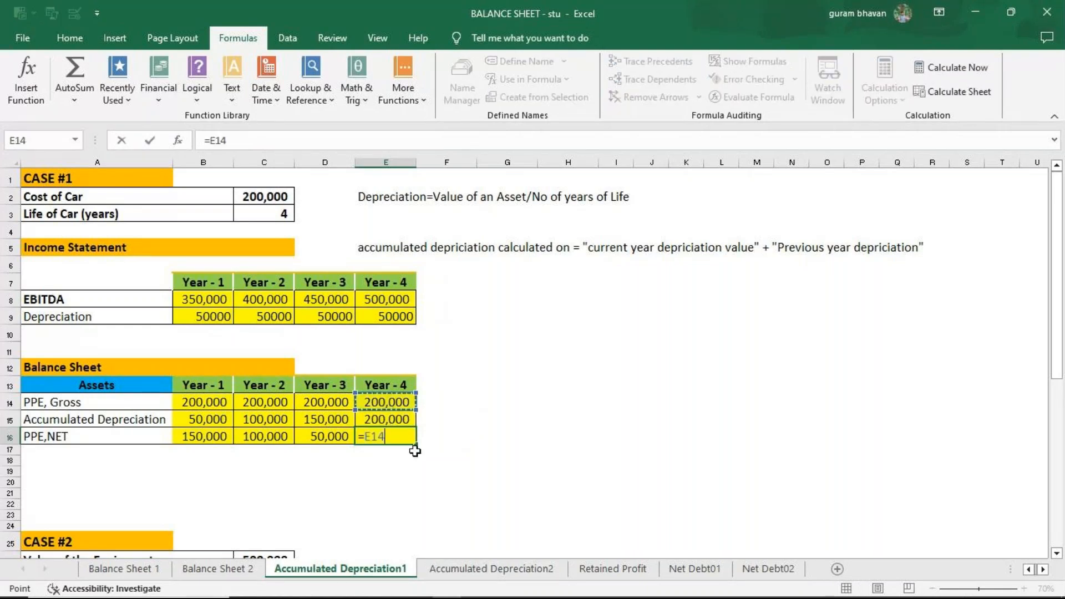
pyautogui.write('-')
pyautogui.click(369, 419)
pyautogui.press('Return')
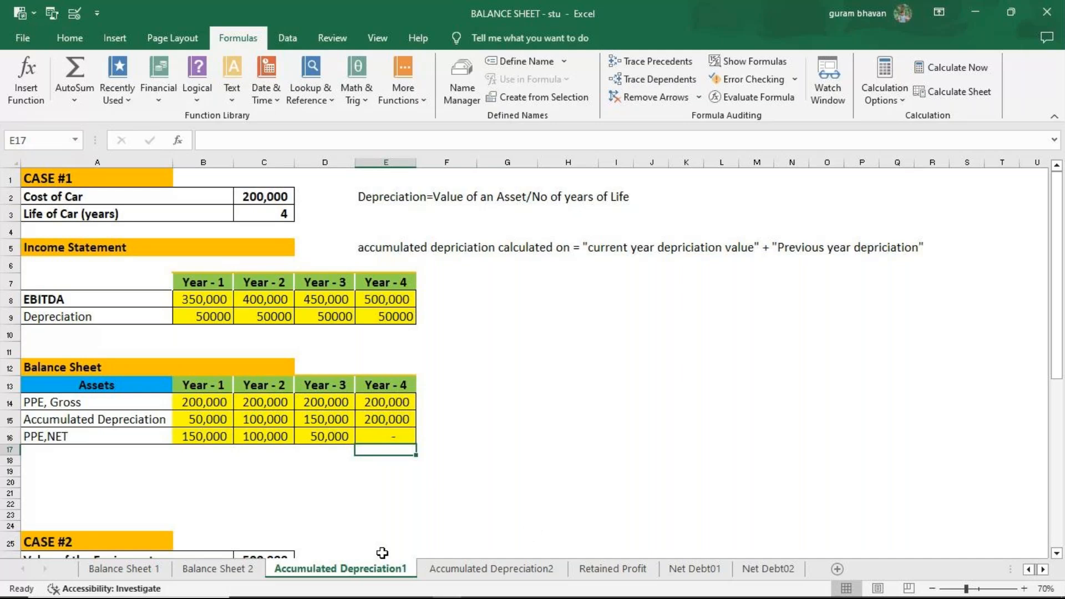
# Step: Display the formulas behind the Case #1 tables to review them, and return the sheet to showing values
pyautogui.scroll(-2, 500, 449)
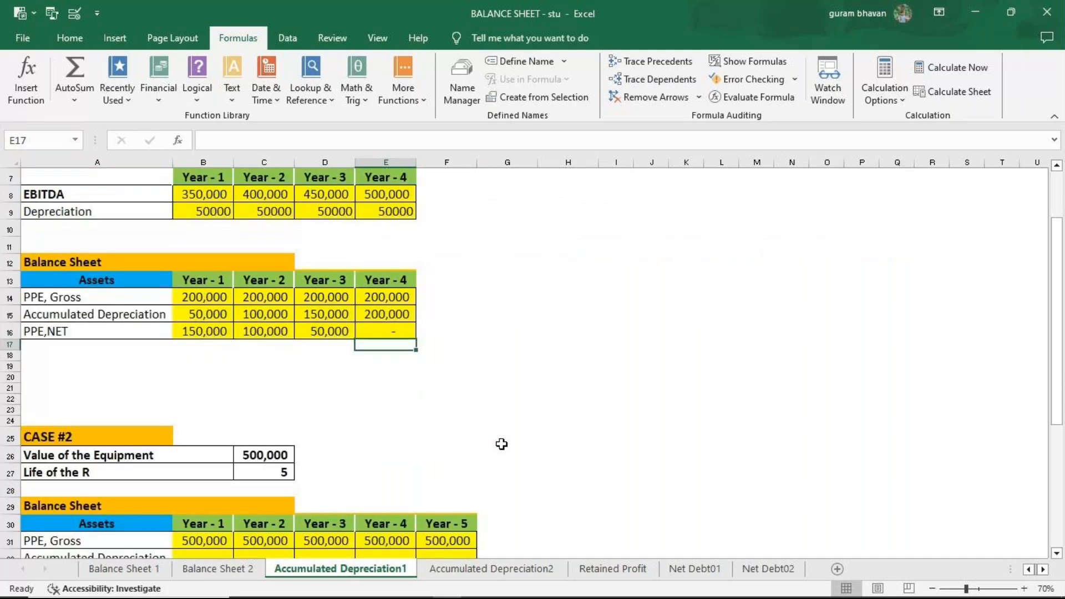
pyautogui.scroll(-3, 502, 443)
pyautogui.scroll(-1, 501, 444)
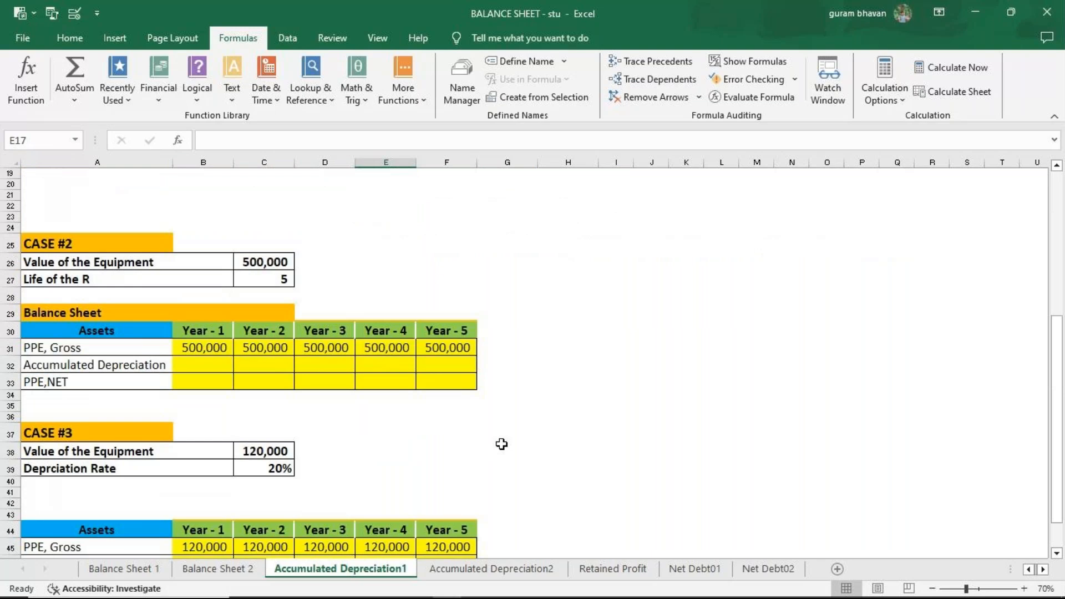
pyautogui.scroll(5, 502, 444)
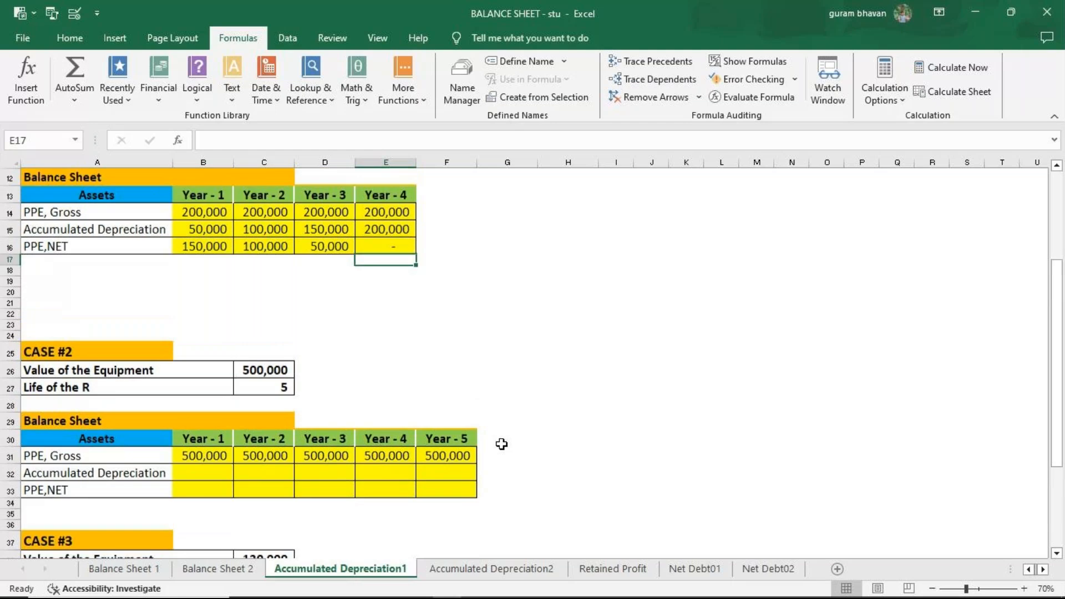
pyautogui.scroll(1, 502, 444)
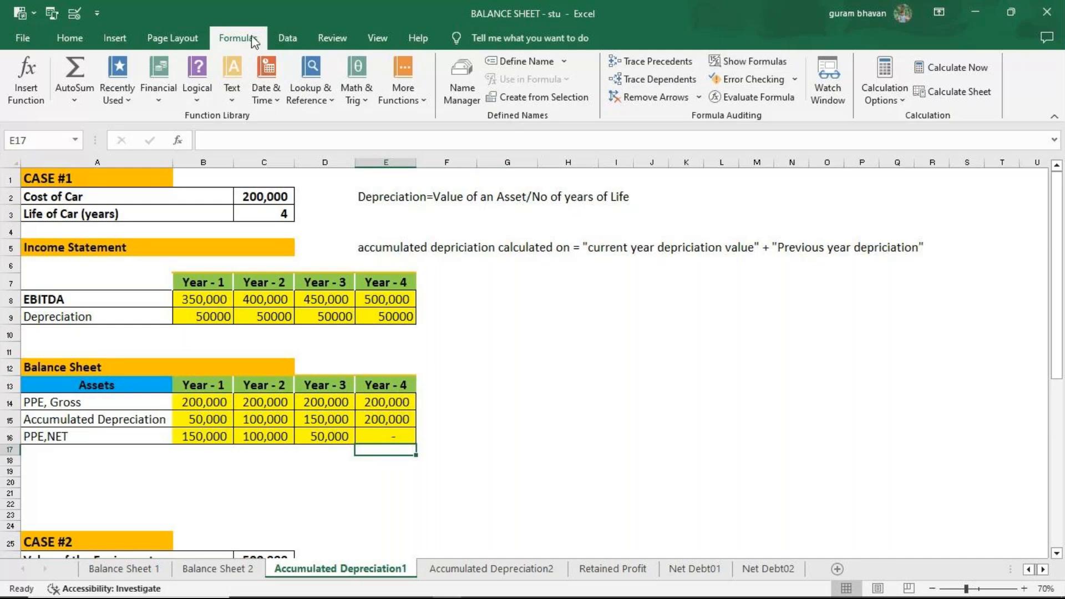
pyautogui.click(775, 62)
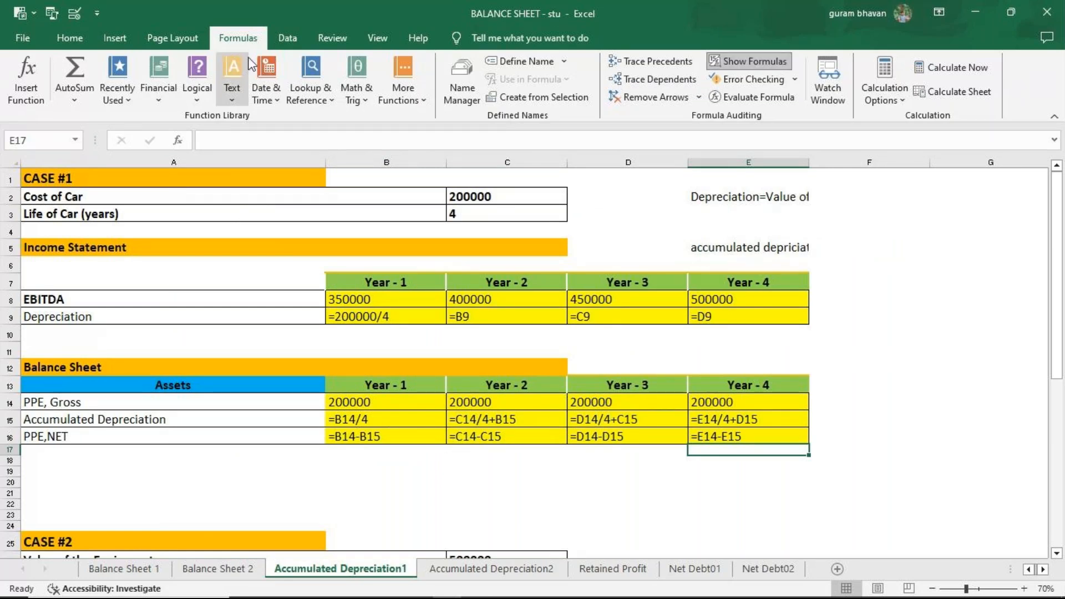
pyautogui.click(754, 63)
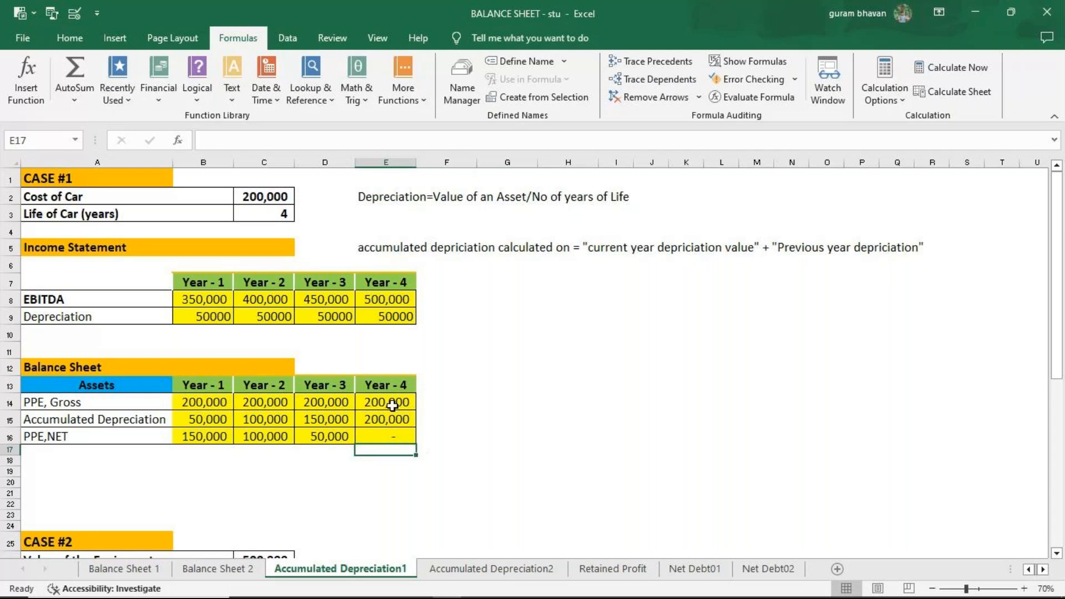
# Step: Calculate the Case #2 Year 1 Accumulated Depreciation in B32 with the formula =B31/5
pyautogui.scroll(-6, 118, 340)
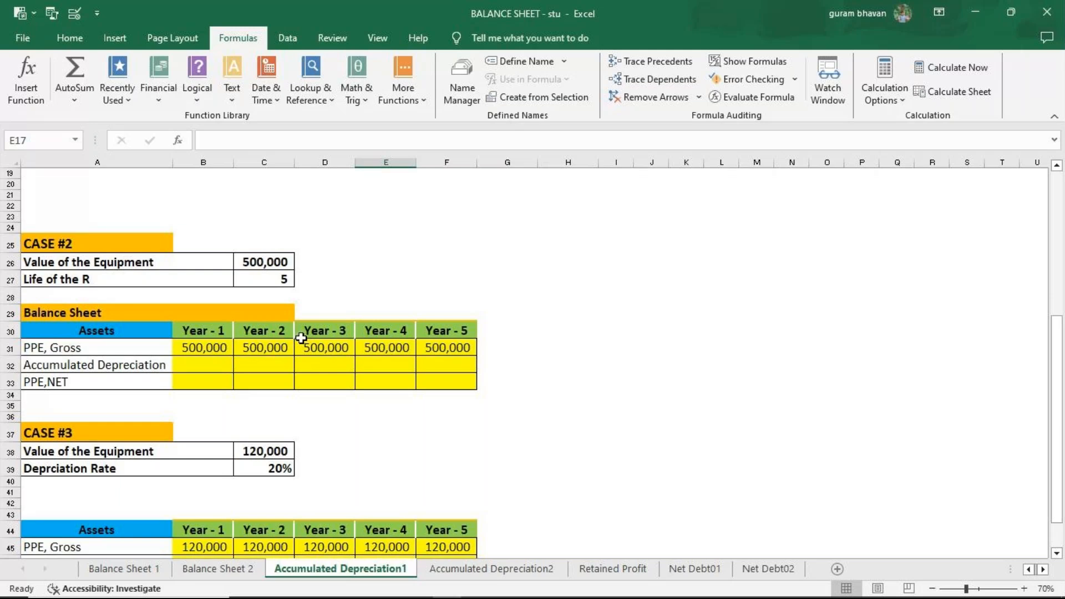
pyautogui.click(204, 364)
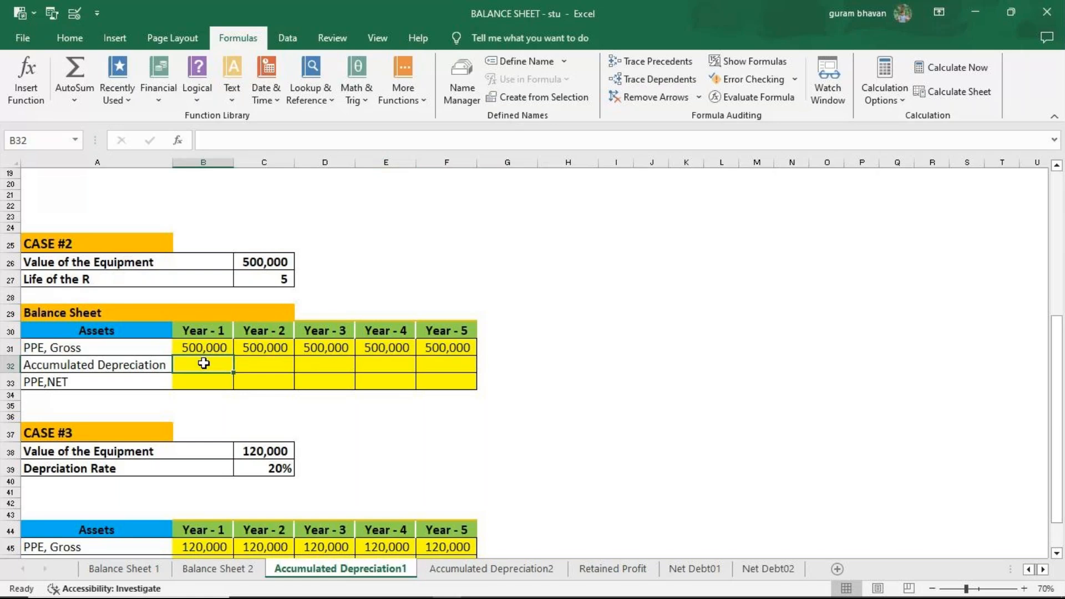
pyautogui.write('=')
pyautogui.click(201, 347)
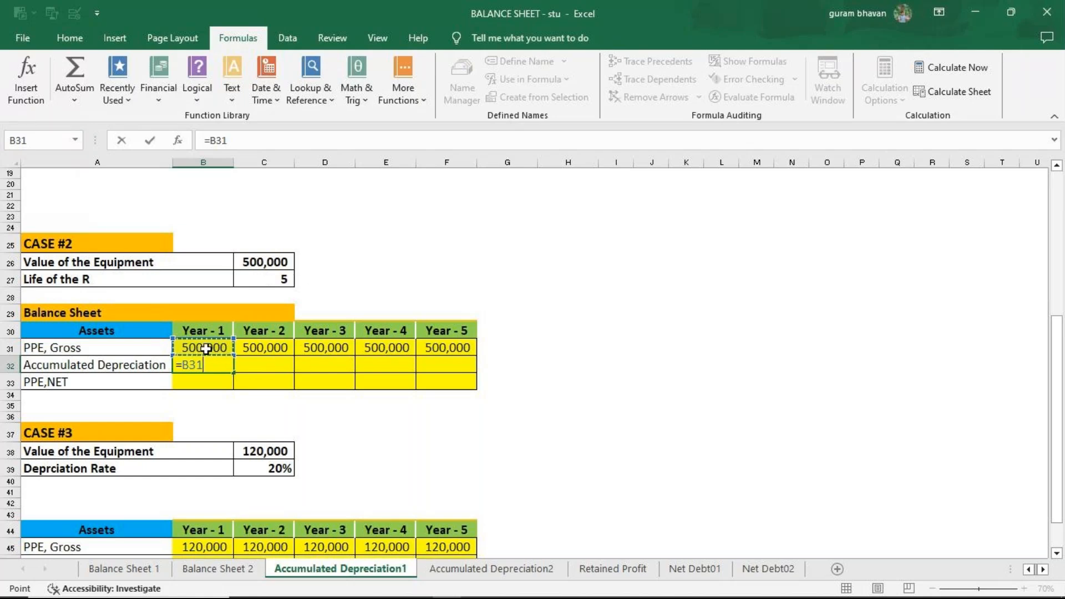
pyautogui.write('/')
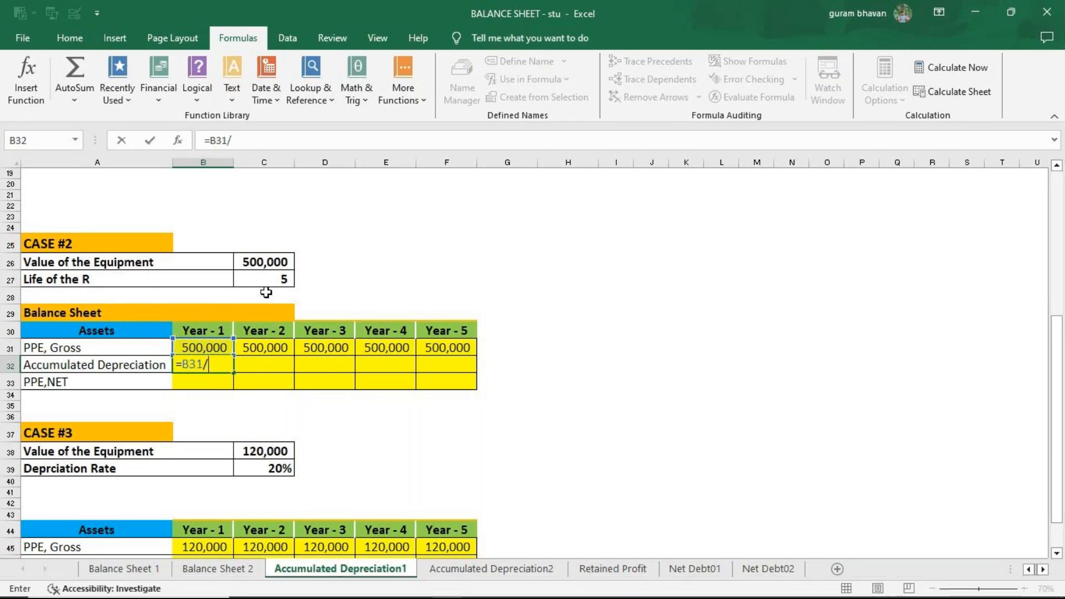
pyautogui.write('5')
pyautogui.press('Return')
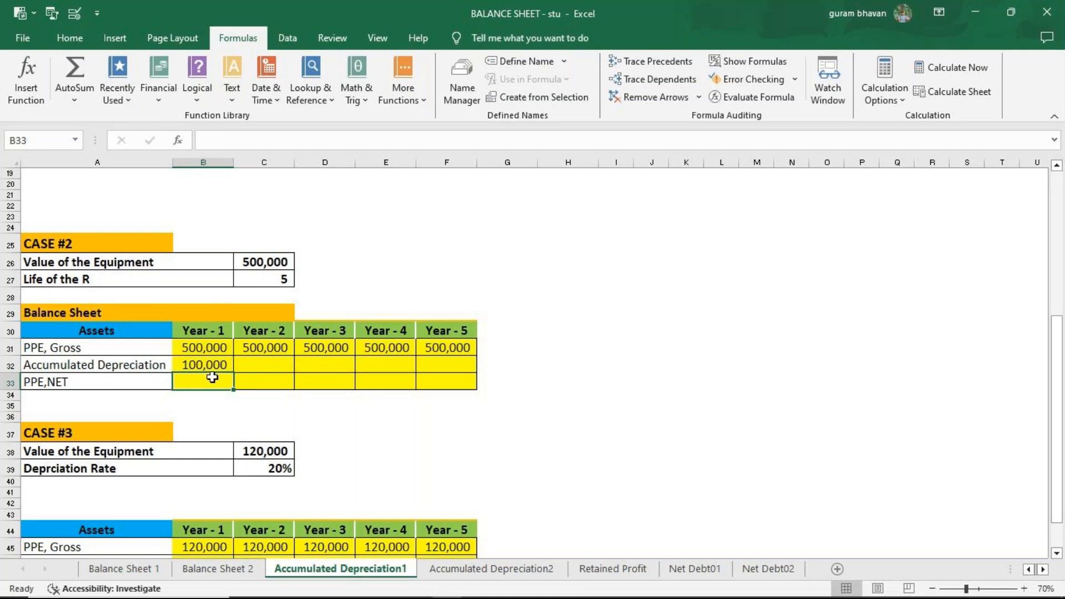
# Step: Calculate the Case #2 Year 1 net PPE in B33 with the formula =B31-B32
pyautogui.write('=')
pyautogui.click(196, 351)
pyautogui.write('-')
pyautogui.click(202, 365)
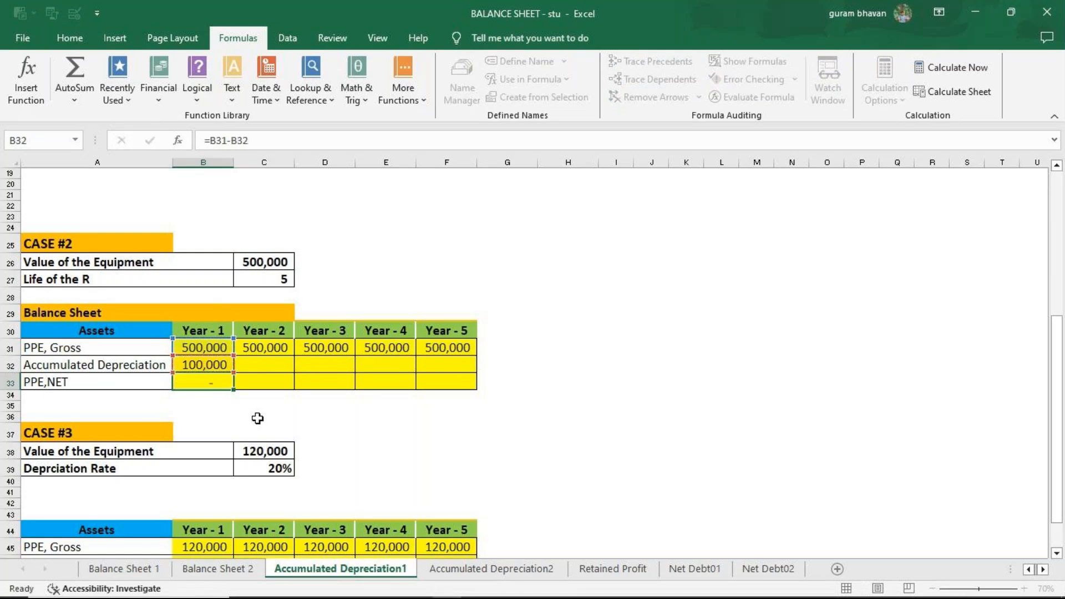
pyautogui.press('Return')
# Step: Calculate the Case #2 Year 2 Accumulated Depreciation in C32 with the formula =C31/5+B32
pyautogui.click(248, 361)
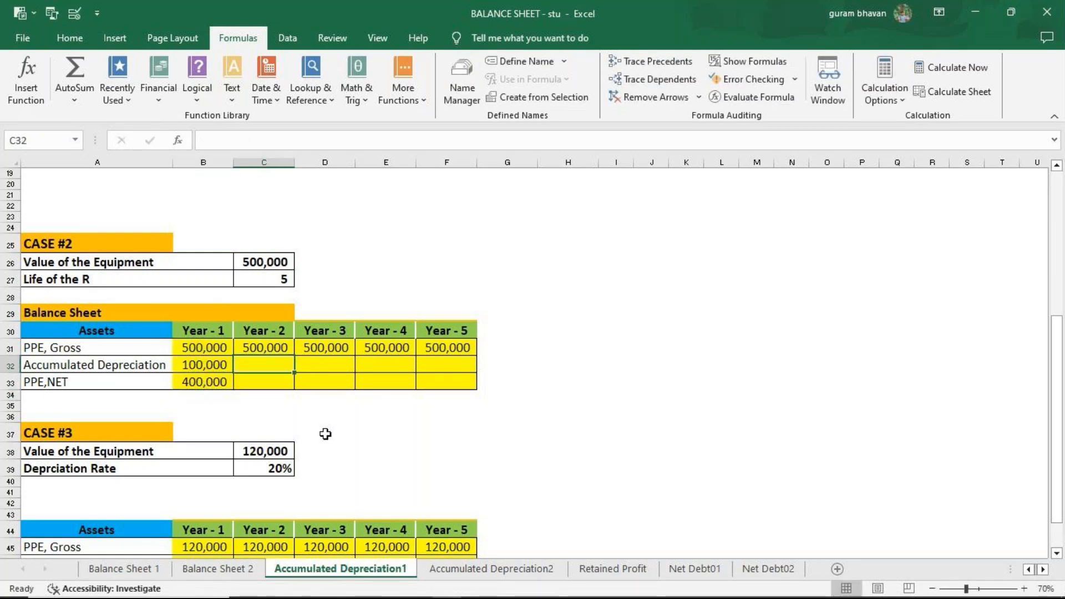
pyautogui.write('=')
pyautogui.click(252, 348)
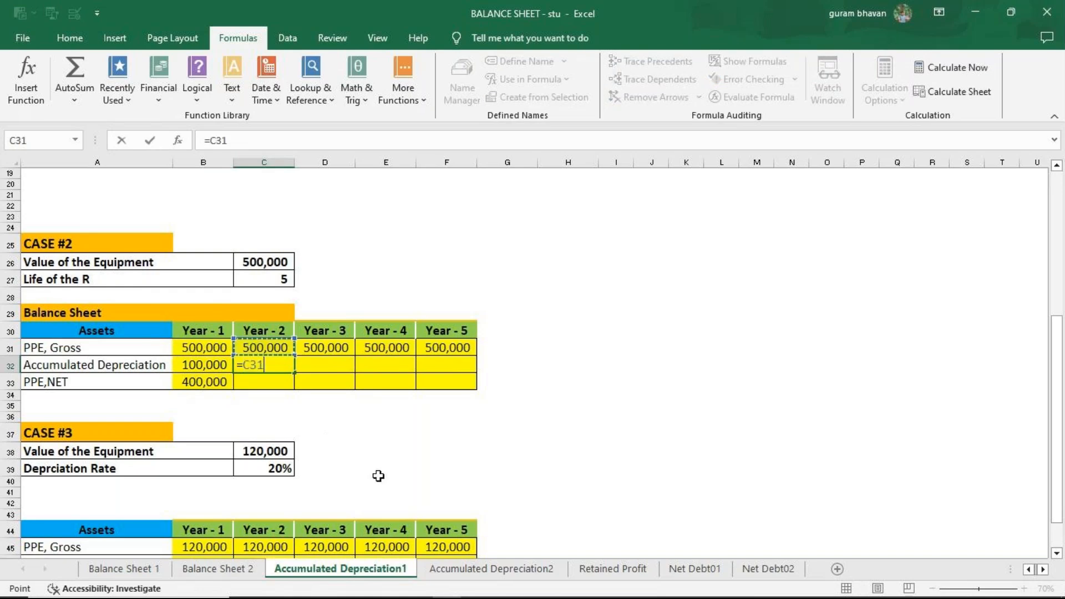
pyautogui.write('/5+')
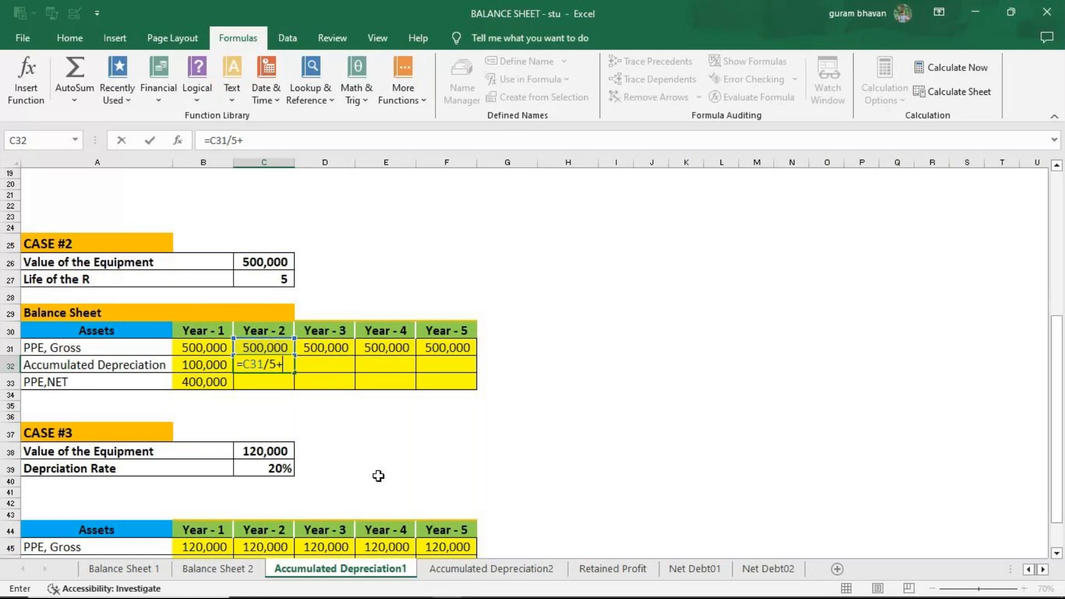
pyautogui.click(218, 365)
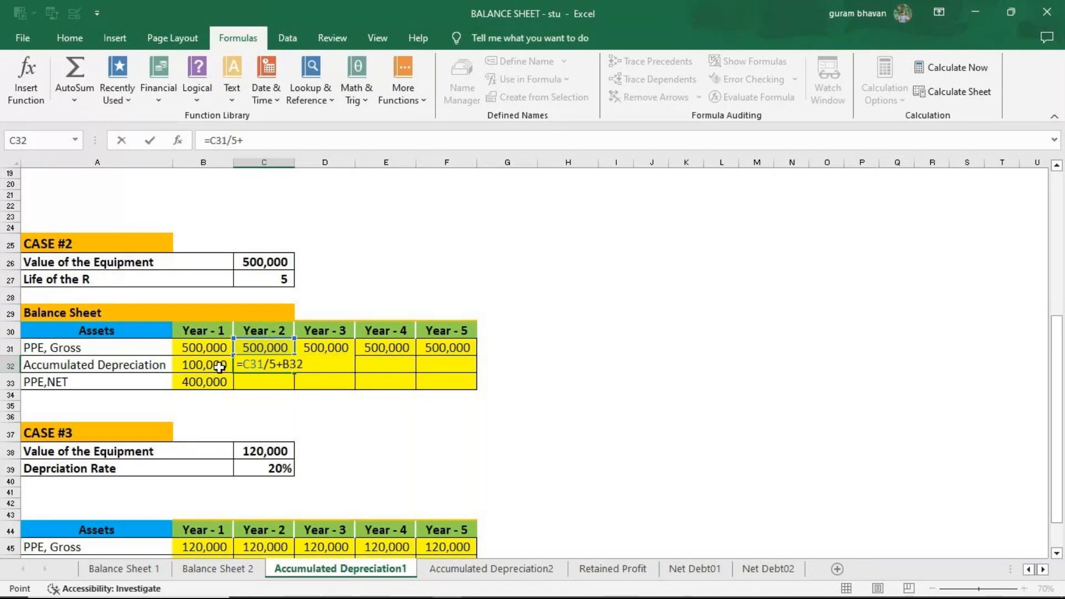
pyautogui.press('Return')
# Step: Calculate the Case #2 Year 2 net PPE in C33 with the formula =C31-C32
pyautogui.write('=')
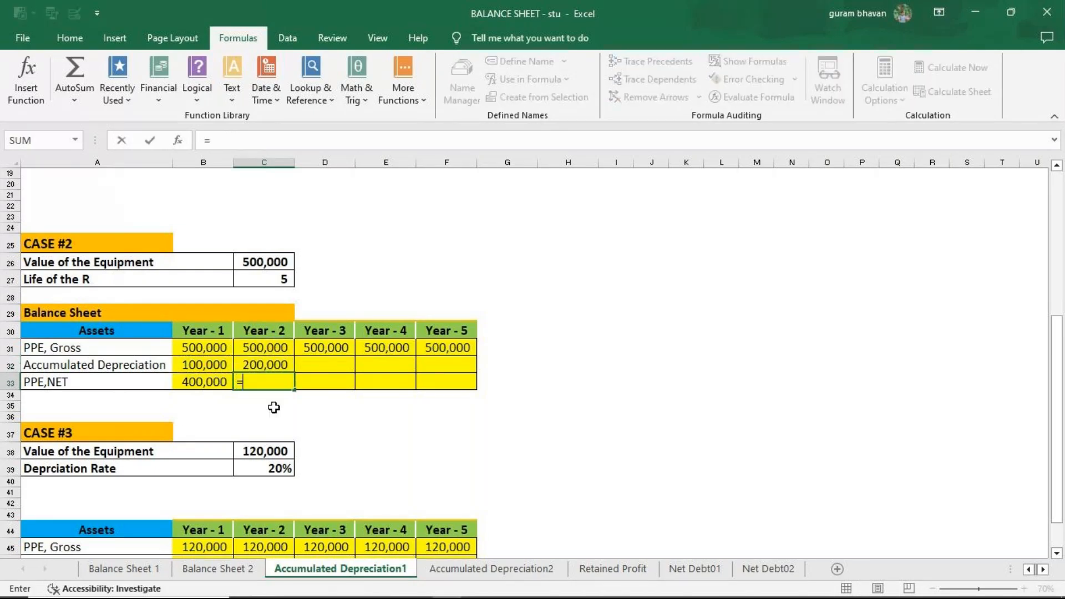
pyautogui.click(266, 351)
pyautogui.write('-')
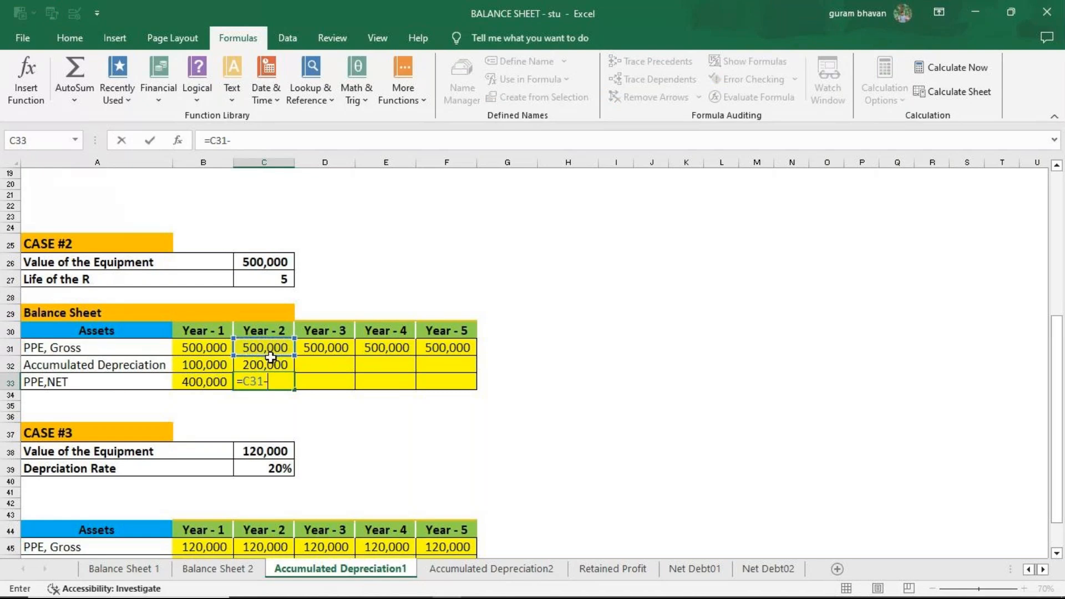
pyautogui.click(264, 365)
pyautogui.press('Return')
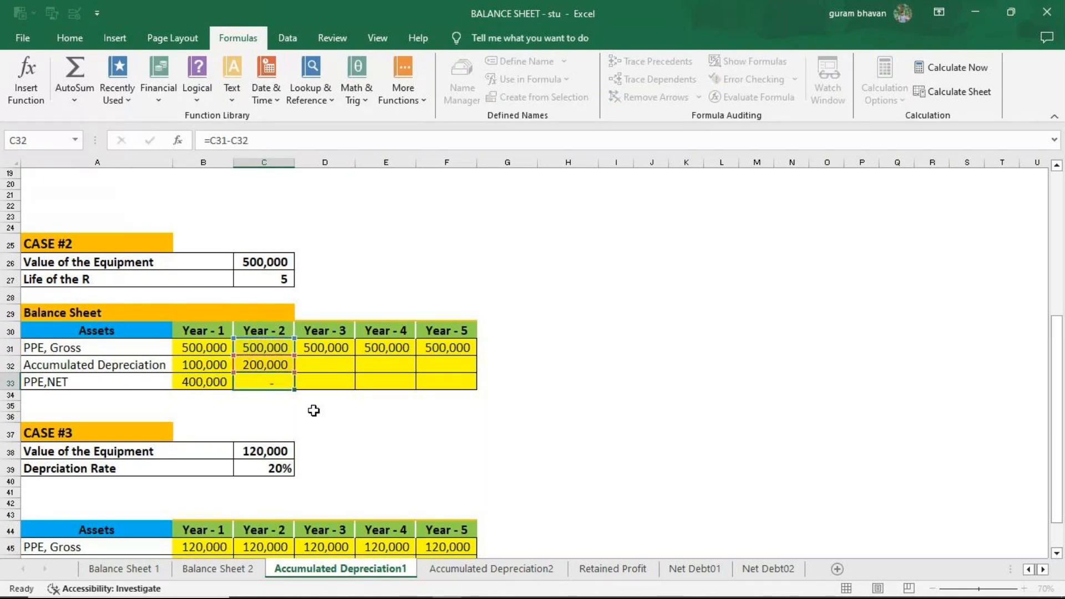
# Step: Calculate the Case #2 Year 3 Accumulated Depreciation in D32 with the formula =D31/5+C32
pyautogui.click(320, 366)
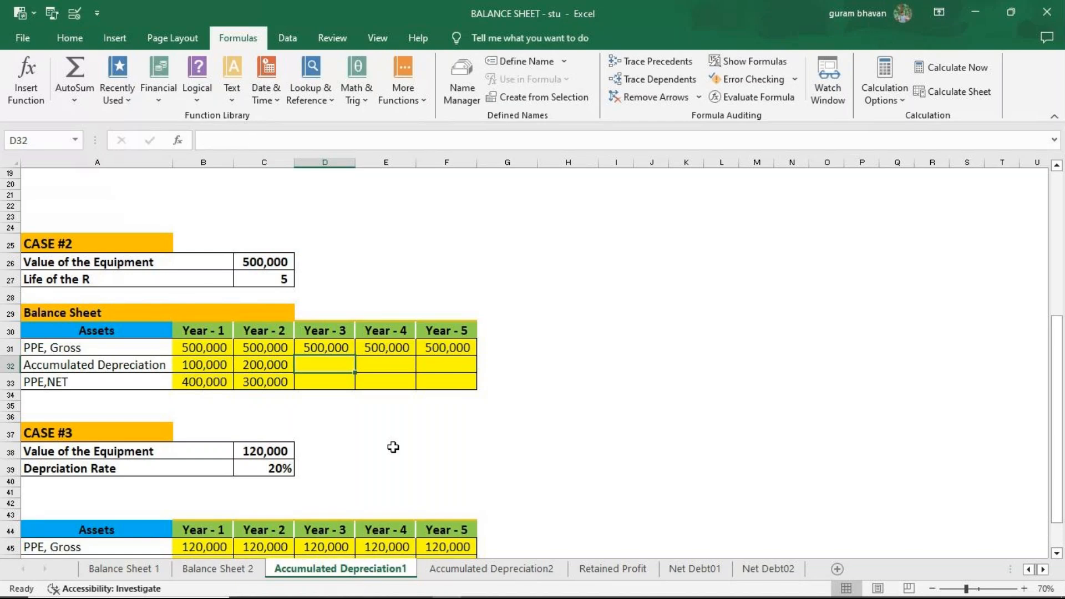
pyautogui.write('=')
pyautogui.click(308, 352)
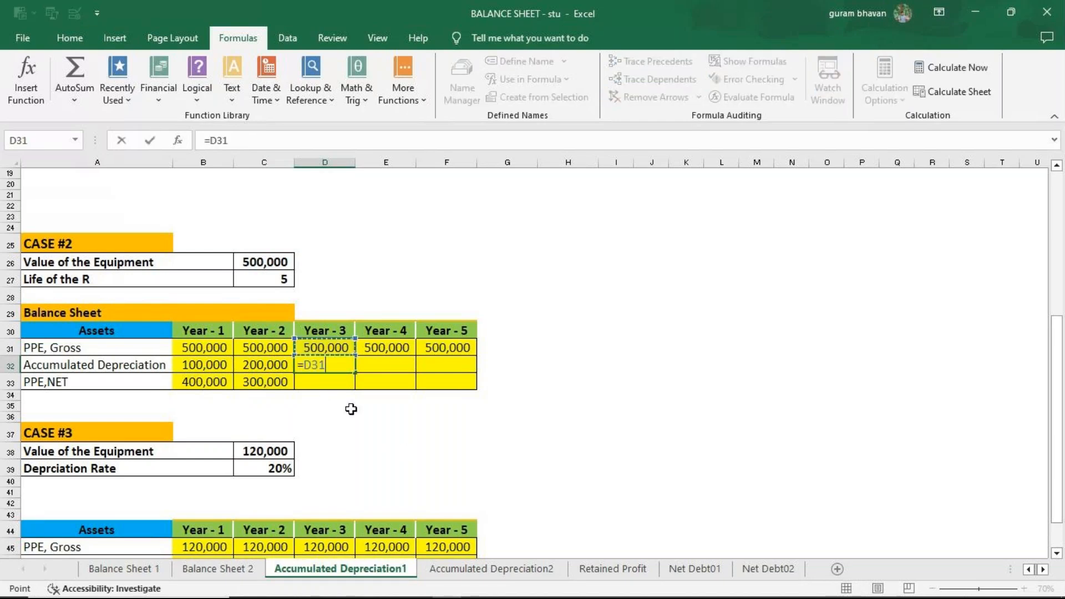
pyautogui.write('/5+')
pyautogui.click(271, 367)
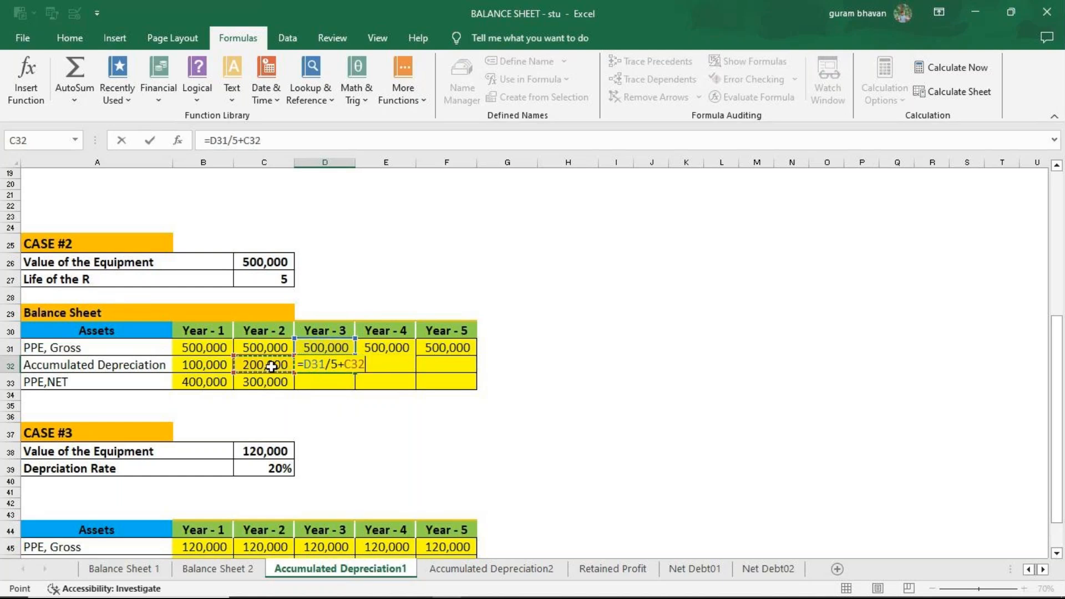
pyautogui.press('Return')
# Step: Calculate the Case #2 Year 3 net PPE in D33 by subtracting Accumulated Depreciation D32 from gross PPE D31
pyautogui.write('=')
pyautogui.click(314, 355)
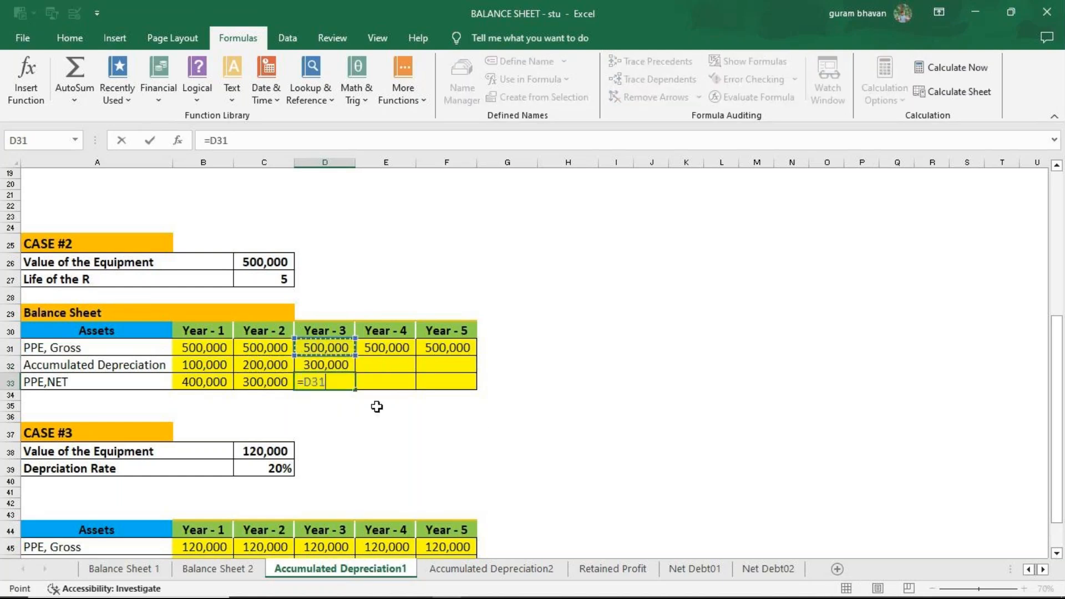
pyautogui.write('-')
pyautogui.click(321, 365)
pyautogui.press('Return')
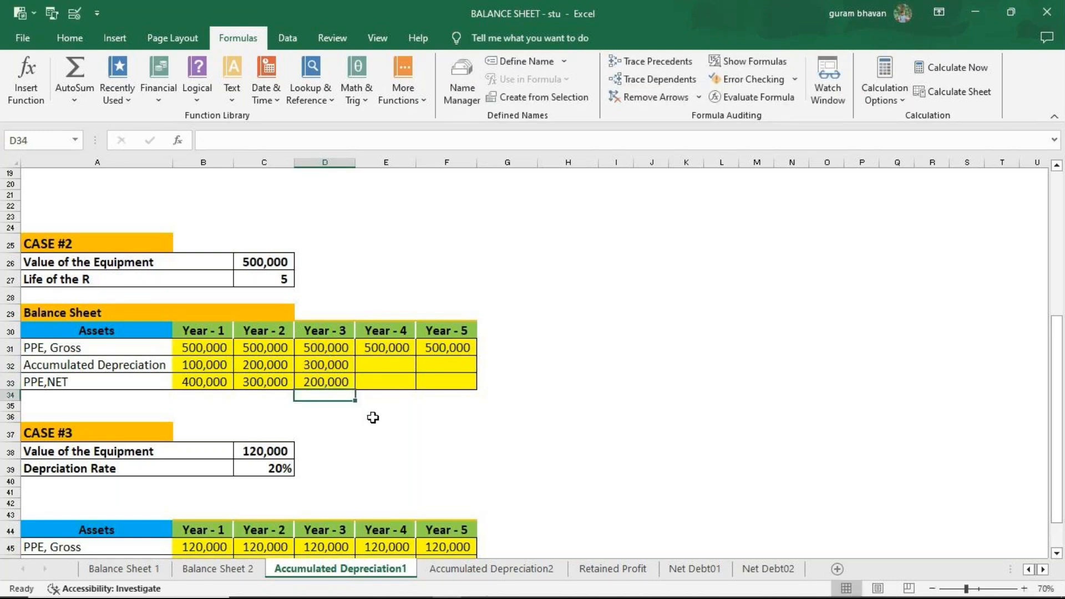
# Step: Calculate the Case #2 Year 4 Accumulated Depreciation in E32 with the formula =E31/5+D32
pyautogui.click(379, 366)
pyautogui.write('=')
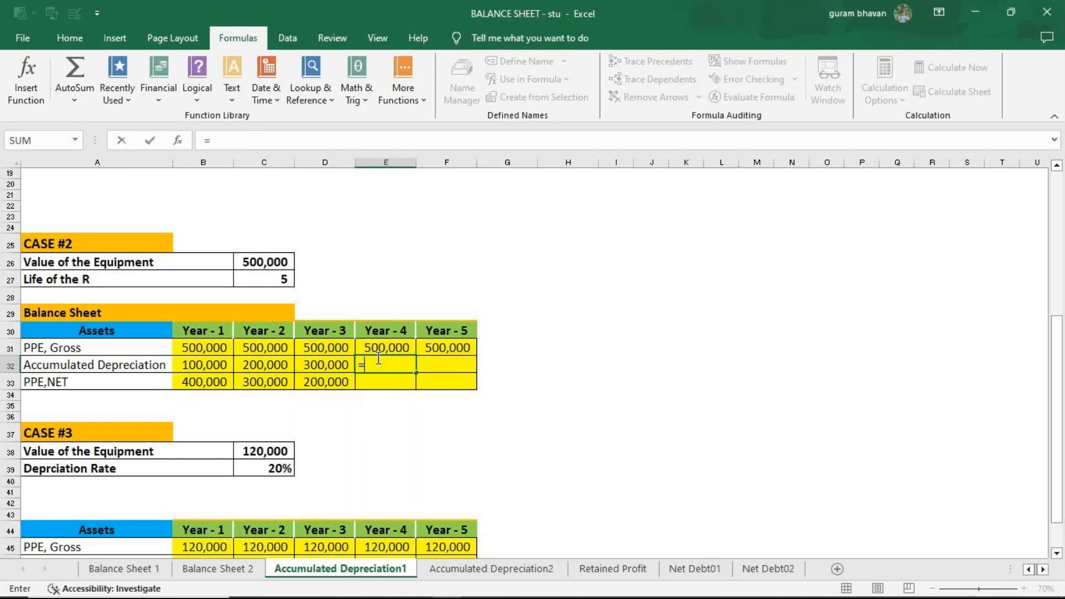
pyautogui.click(377, 349)
pyautogui.write('/5+')
pyautogui.click(306, 367)
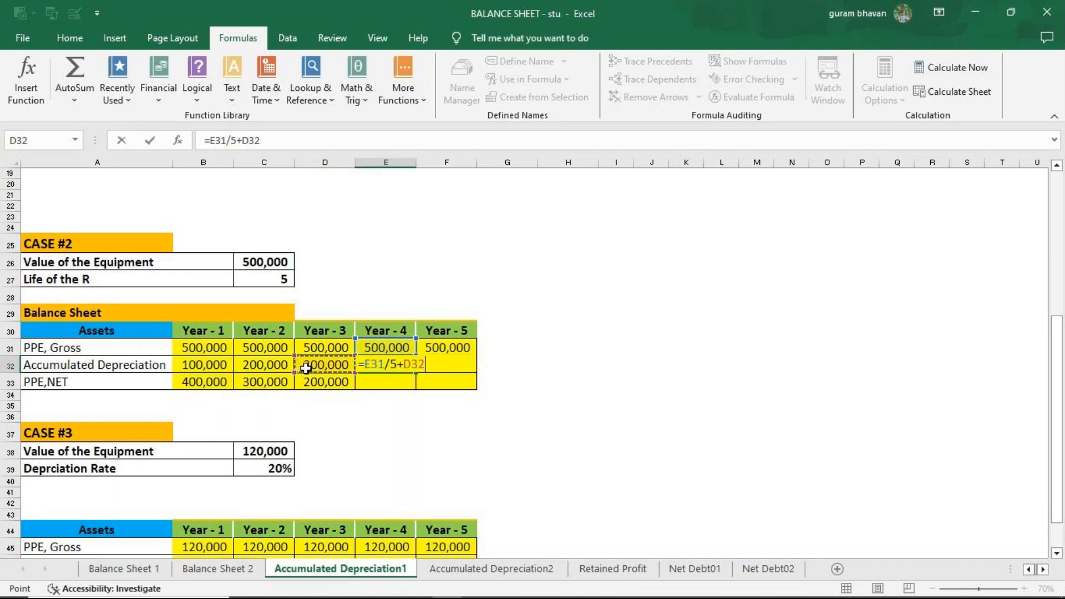
pyautogui.press('Return')
# Step: Calculate the Case #2 Year 4 net PPE in E33 with the formula =E31-E32
pyautogui.write('=')
pyautogui.click(374, 349)
pyautogui.write('-')
pyautogui.click(406, 367)
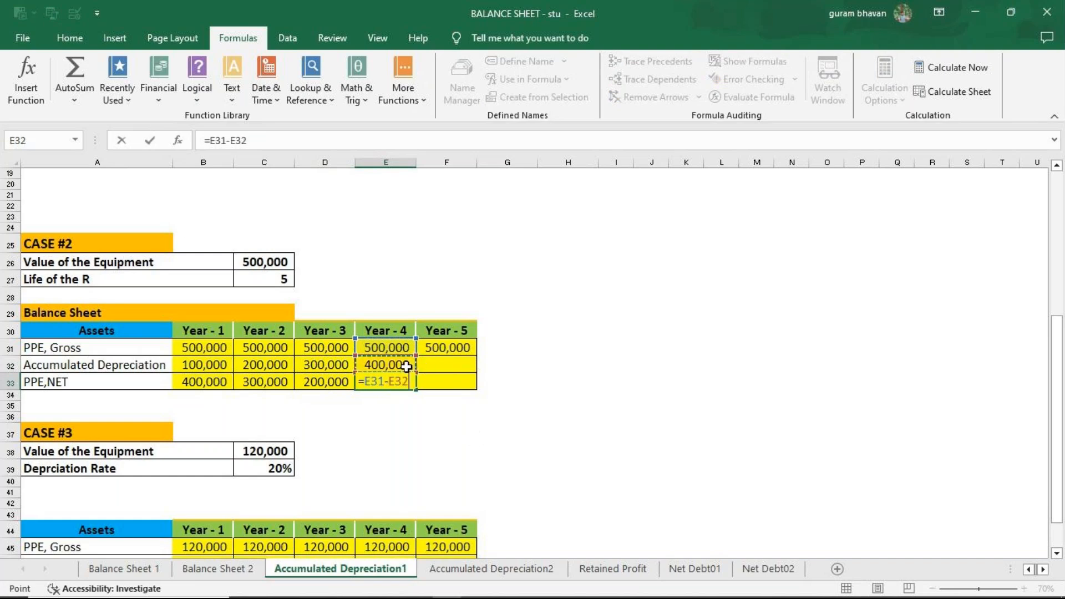
pyautogui.press('Return')
# Step: Calculate the Case #2 Year 5 Accumulated Depreciation in F32 with the formula =F31/5+E32
pyautogui.click(446, 365)
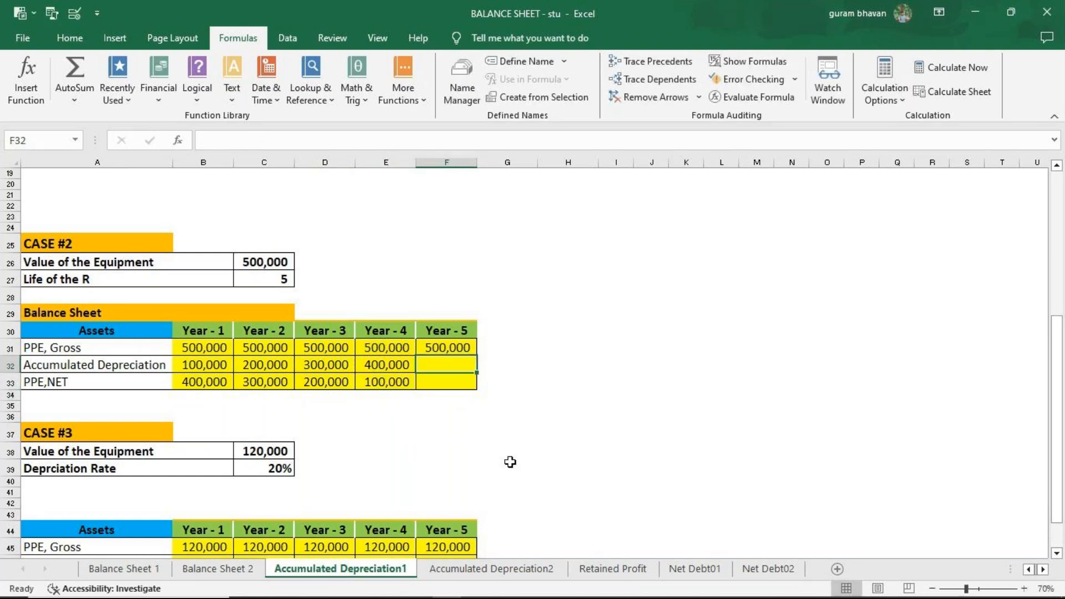
pyautogui.write('=')
pyautogui.click(444, 349)
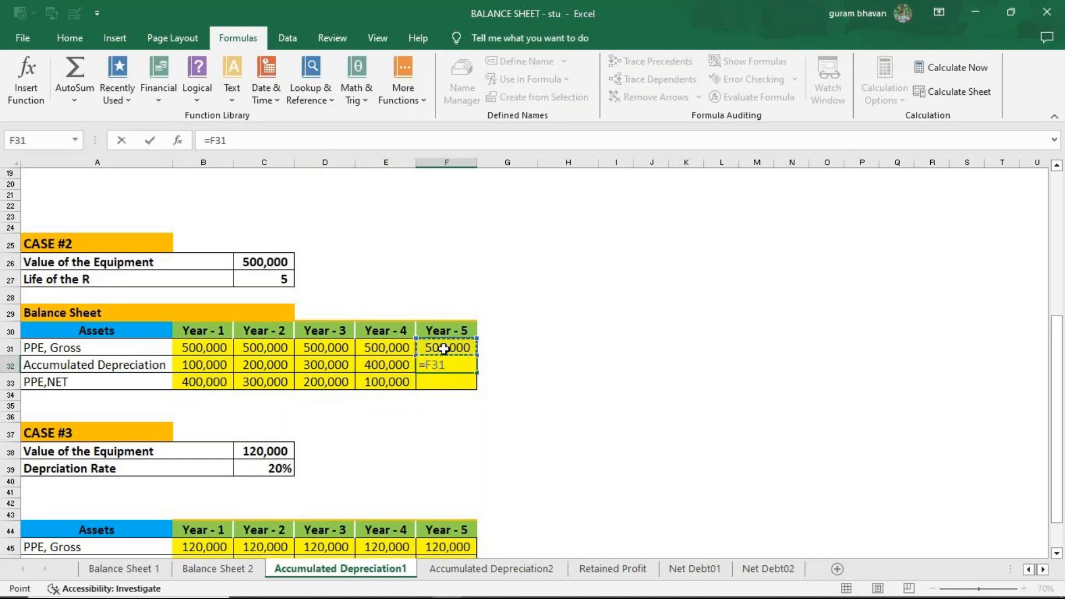
pyautogui.write('/5+')
pyautogui.click(380, 368)
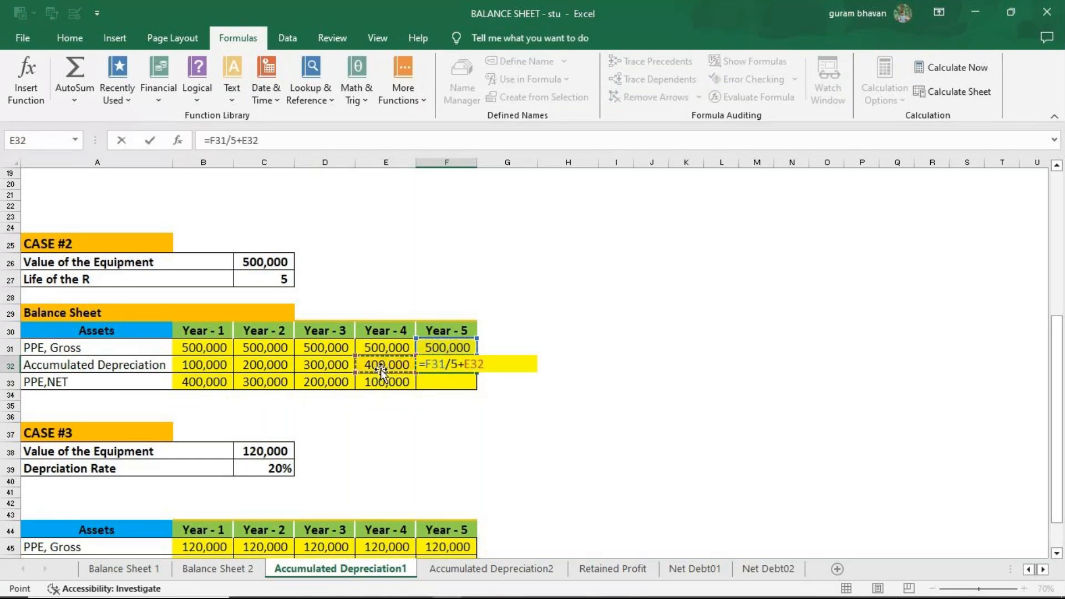
pyautogui.press('Return')
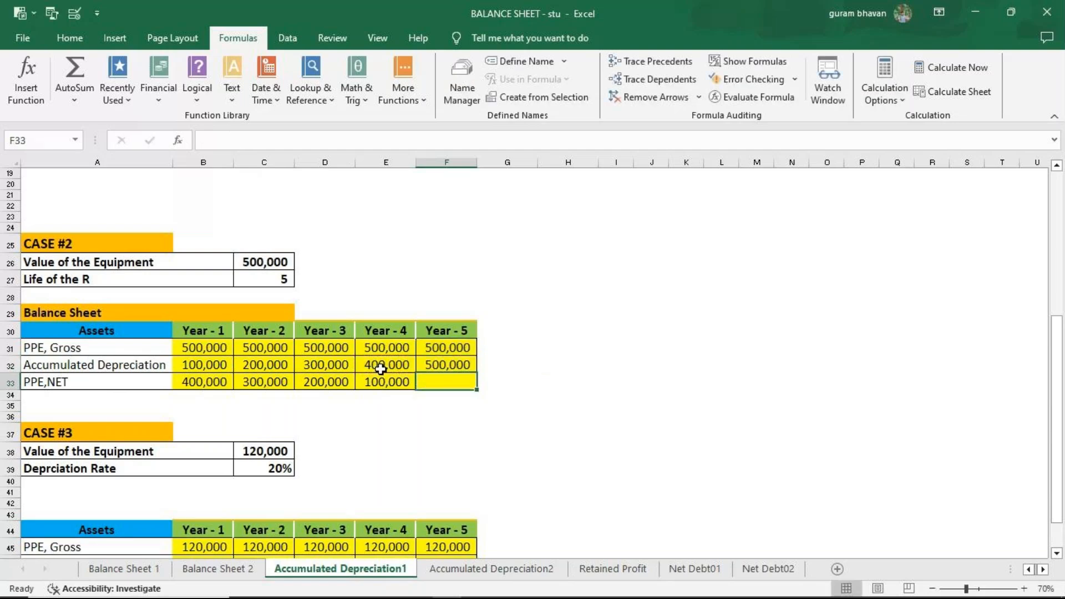
# Step: Calculate the Case #2 Year 5 net PPE in F33 with the formula =F31-F32
pyautogui.write('=')
pyautogui.click(439, 350)
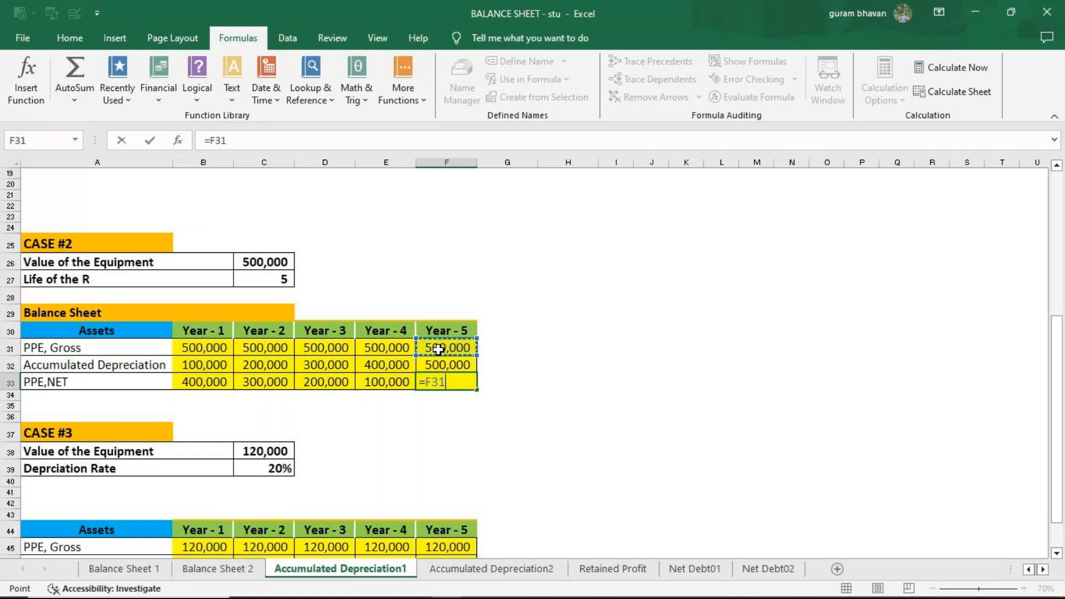
pyautogui.write('-')
pyautogui.click(442, 370)
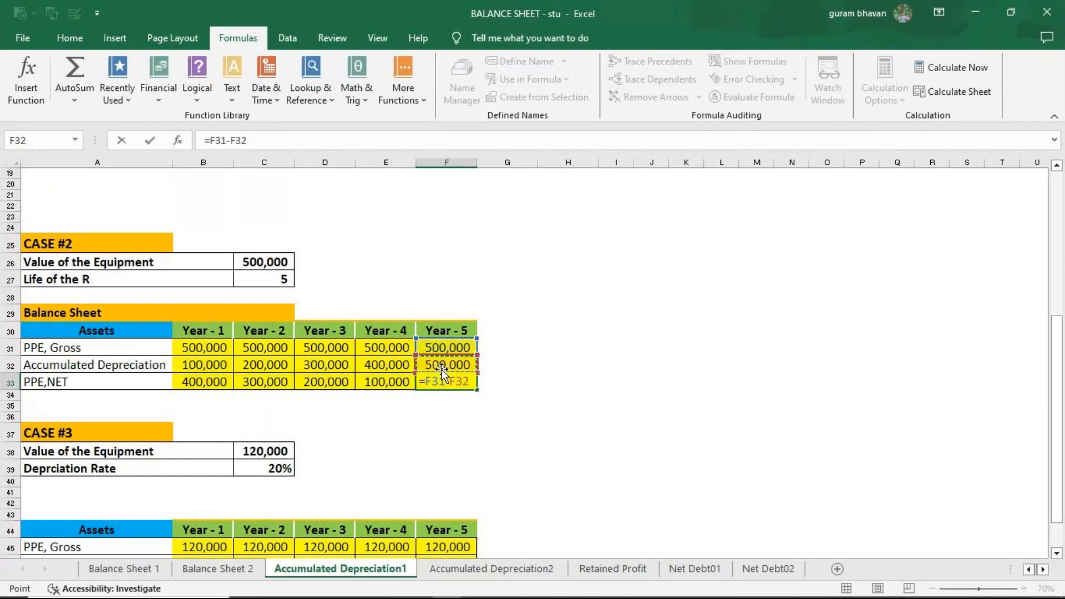
pyautogui.press('Return')
pyautogui.click(445, 375)
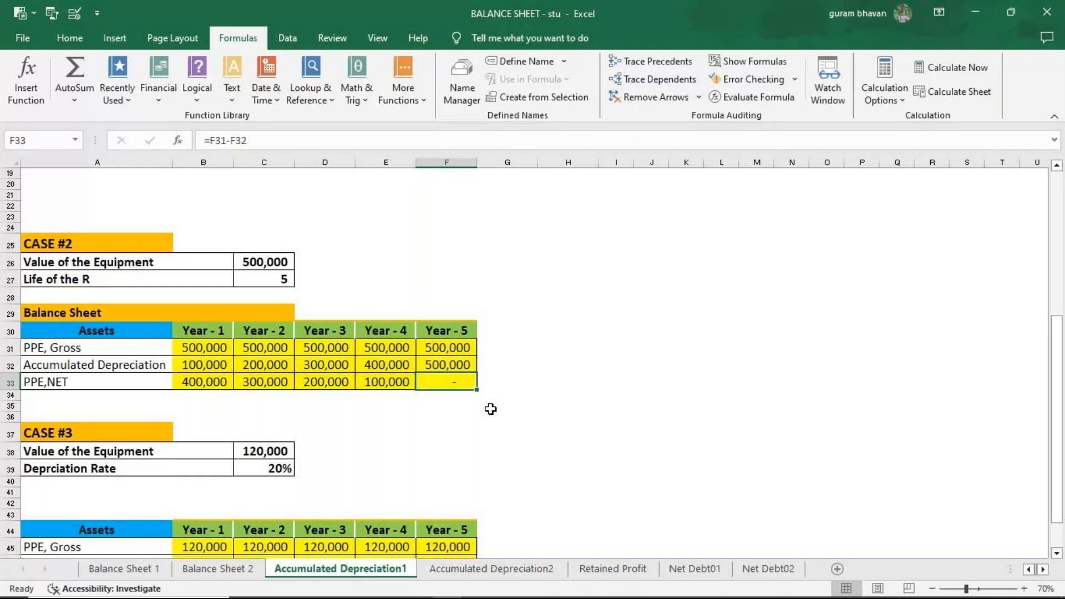
# Step: Review the Balance Sheet 1 and Balance Sheet 2 sheets and the cases on the Accumulated Depreciation1 sheet
pyautogui.click(239, 572)
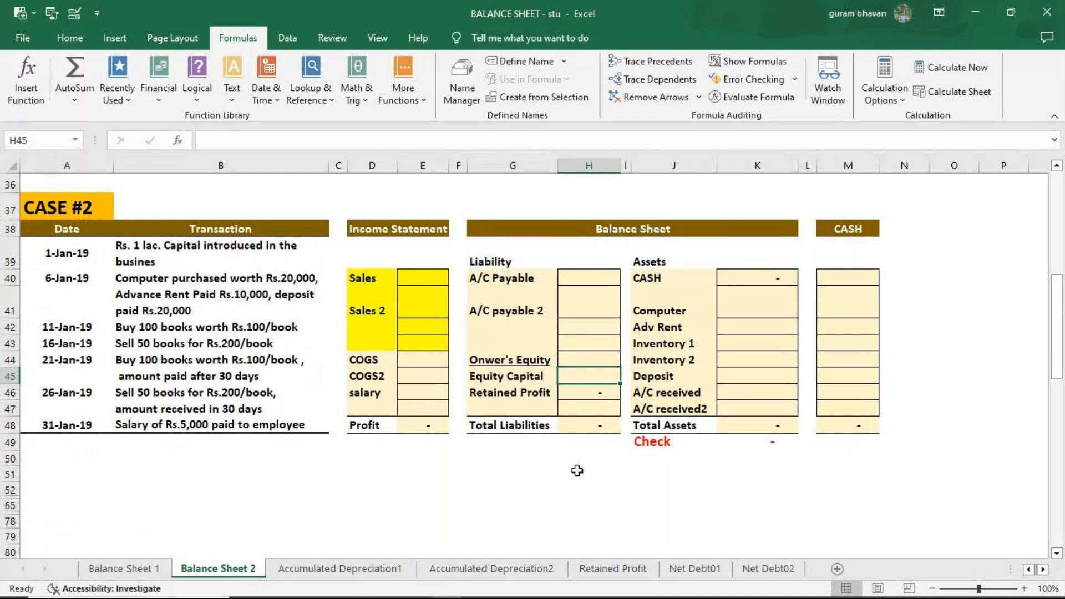
pyautogui.click(395, 570)
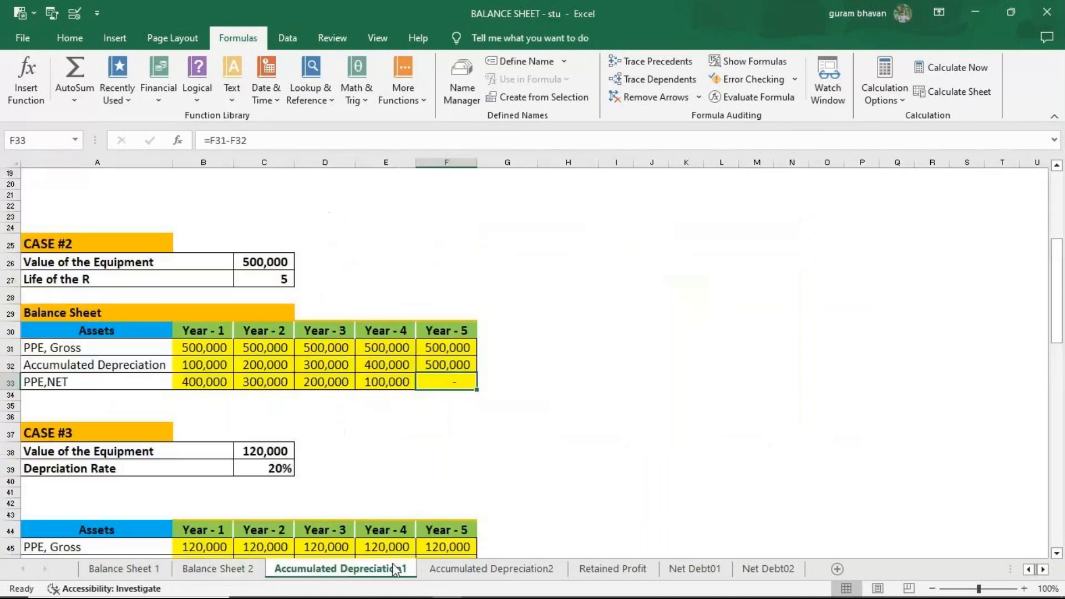
pyautogui.scroll(-3, 454, 432)
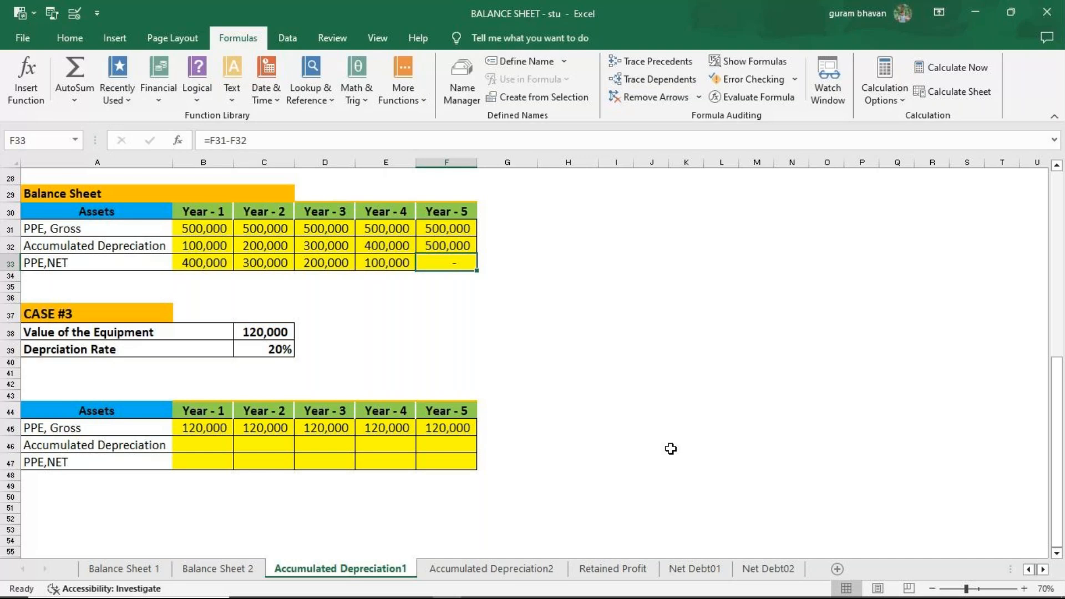
pyautogui.moveTo(14, 587)
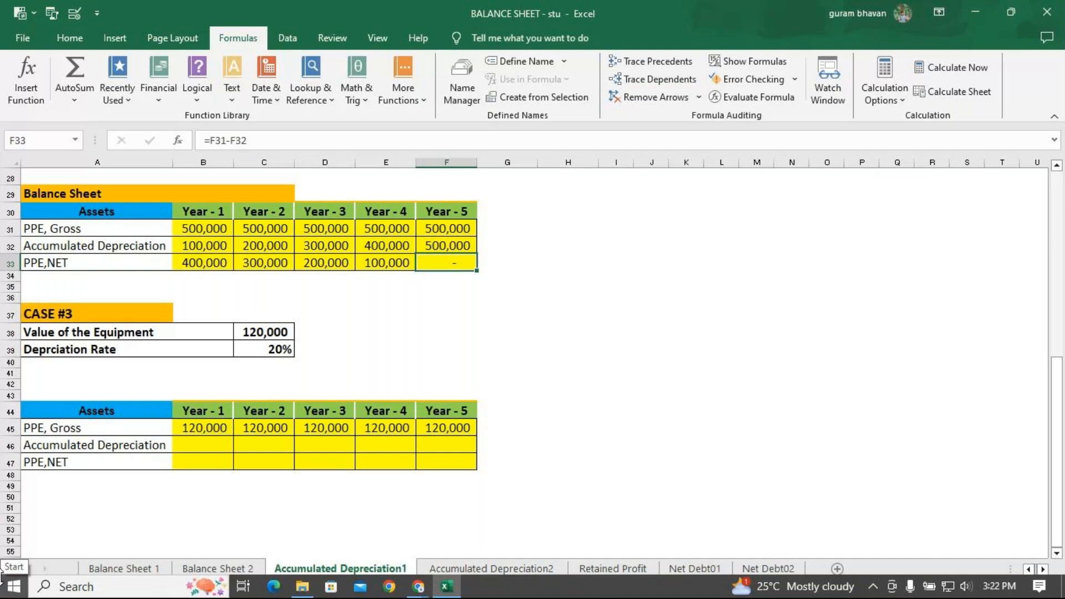
pyautogui.click(142, 569)
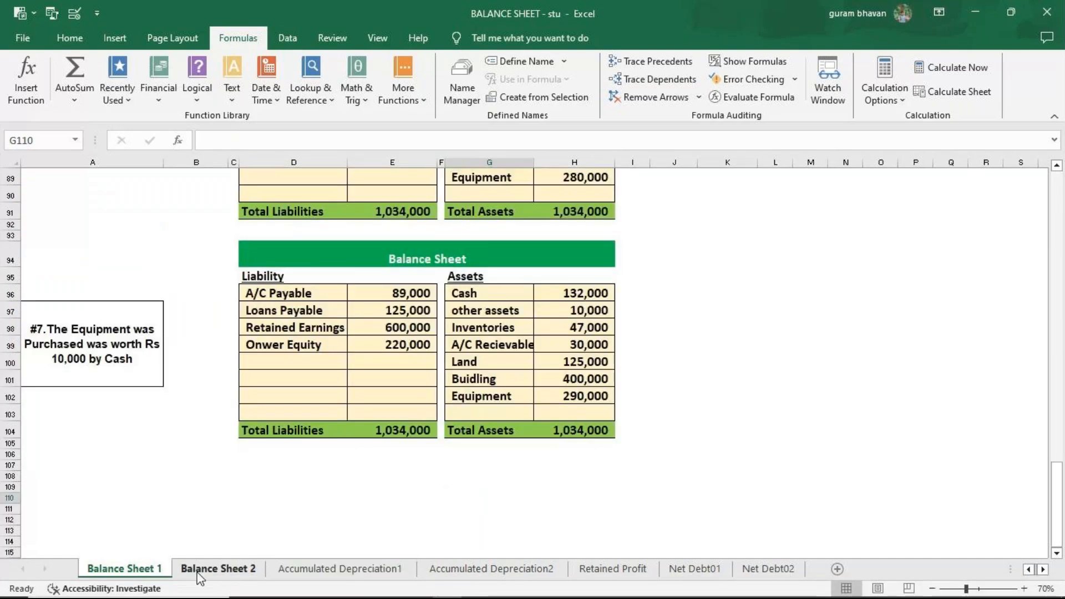
pyautogui.click(217, 569)
pyautogui.scroll(2, 366, 549)
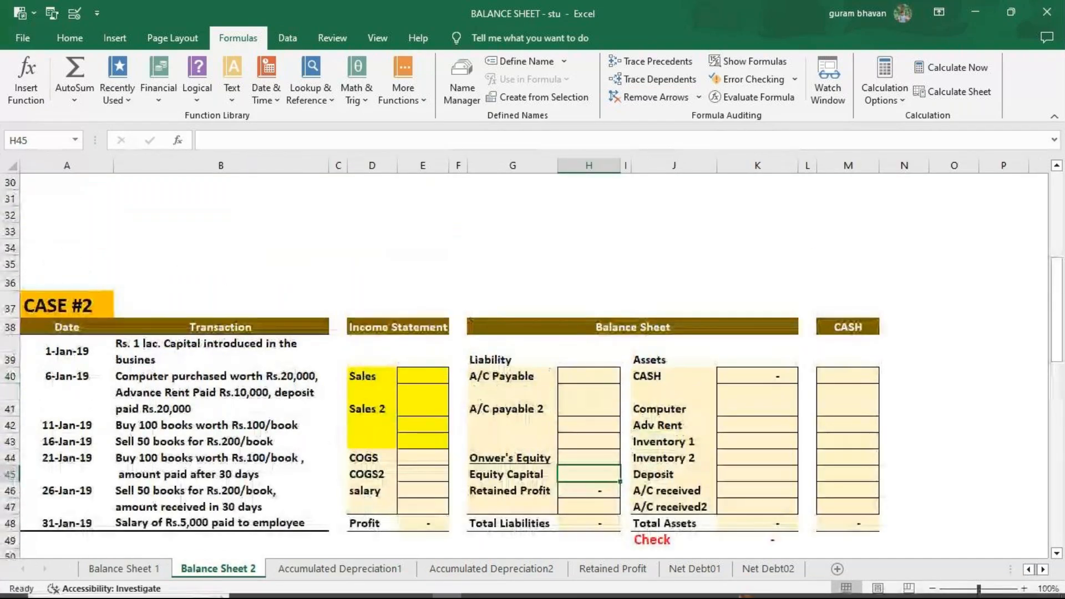
pyautogui.click(339, 569)
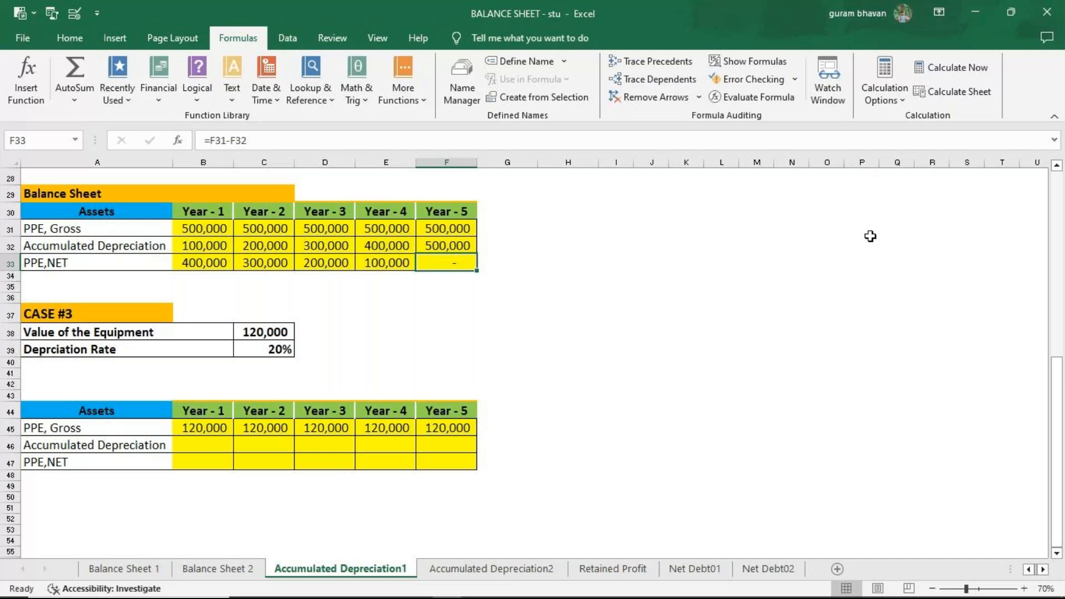
pyautogui.scroll(6, 870, 237)
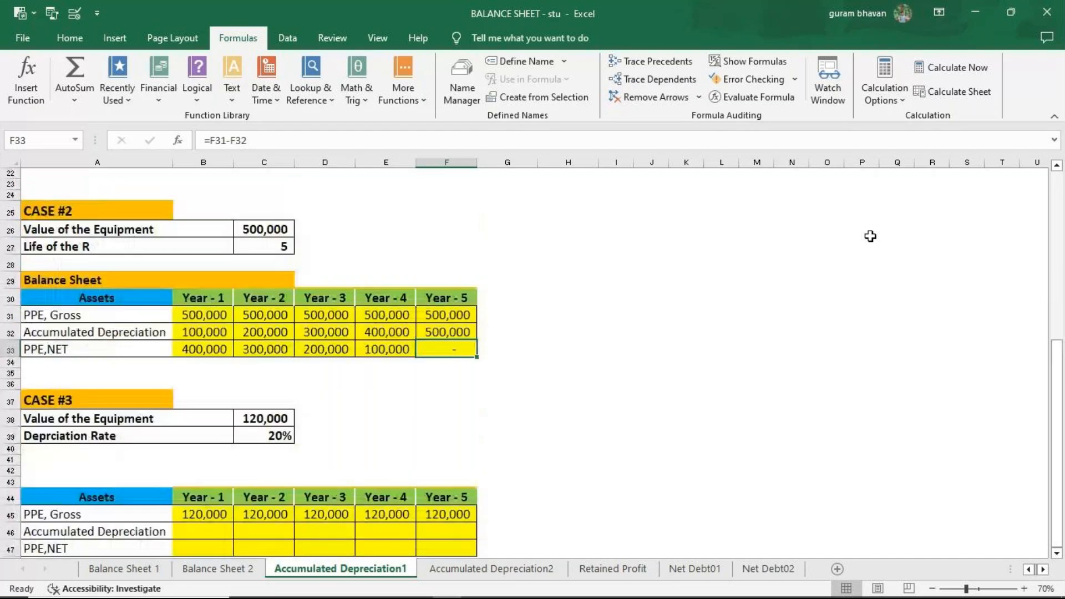
# Step: Close the BALANCE SHEET - stu workbook and return to the GoTo Meeting window
pyautogui.click(1048, 12)
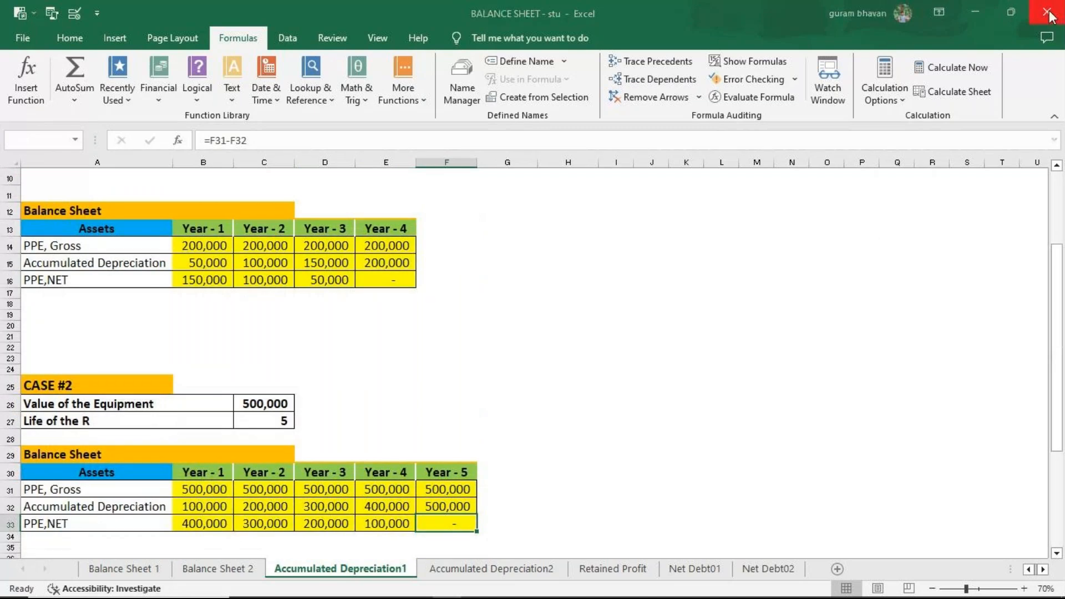
pyautogui.click(594, 421)
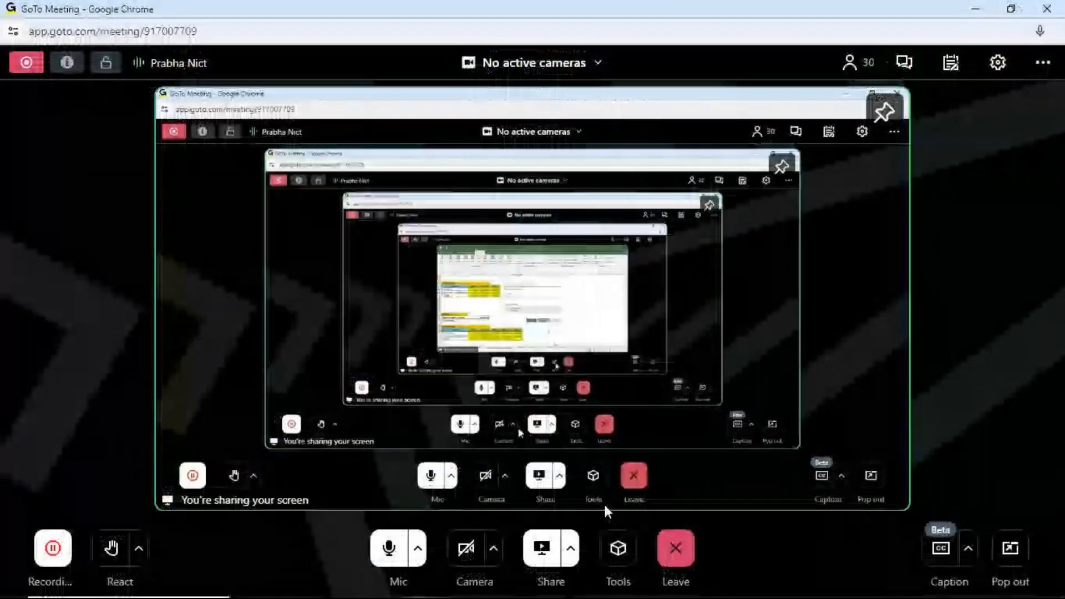